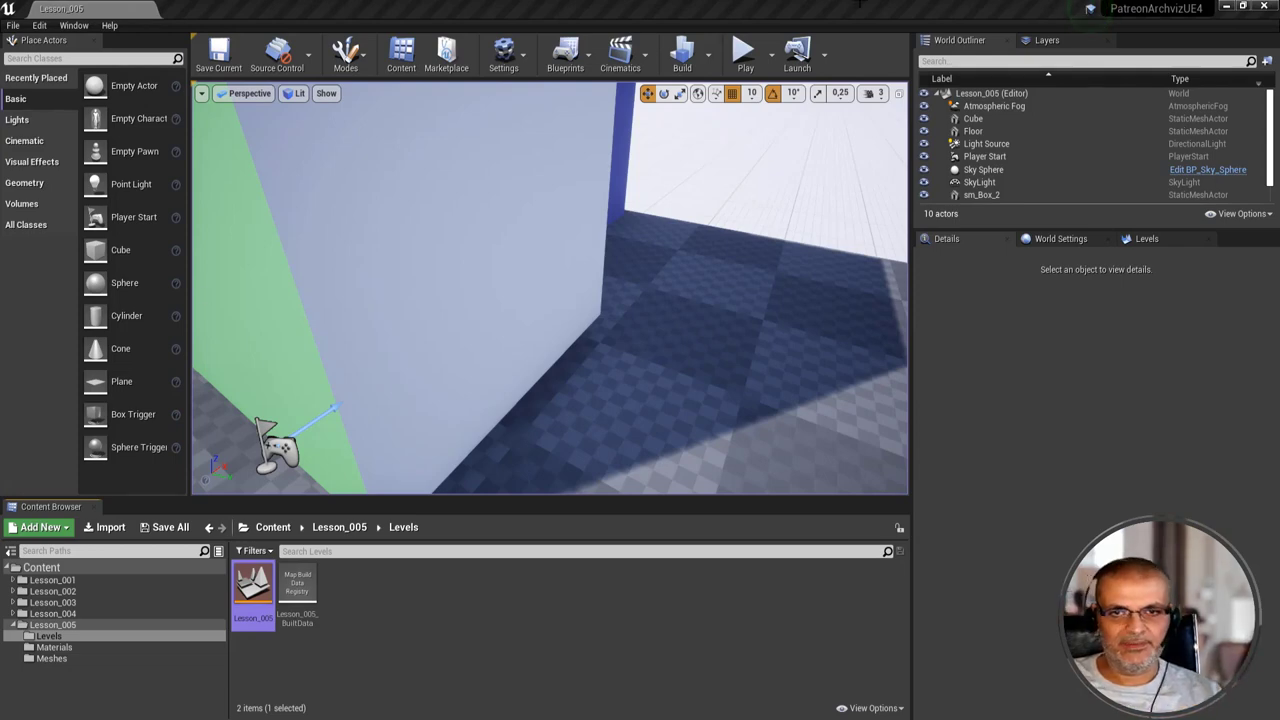
- Reframe the viewport so the whole cube is visible, then show the editor Modes list
{"action": "right_click_drag", "start_coordinate": [489, 330], "coordinate": [487, 248]}
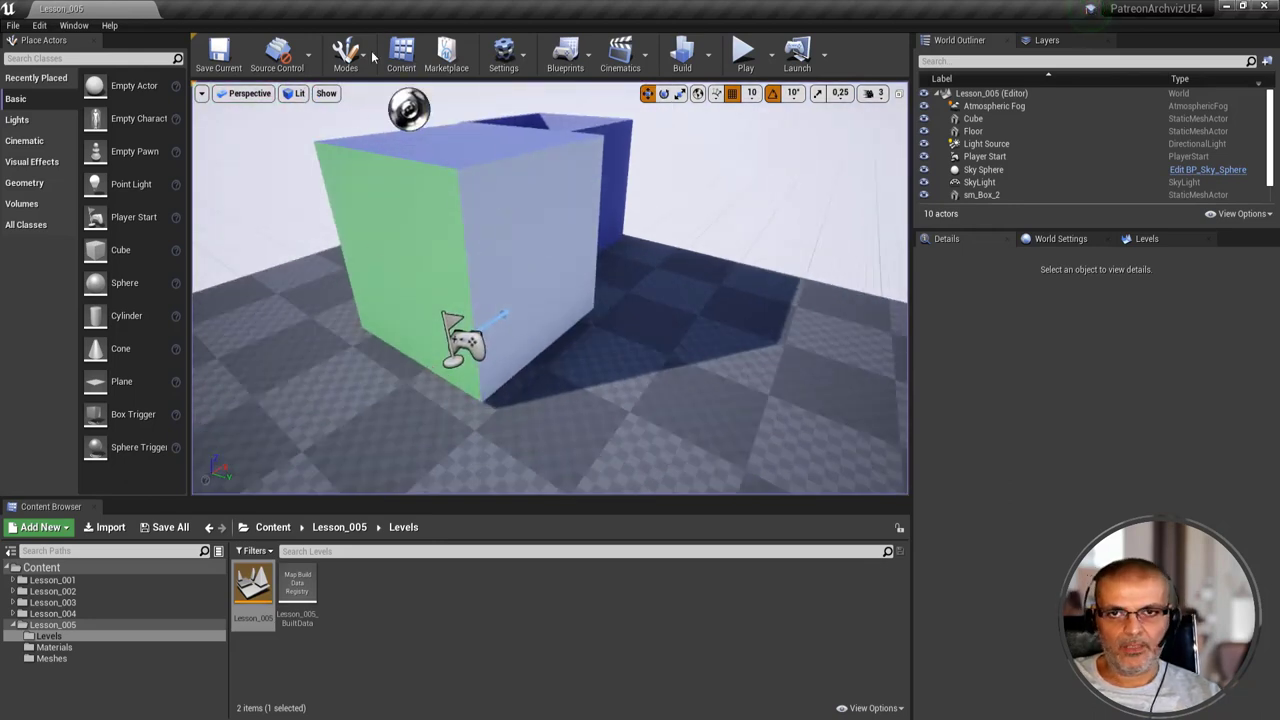
{"action": "left_click", "coordinate": [361, 62]}
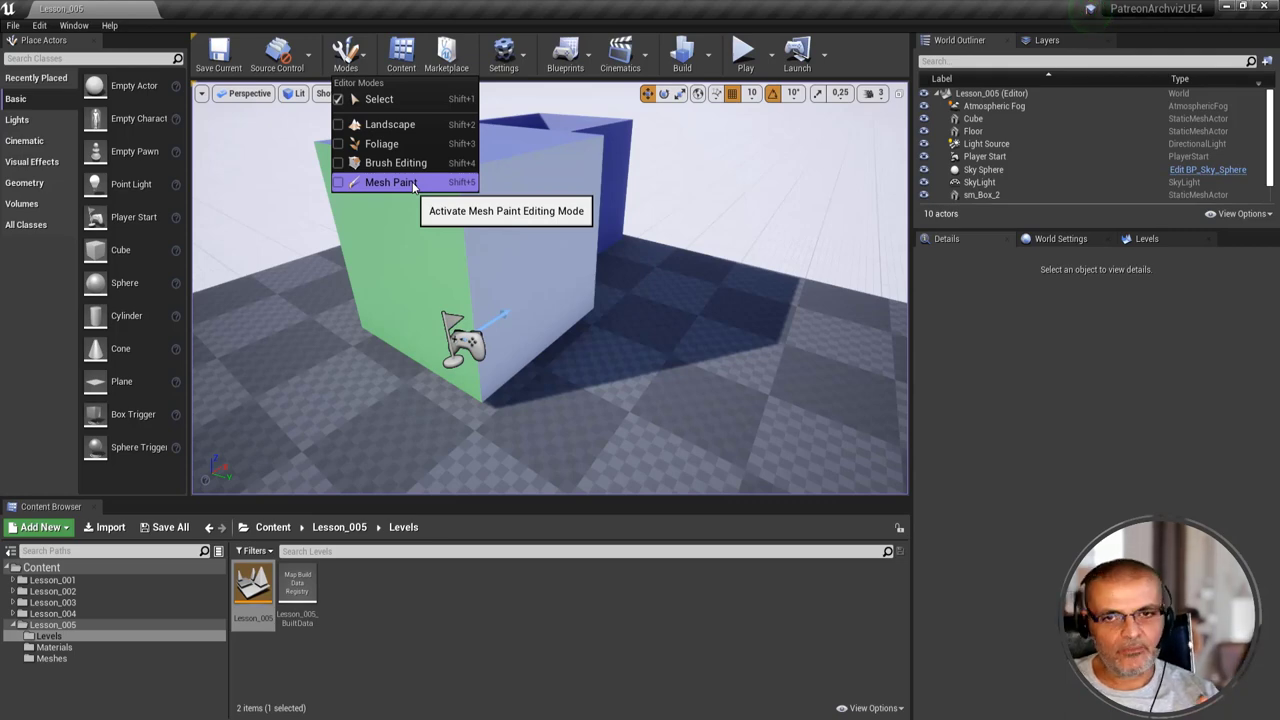
- Close the Modes list and select the Sky Sphere in the viewport to show its Details
{"action": "left_click", "coordinate": [760, 301]}
{"action": "left_click", "coordinate": [650, 320]}
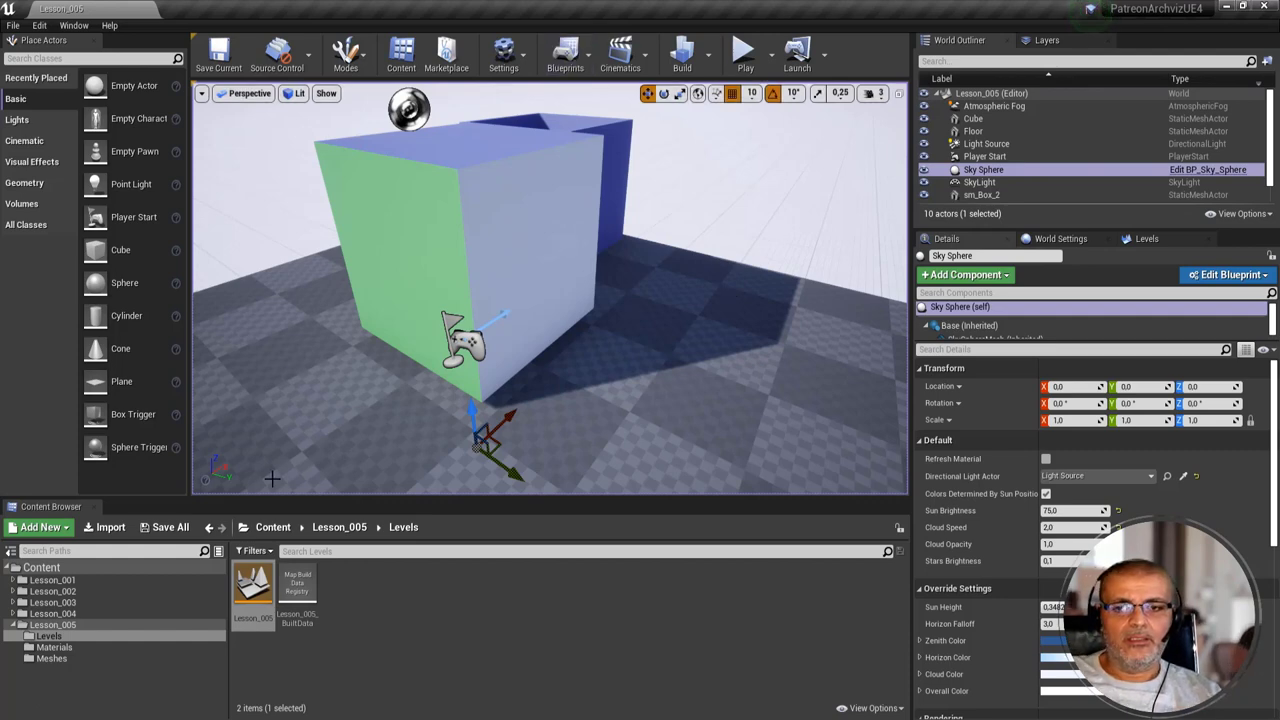
- Create a new folder under Content and rename it to 'Lesson_006'
{"action": "left_click", "coordinate": [60, 567]}
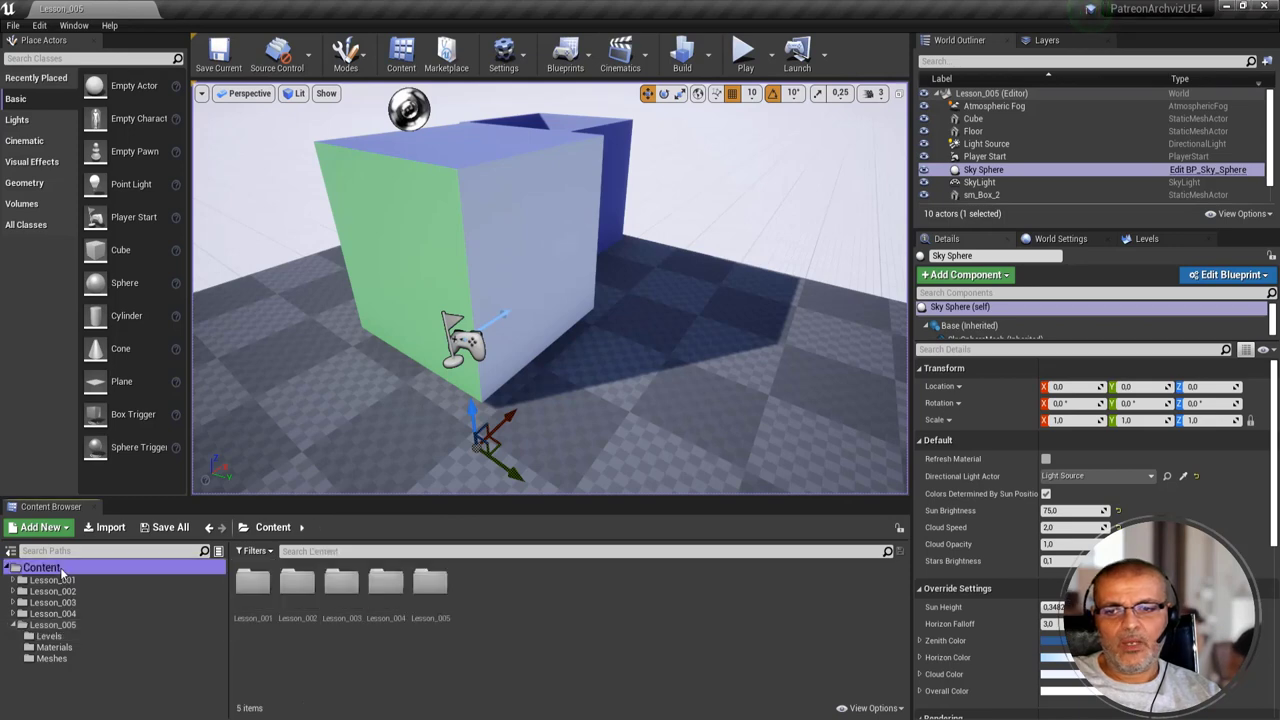
{"action": "right_click", "coordinate": [60, 567]}
{"action": "left_click", "coordinate": [133, 249]}
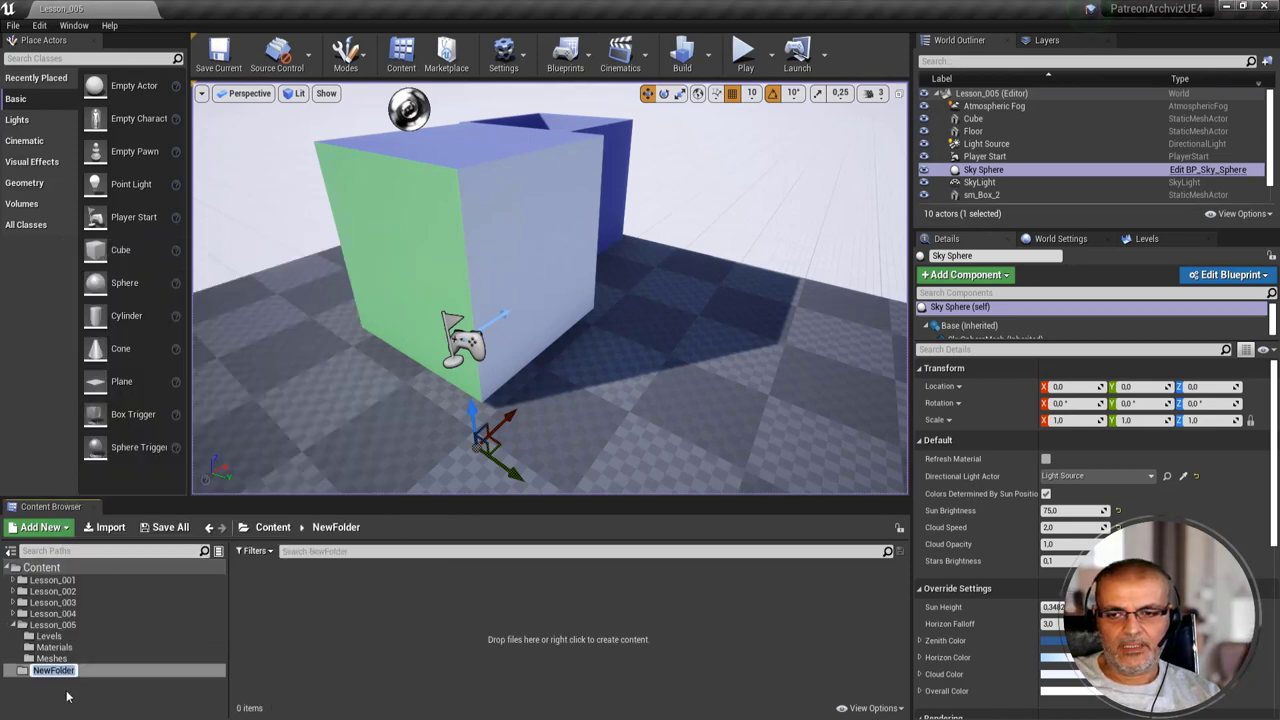
{"action": "key", "text": "Return"}
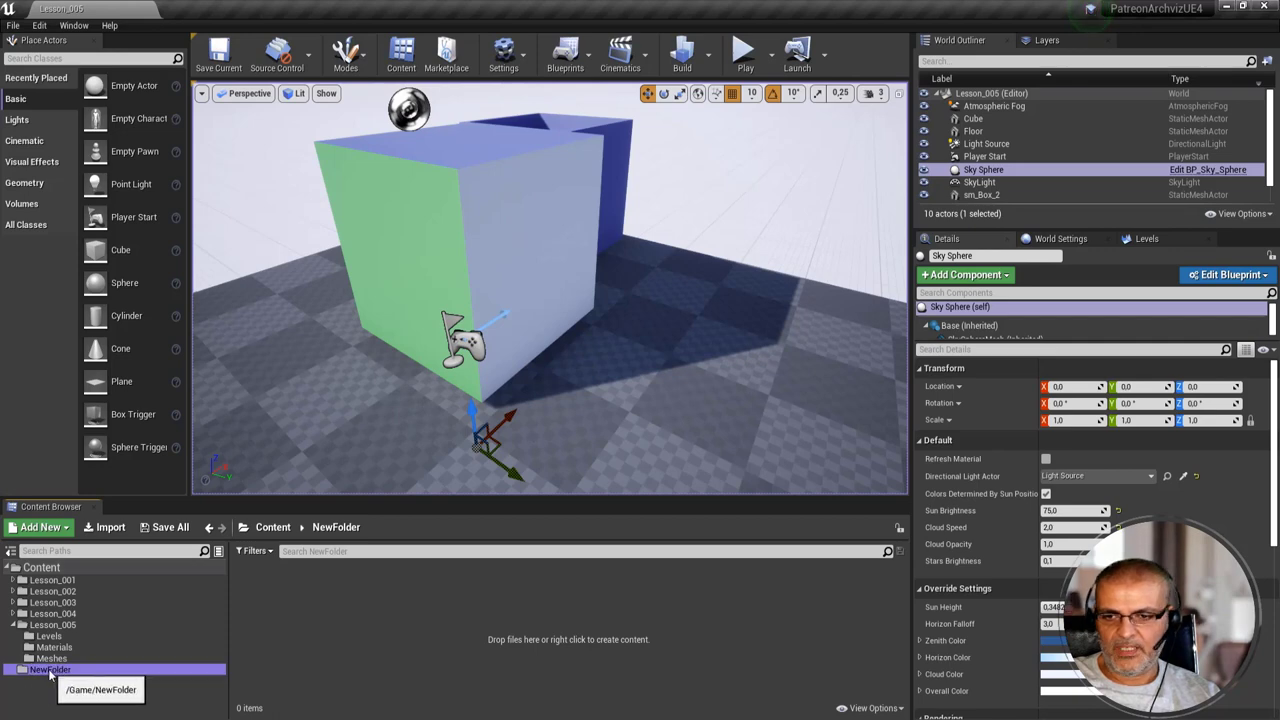
{"action": "right_click", "coordinate": [50, 673]}
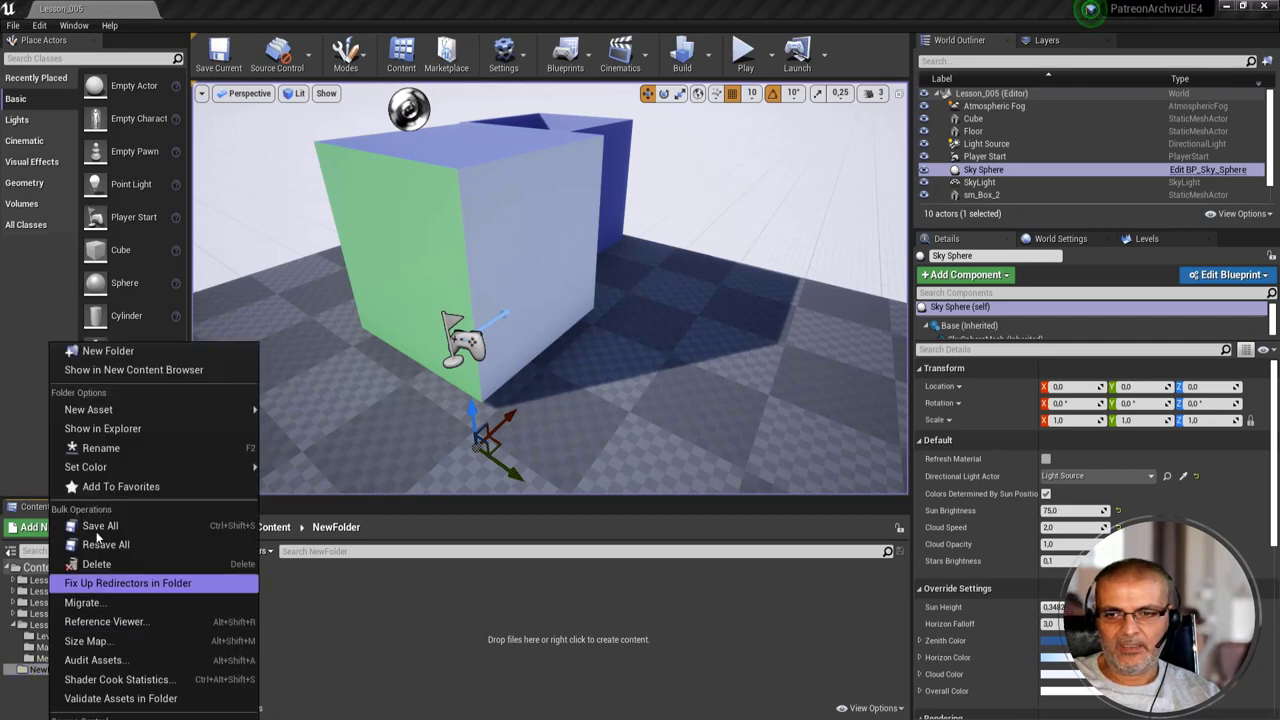
{"action": "left_click", "coordinate": [112, 449]}
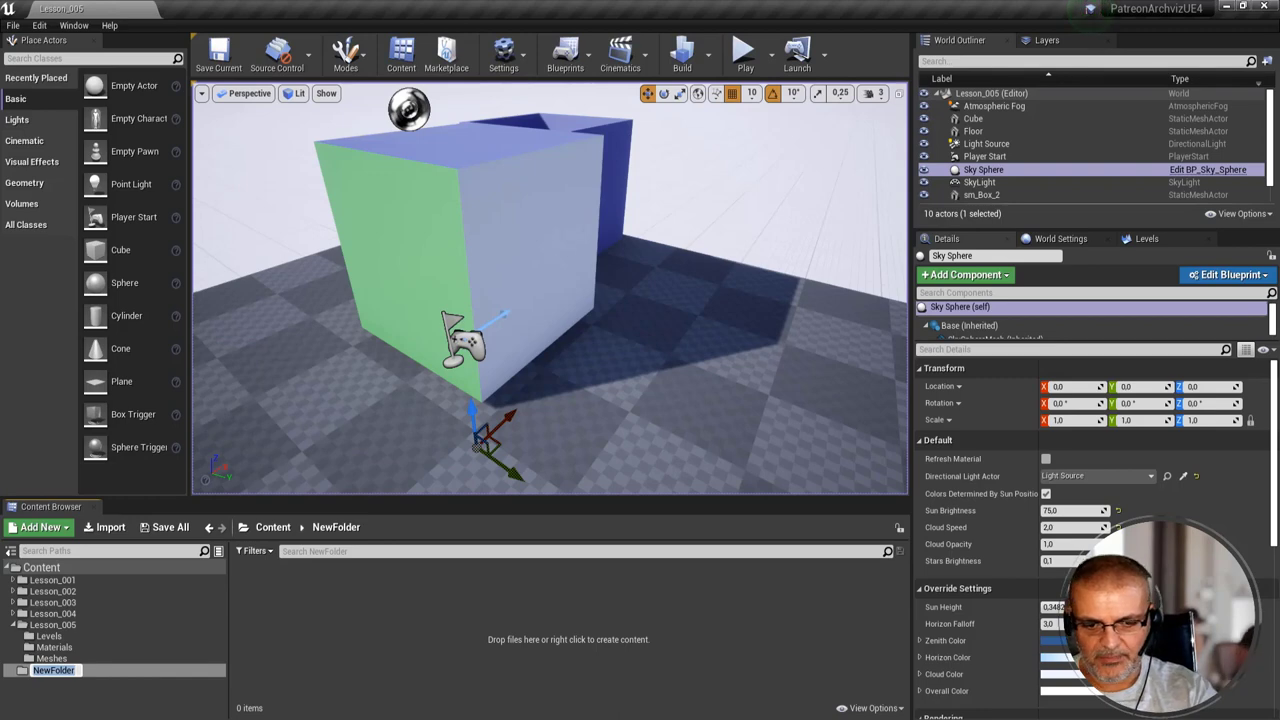
{"action": "type", "text": "Lesson"}
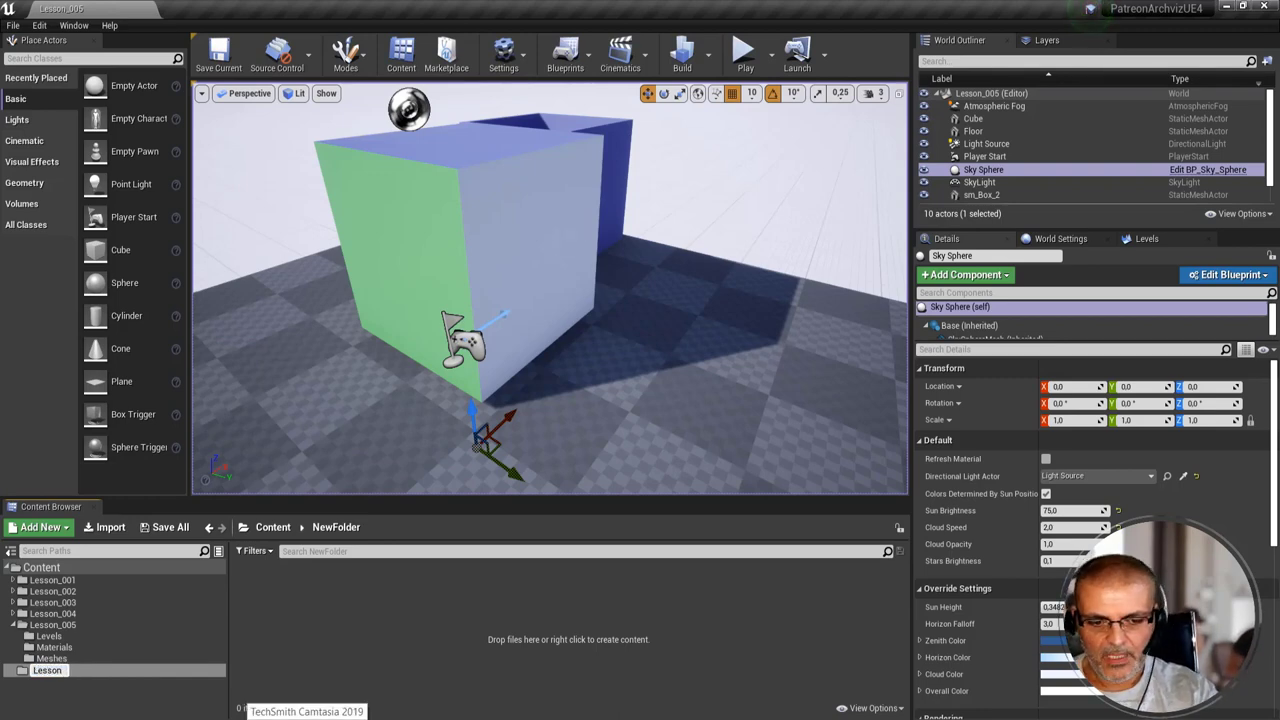
{"action": "type", "text": "_006"}
{"action": "key", "text": "Return"}
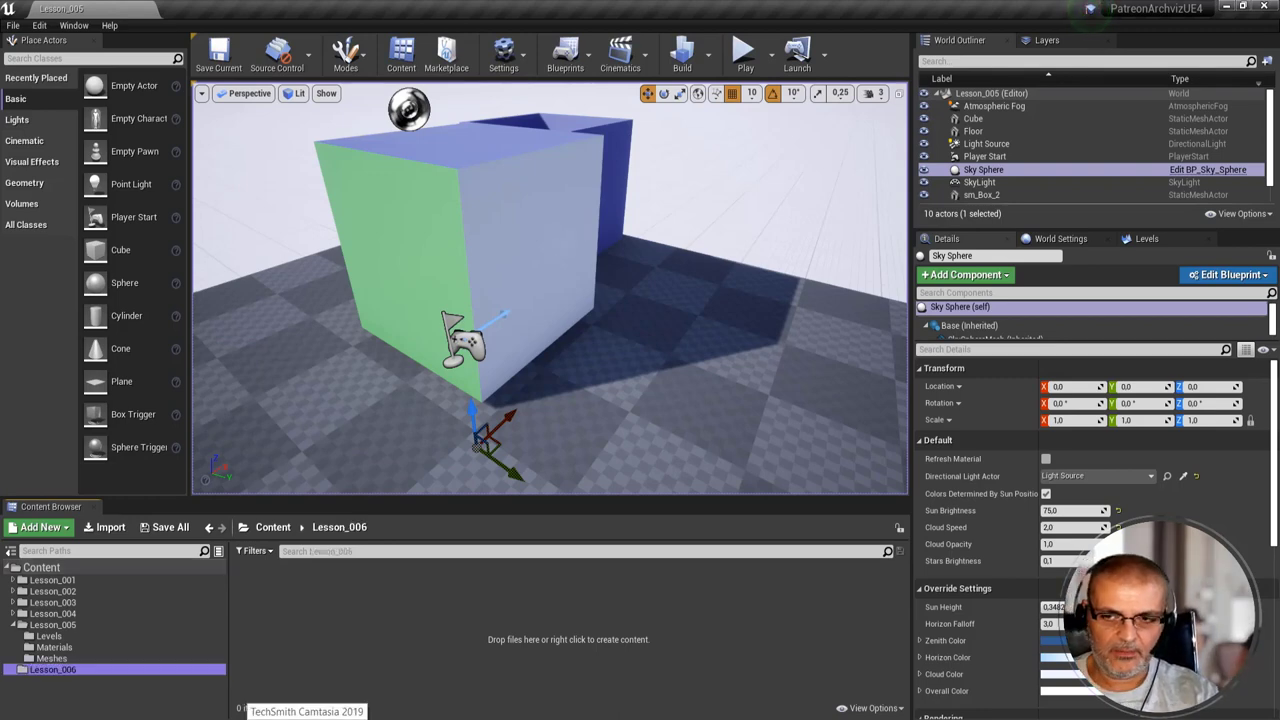
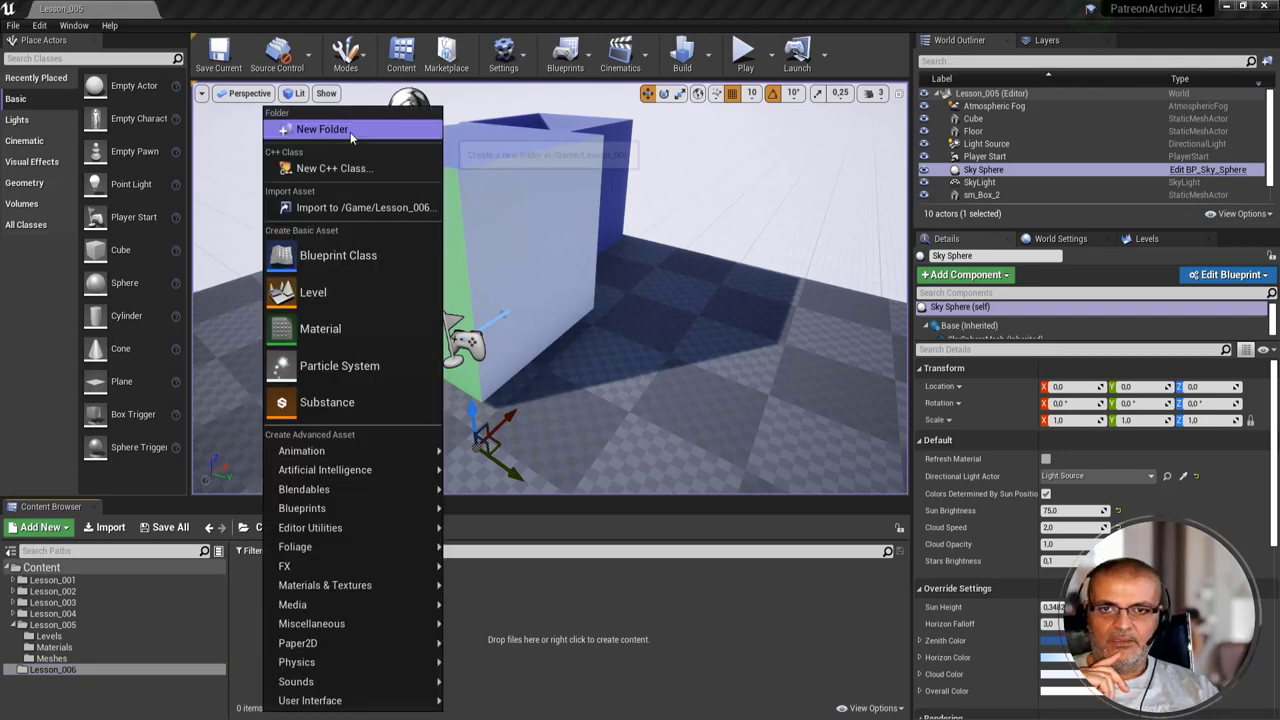
- Create a new folder named 'Levels' inside the Lesson_006 content folder
{"action": "left_click", "coordinate": [318, 129]}
{"action": "type", "text": "Levels"}
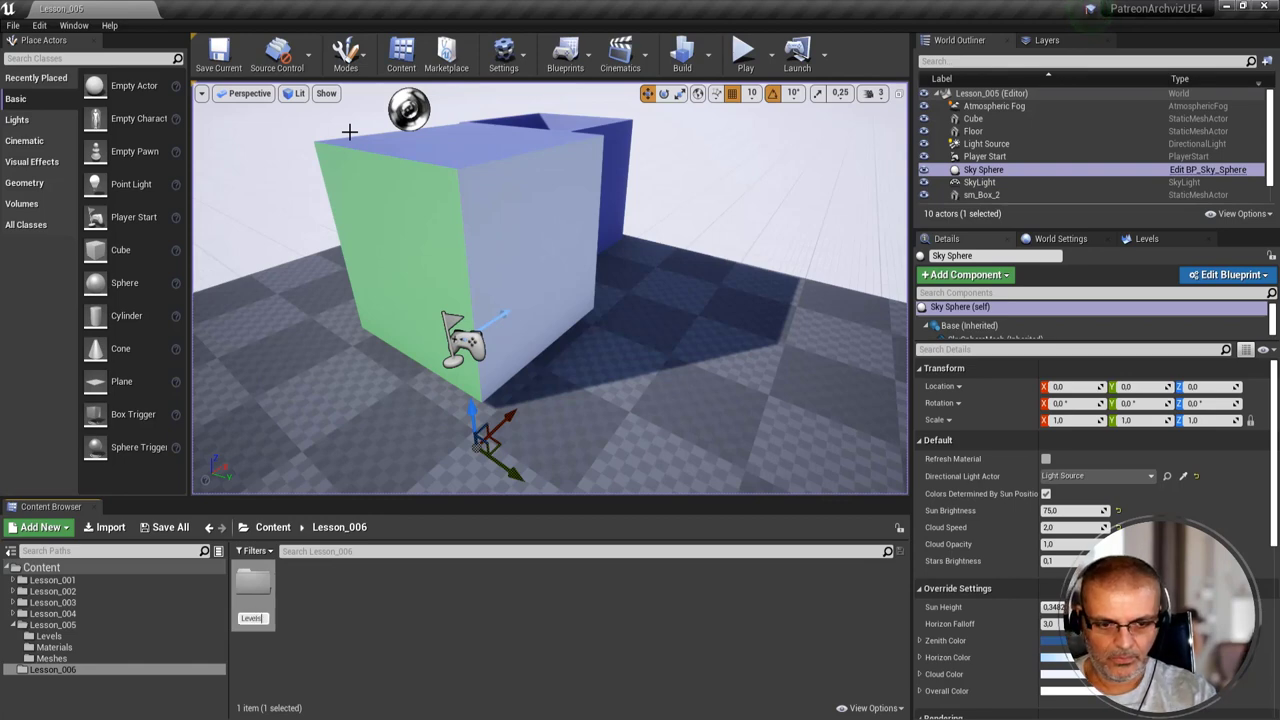
{"action": "key", "text": "Return"}
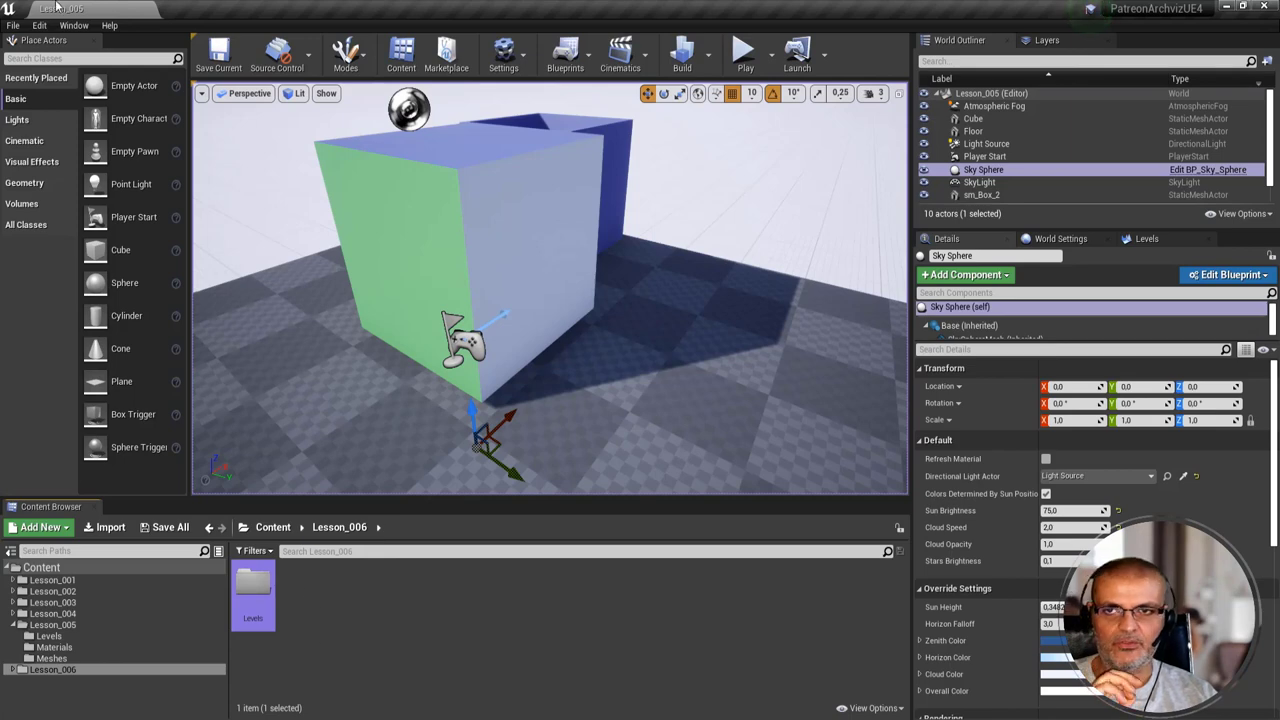
- Create a new level from the Default template
{"action": "left_click", "coordinate": [13, 25]}
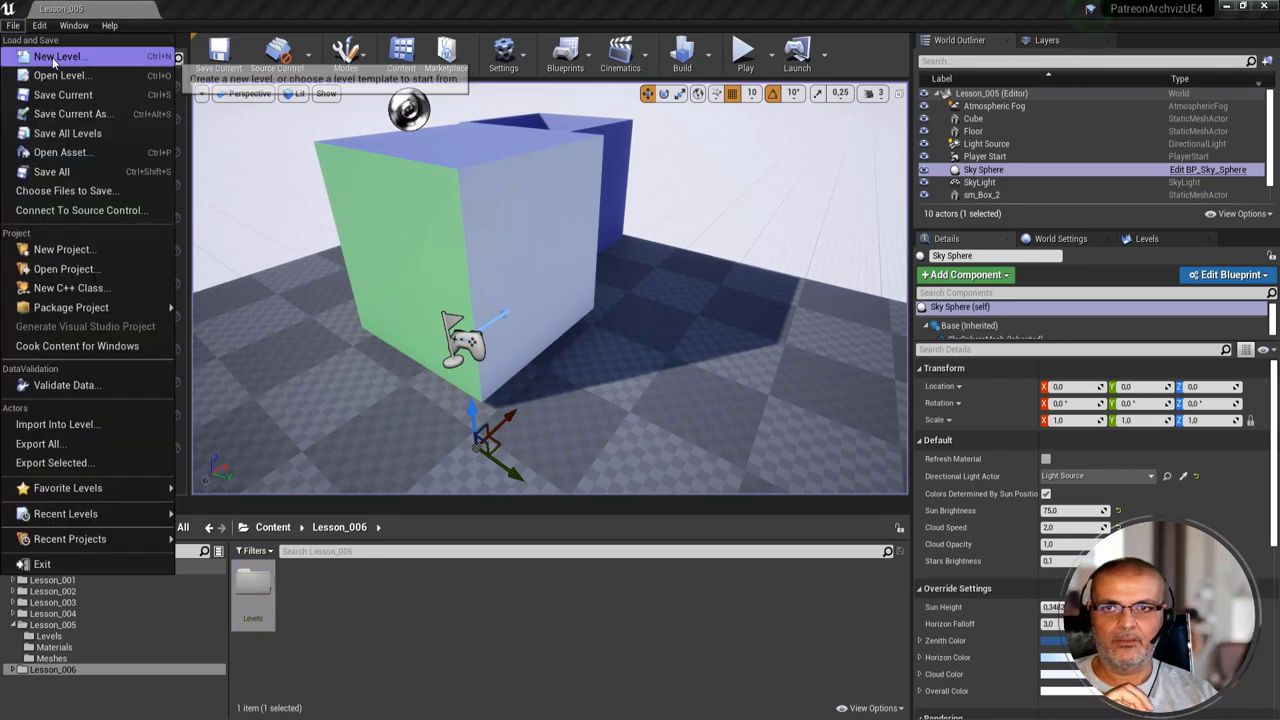
{"action": "left_click", "coordinate": [52, 56]}
{"action": "left_click", "coordinate": [488, 322]}
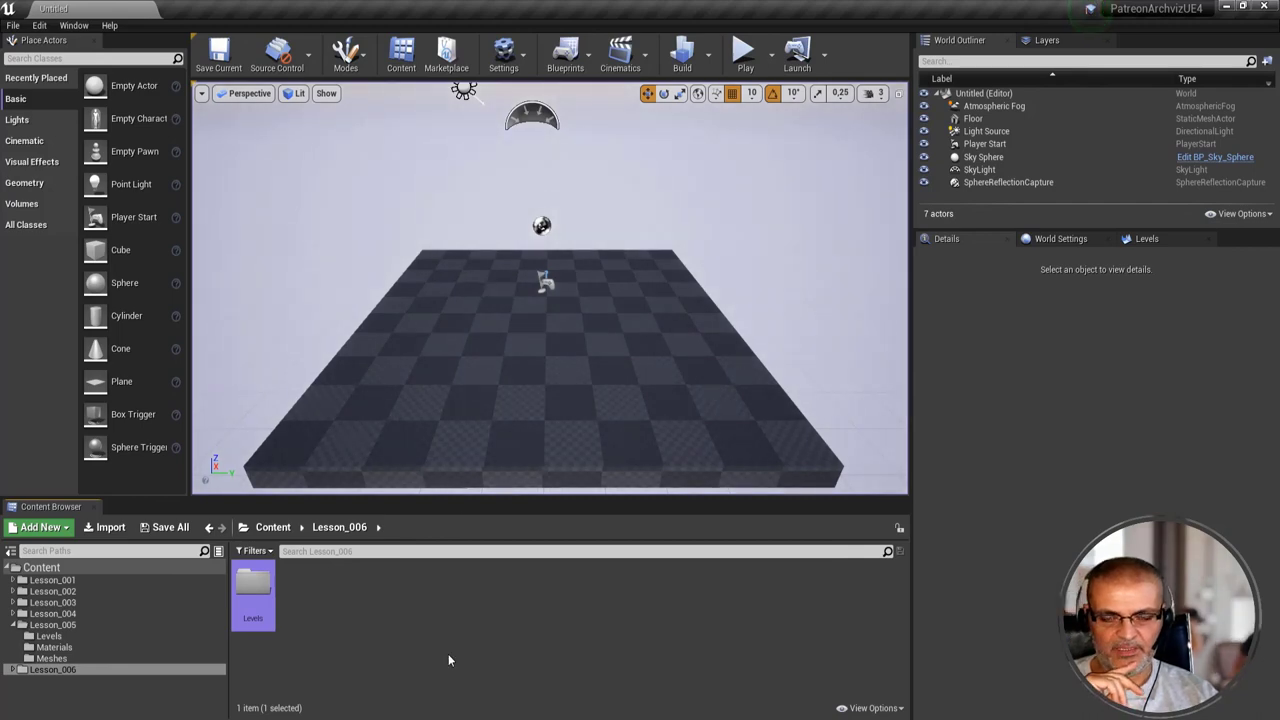
- Save the level as 'Lesson_006' in the Lesson_006/Levels folder
{"action": "left_click", "coordinate": [219, 50]}
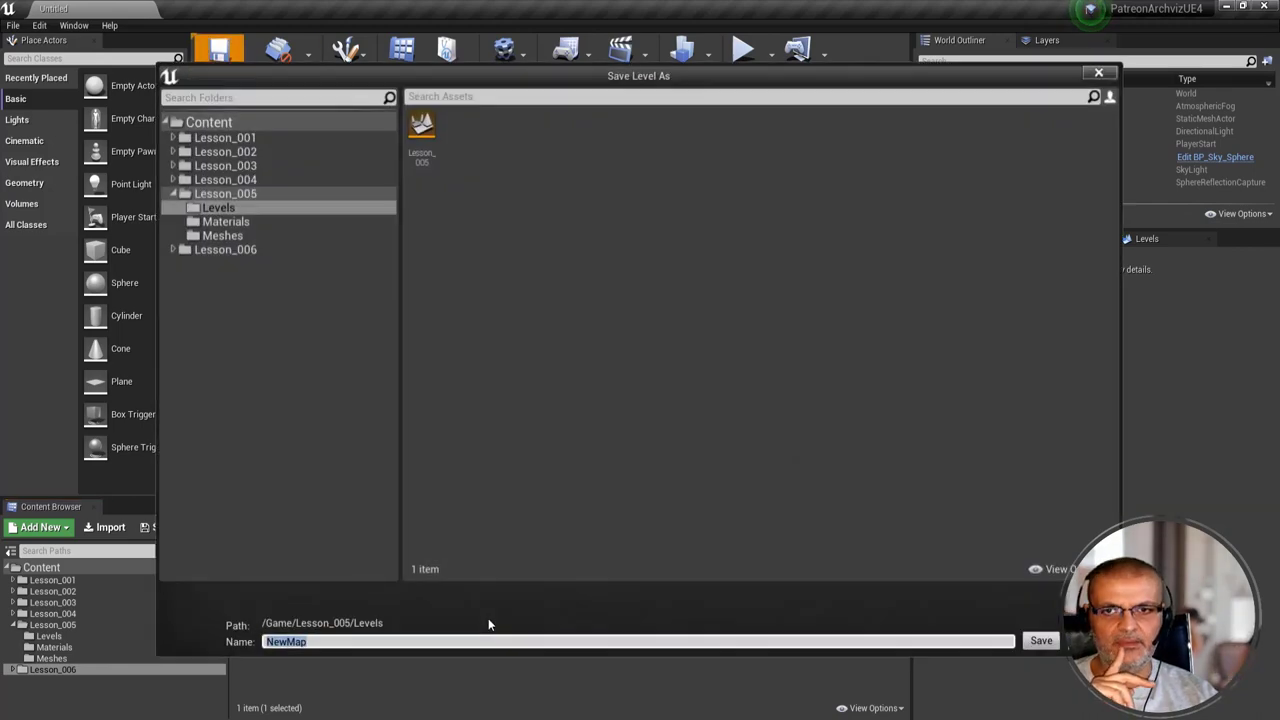
{"action": "left_click", "coordinate": [171, 249]}
{"action": "left_click", "coordinate": [206, 264]}
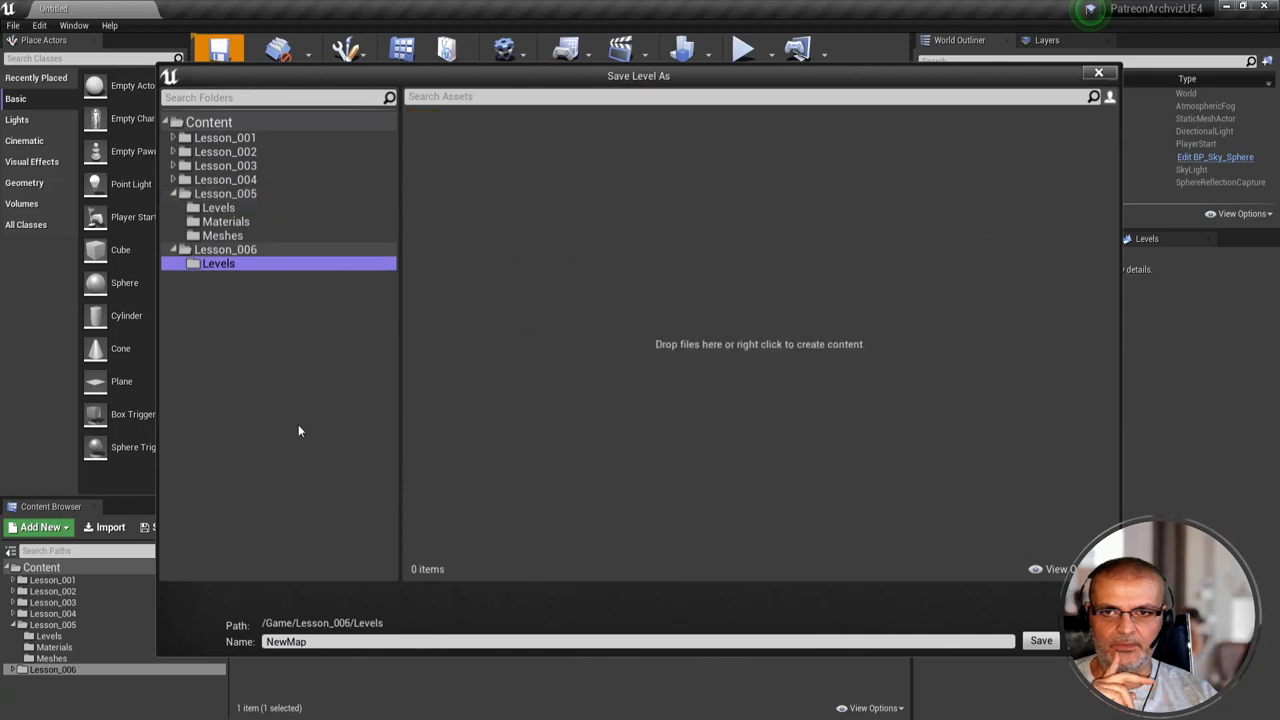
{"action": "left_click", "coordinate": [380, 642]}
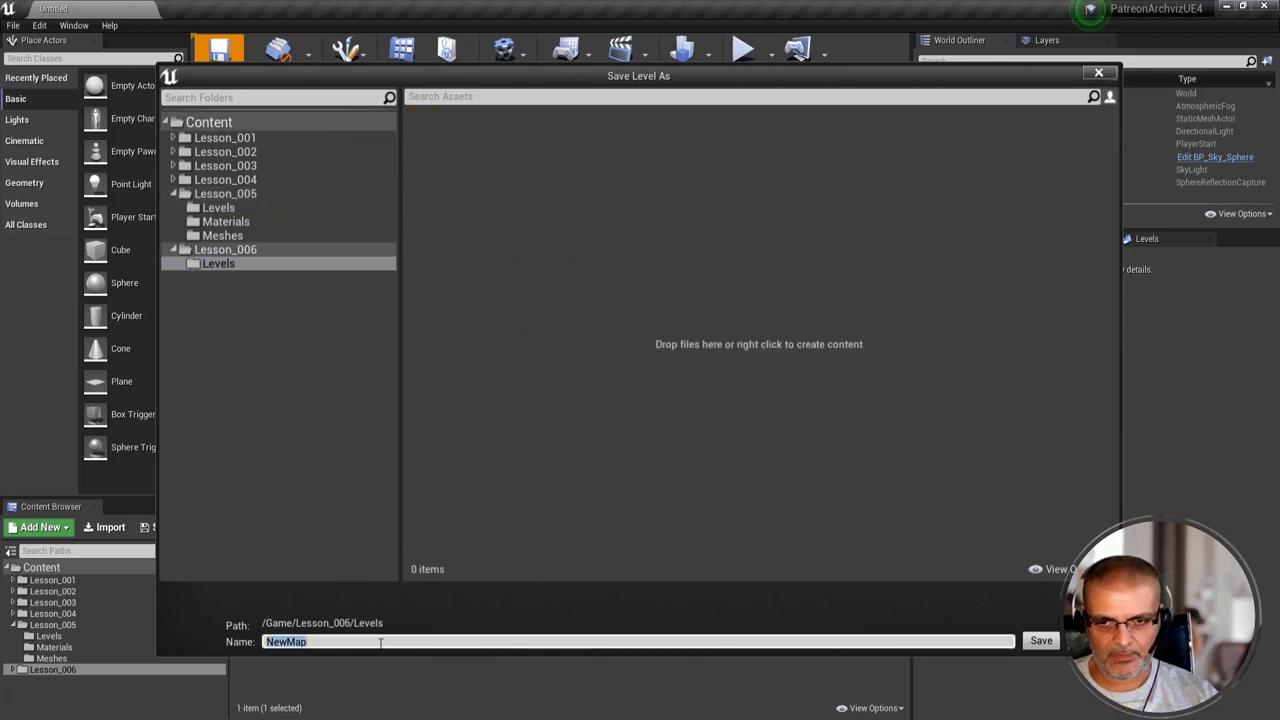
{"action": "type", "text": "L"}
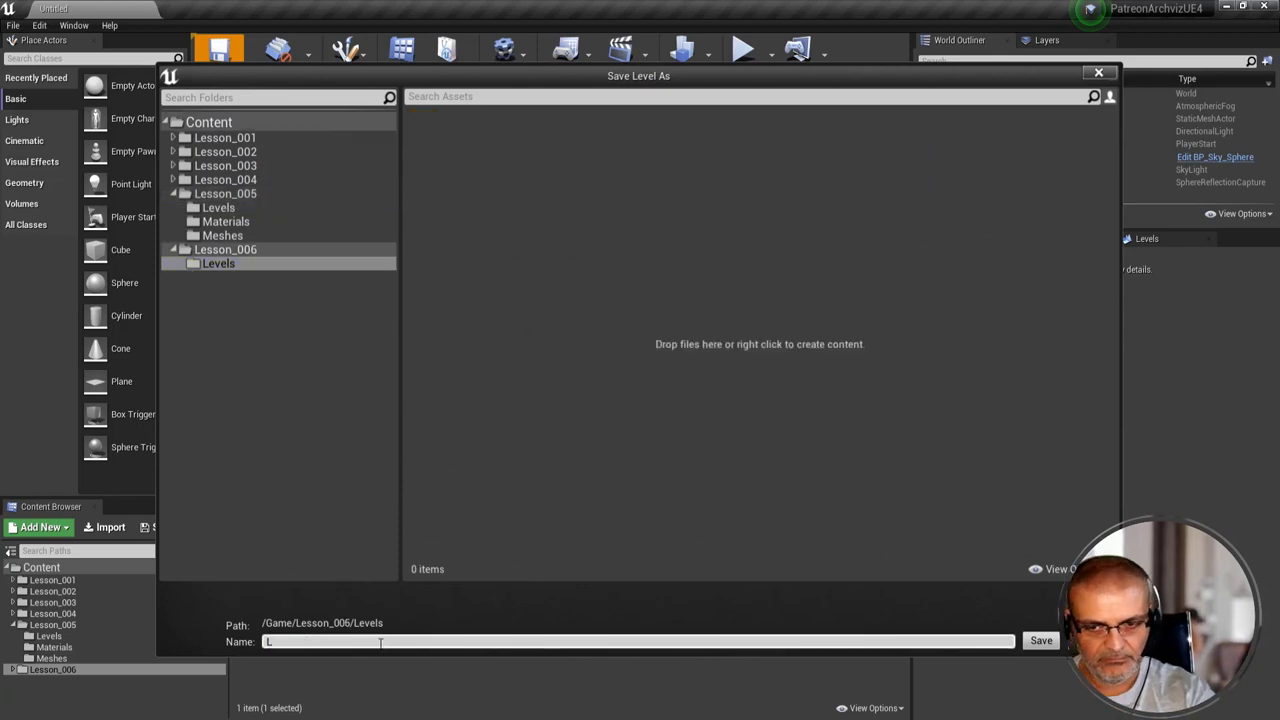
{"action": "type", "text": "esso"}
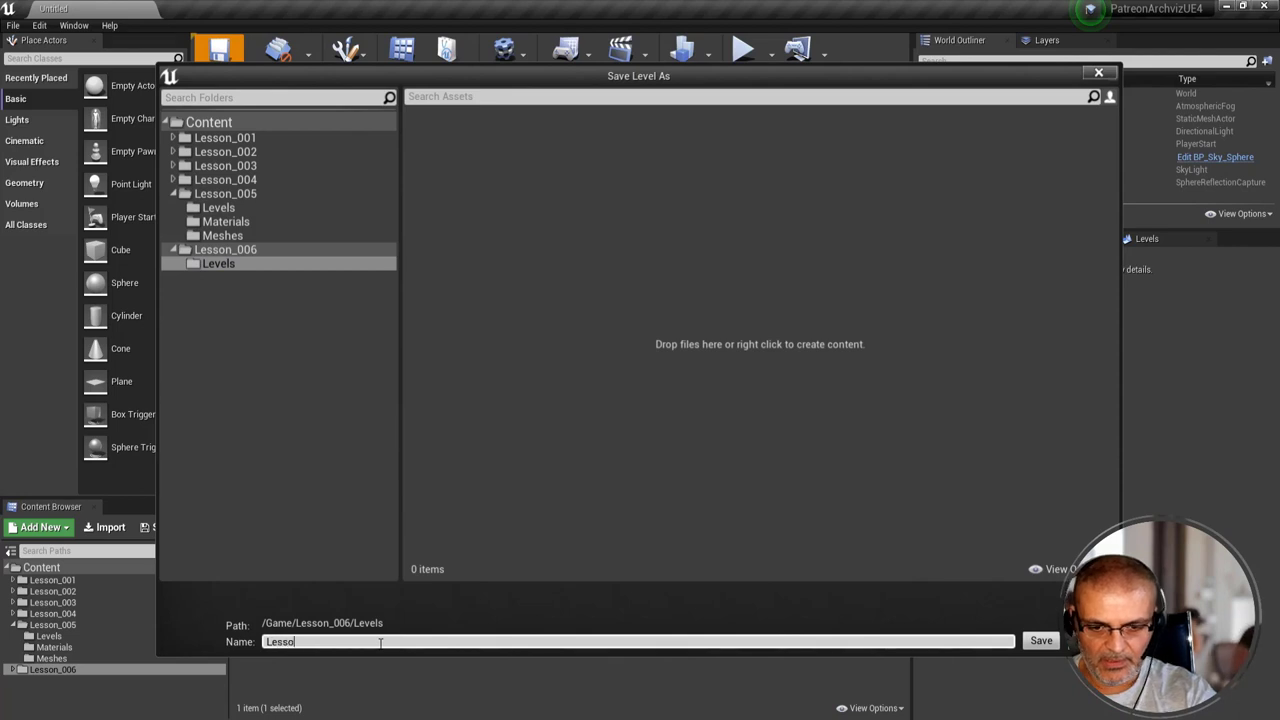
{"action": "type", "text": "n_006"}
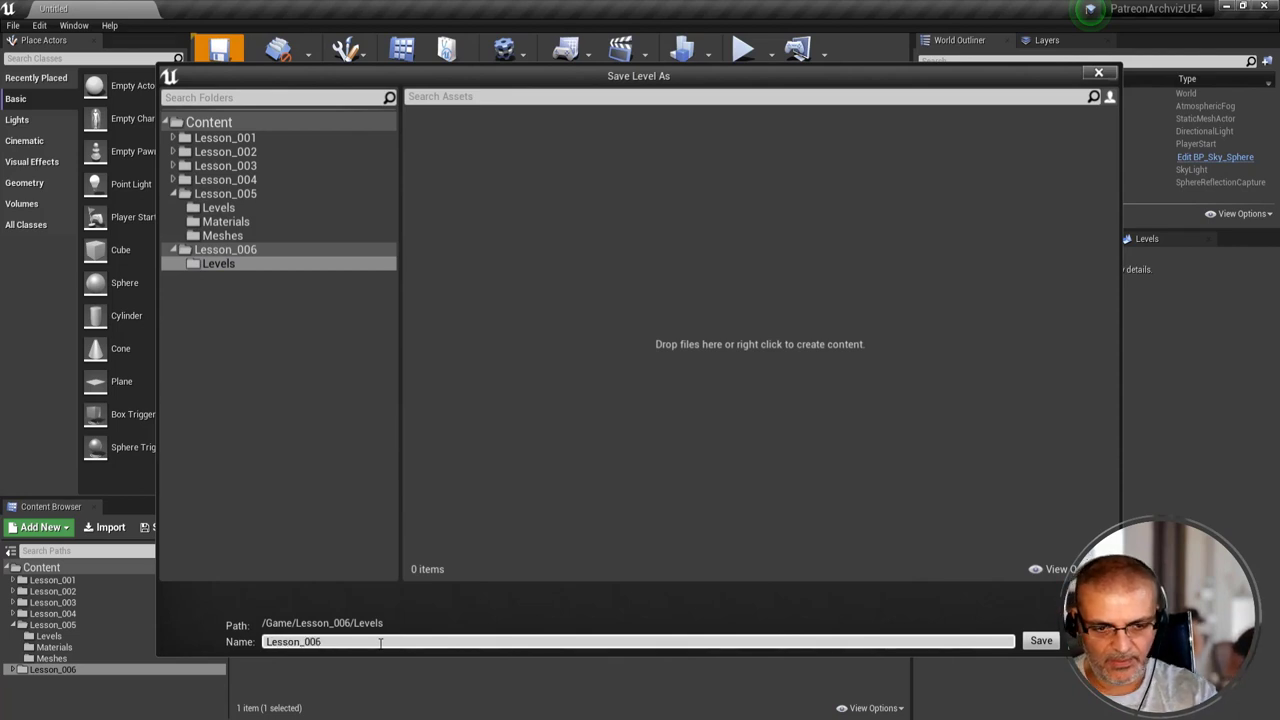
{"action": "key", "text": "Return"}
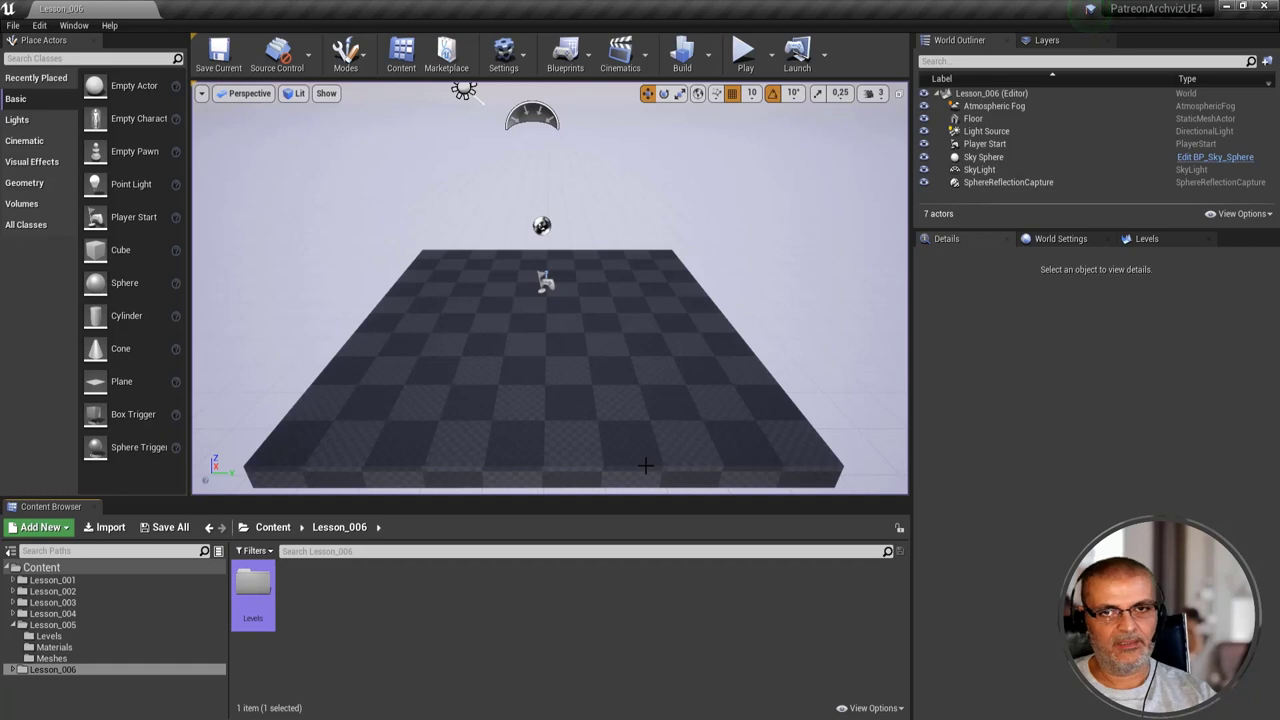
- Open the Plugins browser via Edit > Plugins
{"action": "left_click", "coordinate": [503, 52]}
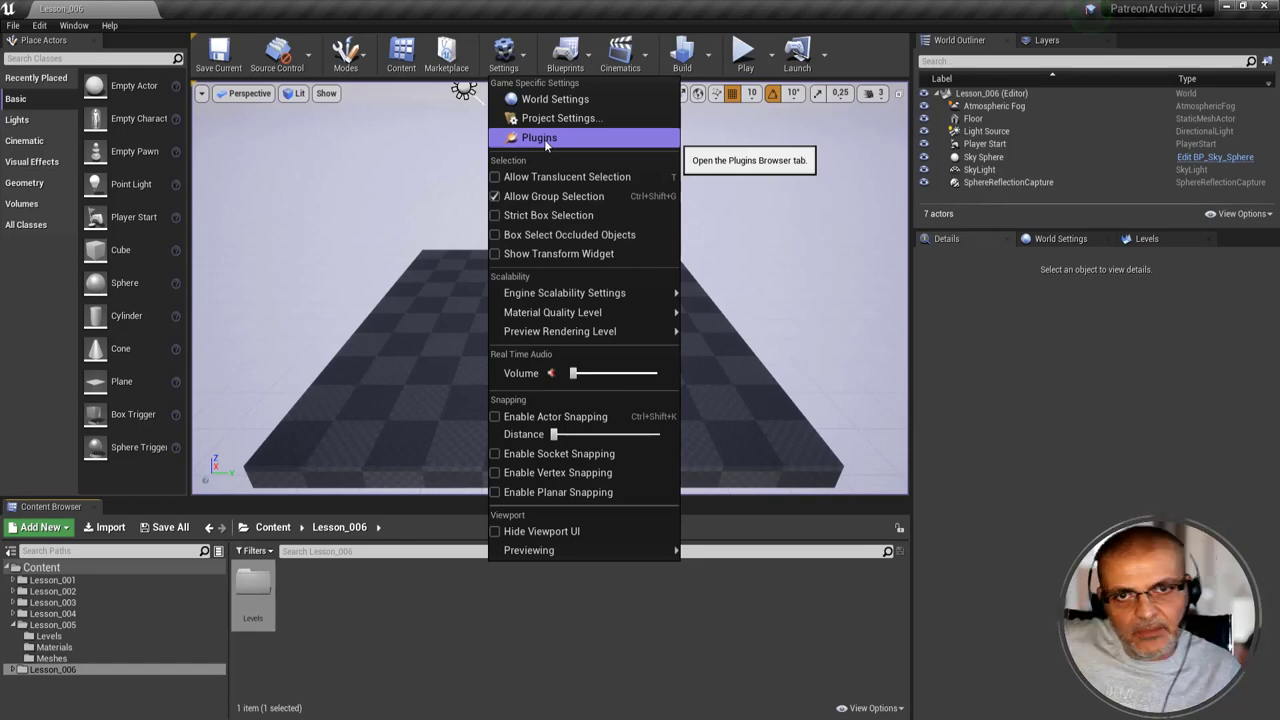
{"action": "left_click", "coordinate": [39, 25]}
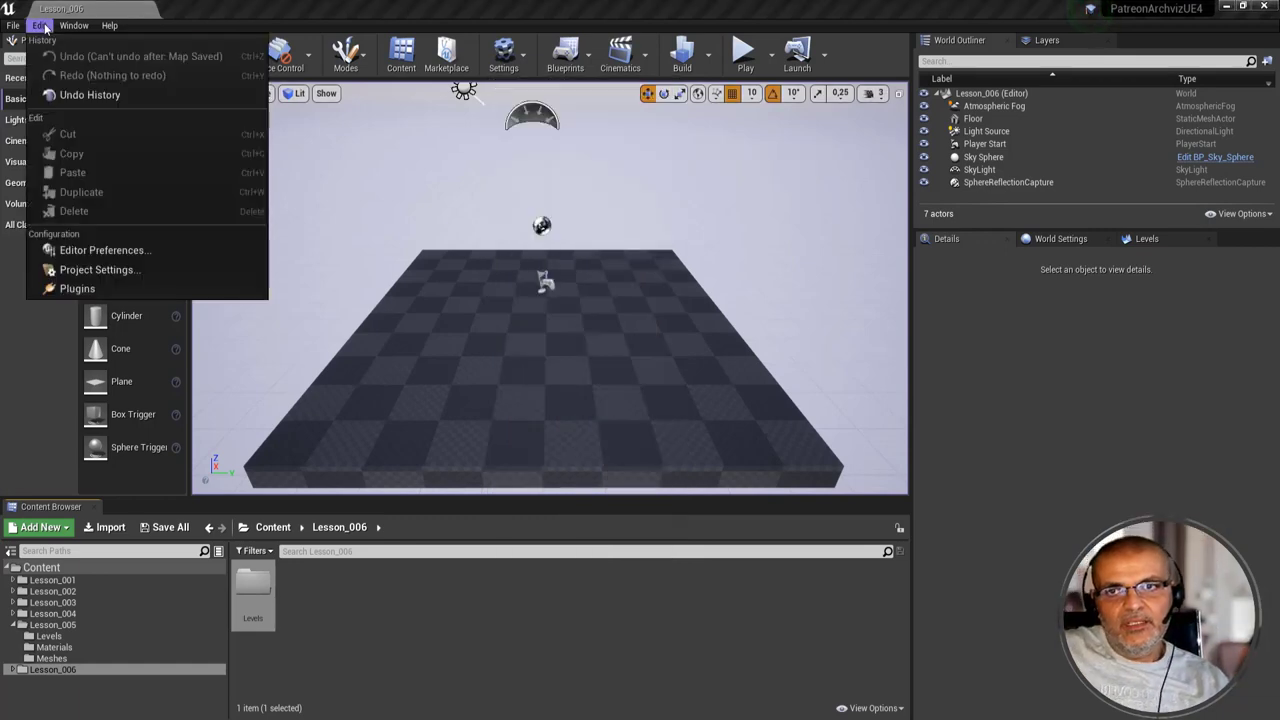
{"action": "left_click", "coordinate": [76, 288]}
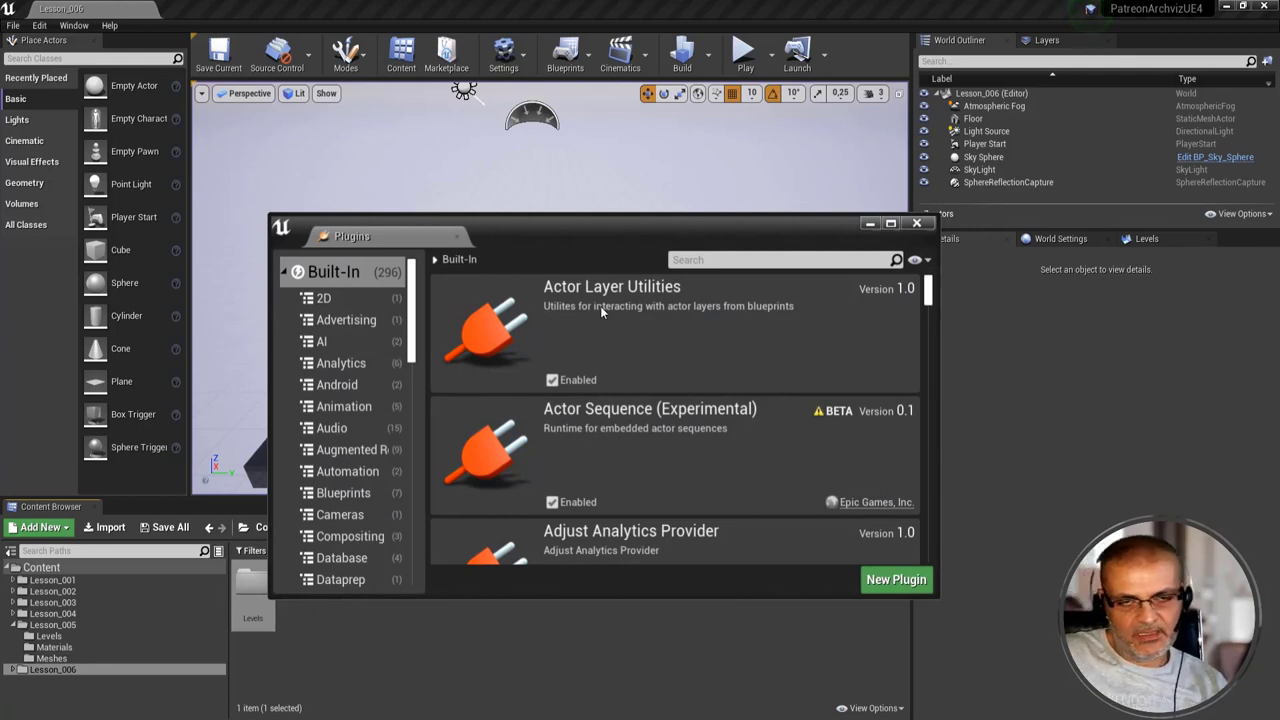
- Search plugins for 'modelin', enable Modeling Tools Editor Mode, accept the beta warning, and restart
{"action": "left_click", "coordinate": [695, 258]}
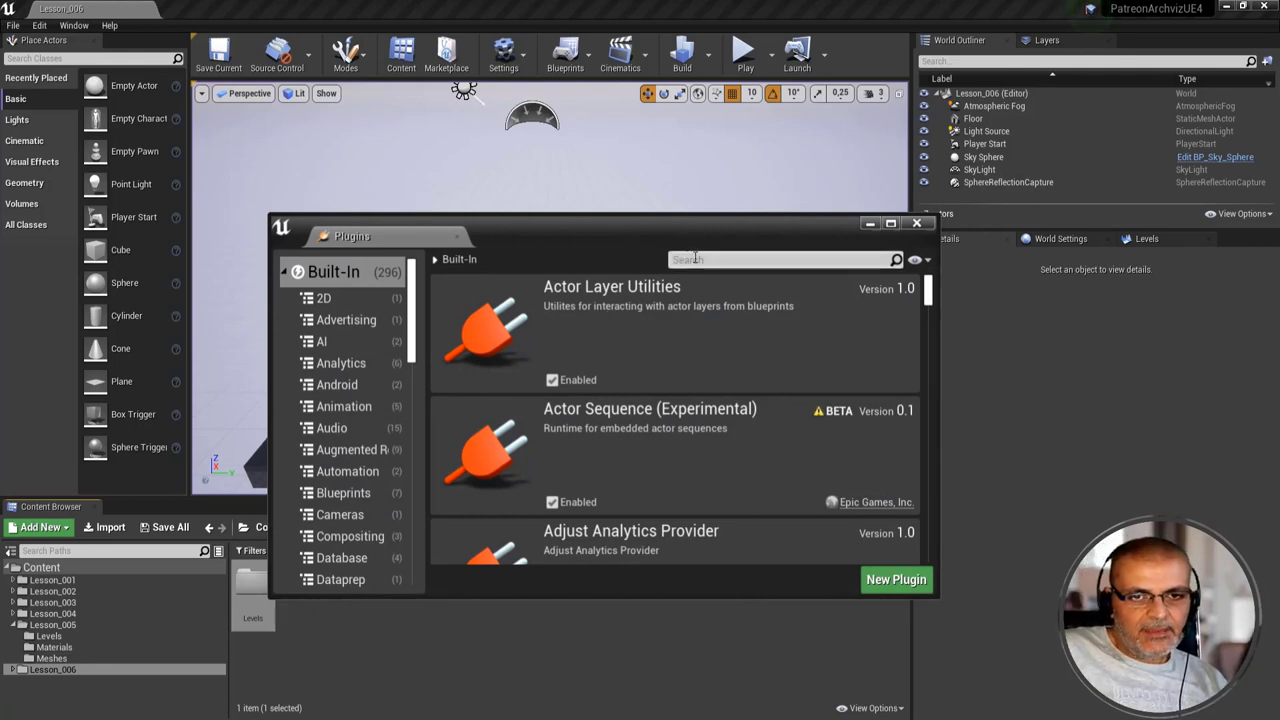
{"action": "left_click", "coordinate": [695, 258]}
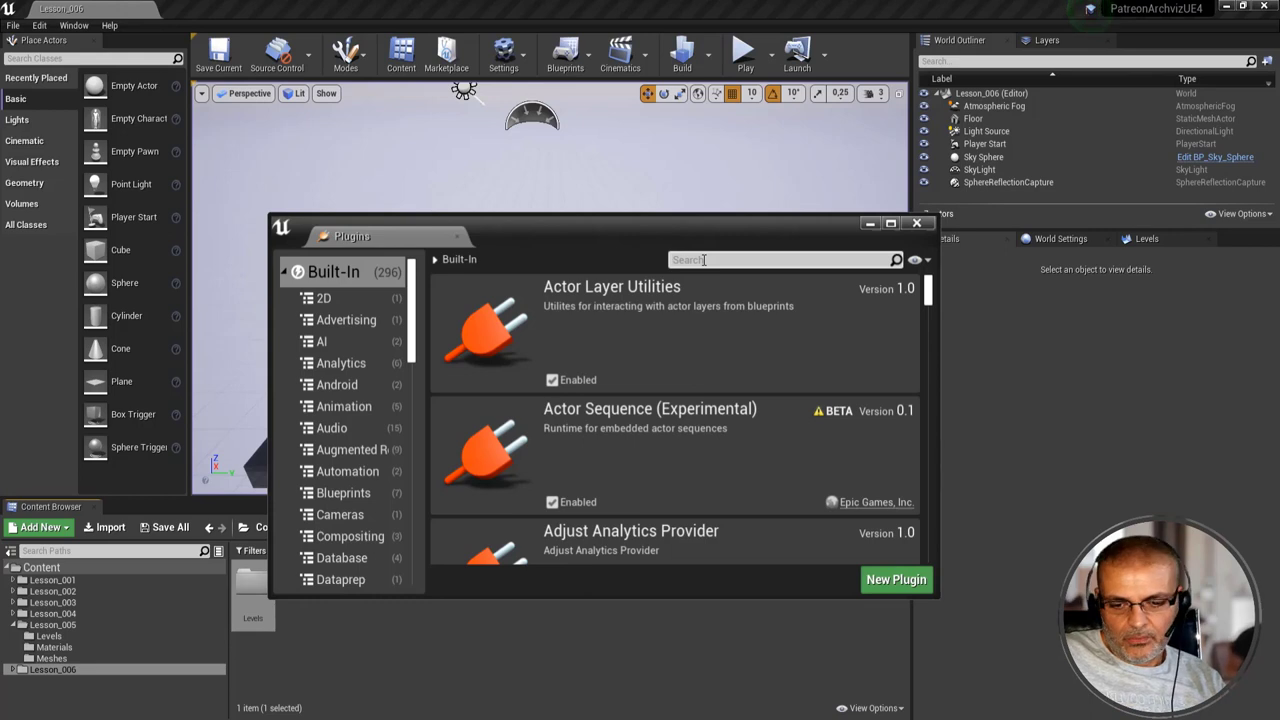
{"action": "type", "text": "medel"}
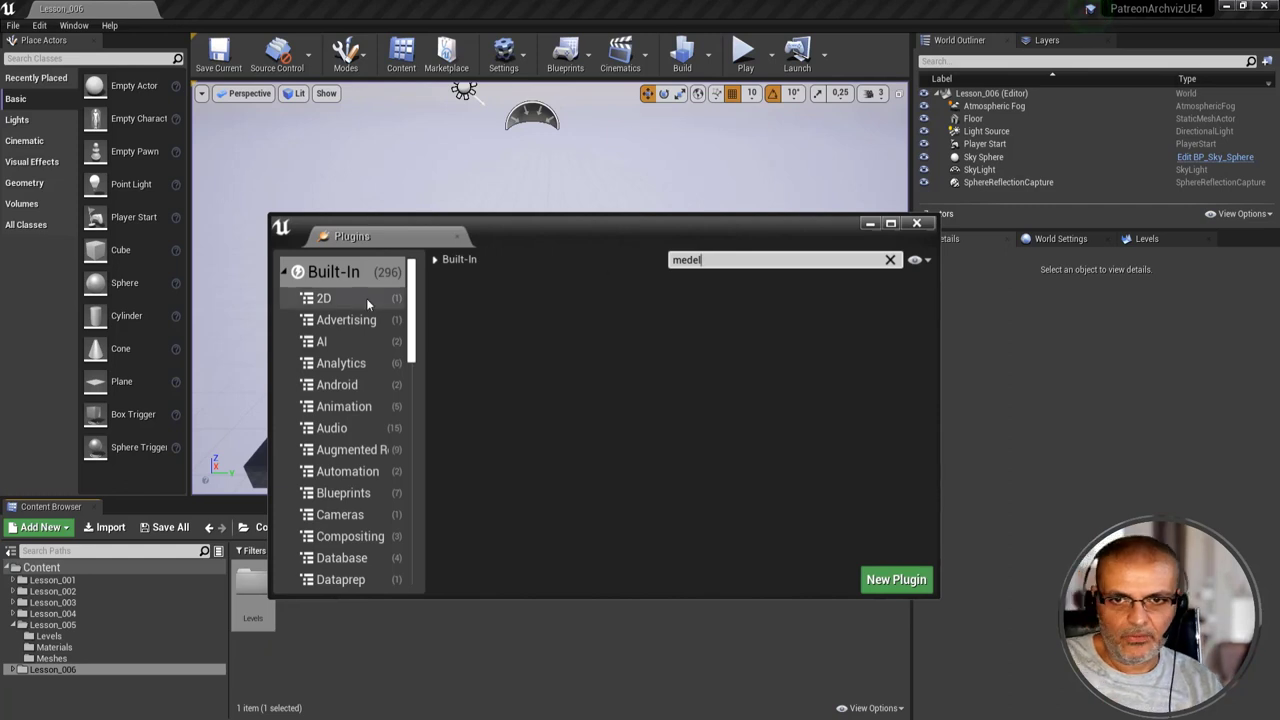
{"action": "double_click", "coordinate": [720, 260]}
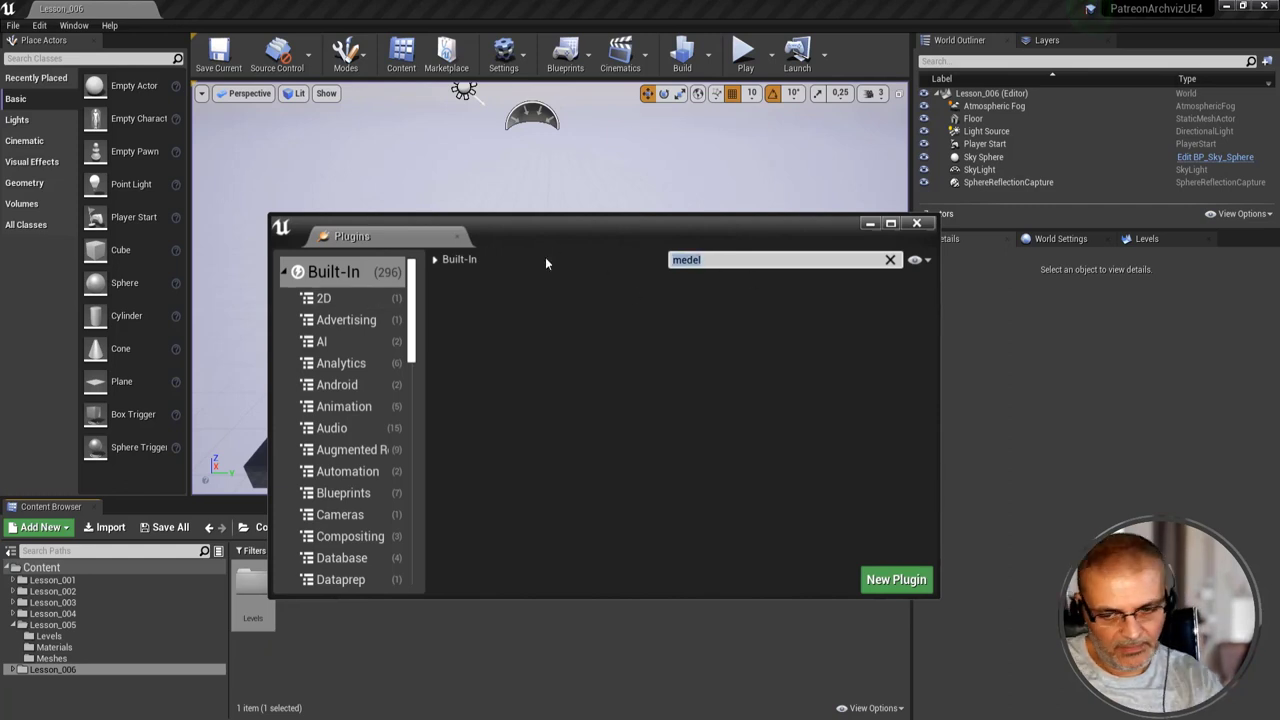
{"action": "type", "text": "model"}
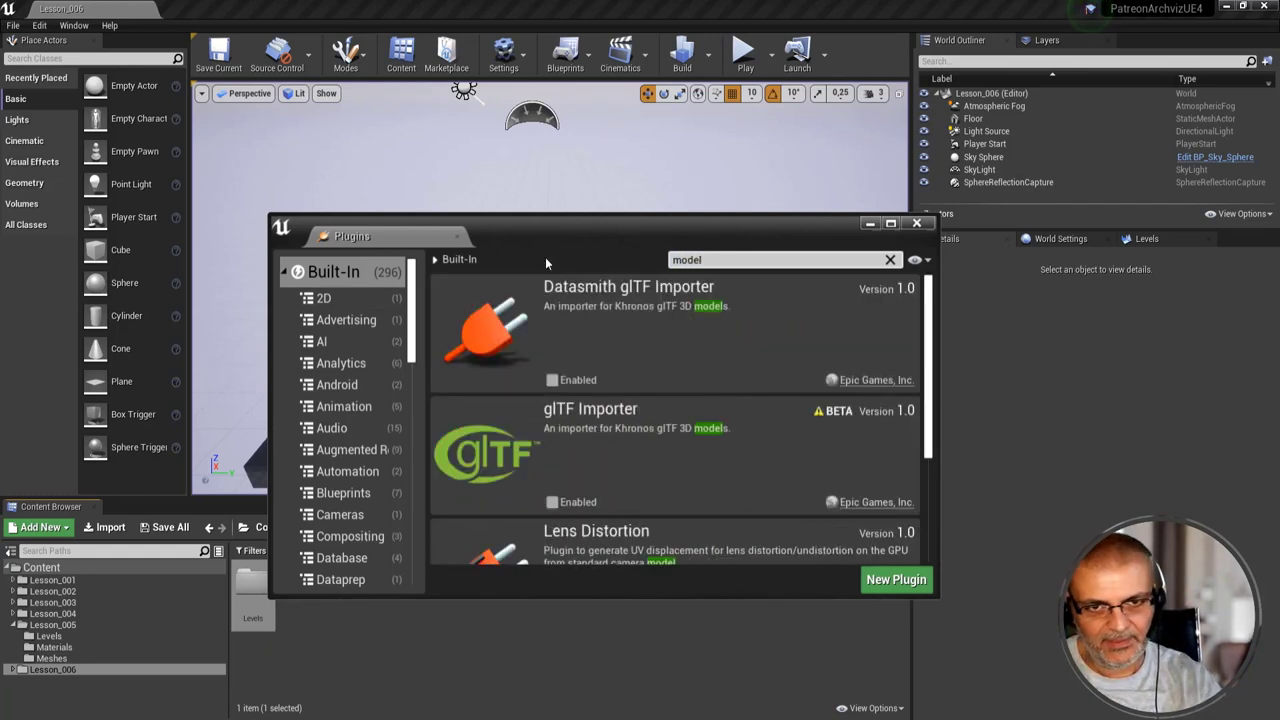
{"action": "type", "text": "in"}
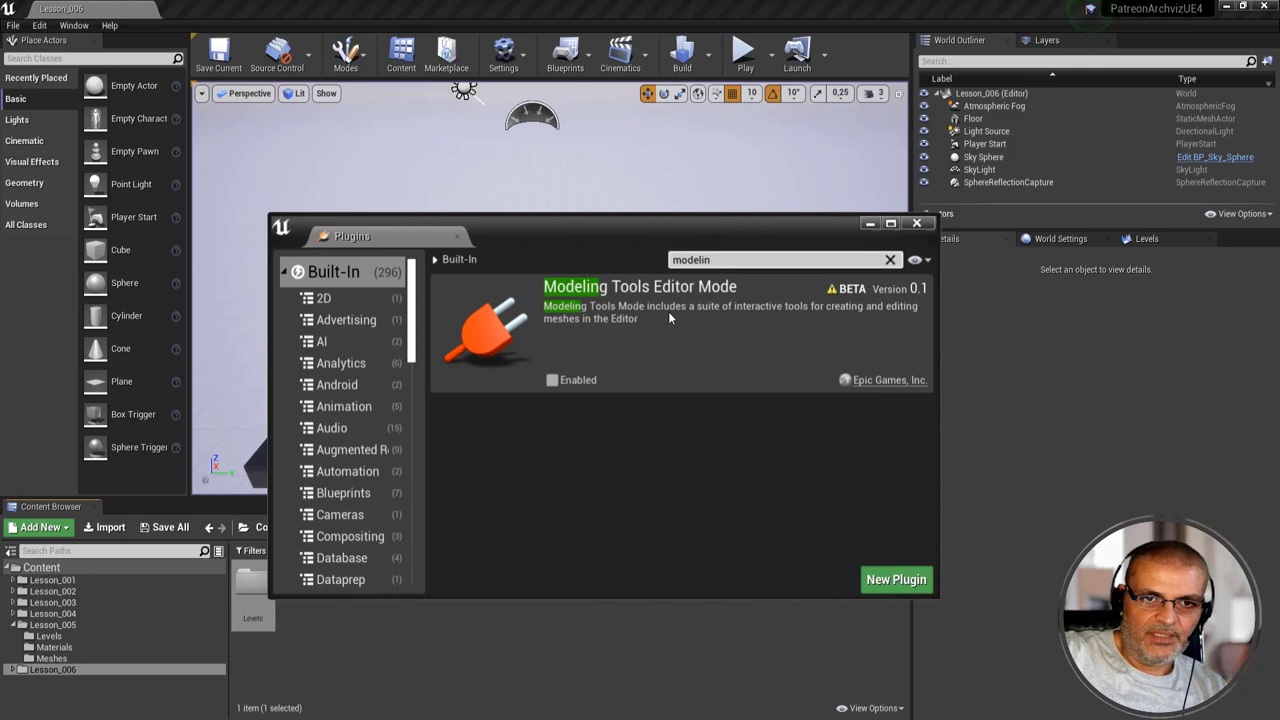
{"action": "left_click", "coordinate": [552, 380]}
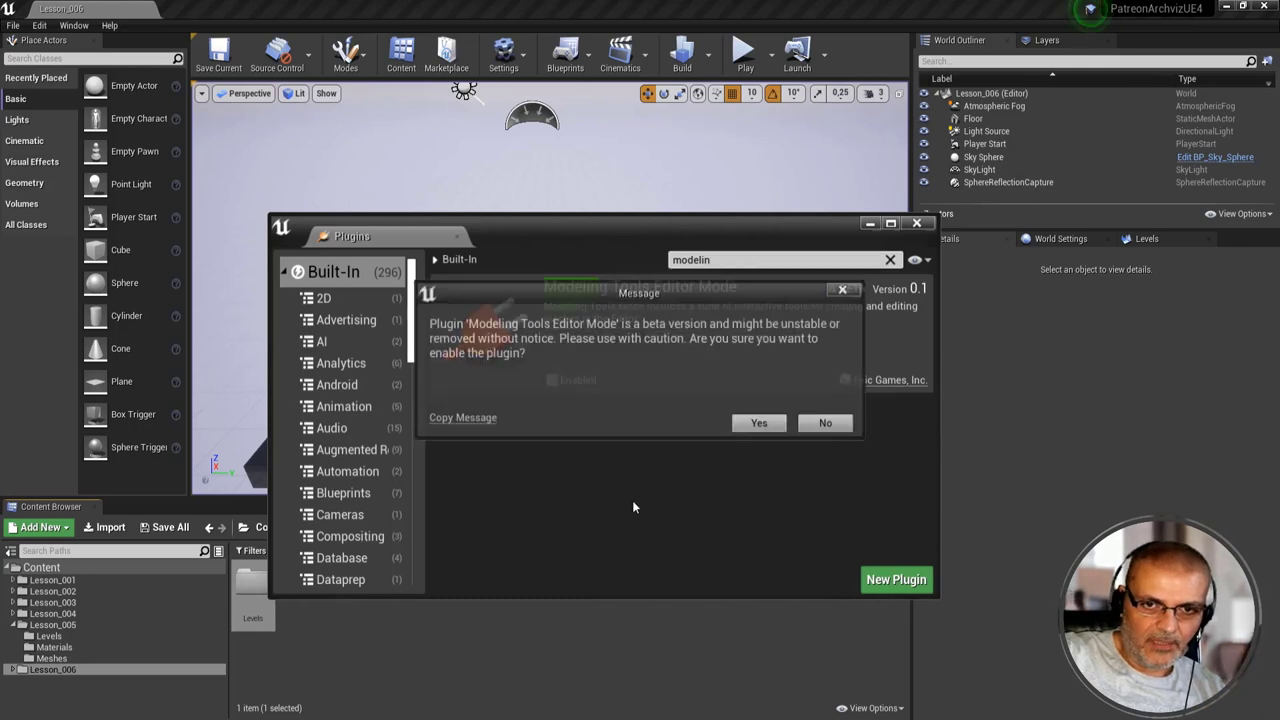
{"action": "left_click", "coordinate": [757, 424]}
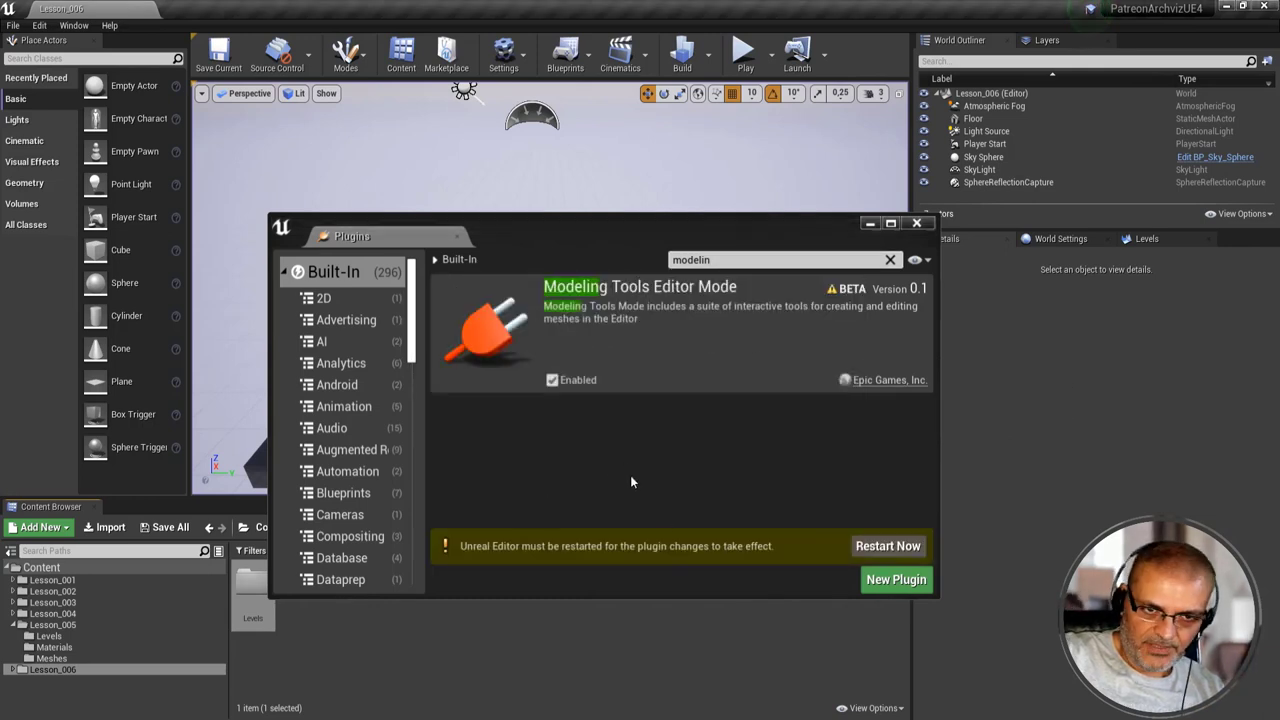
{"action": "left_click", "coordinate": [894, 545]}
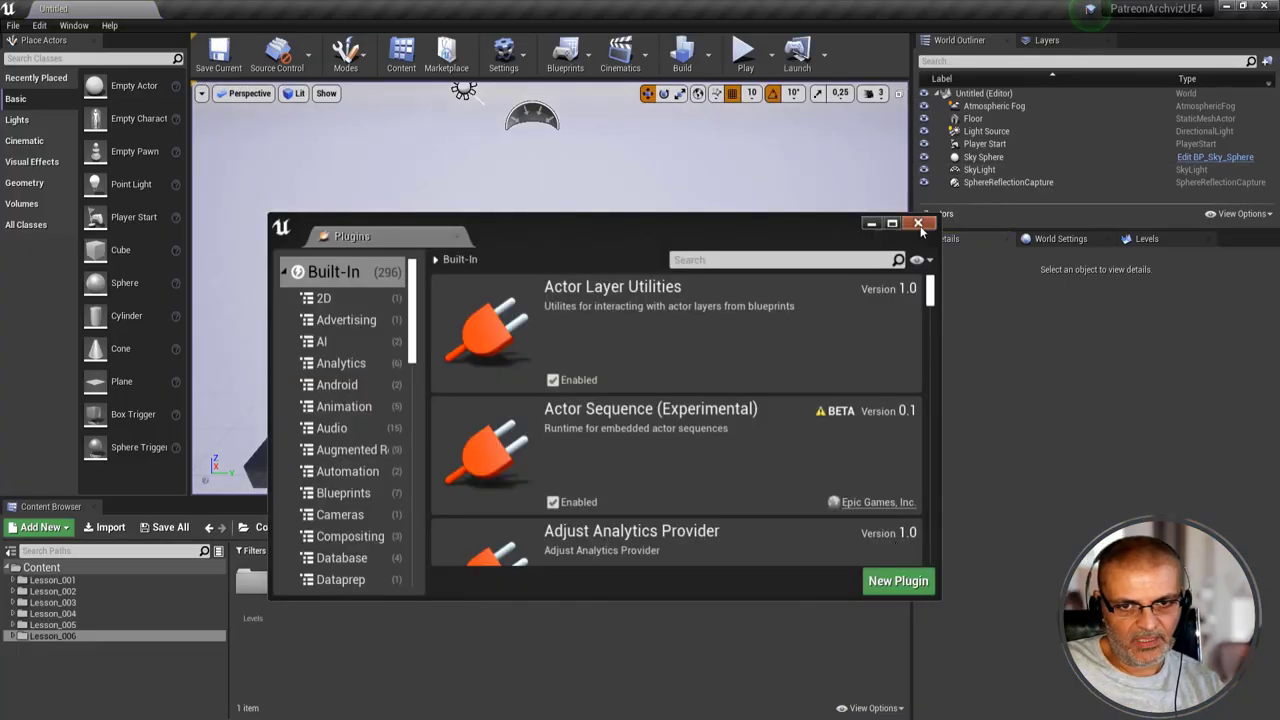
- Close the Plugins browser and switch the editor mode to Modeling
{"action": "left_click", "coordinate": [918, 224]}
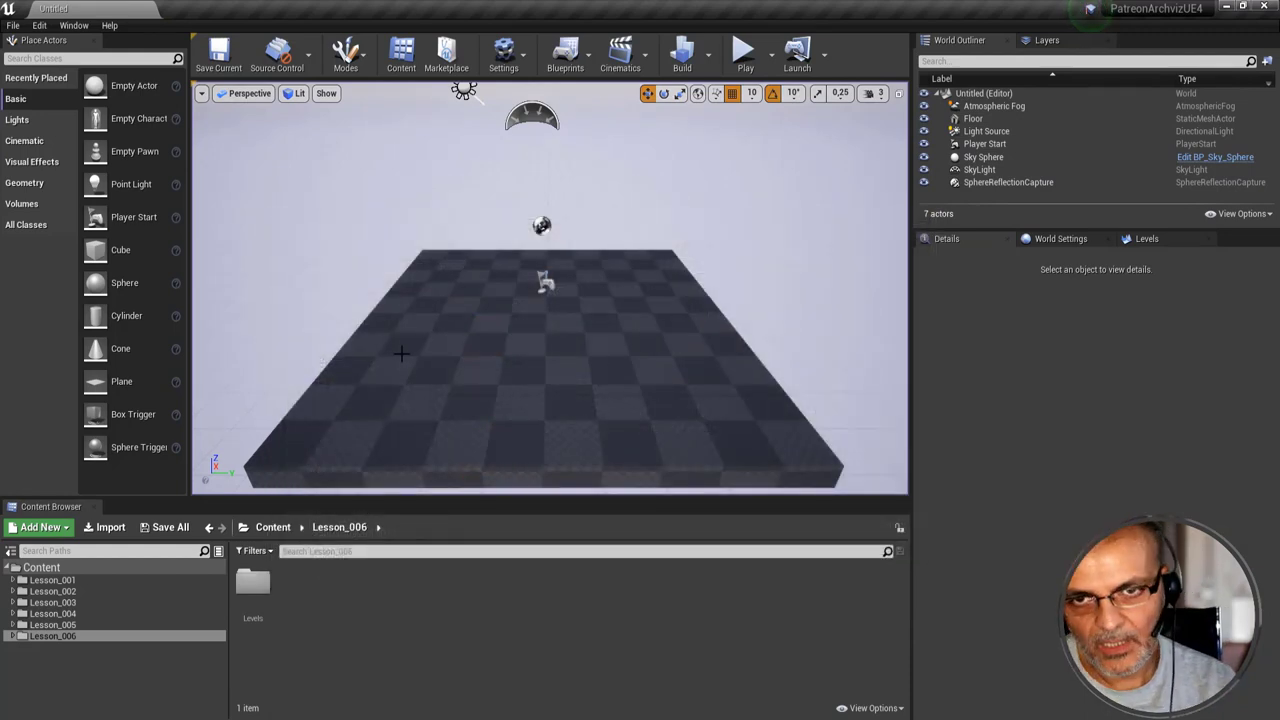
{"action": "left_click", "coordinate": [346, 55]}
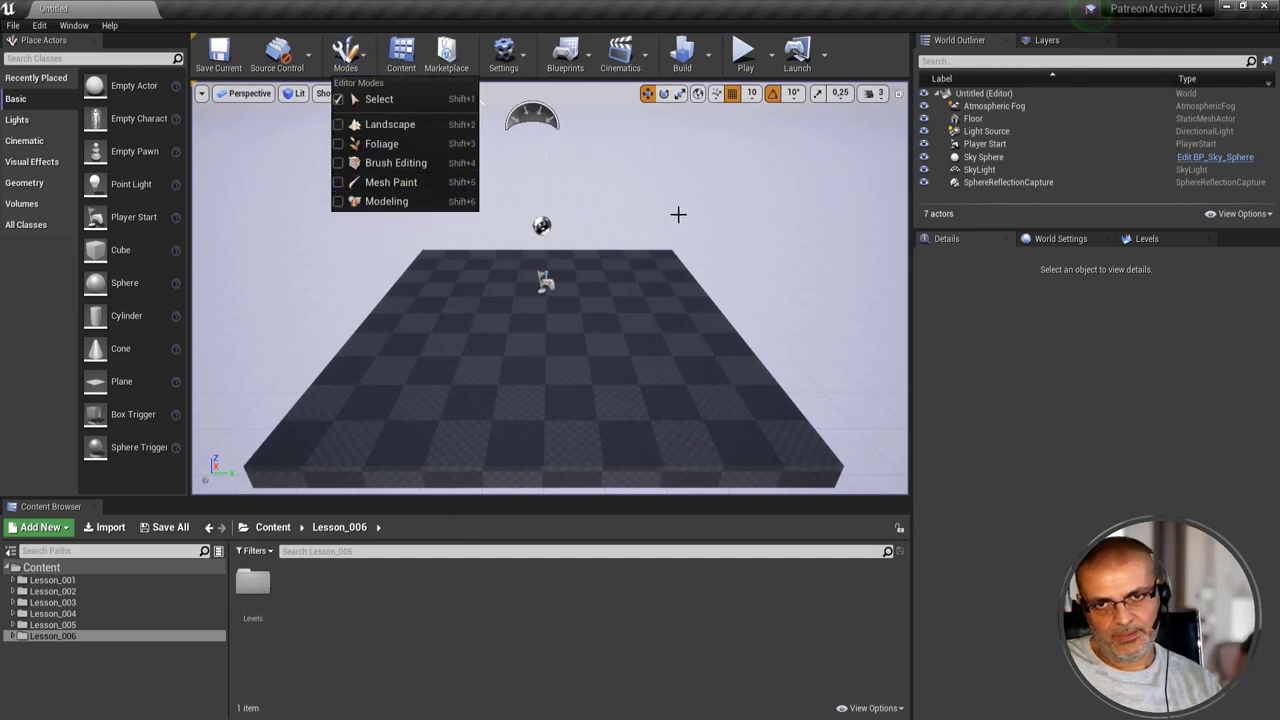
{"action": "left_click", "coordinate": [468, 201]}
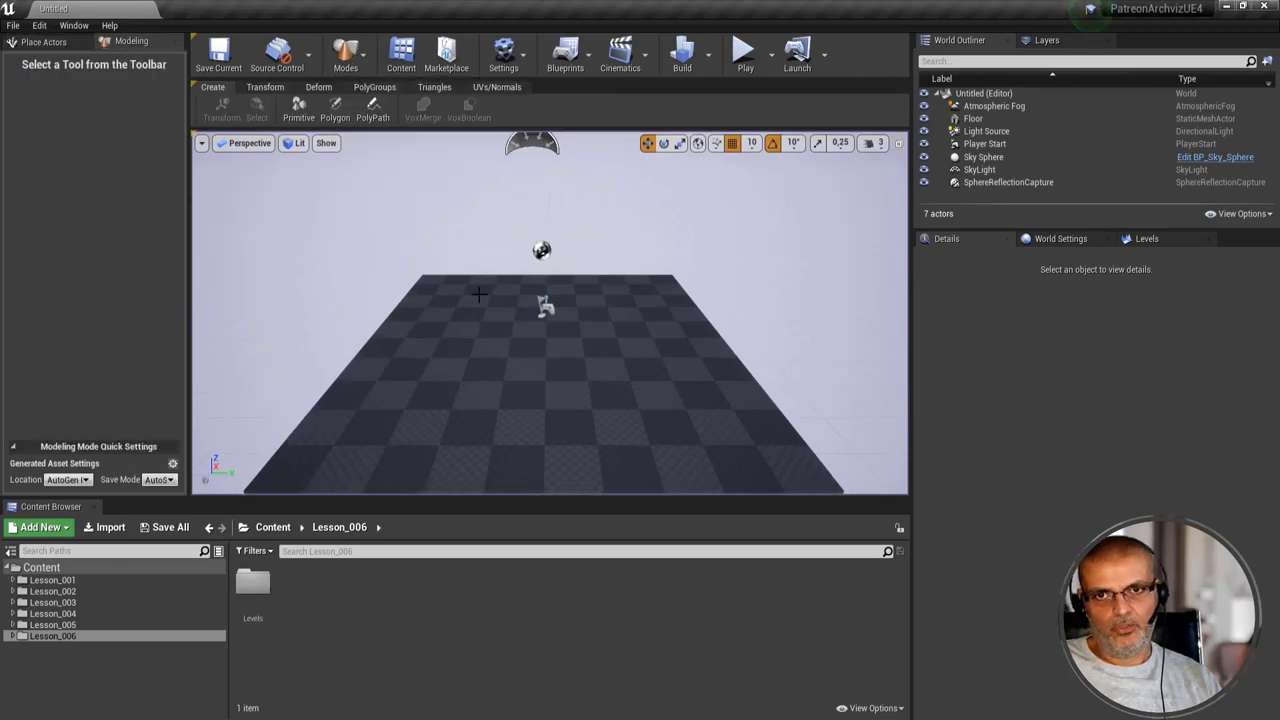
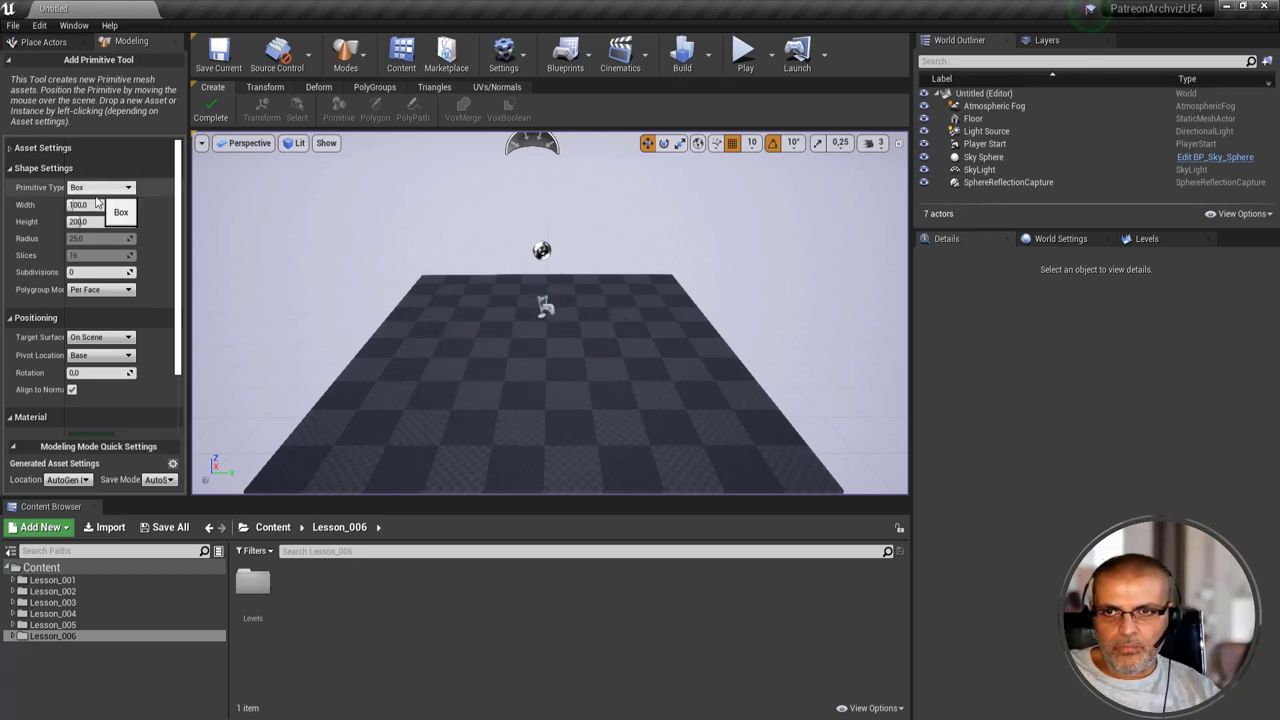
- Keep the Box primitive at Width 100 and Height 200, and place it on the floor
{"action": "left_click", "coordinate": [113, 205]}
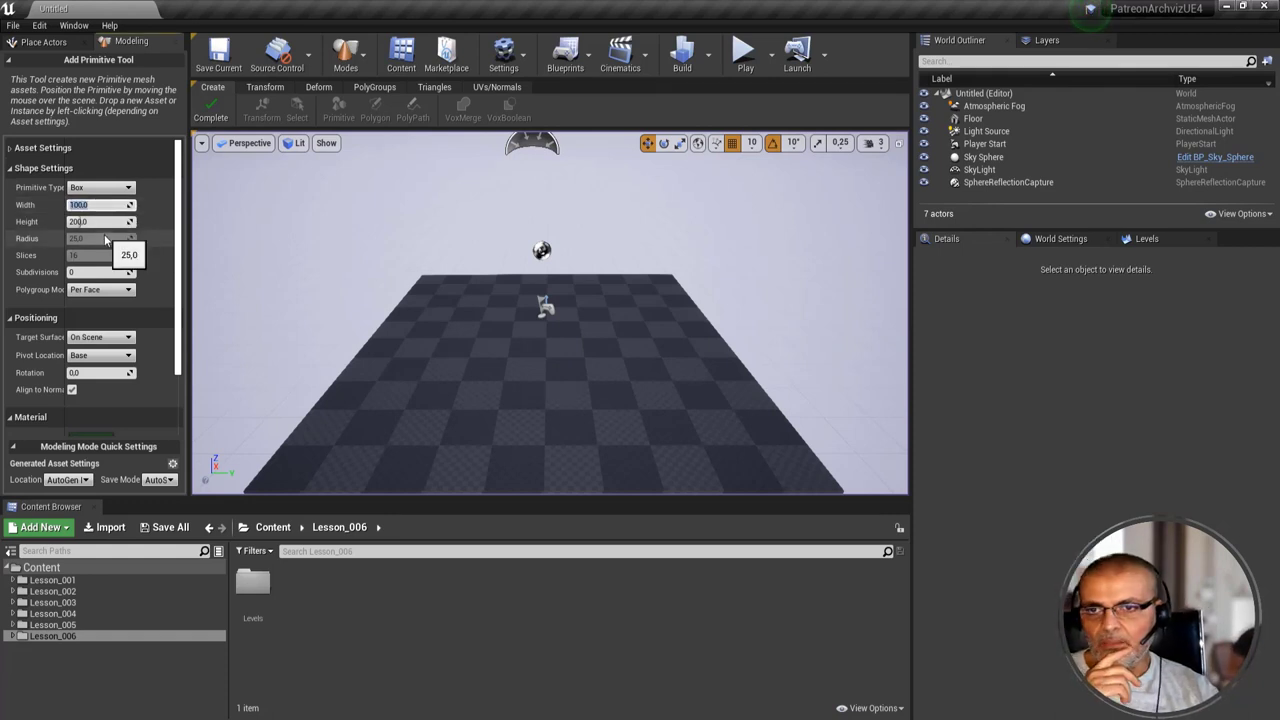
{"action": "left_click", "coordinate": [100, 221]}
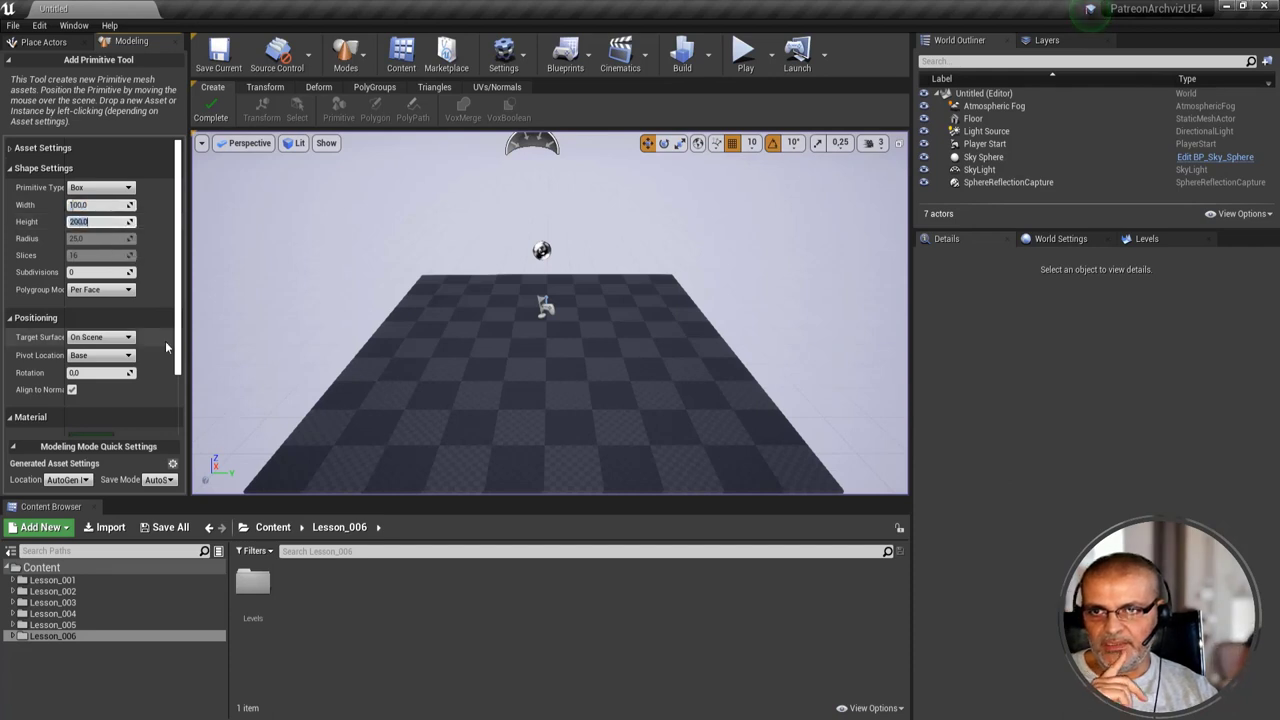
{"action": "scroll", "coordinate": [137, 364], "scroll_direction": "down", "scroll_amount": 2}
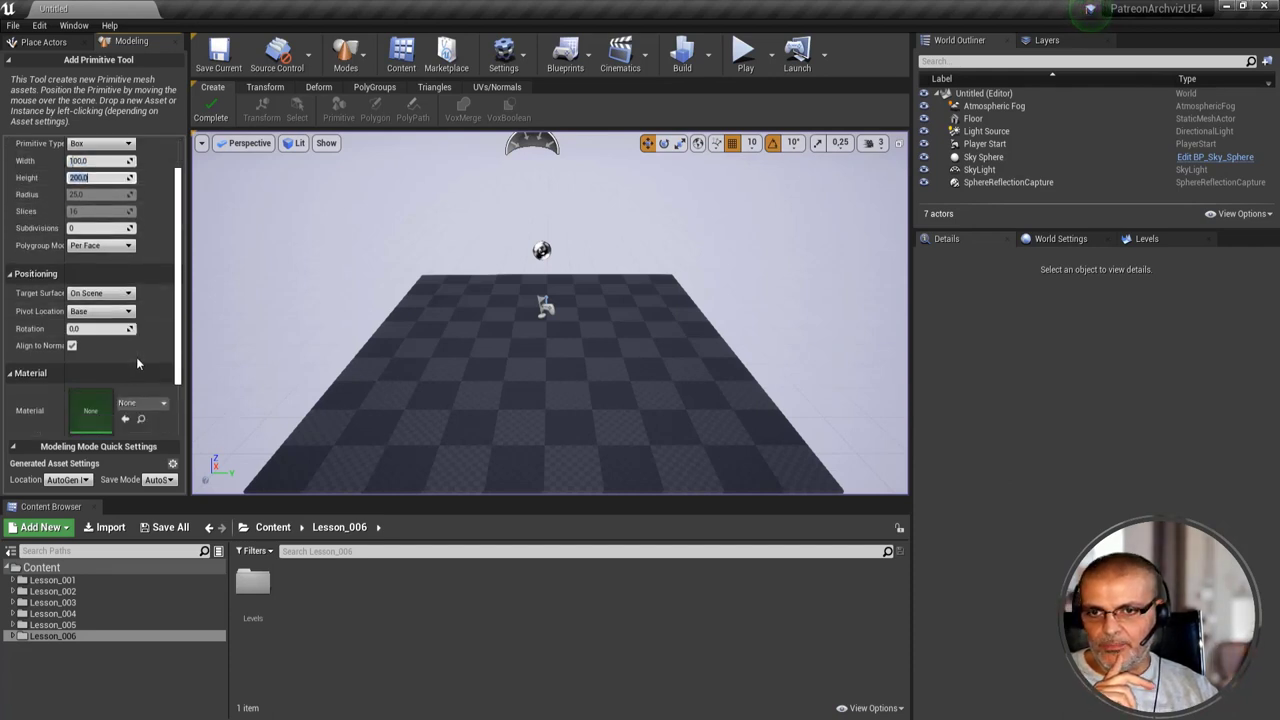
{"action": "scroll", "coordinate": [137, 364], "scroll_direction": "down", "scroll_amount": 3}
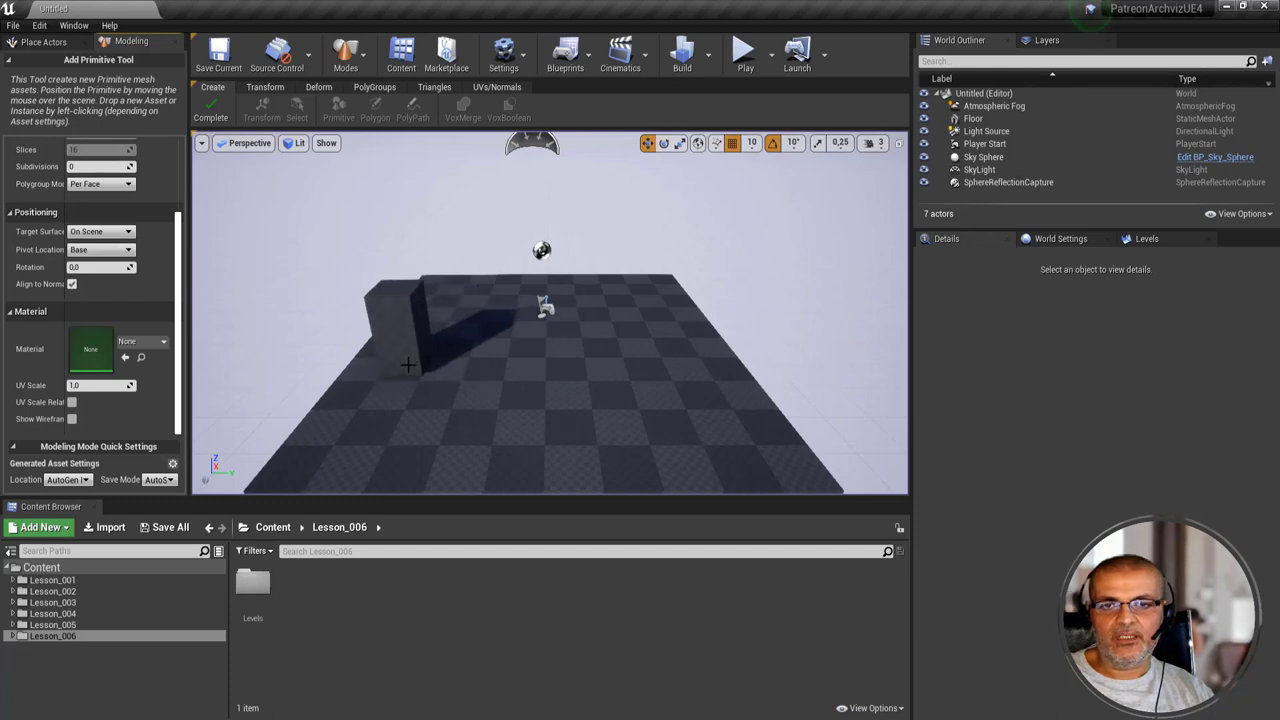
{"action": "left_click", "coordinate": [445, 368]}
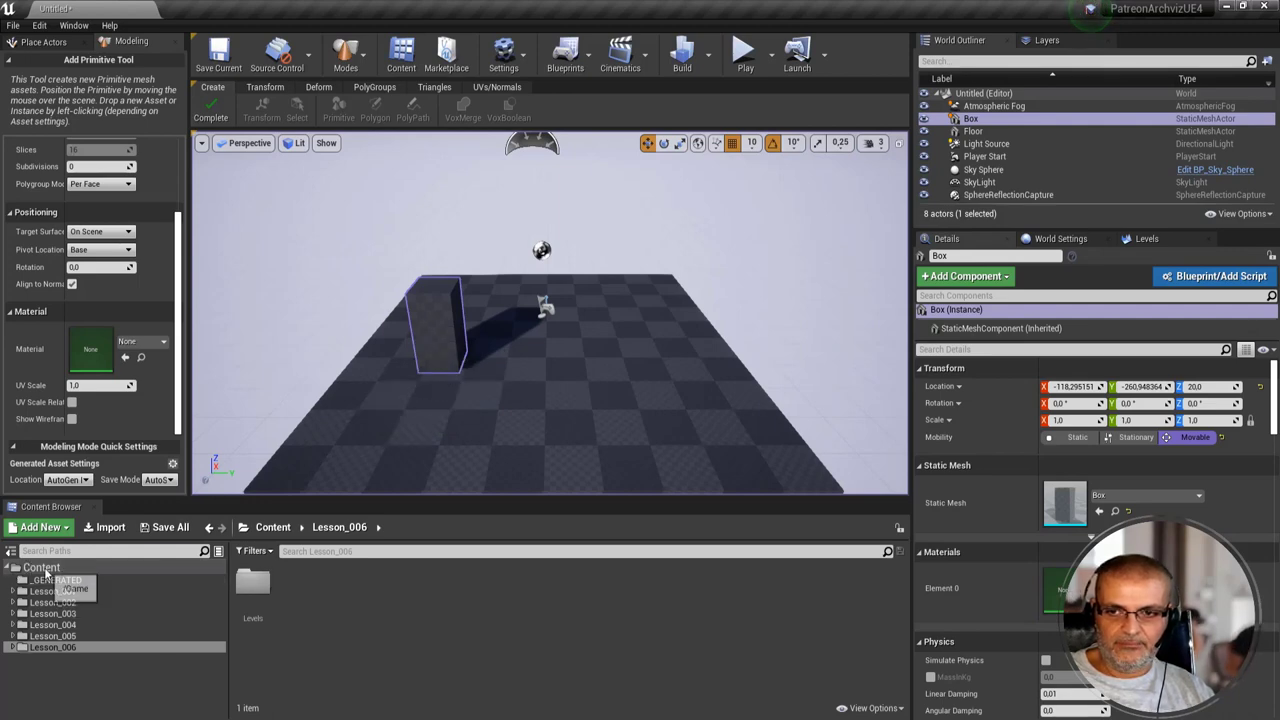
- Show the Box asset in the _GENERATED folder and switch the primitive shape to Cylinder
{"action": "left_click", "coordinate": [84, 582]}
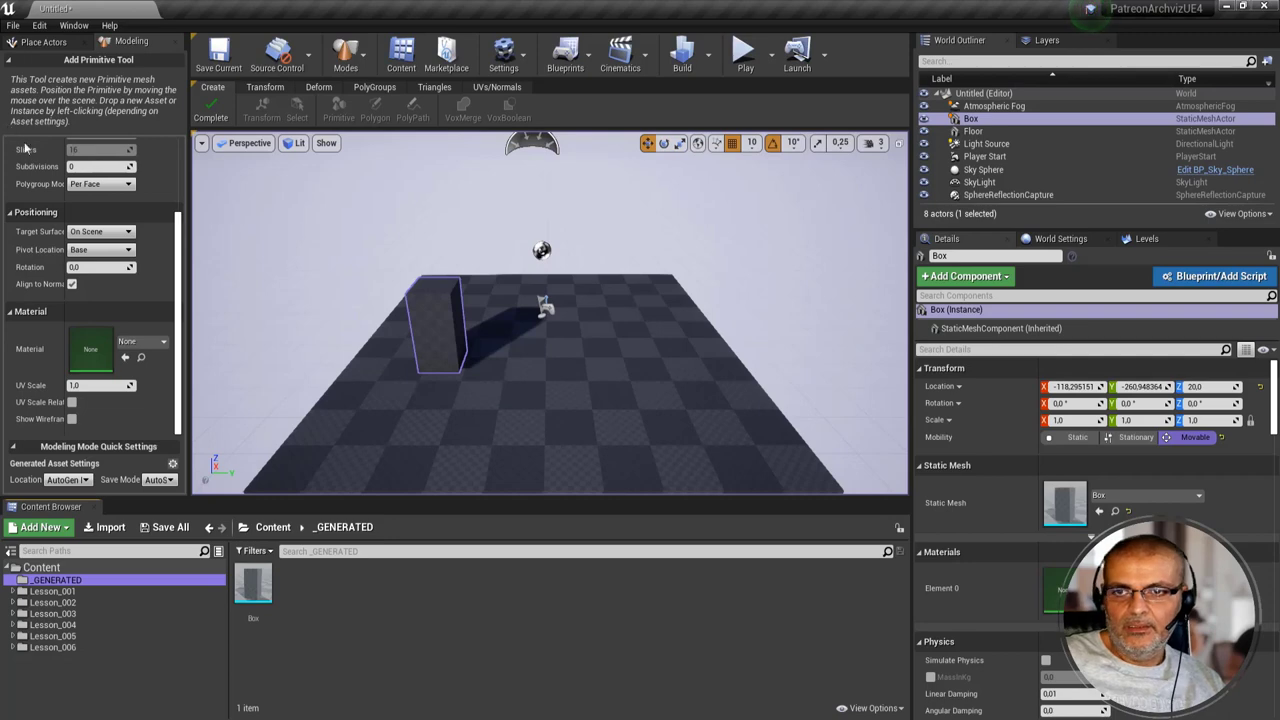
{"action": "scroll", "coordinate": [156, 300], "scroll_direction": "up", "scroll_amount": 3}
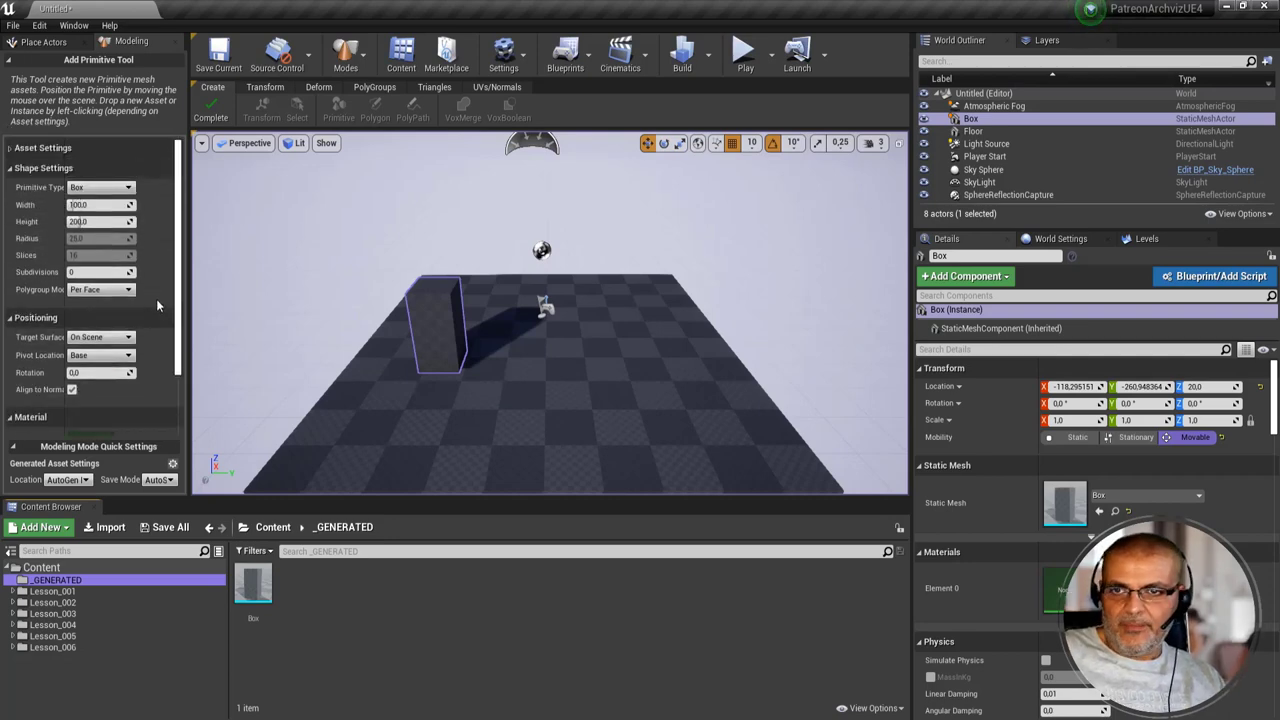
{"action": "left_click", "coordinate": [100, 187]}
{"action": "left_click", "coordinate": [95, 206]}
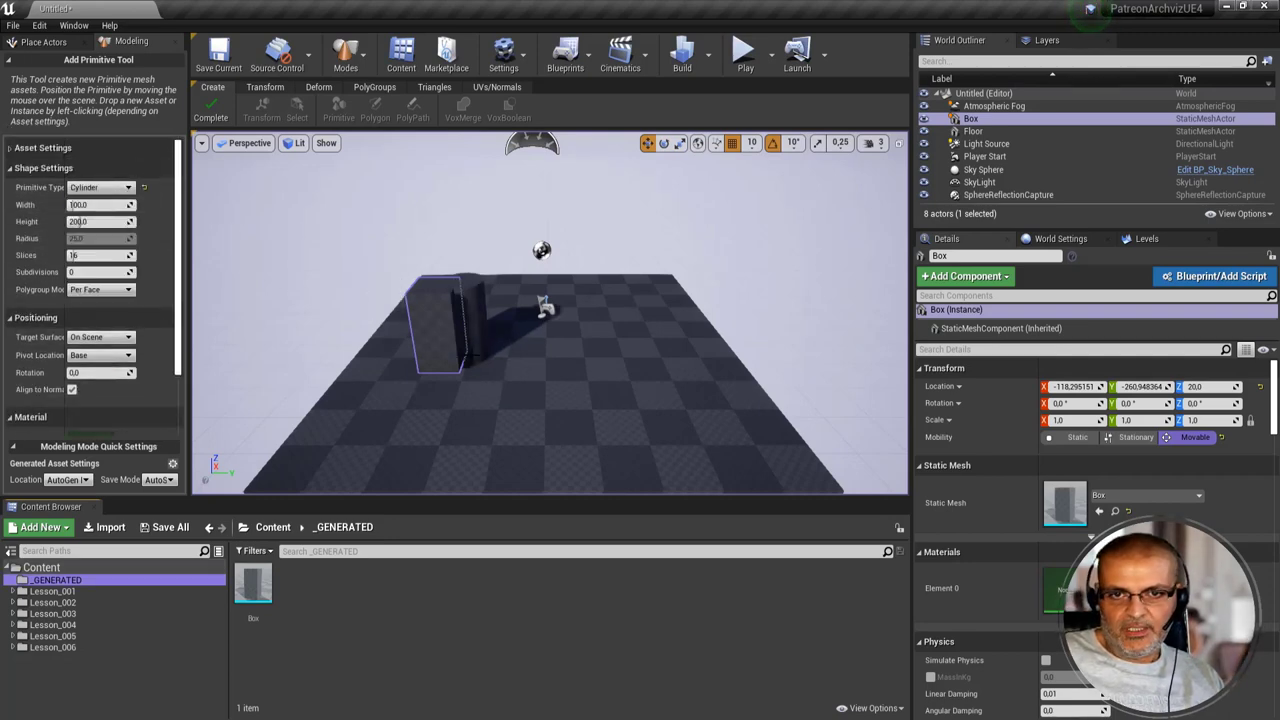
- Try the Arrow primitive shape, then settle on Sphere Type 1
{"action": "left_click", "coordinate": [105, 190]}
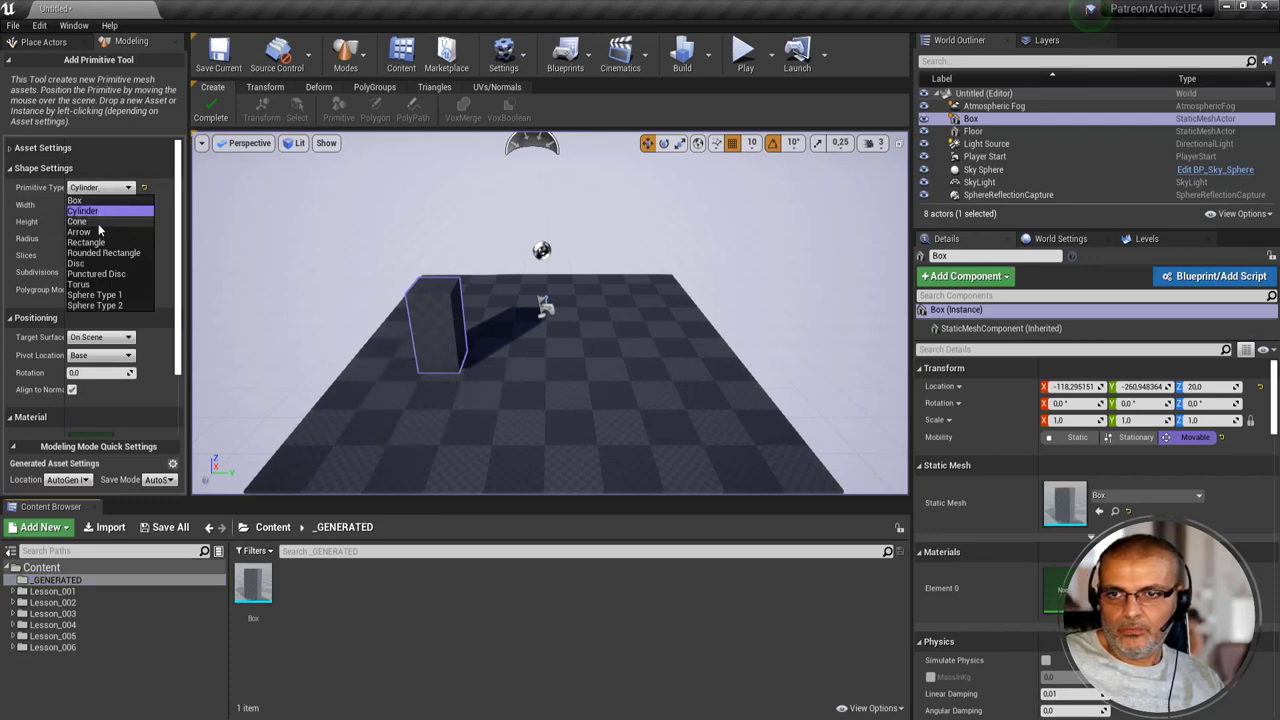
{"action": "left_click", "coordinate": [99, 230]}
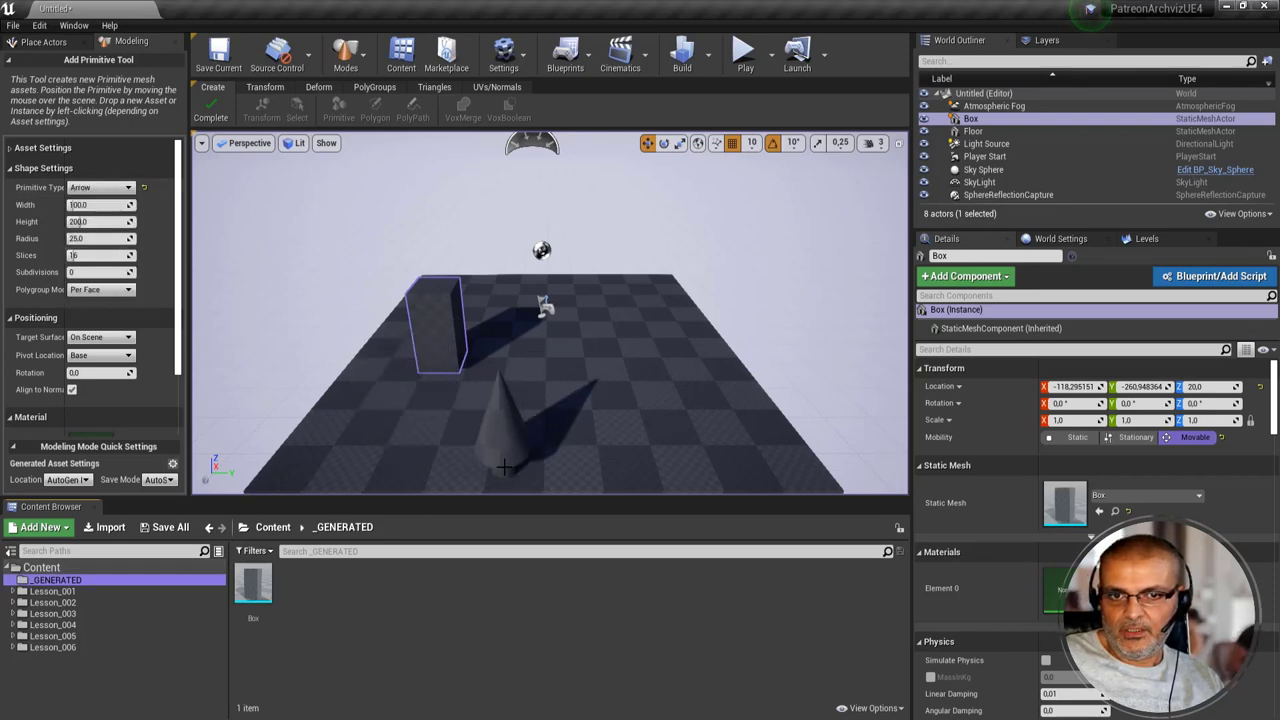
{"action": "left_click", "coordinate": [100, 188]}
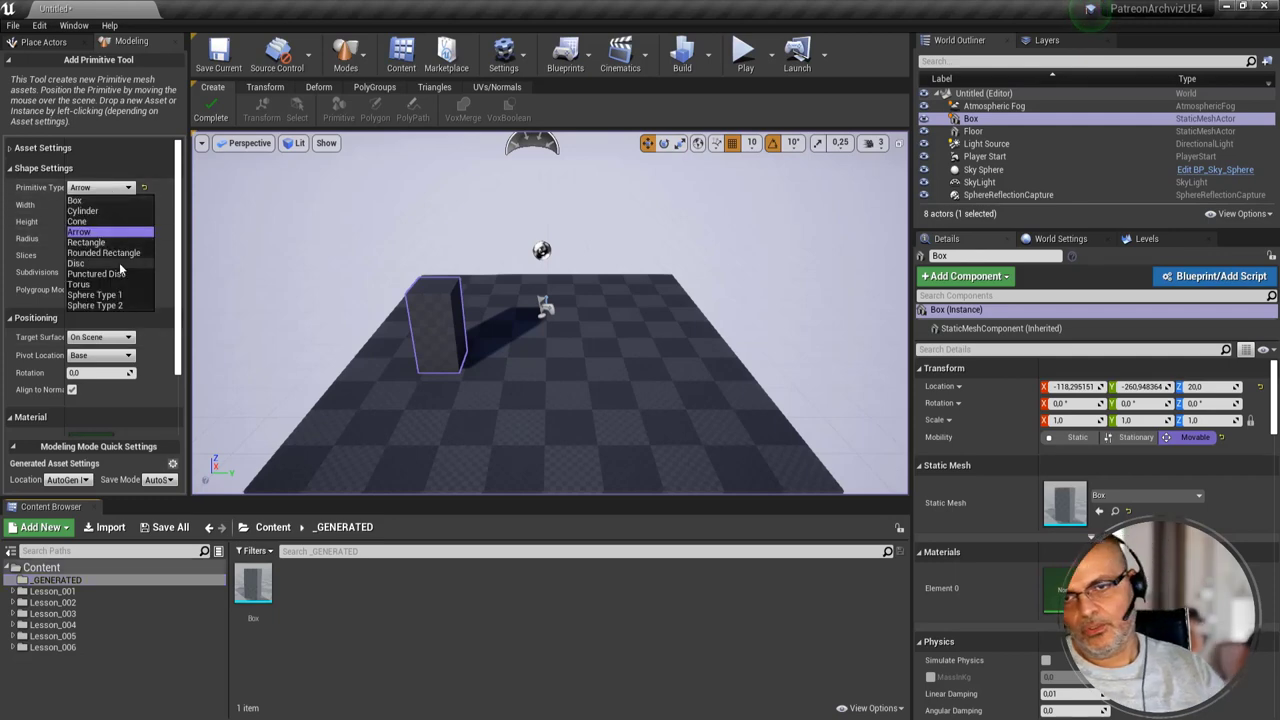
{"action": "left_click", "coordinate": [94, 294]}
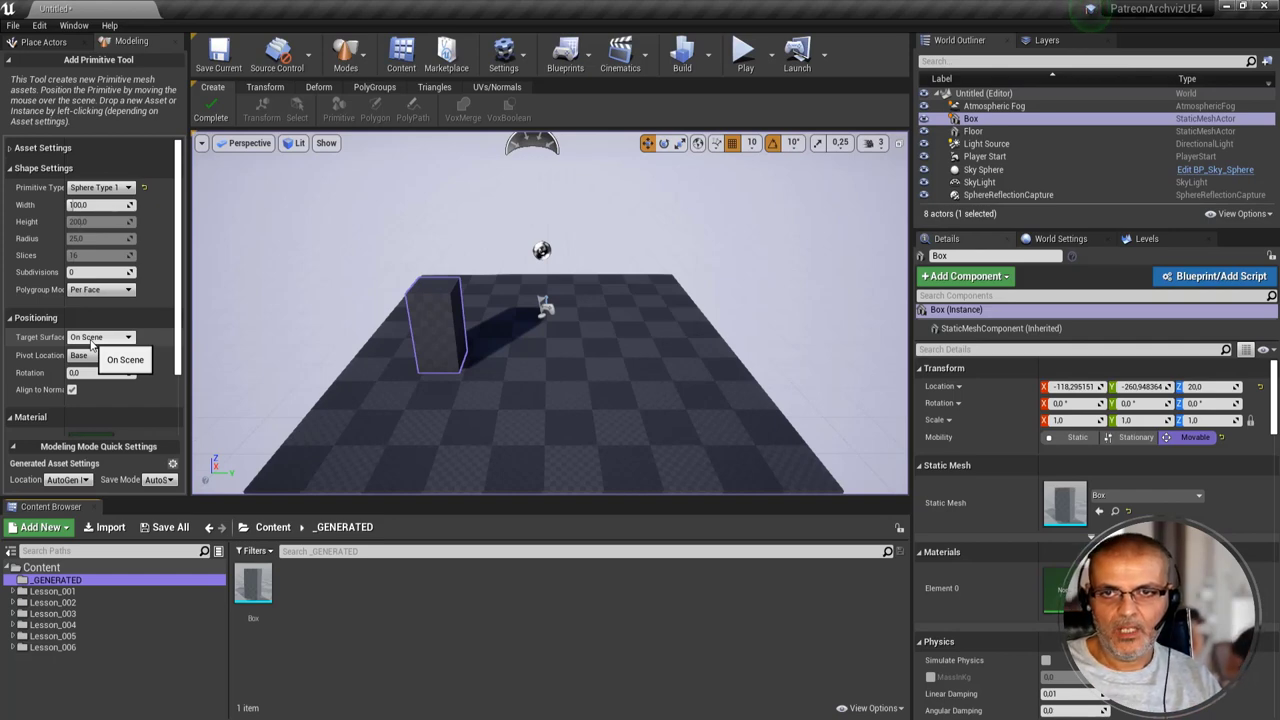
- Complete the primitive tool, then slide the Box along its Y axis to Y 246.57
{"action": "left_click", "coordinate": [211, 108]}
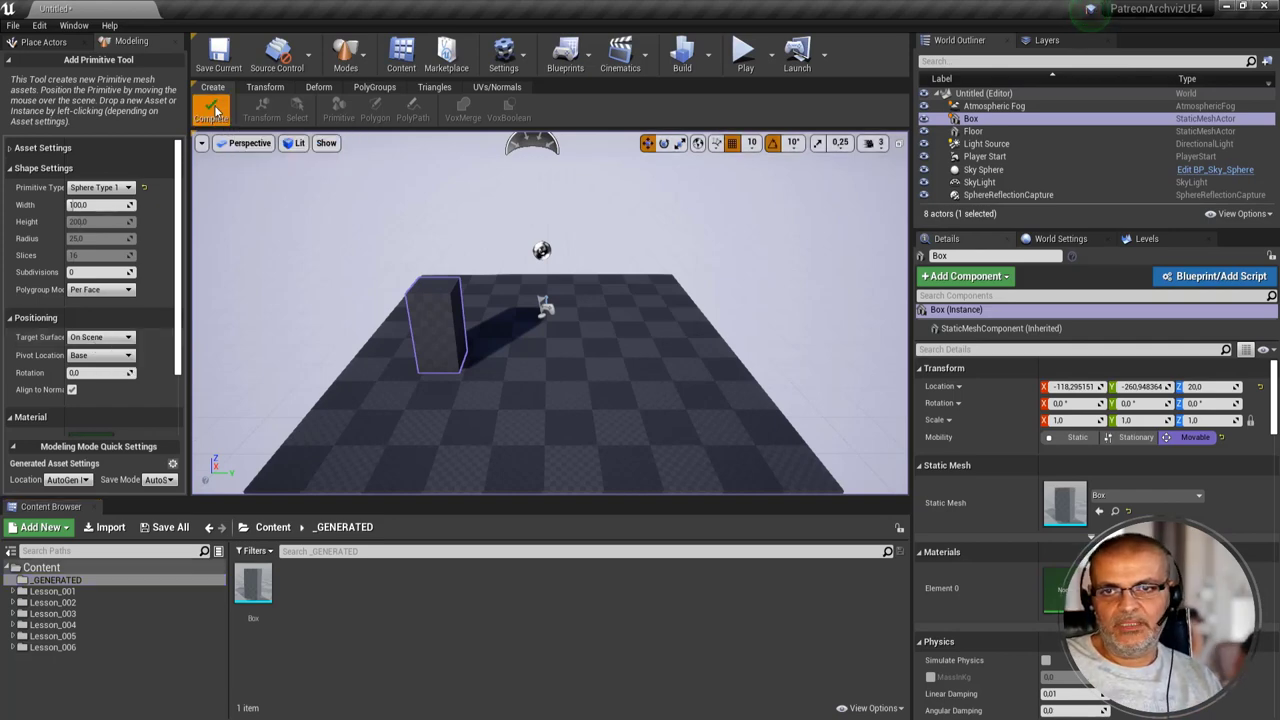
{"action": "scroll", "coordinate": [394, 365], "scroll_direction": "up", "scroll_amount": 3}
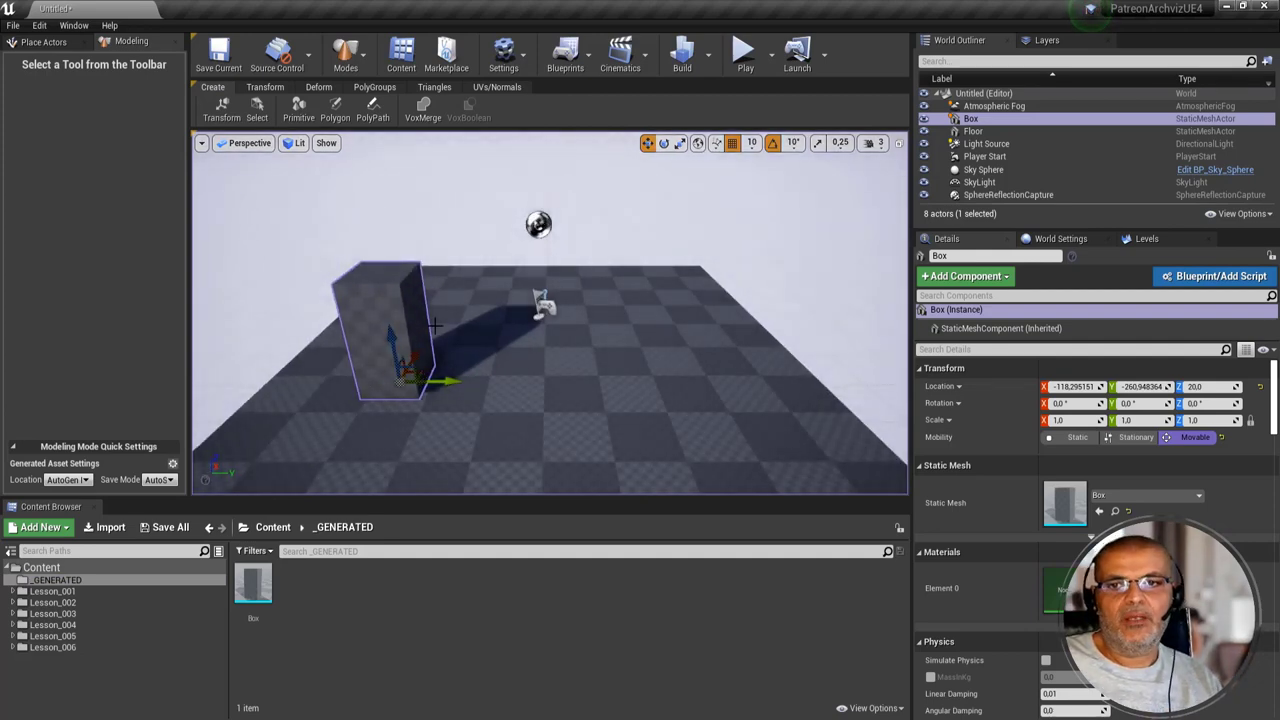
{"action": "left_click", "coordinate": [221, 108]}
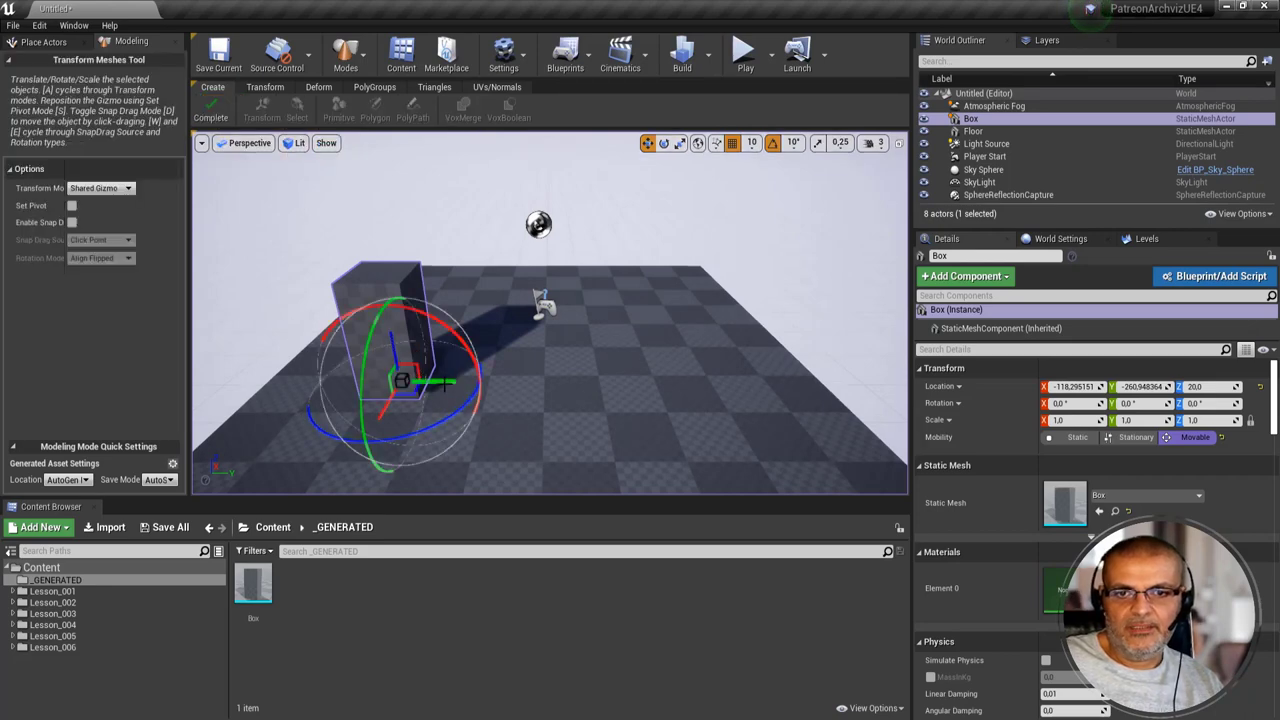
{"action": "mouse_move", "coordinate": [444, 383]}
{"action": "left_mouse_down"}
{"action": "mouse_move", "coordinate": [729, 420]}
{"action": "mouse_move", "coordinate": [675, 357]}
{"action": "mouse_move", "coordinate": [700, 399]}
{"action": "left_mouse_up"}
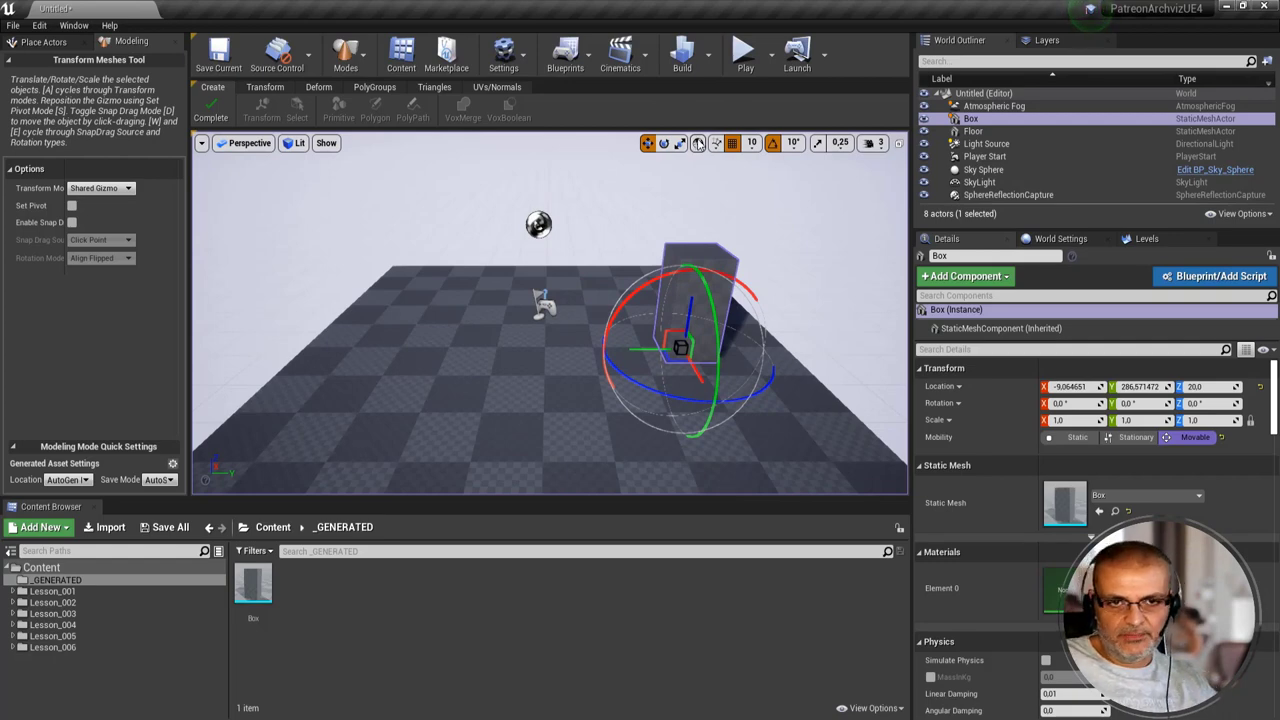
{"action": "left_click", "coordinate": [228, 124]}
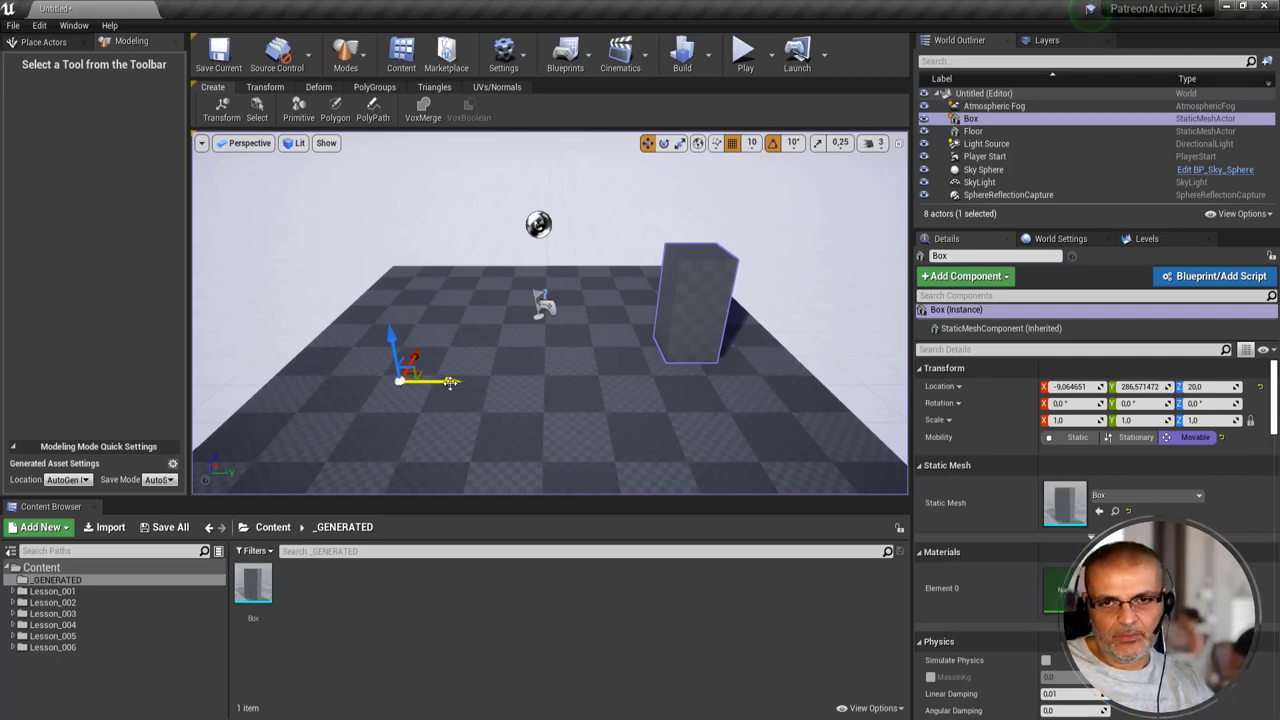
{"action": "mouse_move", "coordinate": [450, 383]}
{"action": "left_mouse_down"}
{"action": "mouse_move", "coordinate": [492, 389]}
{"action": "mouse_move", "coordinate": [430, 398]}
{"action": "left_mouse_up"}
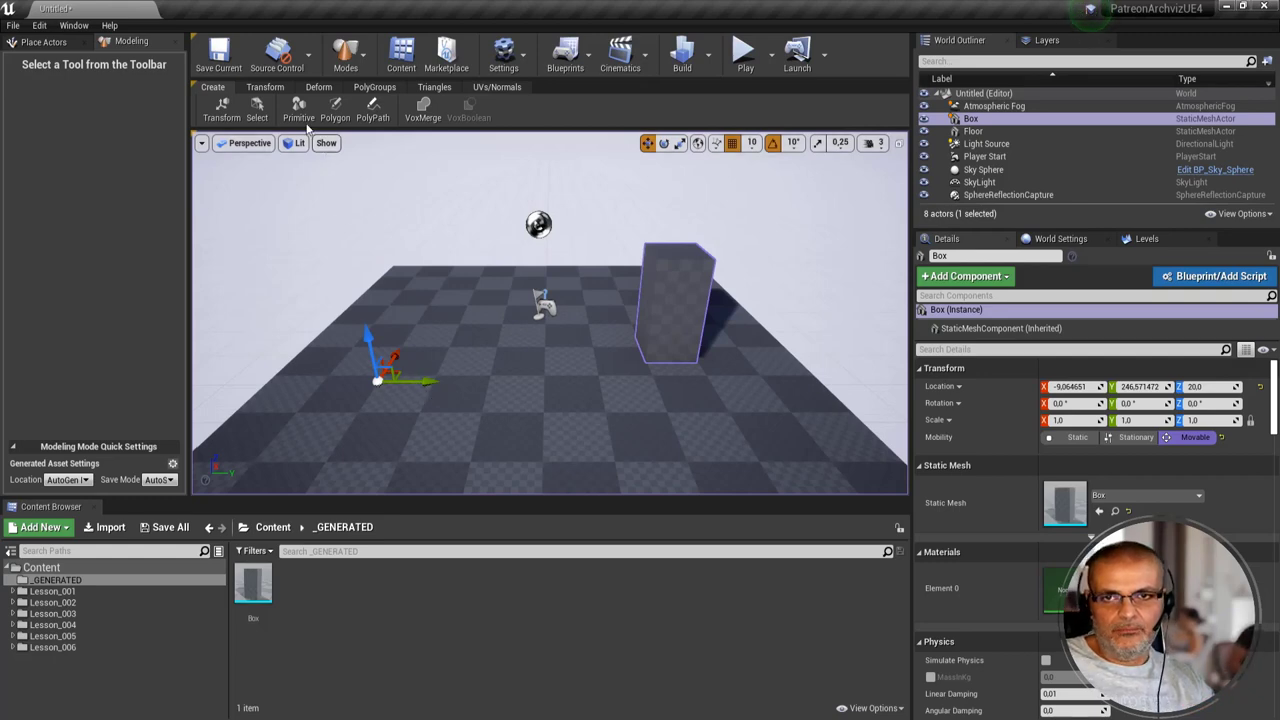
- Move the Box's pivot down to its bottom corner with Edit Pivot and accept it
{"action": "left_click", "coordinate": [280, 88]}
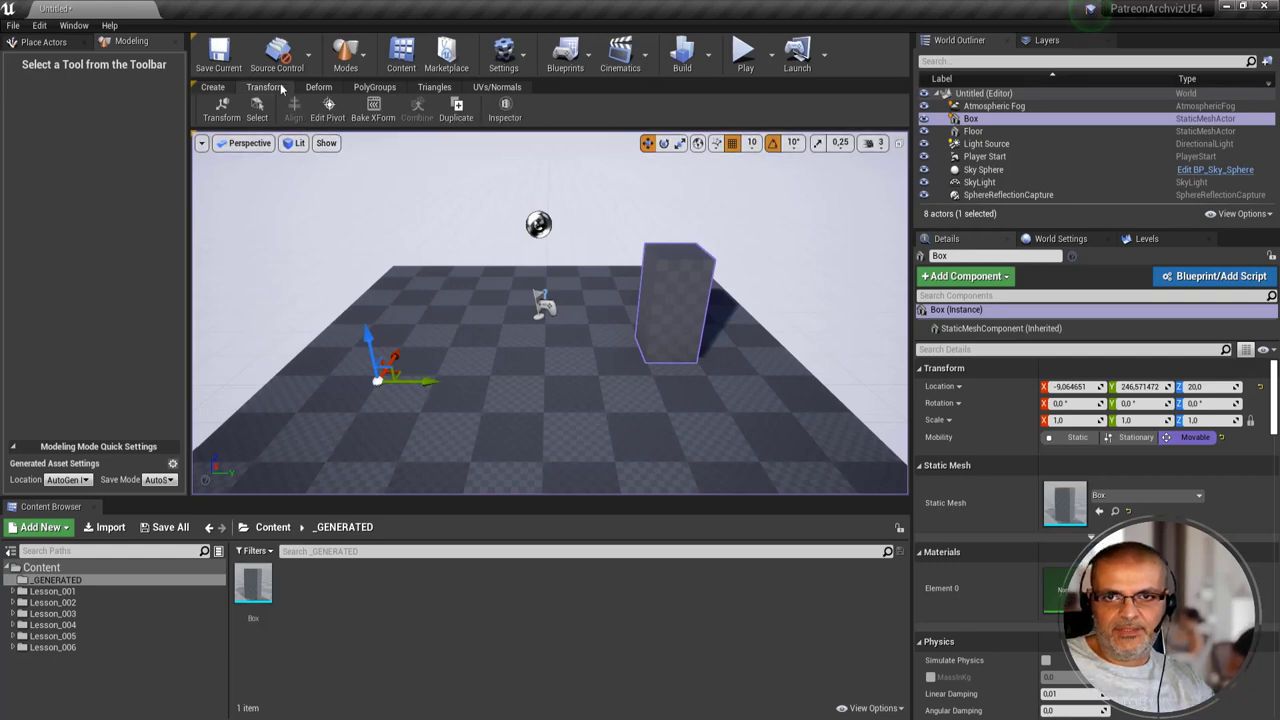
{"action": "left_click", "coordinate": [328, 106]}
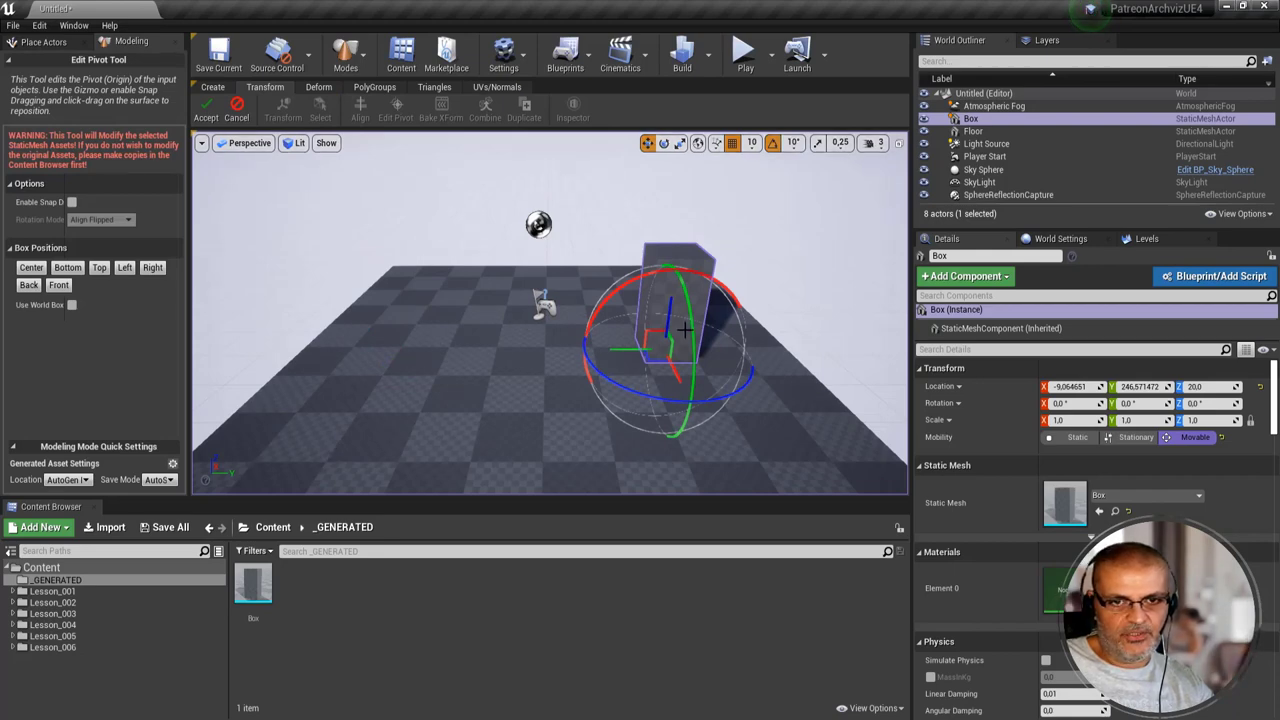
{"action": "left_click_drag", "start_coordinate": [623, 348], "coordinate": [602, 348]}
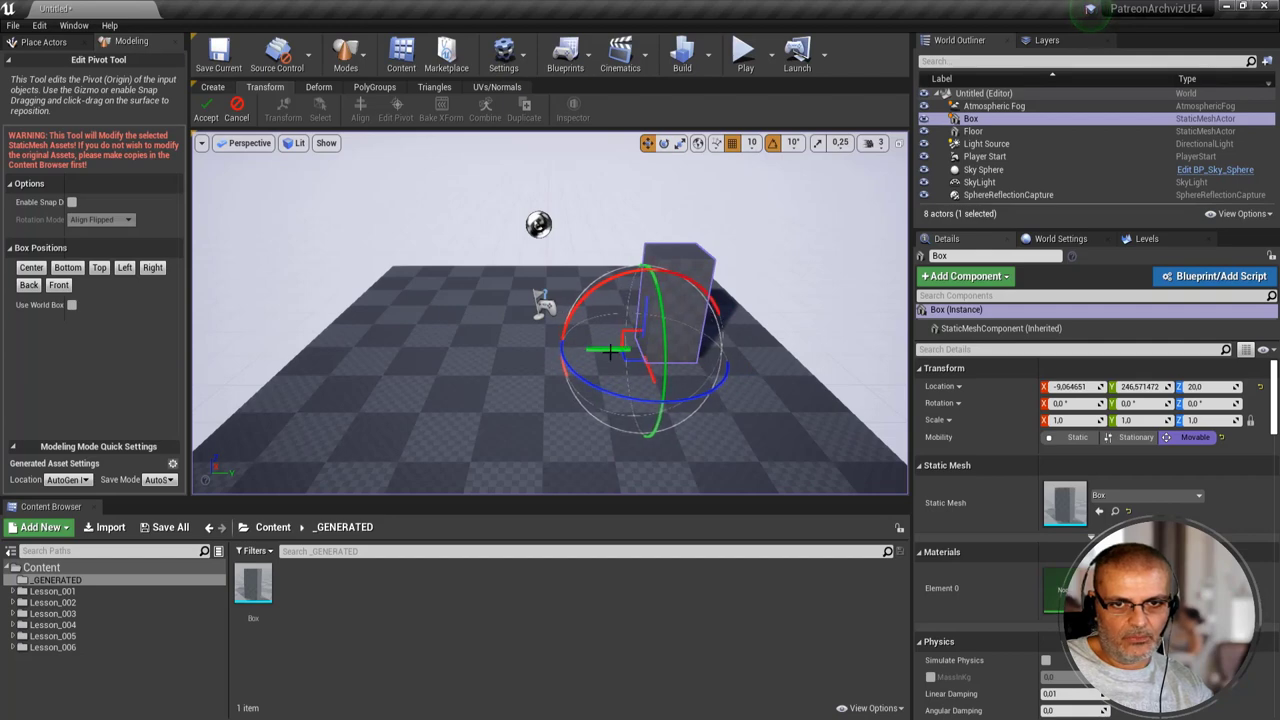
{"action": "left_click_drag", "start_coordinate": [602, 347], "coordinate": [655, 392]}
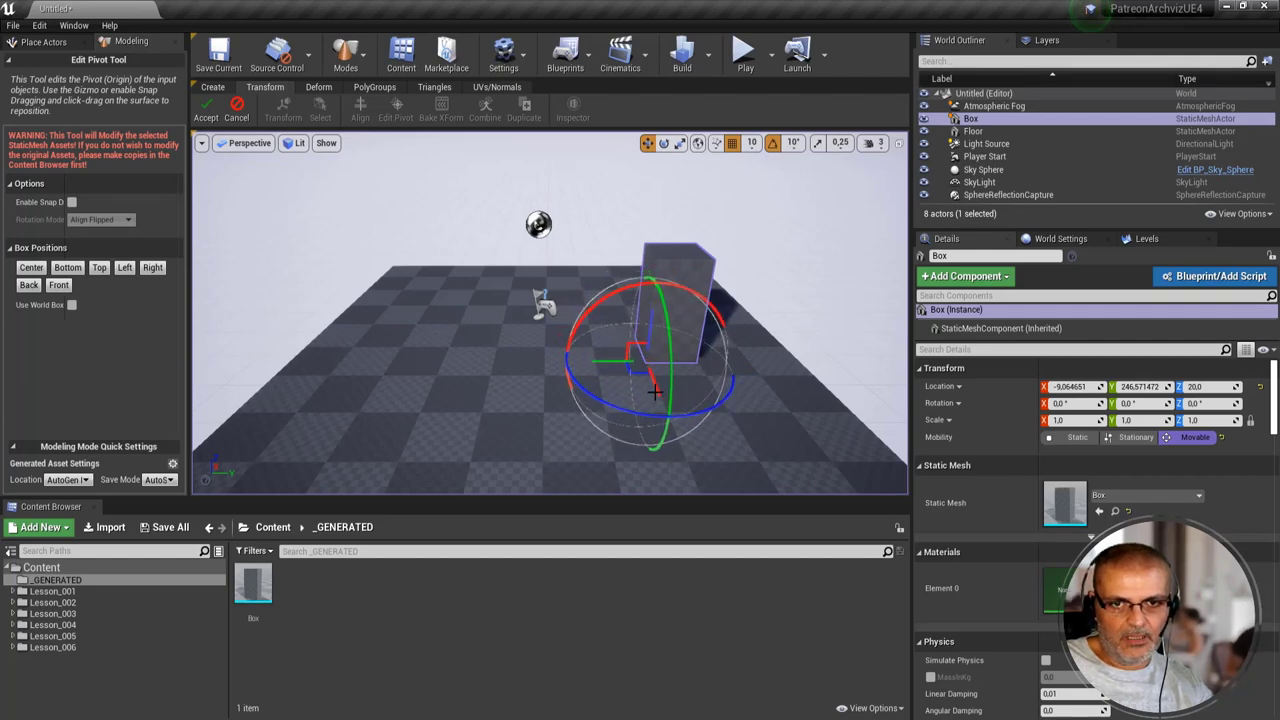
{"action": "left_click", "coordinate": [206, 106]}
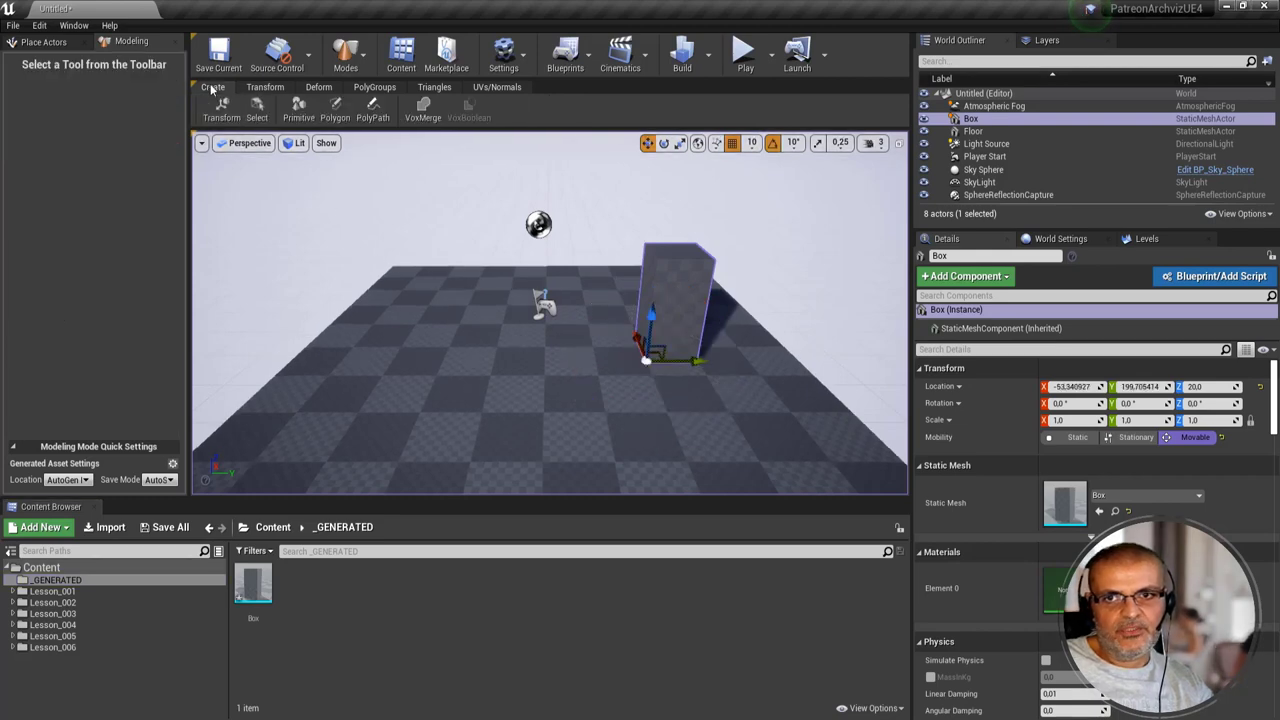
- Rotate the Box 20 degrees around its vertical Z axis
{"action": "left_click_drag", "start_coordinate": [682, 281], "coordinate": [501, 158]}
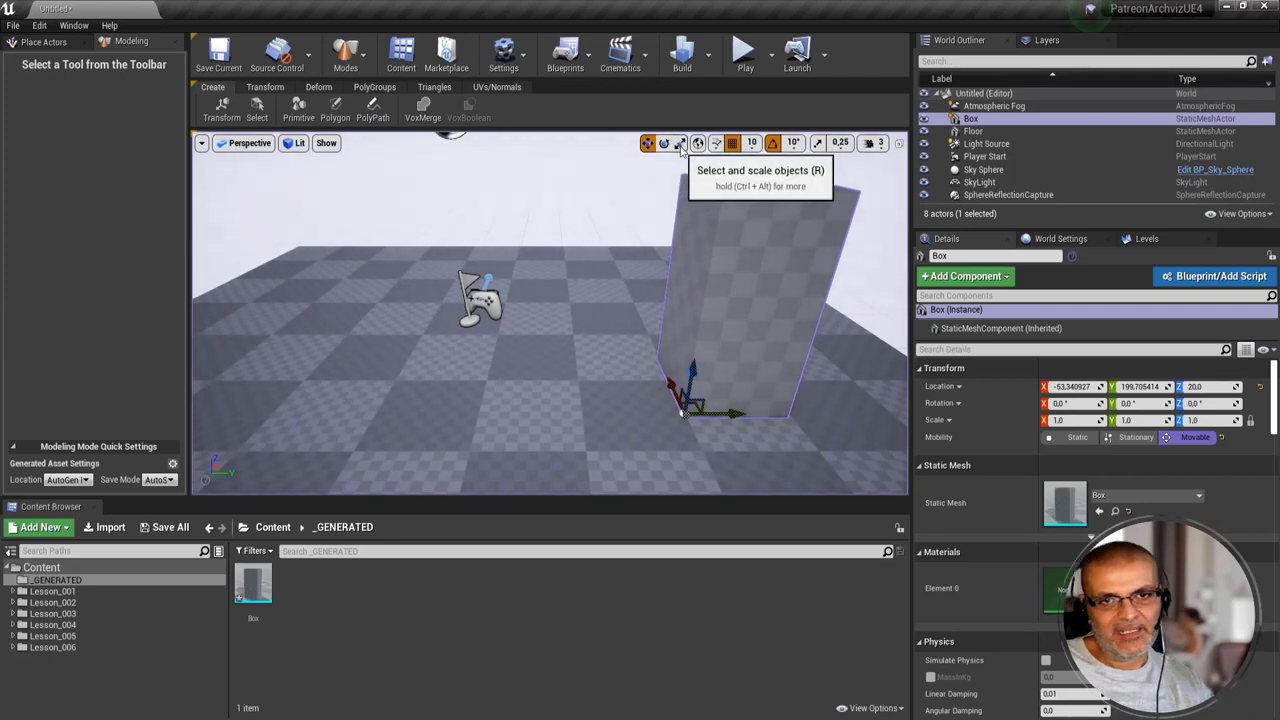
{"action": "left_click", "coordinate": [663, 143]}
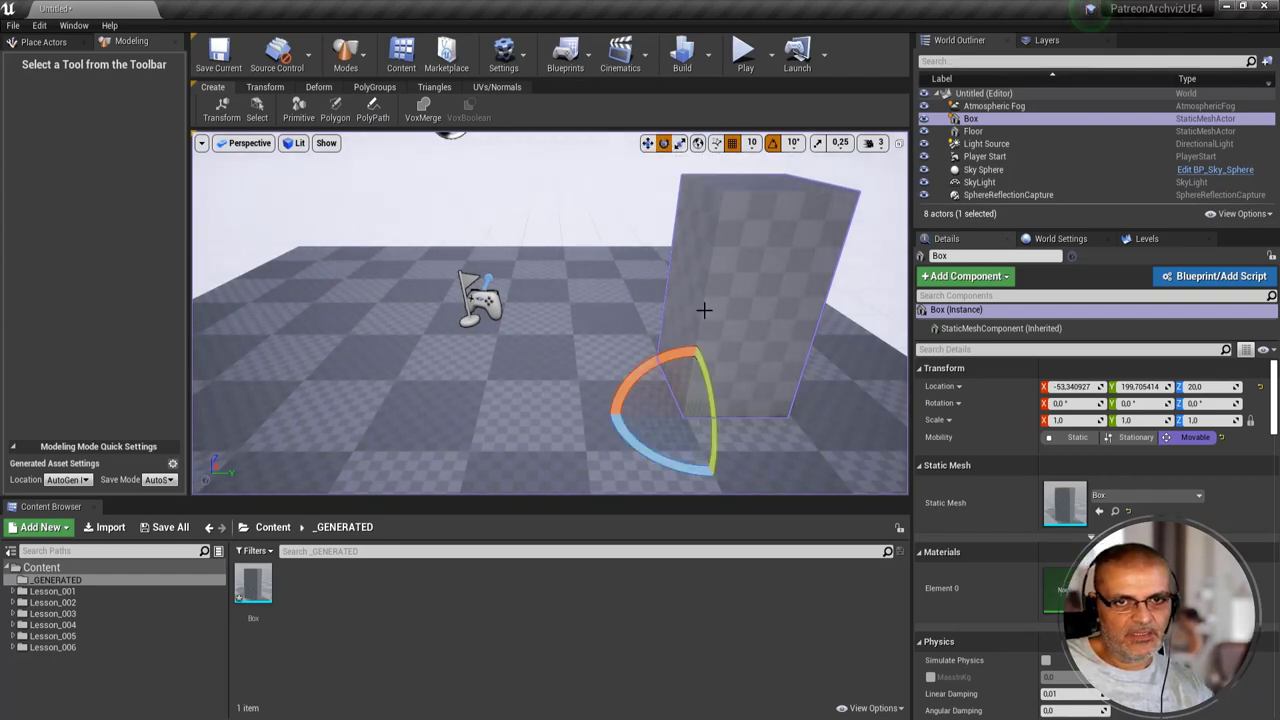
{"action": "mouse_move", "coordinate": [643, 451]}
{"action": "left_mouse_down"}
{"action": "mouse_move", "coordinate": [672, 368]}
{"action": "mouse_move", "coordinate": [650, 452]}
{"action": "left_mouse_up"}
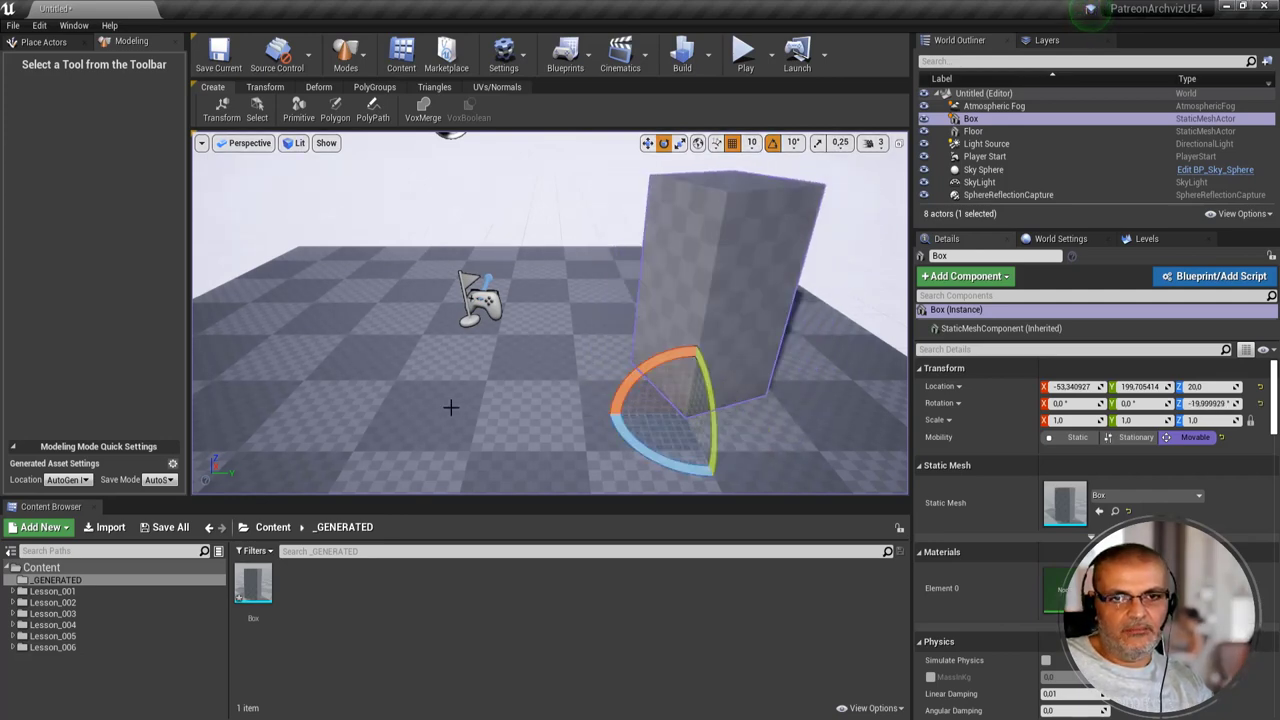
- Scale the Box taller along Z to about 1.46
{"action": "scroll", "coordinate": [452, 407], "scroll_direction": "down", "scroll_amount": 5}
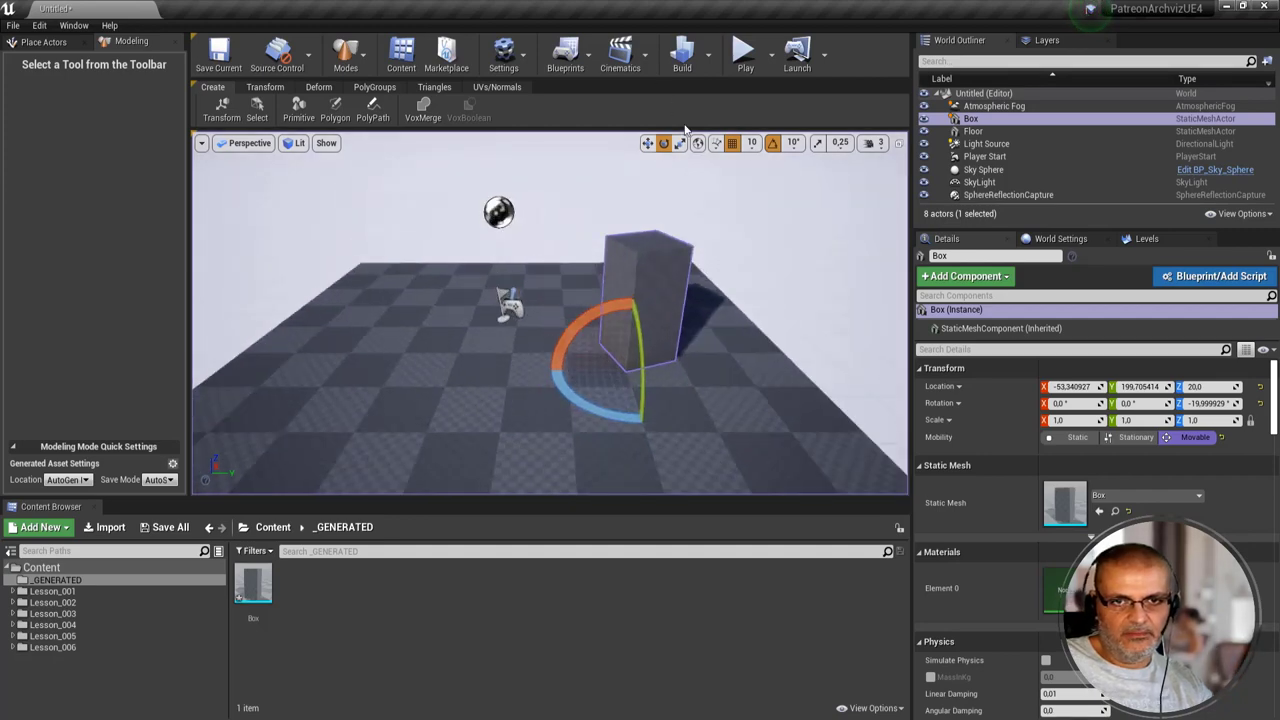
{"action": "left_click", "coordinate": [680, 143]}
{"action": "left_click_drag", "start_coordinate": [629, 330], "coordinate": [629, 270]}
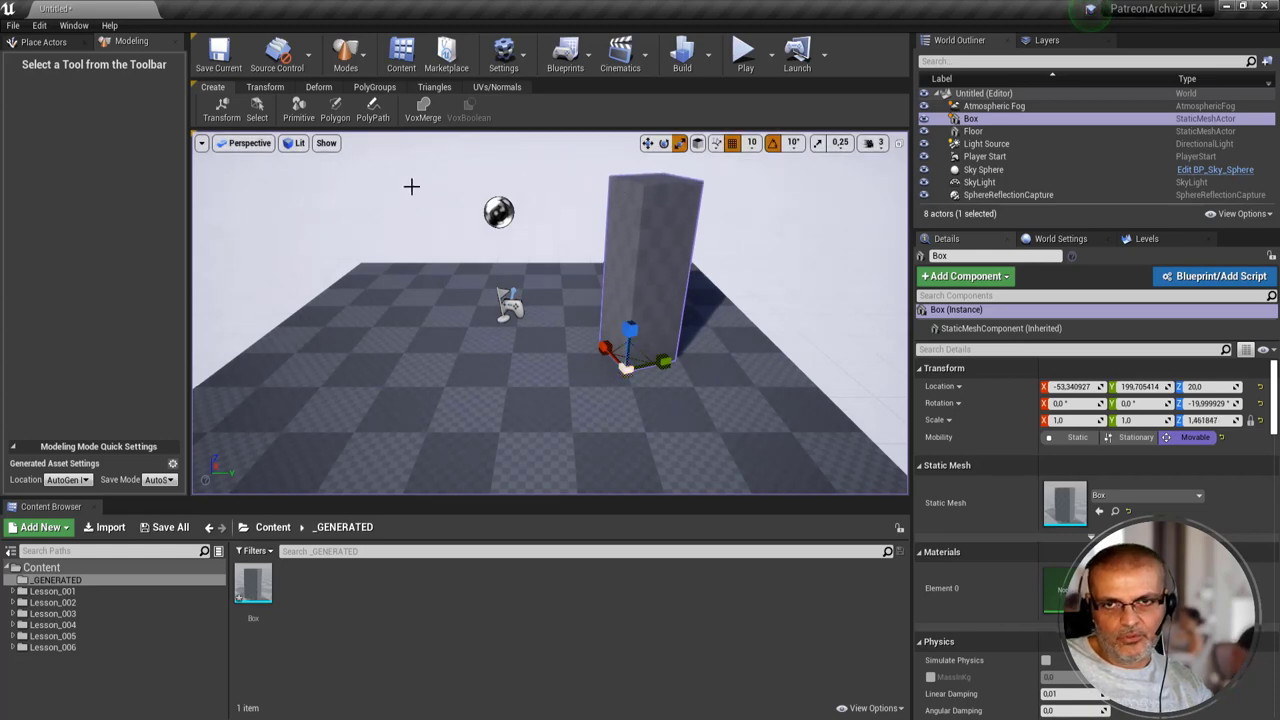
- With Transform Meshes, fine-tune the Box's height and narrow it along X
{"action": "left_click", "coordinate": [220, 107]}
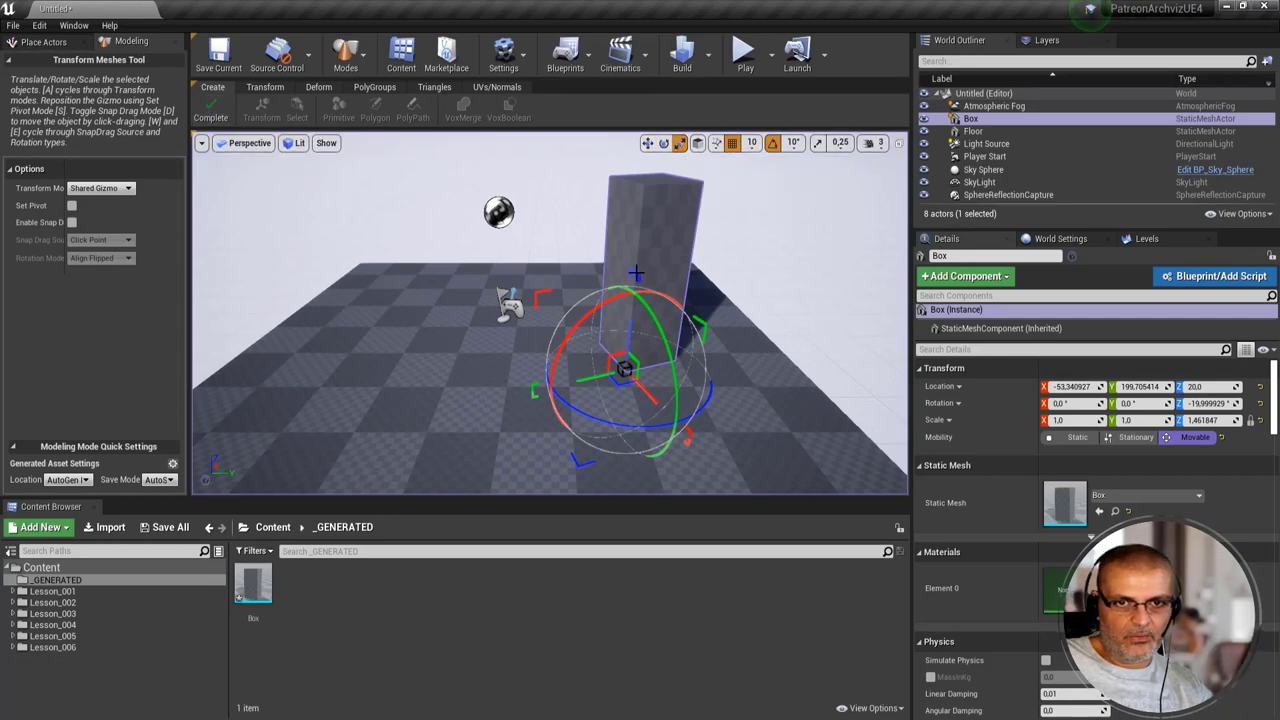
{"action": "right_click_drag", "start_coordinate": [636, 272], "coordinate": [637, 278]}
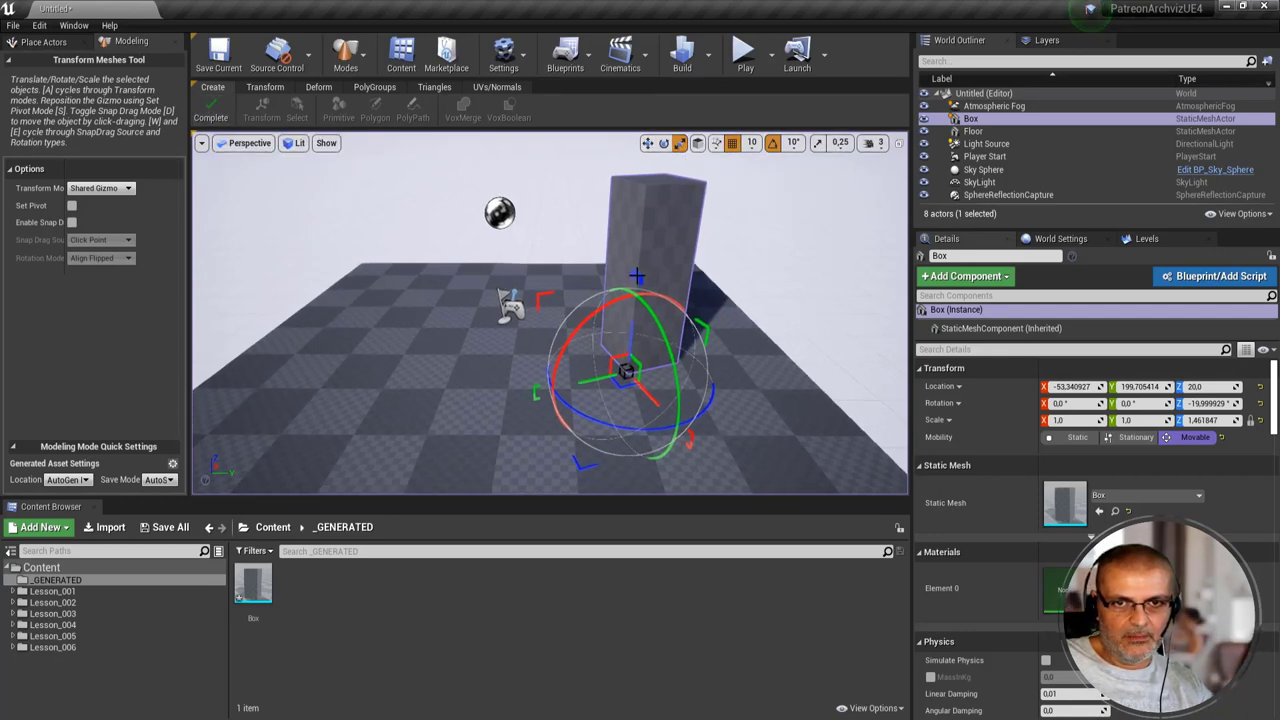
{"action": "left_click_drag", "start_coordinate": [636, 276], "coordinate": [640, 272]}
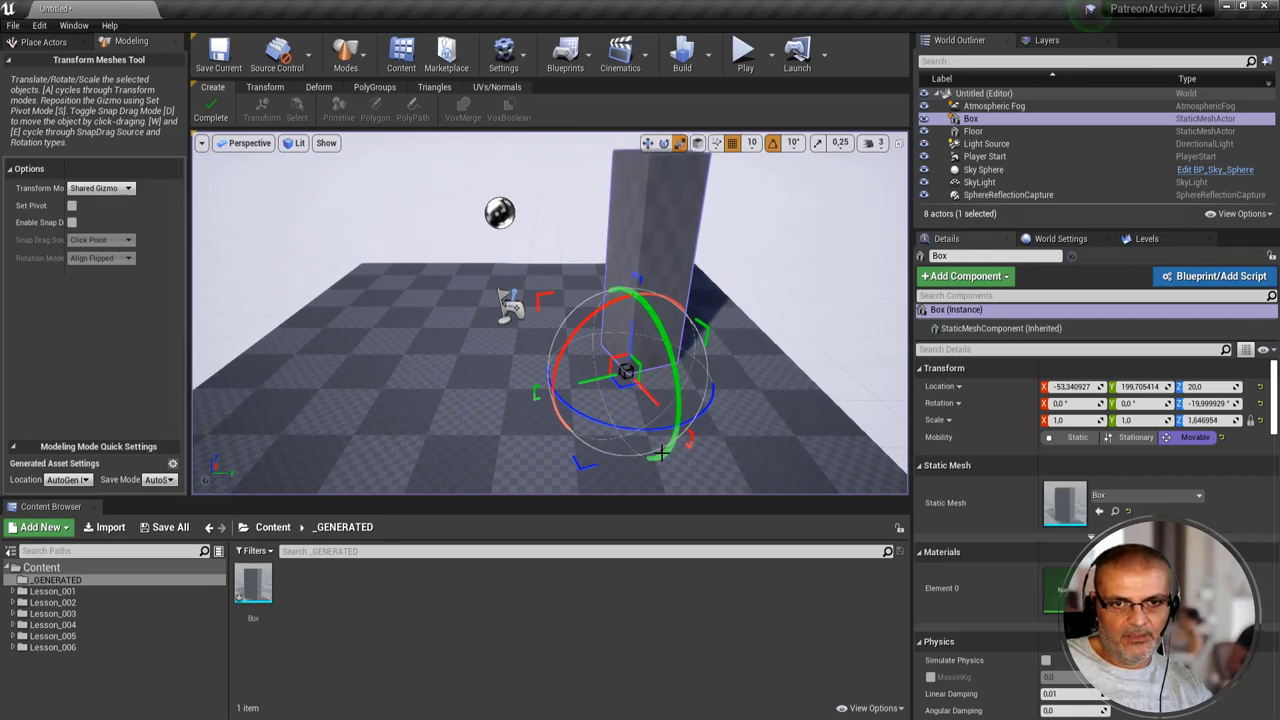
{"action": "left_click_drag", "start_coordinate": [690, 440], "coordinate": [703, 443]}
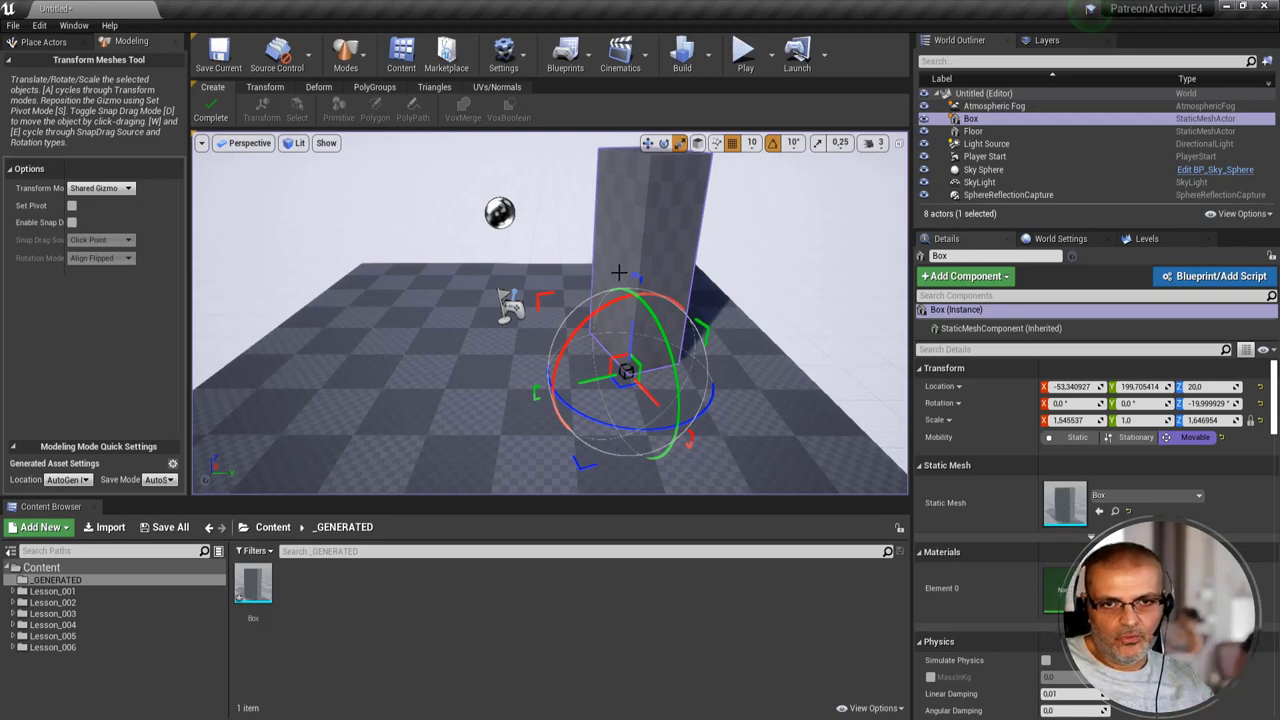
{"action": "mouse_move", "coordinate": [639, 276]}
{"action": "left_mouse_down"}
{"action": "mouse_move", "coordinate": [640, 261]}
{"action": "mouse_move", "coordinate": [636, 278]}
{"action": "left_mouse_up"}
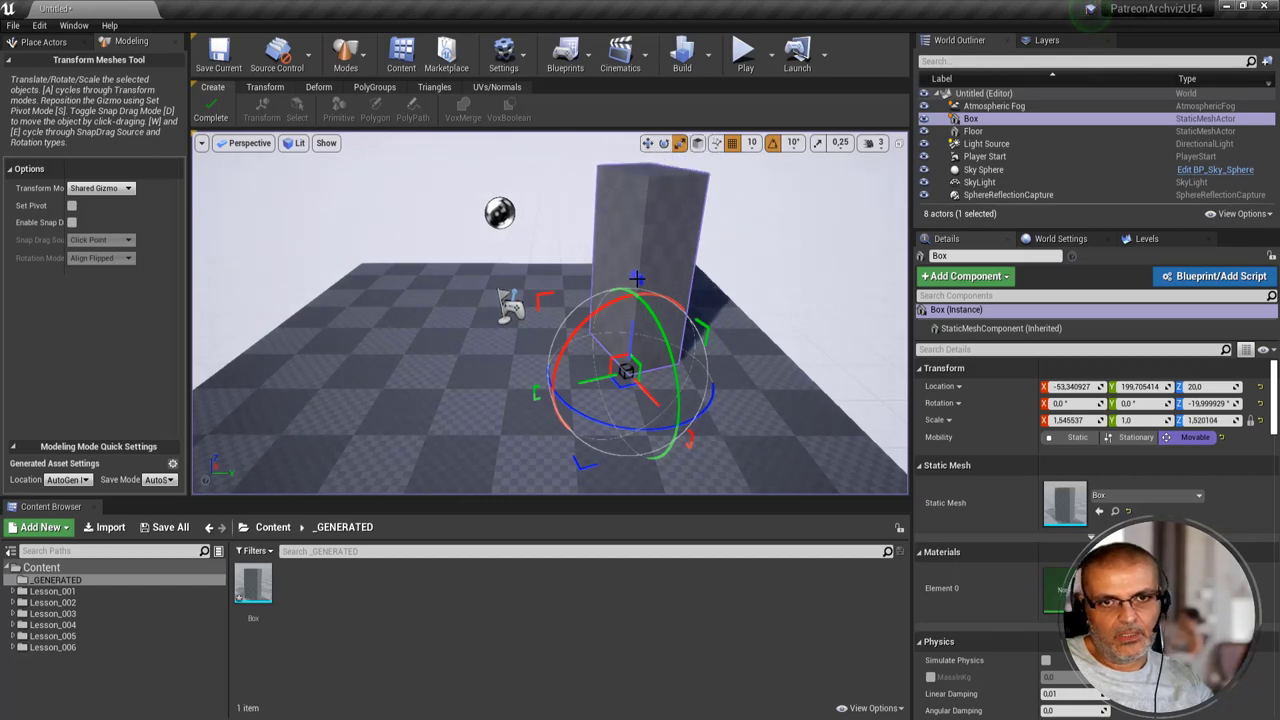
- Move the Box to X -96.76, Y 90.07, rotate it 30.24° on Z, tilt 4.90° on Y
{"action": "mouse_move", "coordinate": [592, 380]}
{"action": "left_mouse_down"}
{"action": "mouse_move", "coordinate": [685, 380]}
{"action": "mouse_move", "coordinate": [534, 386]}
{"action": "left_mouse_up"}
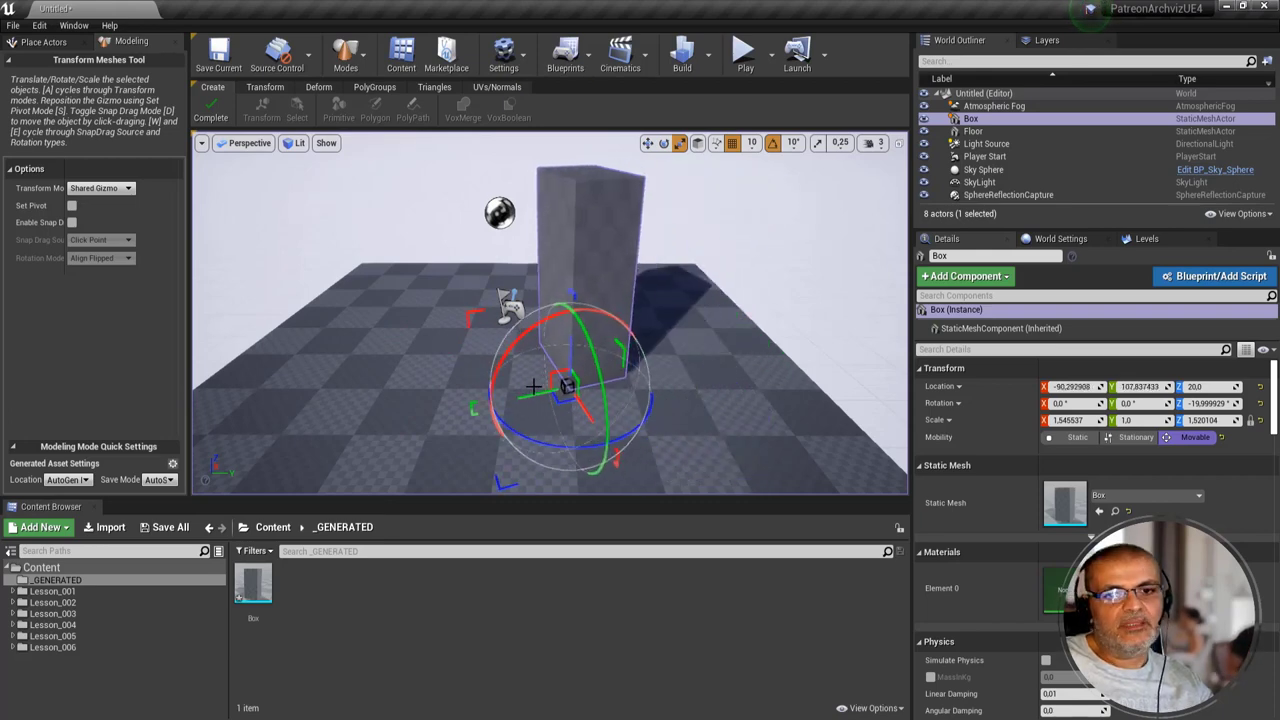
{"action": "left_click_drag", "start_coordinate": [507, 430], "coordinate": [393, 386]}
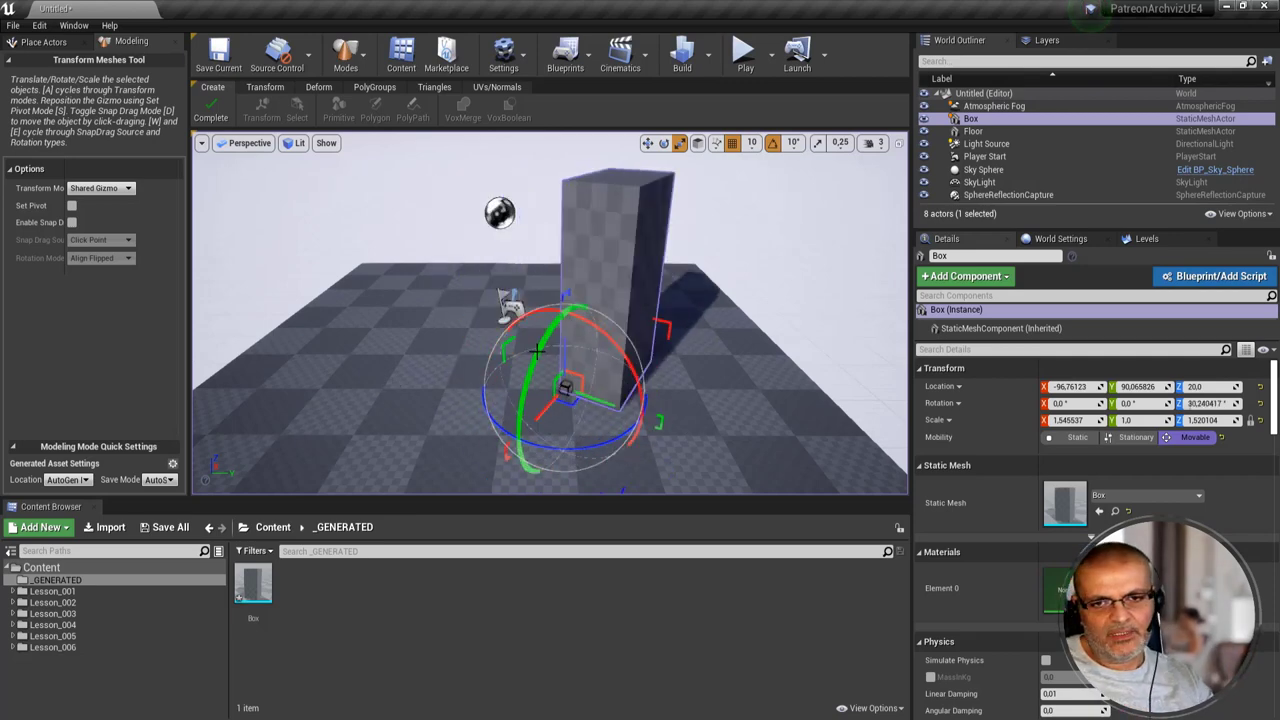
{"action": "left_click_drag", "start_coordinate": [530, 350], "coordinate": [312, 158]}
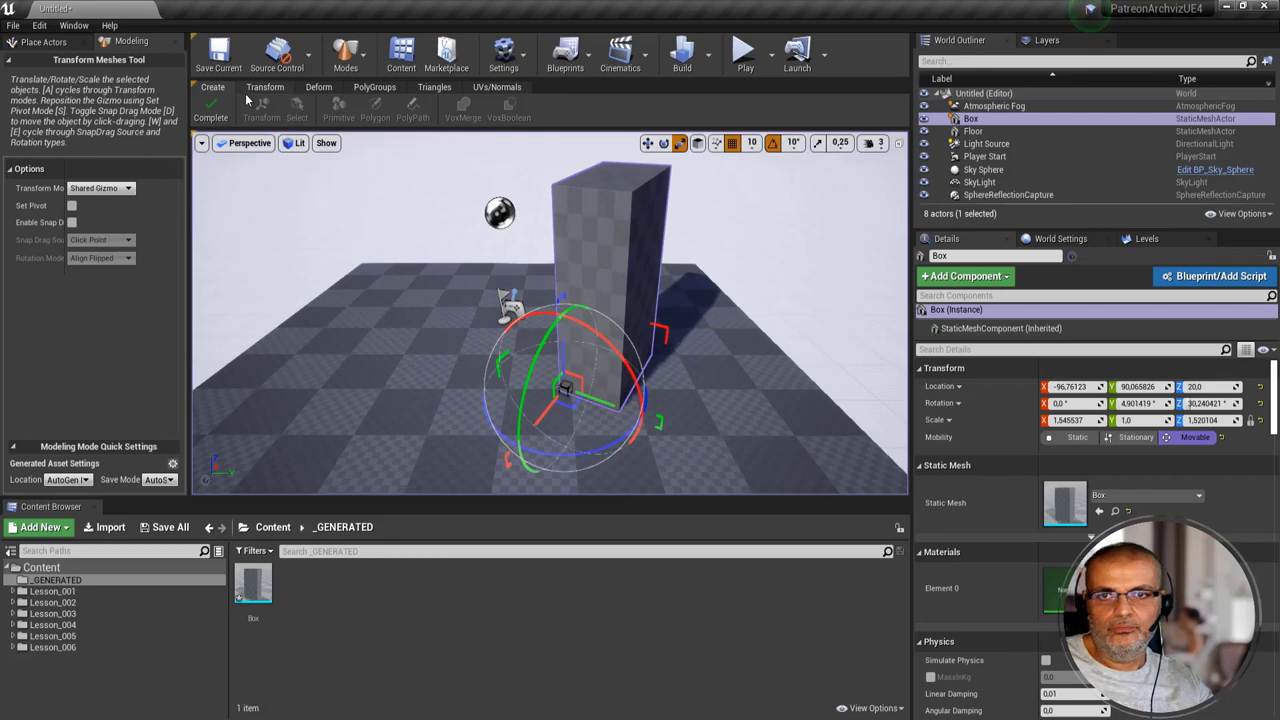
{"action": "left_click", "coordinate": [211, 108]}
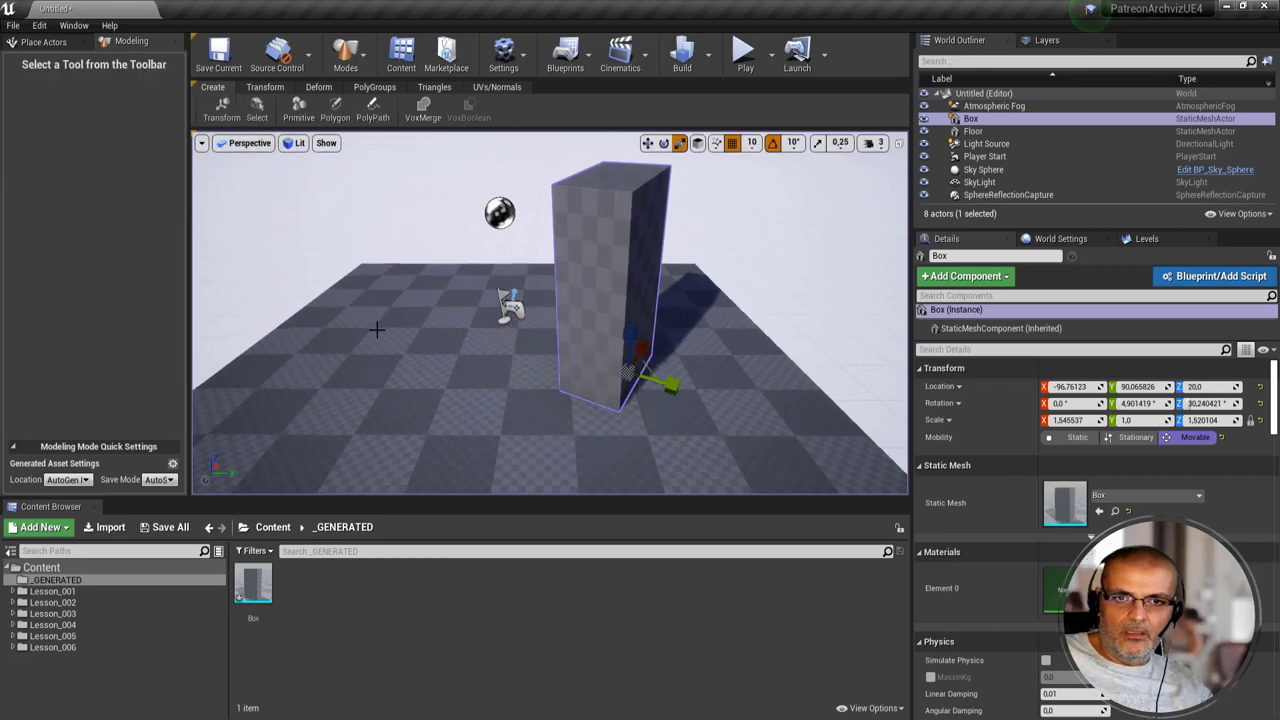
{"action": "right_click_drag", "start_coordinate": [376, 330], "coordinate": [380, 330]}
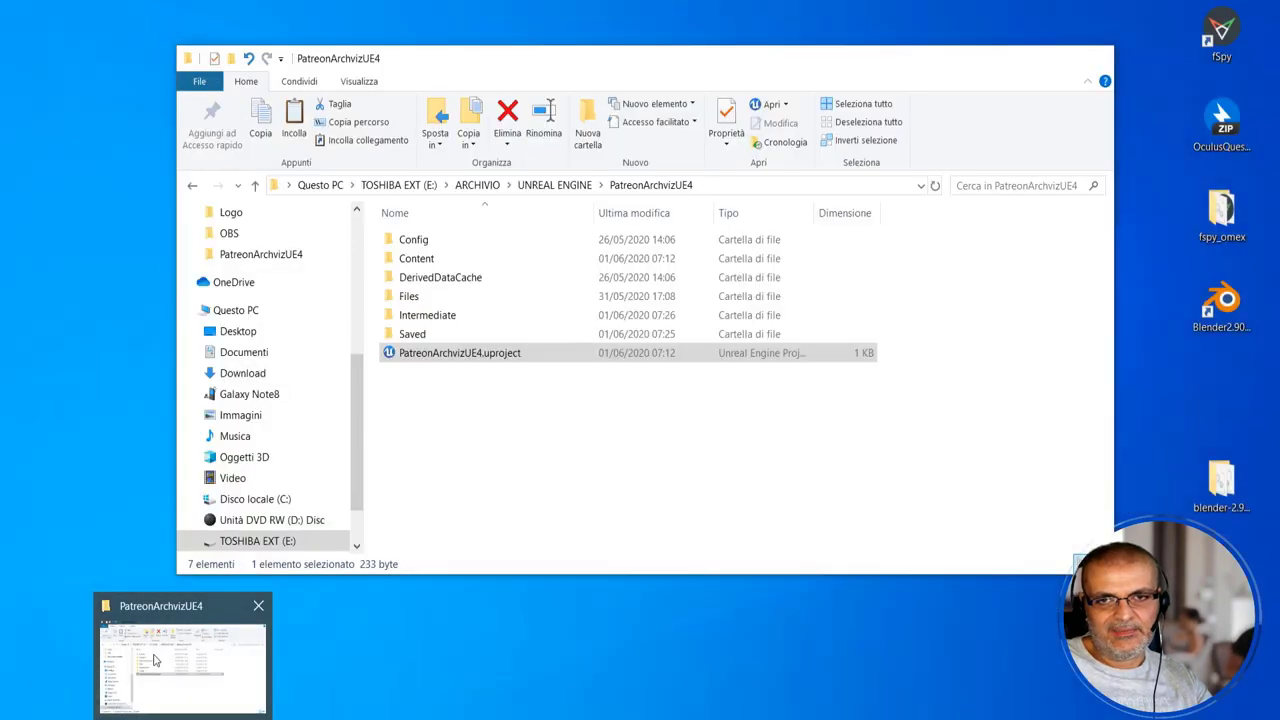
- Select 4509-1.jpg and Plan.jpg in Explorer's Files > IMG folder, then show Lesson_006 in Unreal
{"action": "left_click", "coordinate": [155, 660]}
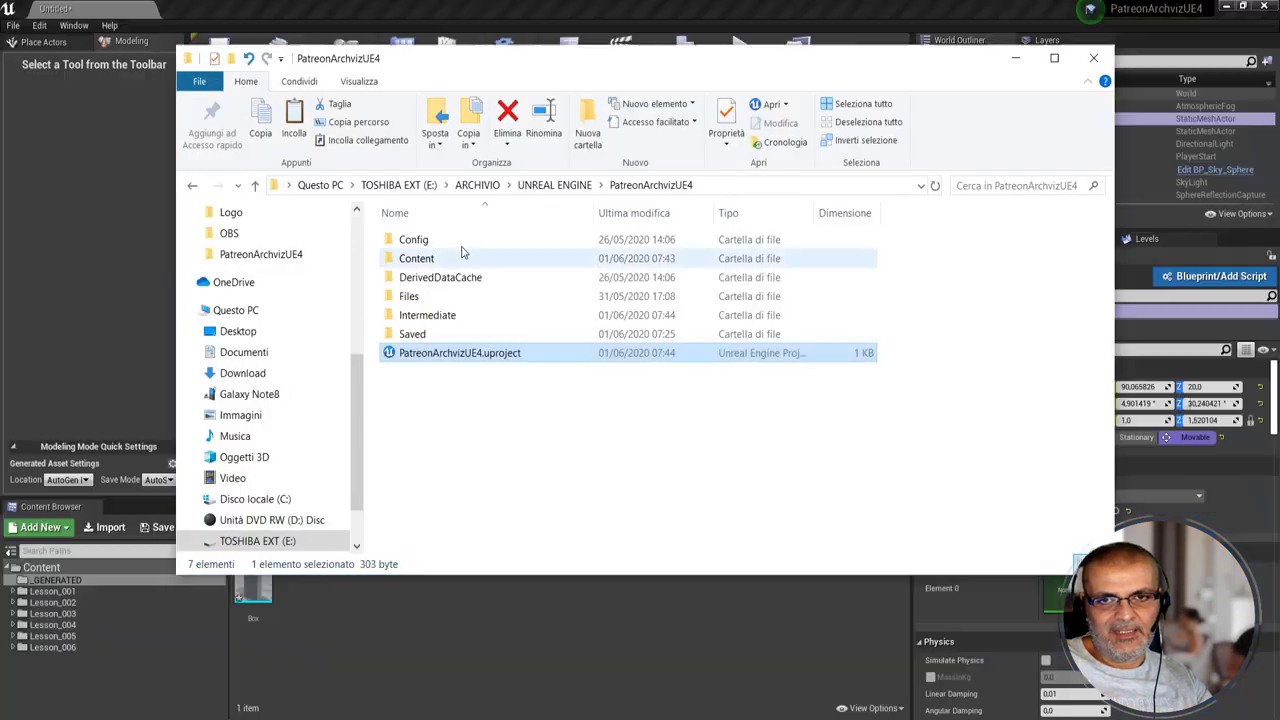
{"action": "double_click", "coordinate": [410, 296]}
{"action": "double_click", "coordinate": [407, 259]}
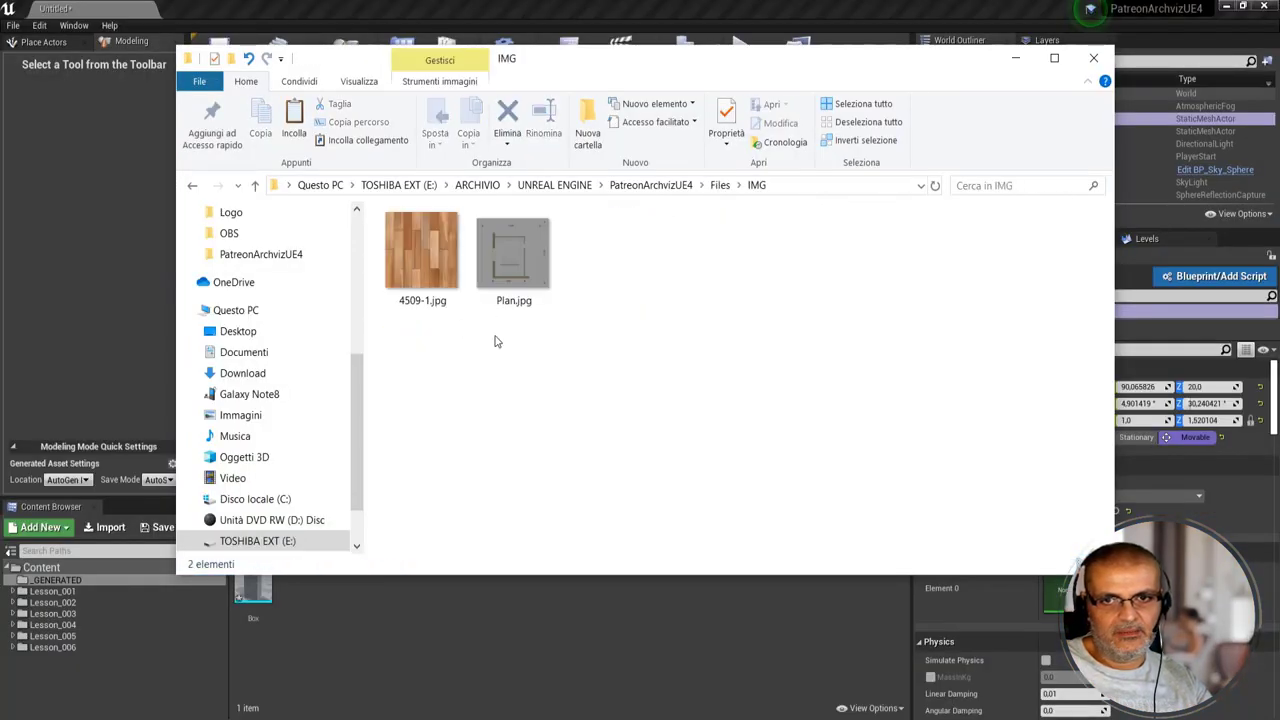
{"action": "left_click_drag", "start_coordinate": [560, 388], "coordinate": [380, 210]}
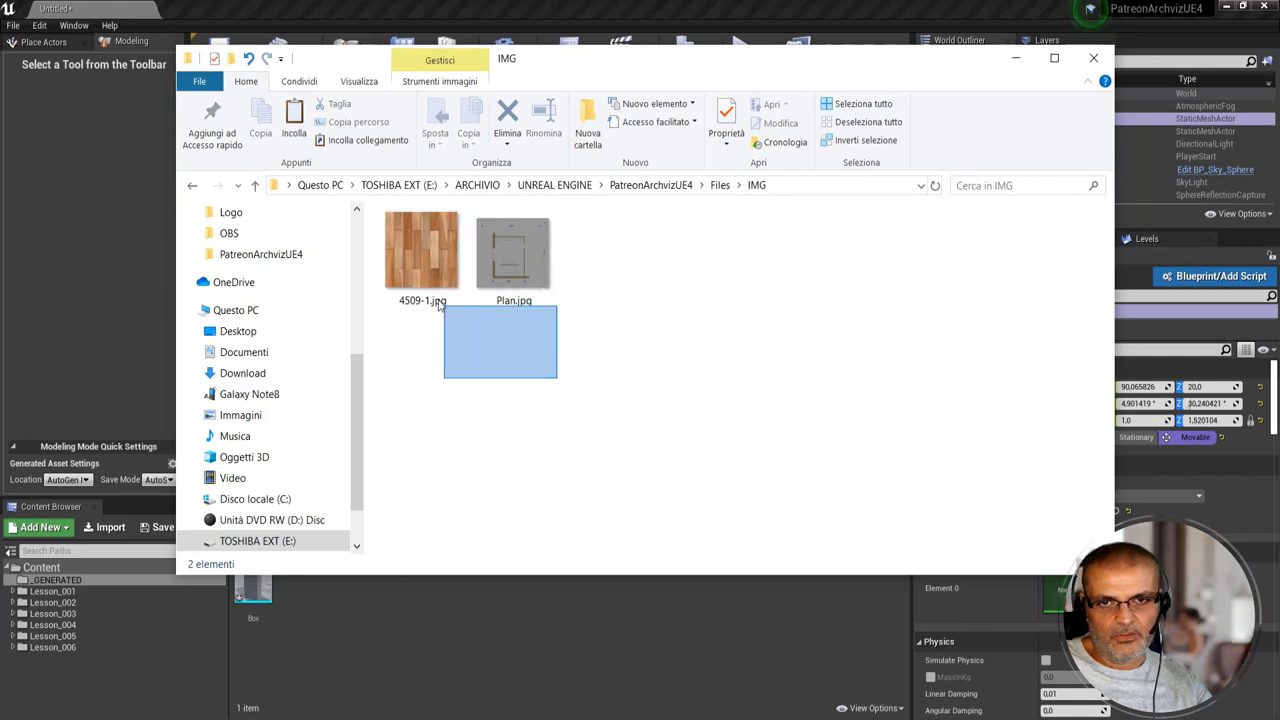
{"action": "left_click", "coordinate": [58, 648]}
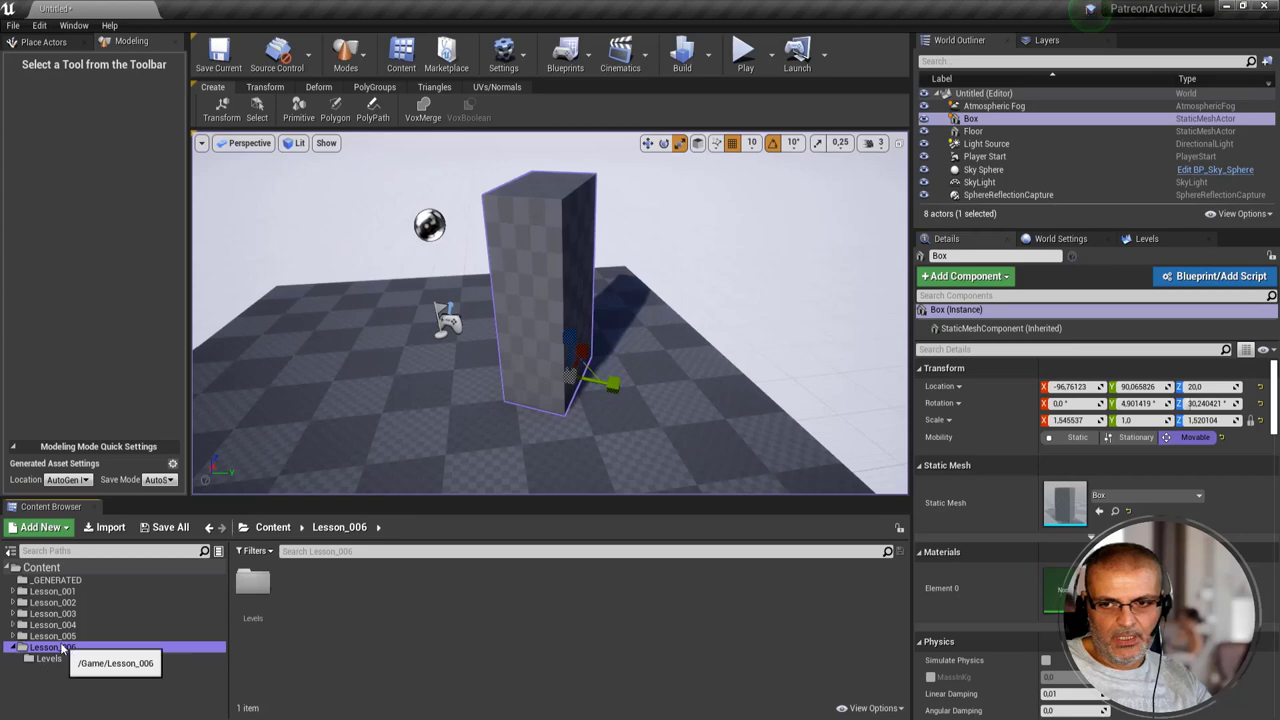
- Create a new content folder named IMG inside Lesson_006
{"action": "right_click", "coordinate": [58, 648]}
{"action": "left_click", "coordinate": [151, 330]}
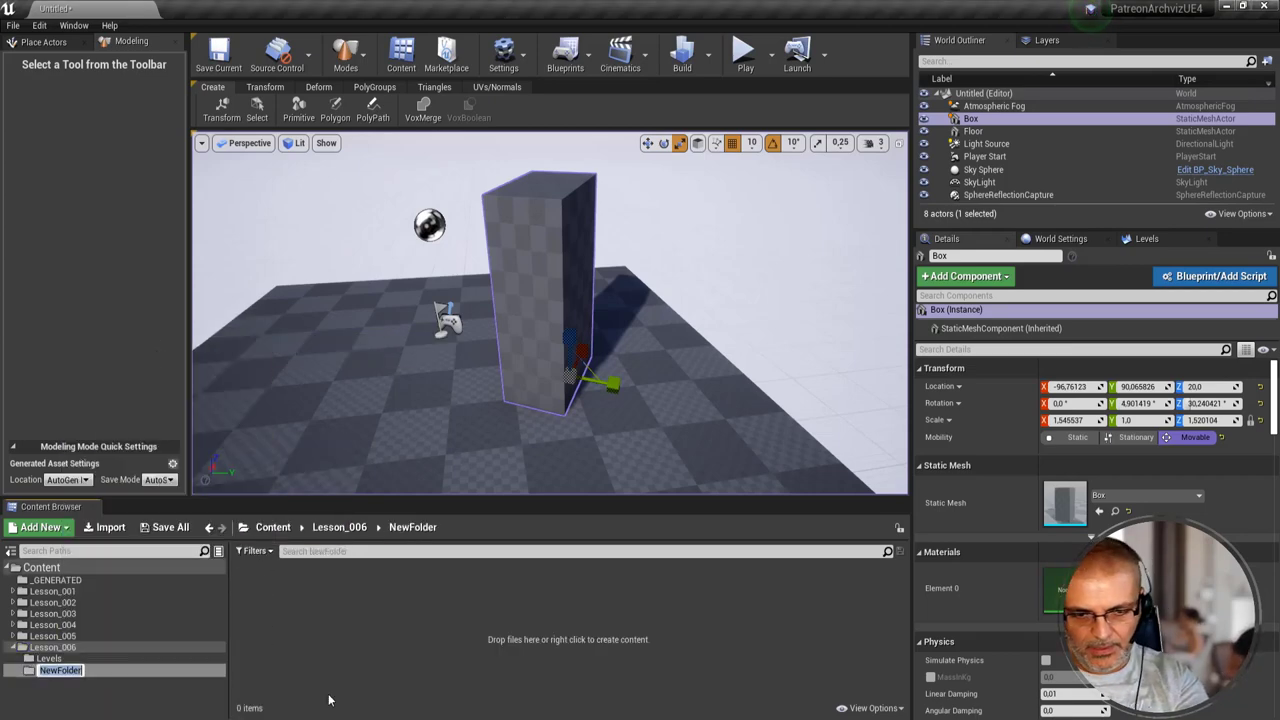
{"action": "type", "text": "IMG"}
{"action": "key", "text": "Return"}
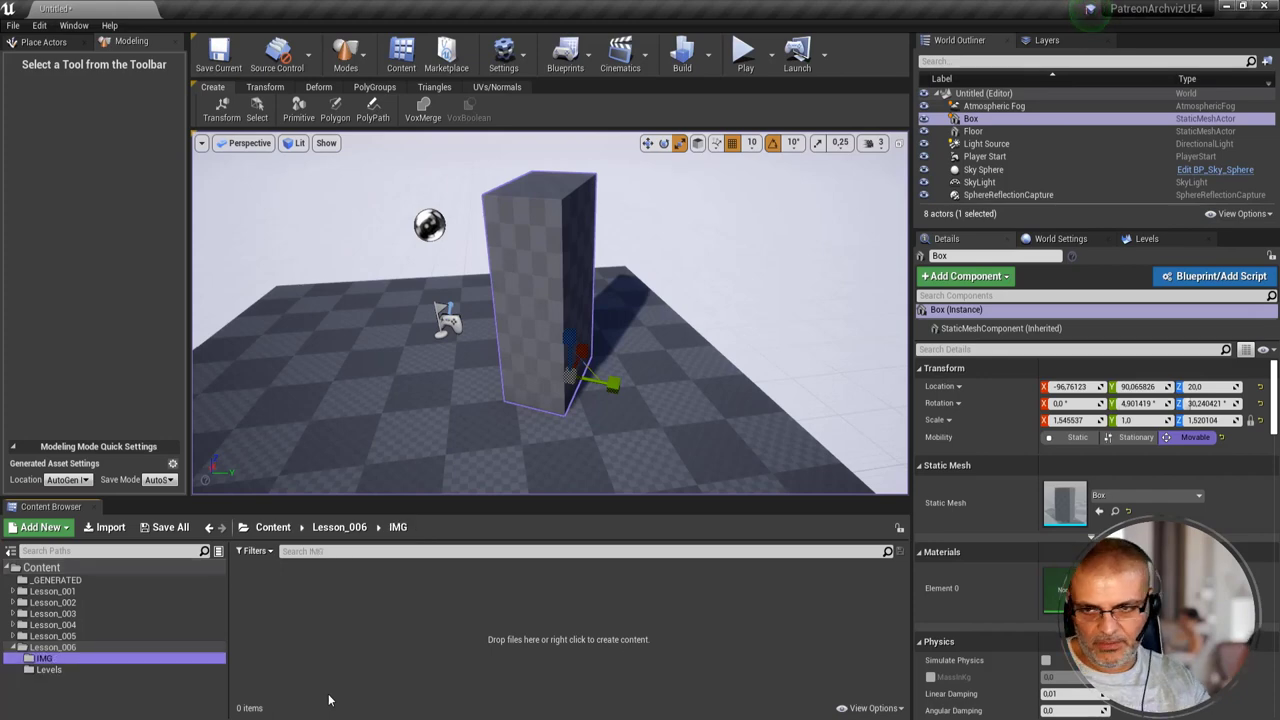
- Drag 4509-1.jpg and Plan.jpg from Explorer into Unreal's IMG content folder
{"action": "key", "text": "alt+Tab"}
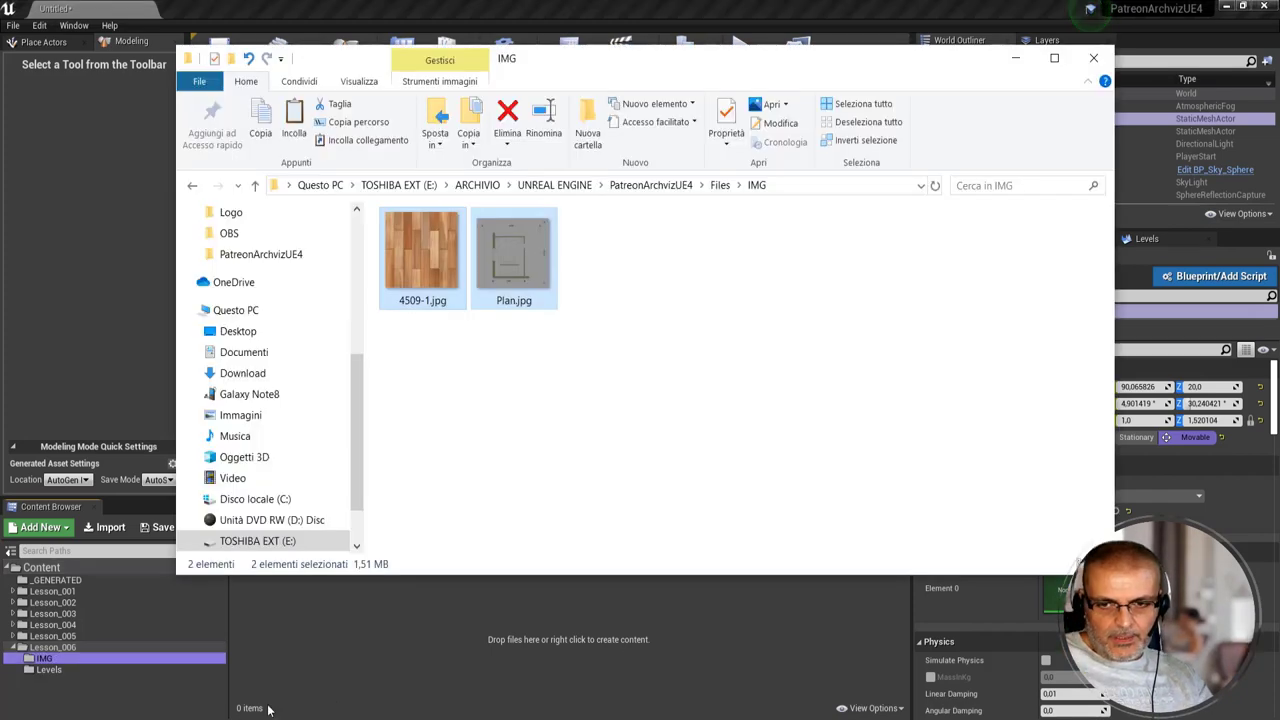
{"action": "left_click_drag", "start_coordinate": [434, 258], "coordinate": [346, 678]}
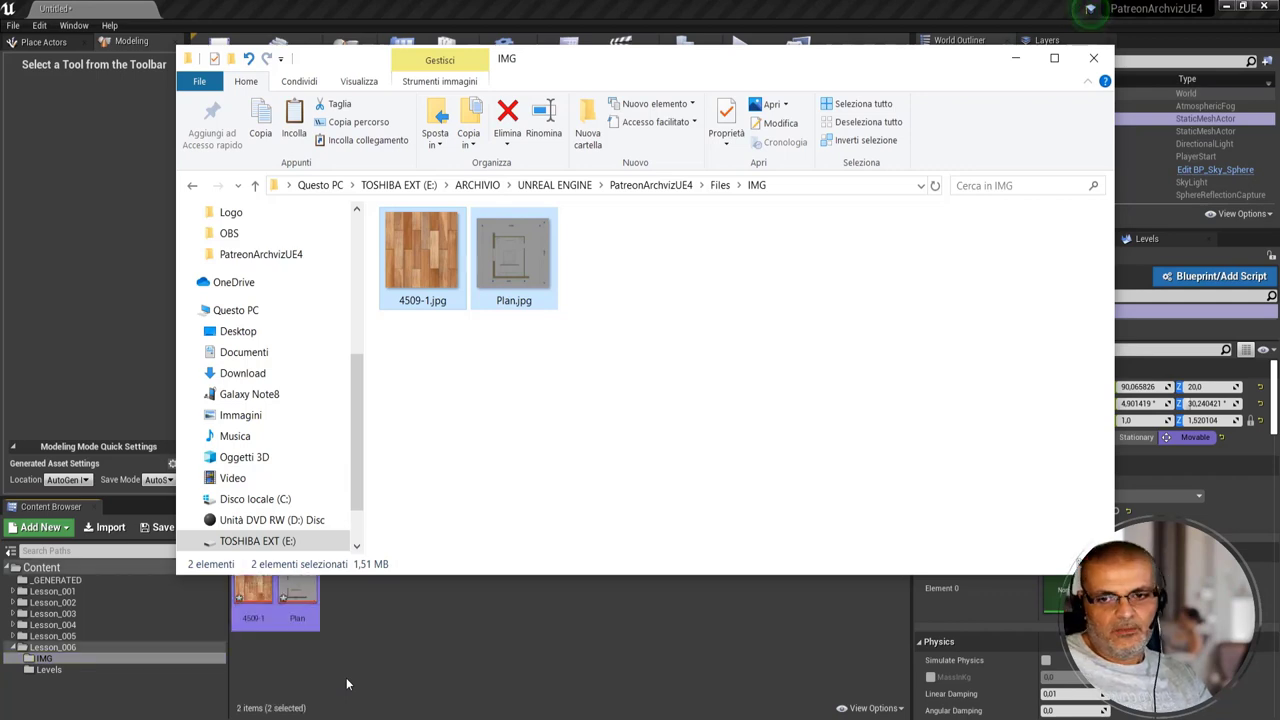
{"action": "left_click", "coordinate": [332, 7]}
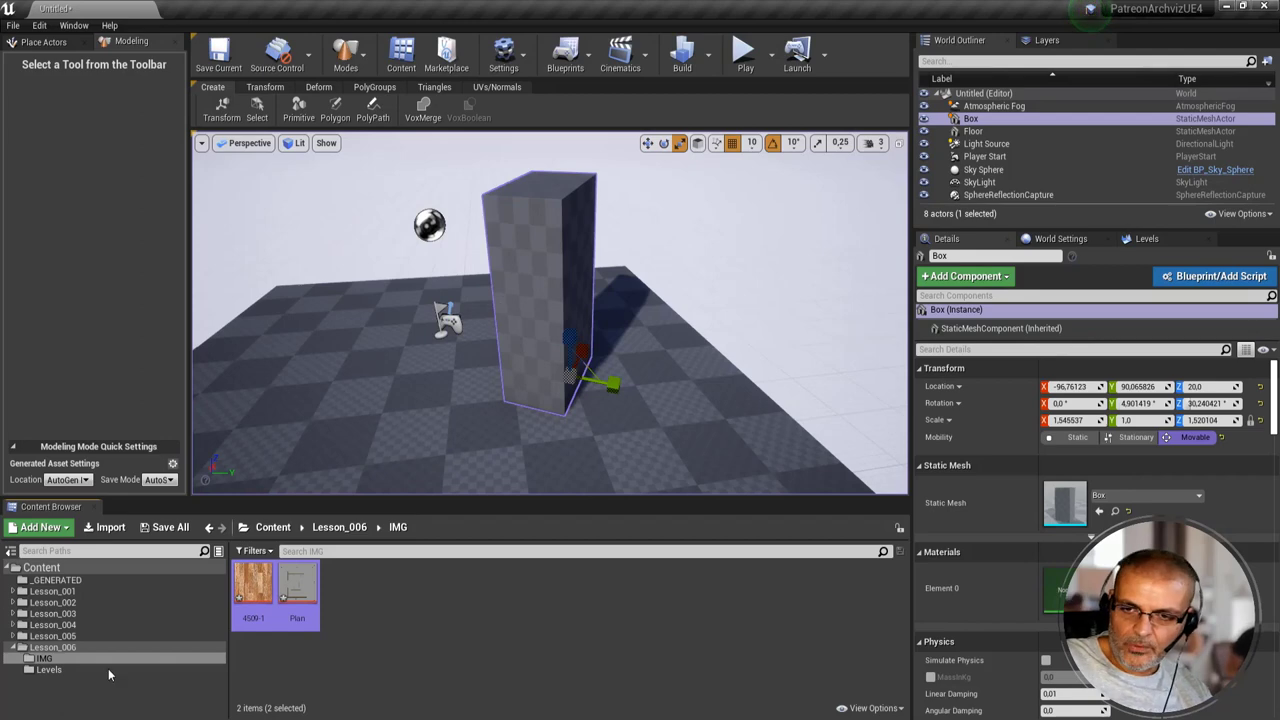
- Place a Sphere Type 1 primitive with 40 subdivisions, named SphericalBox, on top of the Box
{"action": "left_click", "coordinate": [89, 647]}
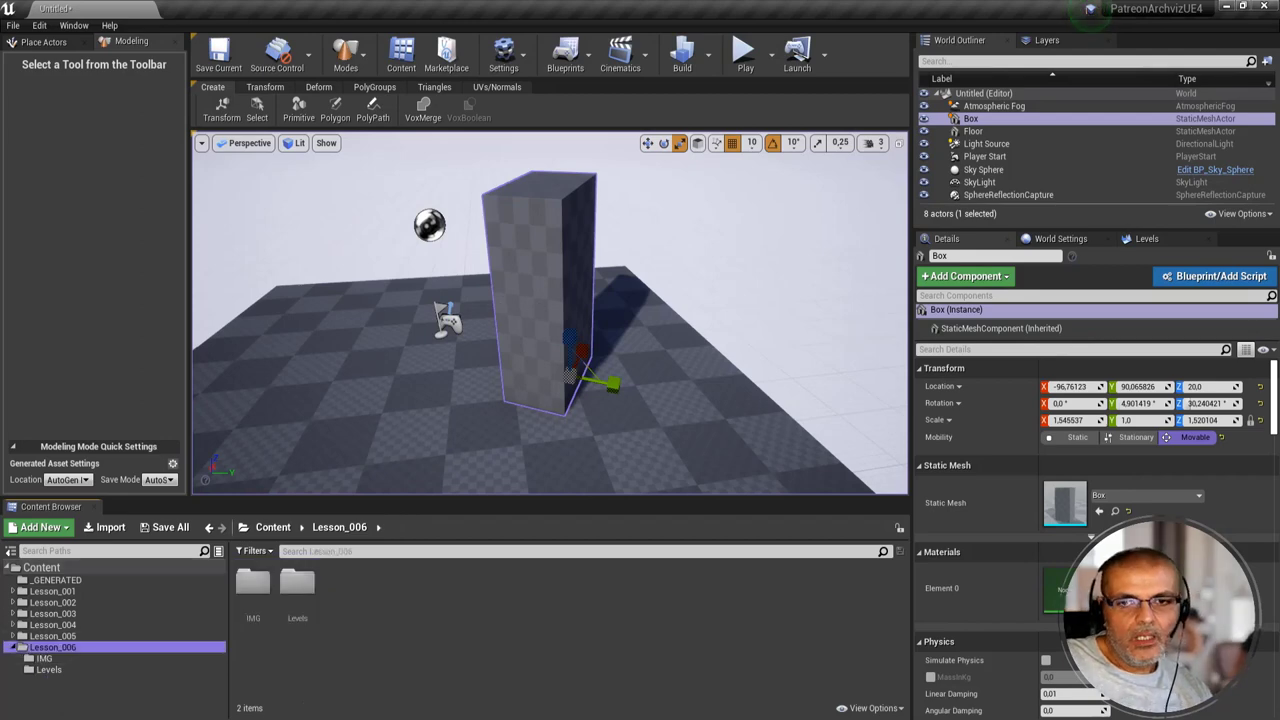
{"action": "middle_click_drag", "start_coordinate": [350, 430], "coordinate": [368, 446]}
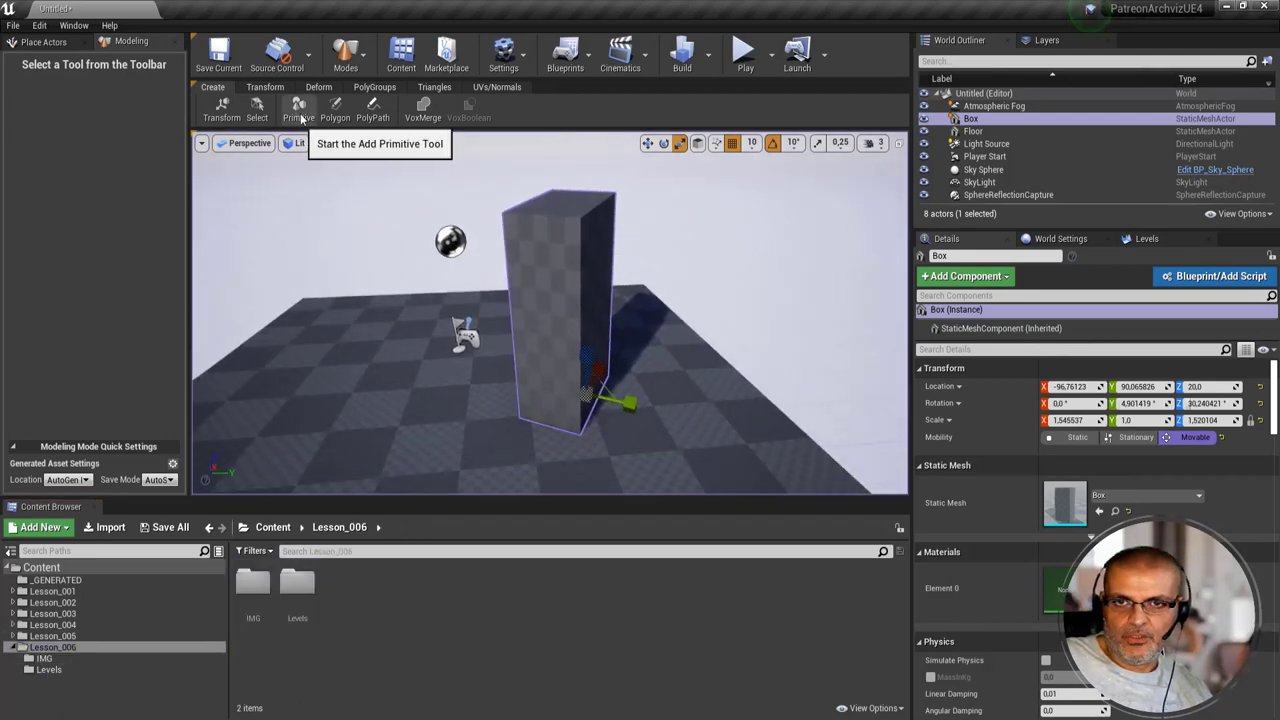
{"action": "left_click", "coordinate": [301, 119]}
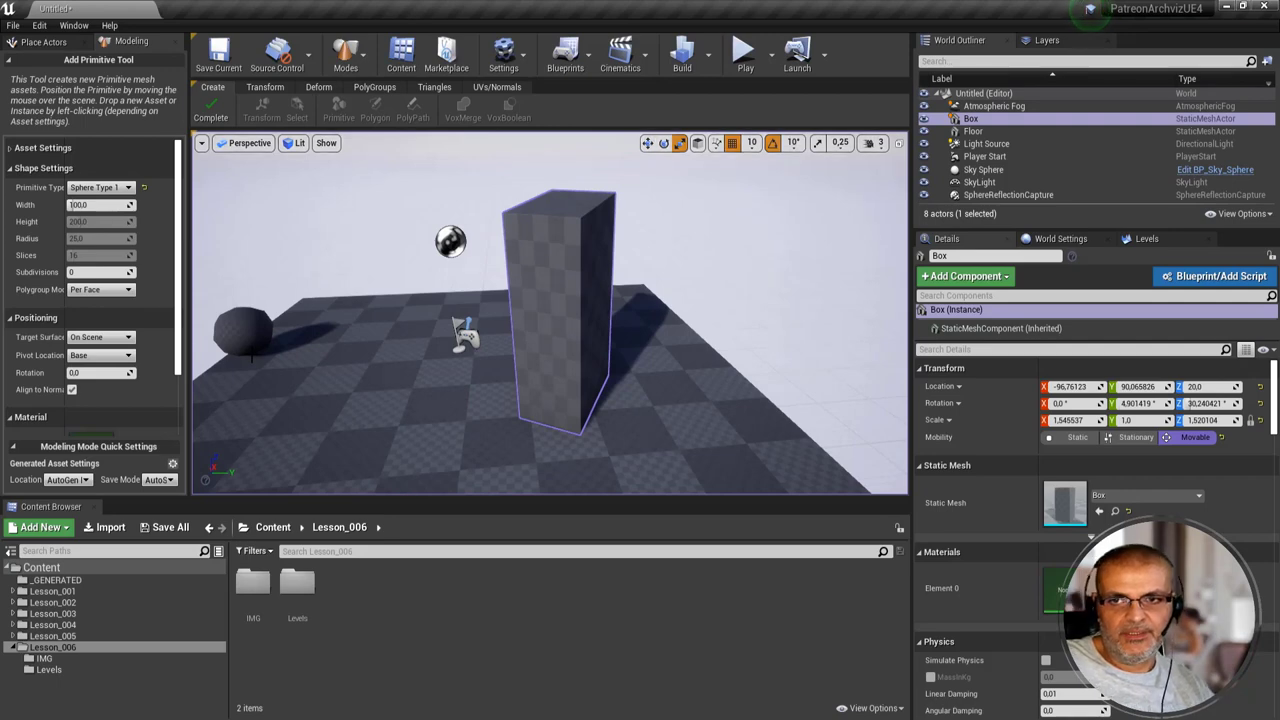
{"action": "left_click", "coordinate": [100, 187]}
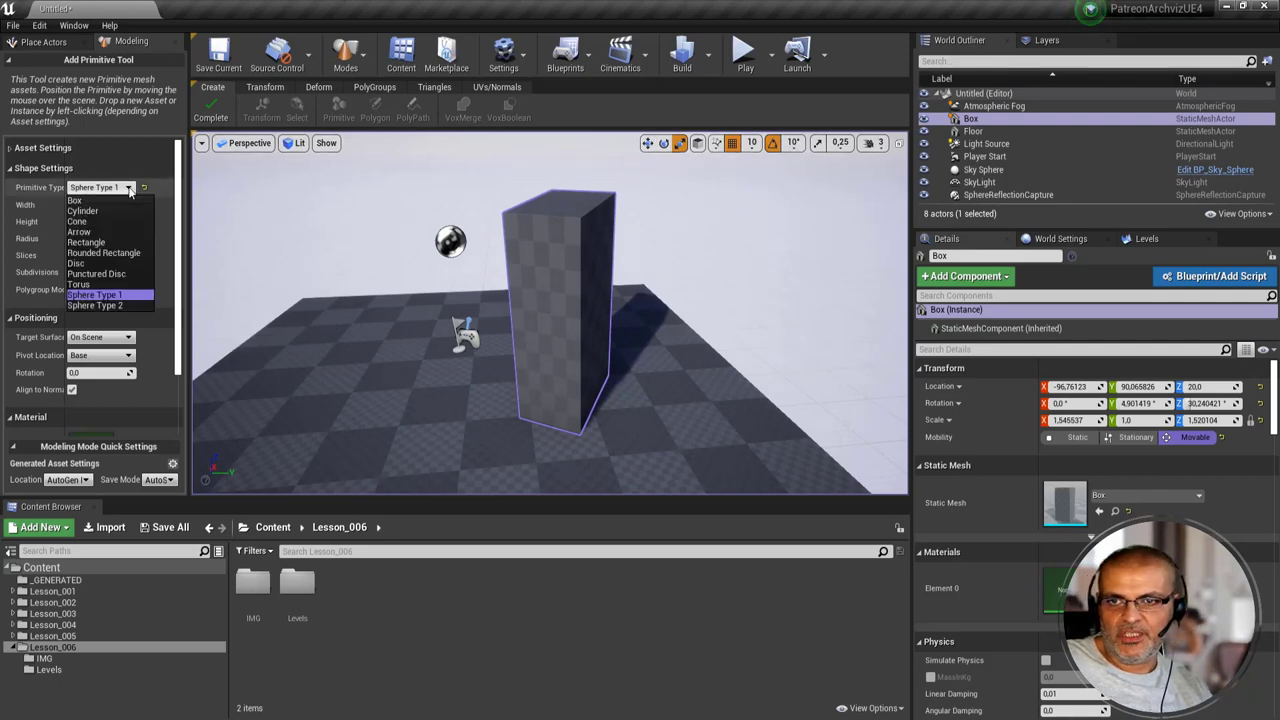
{"action": "left_click", "coordinate": [116, 292]}
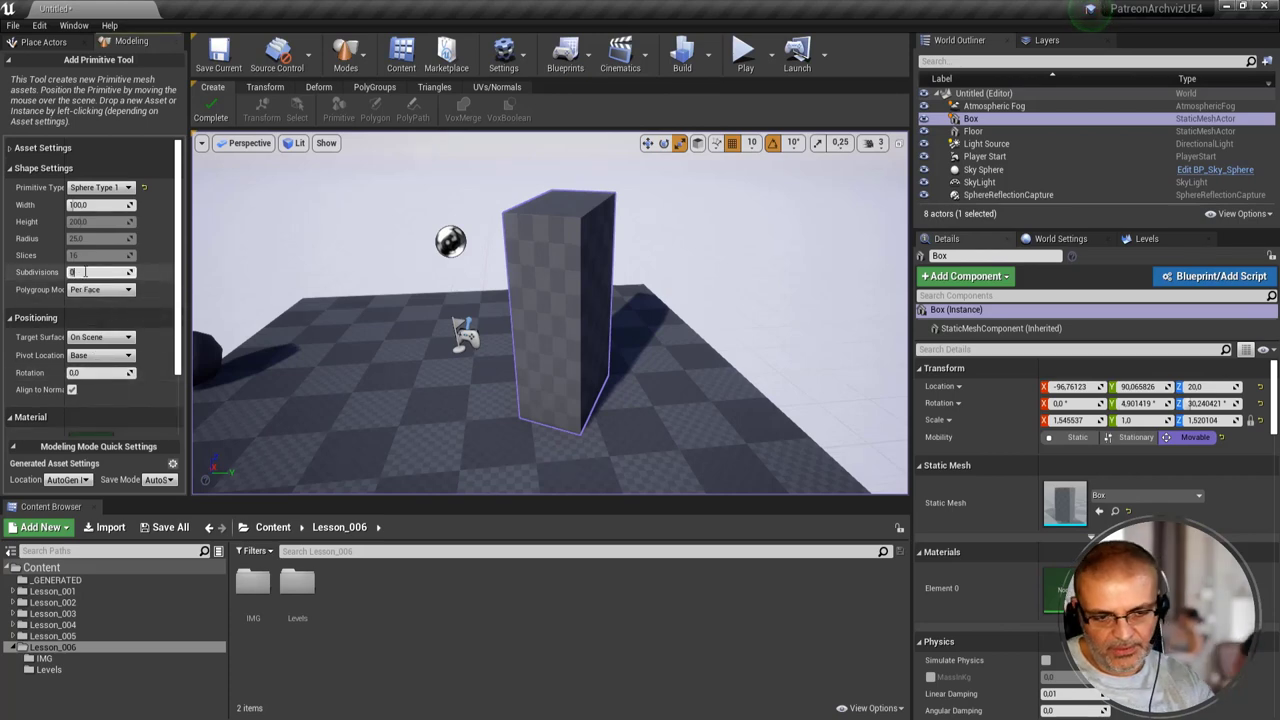
{"action": "type", "text": "40"}
{"action": "key", "text": "Return"}
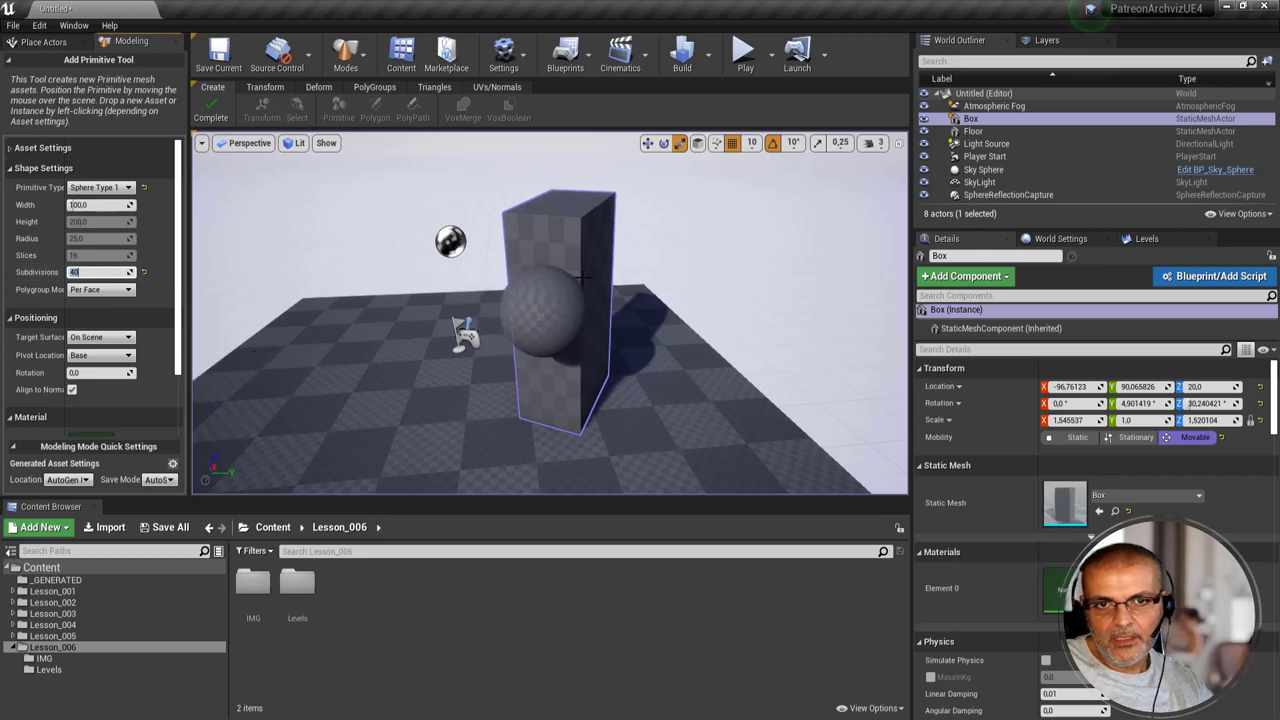
{"action": "left_click", "coordinate": [580, 220]}
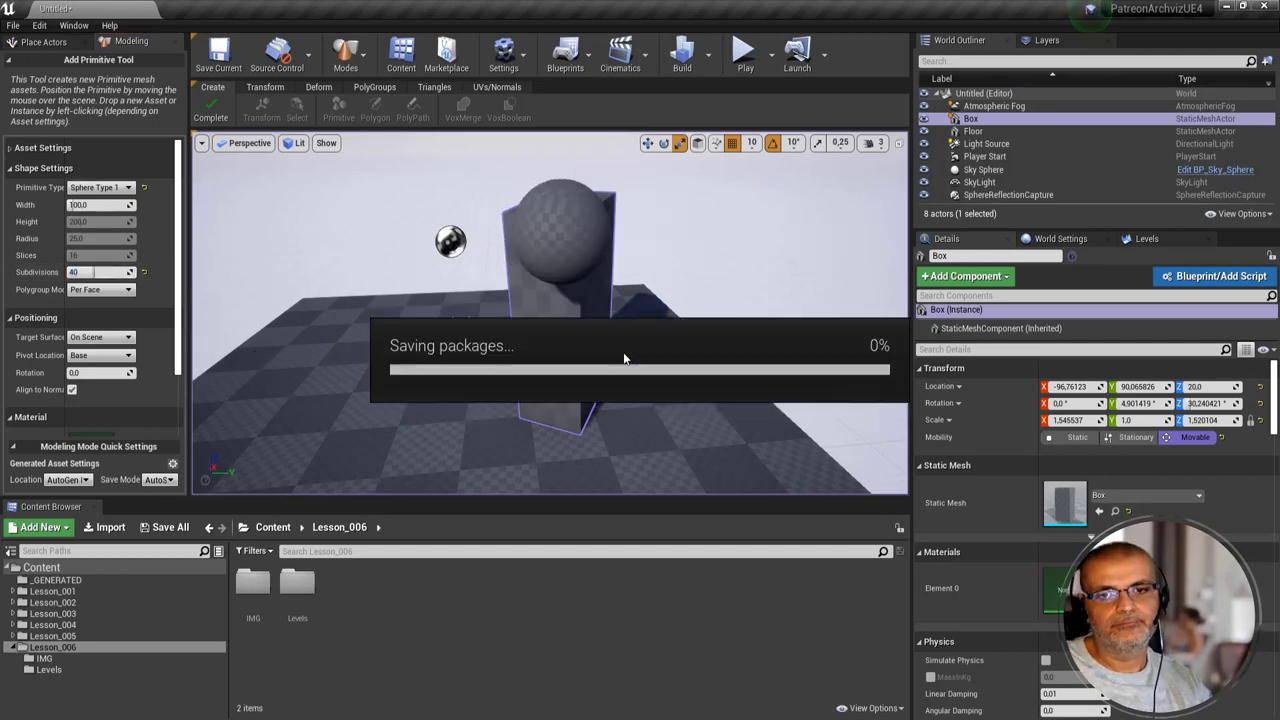
{"action": "right_click_drag", "start_coordinate": [624, 357], "coordinate": [600, 357]}
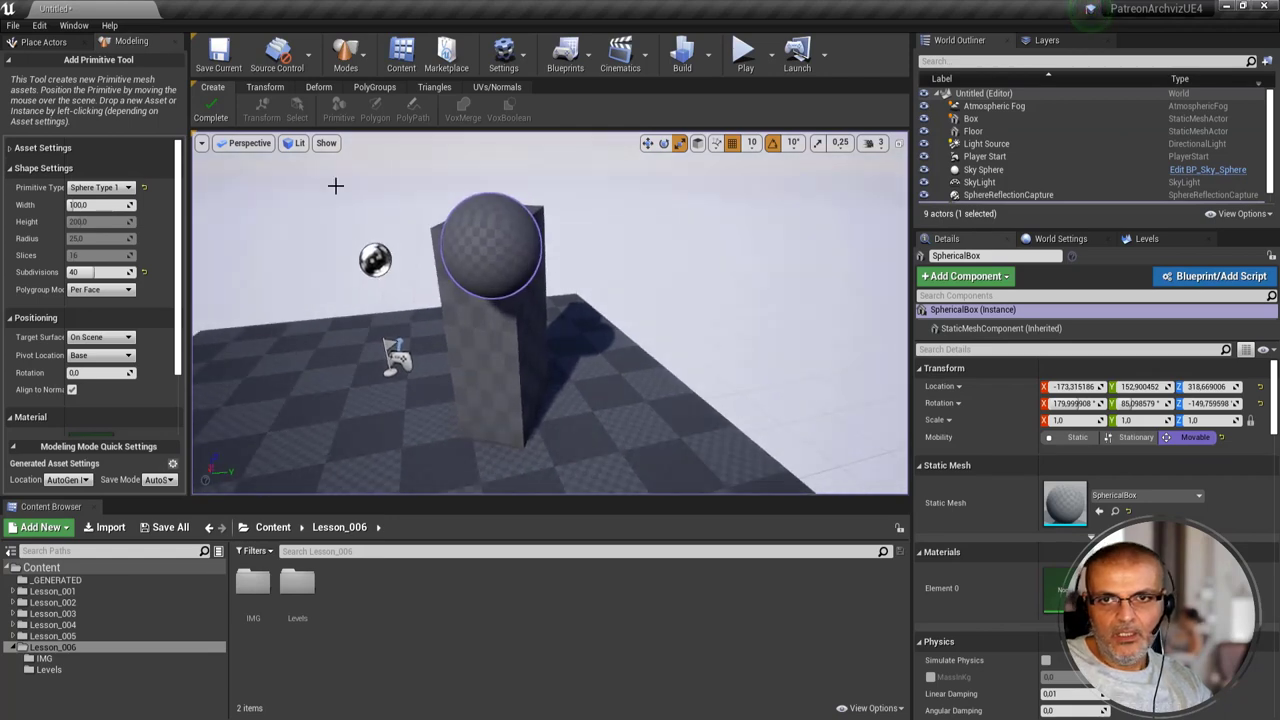
- Finish the primitive and move the sphere along X toward the tall box
{"action": "left_click", "coordinate": [211, 110]}
{"action": "mouse_move", "coordinate": [300, 240]}
{"action": "right_mouse_down"}
{"action": "mouse_move", "coordinate": [390, 240]}
{"action": "mouse_move", "coordinate": [598, 276]}
{"action": "right_mouse_up"}
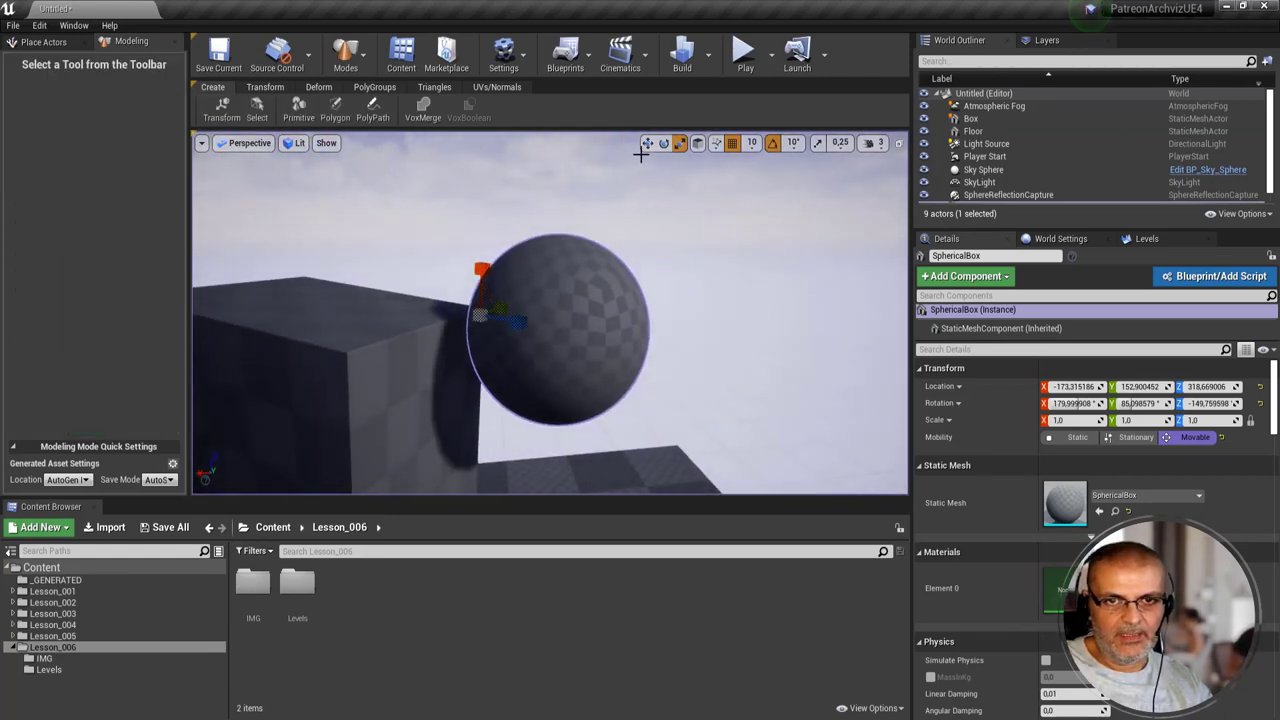
{"action": "left_click", "coordinate": [647, 143]}
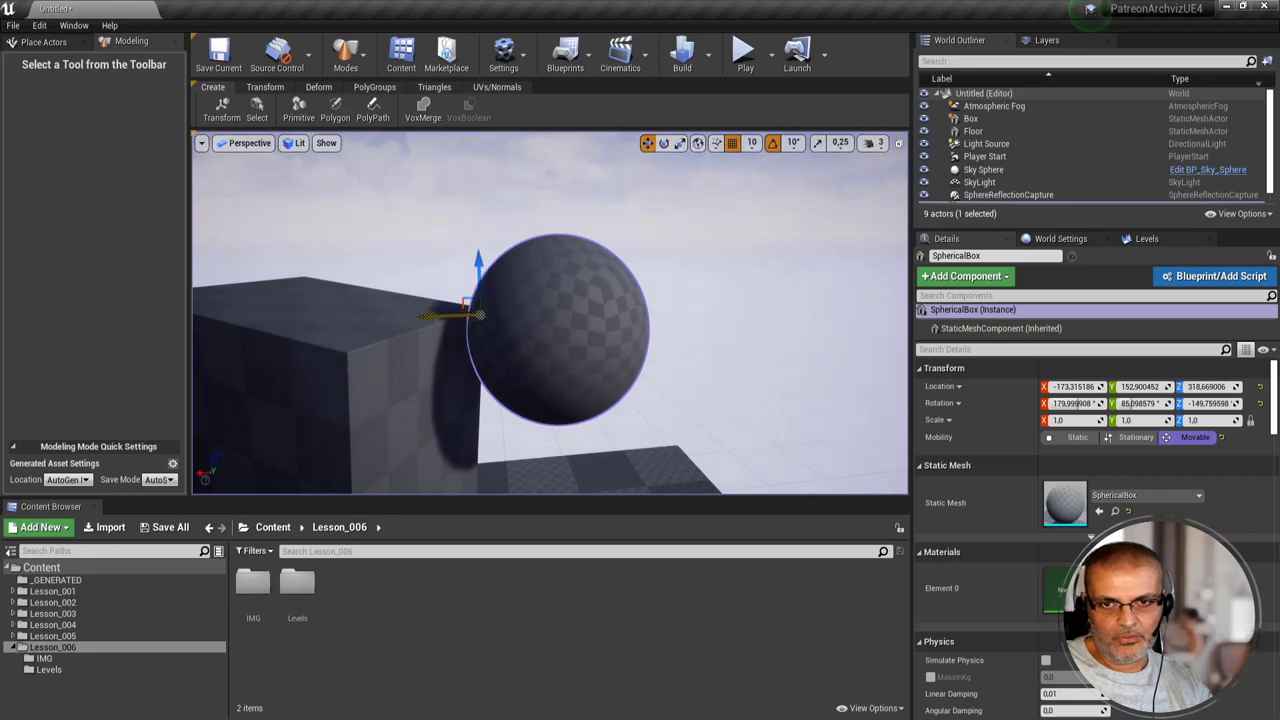
{"action": "left_click_drag", "start_coordinate": [478, 315], "coordinate": [375, 317]}
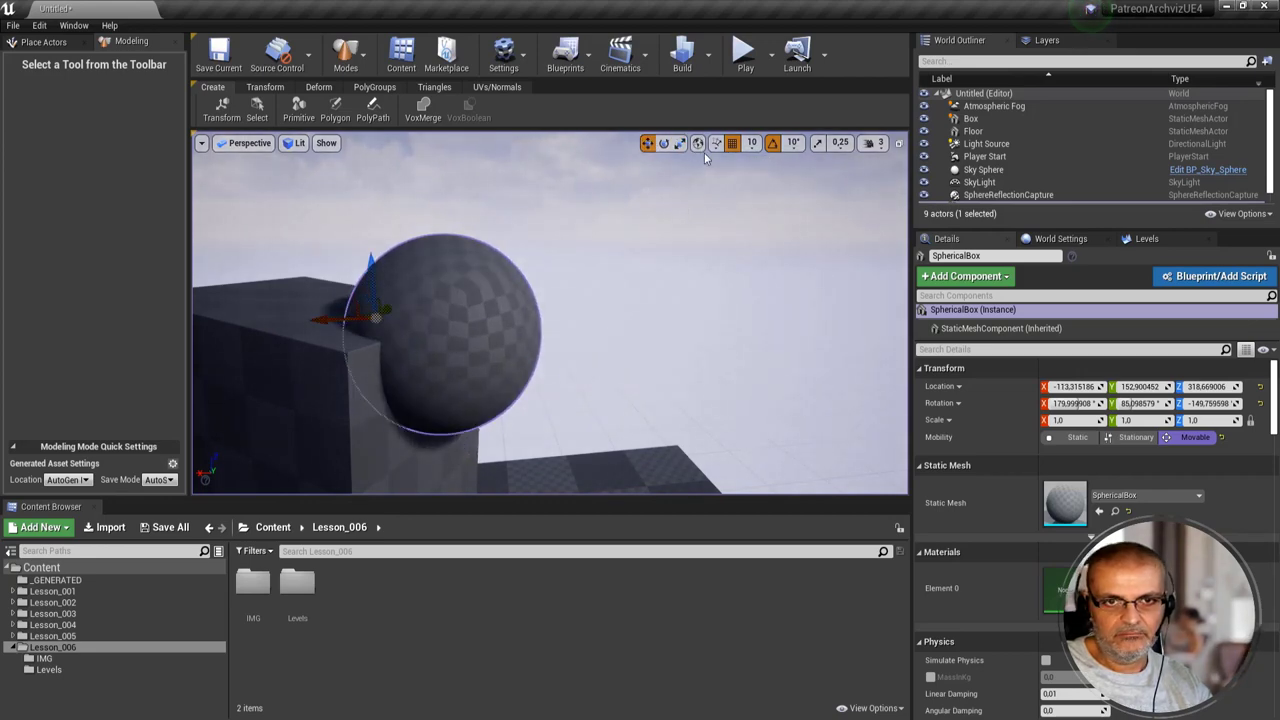
{"action": "mouse_move", "coordinate": [605, 345]}
{"action": "left_mouse_down", "text": "alt"}
{"action": "mouse_move", "coordinate": [466, 333]}
{"action": "mouse_move", "coordinate": [578, 343]}
{"action": "mouse_move", "coordinate": [669, 308]}
{"action": "left_mouse_up", "text": "alt"}
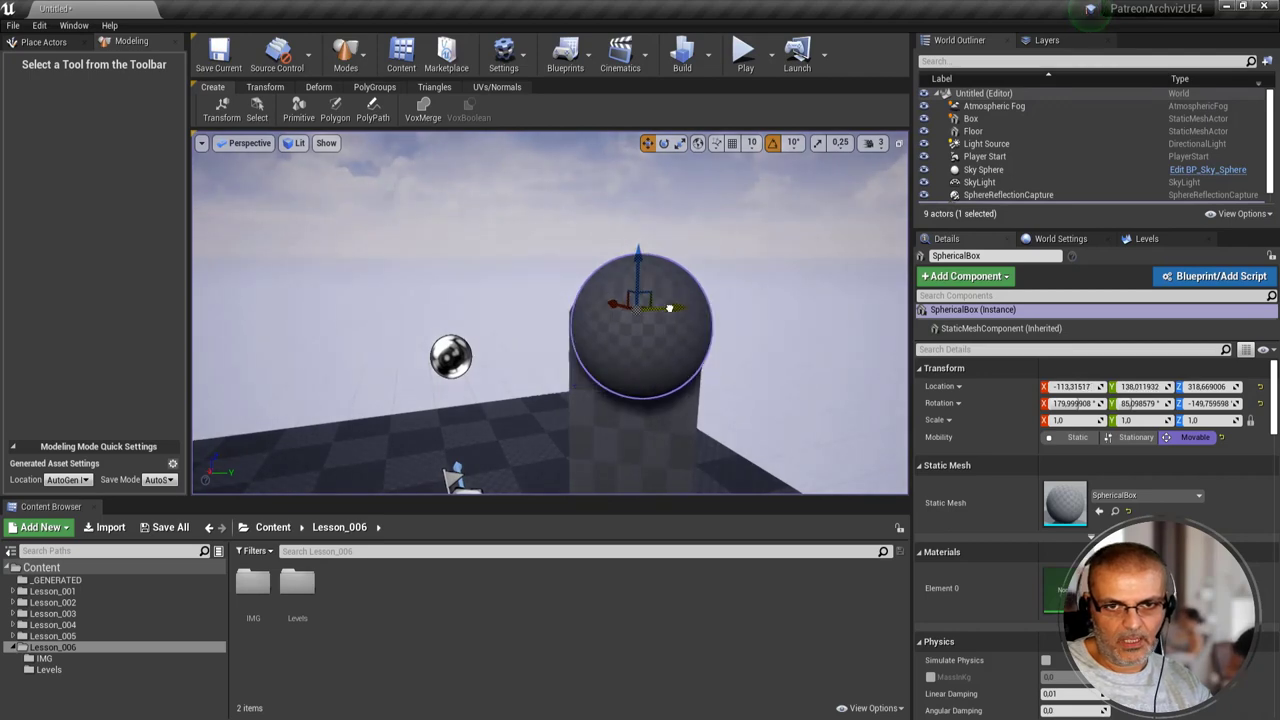
{"action": "left_click_drag", "start_coordinate": [509, 357], "coordinate": [494, 350], "text": "alt"}
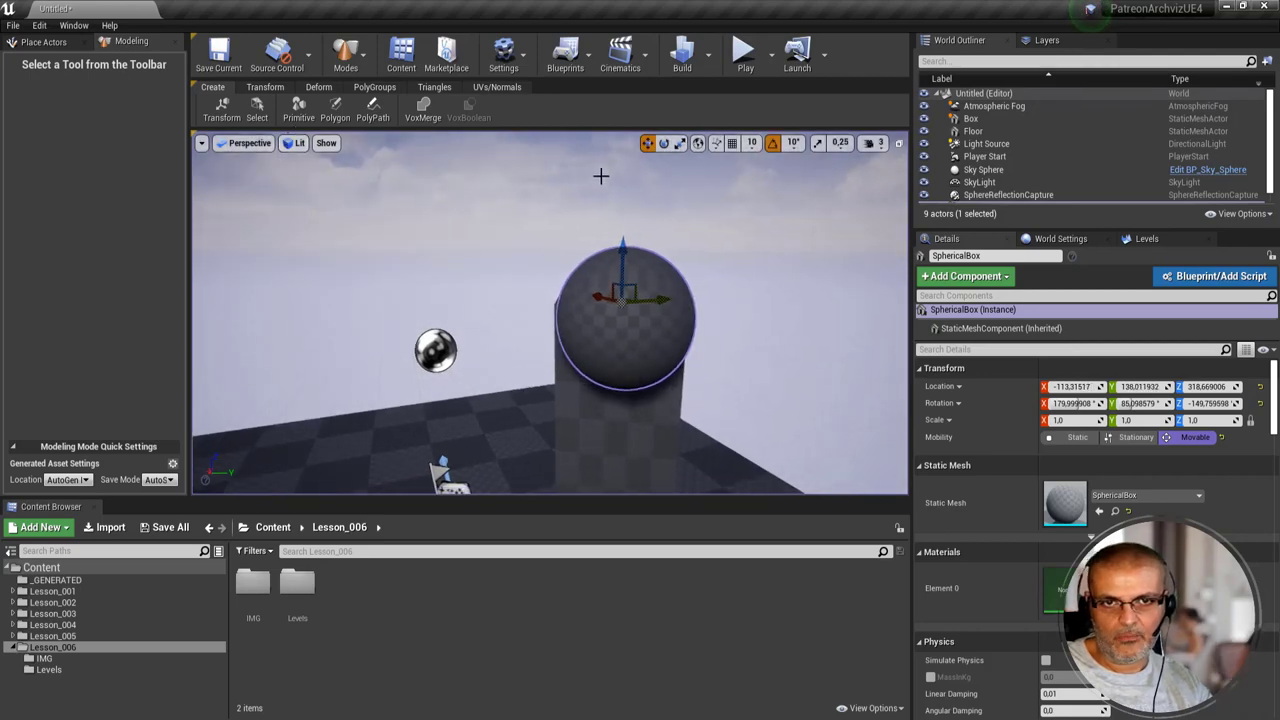
- Scale the sphere up uniformly
{"action": "left_click", "coordinate": [679, 145]}
{"action": "right_click_drag", "start_coordinate": [709, 291], "coordinate": [720, 308]}
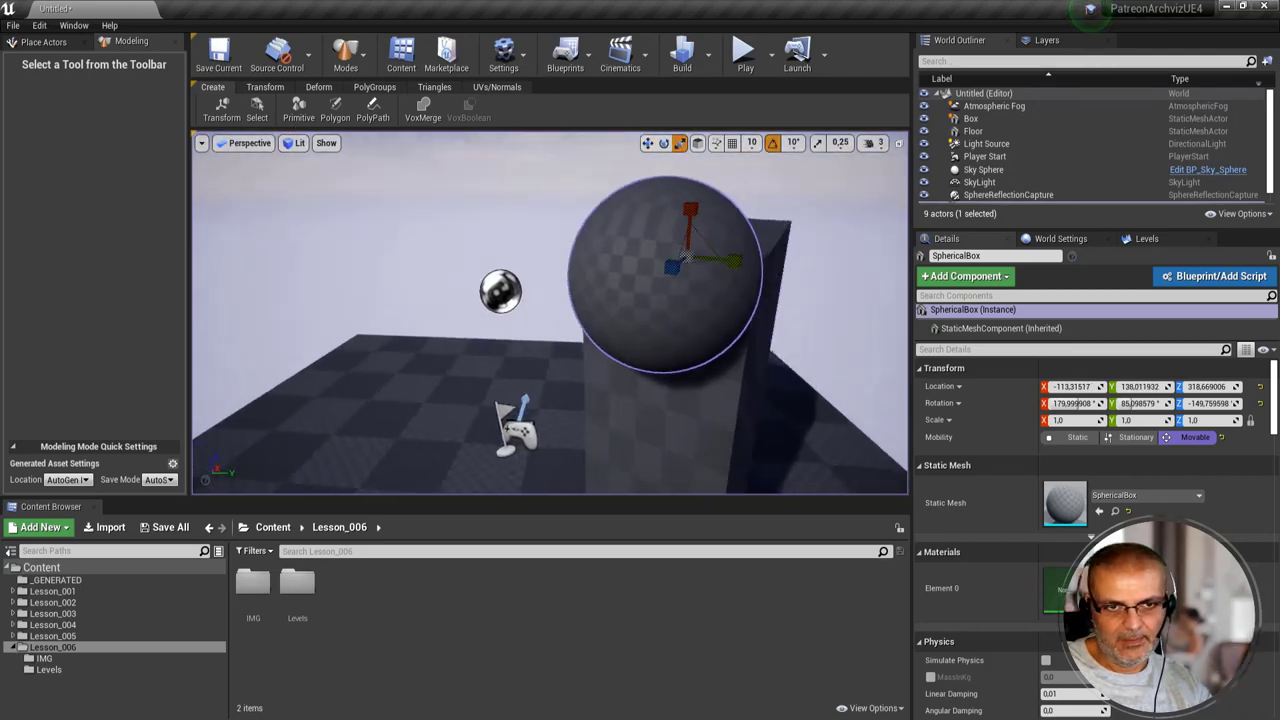
{"action": "left_click_drag", "start_coordinate": [720, 308], "coordinate": [740, 290]}
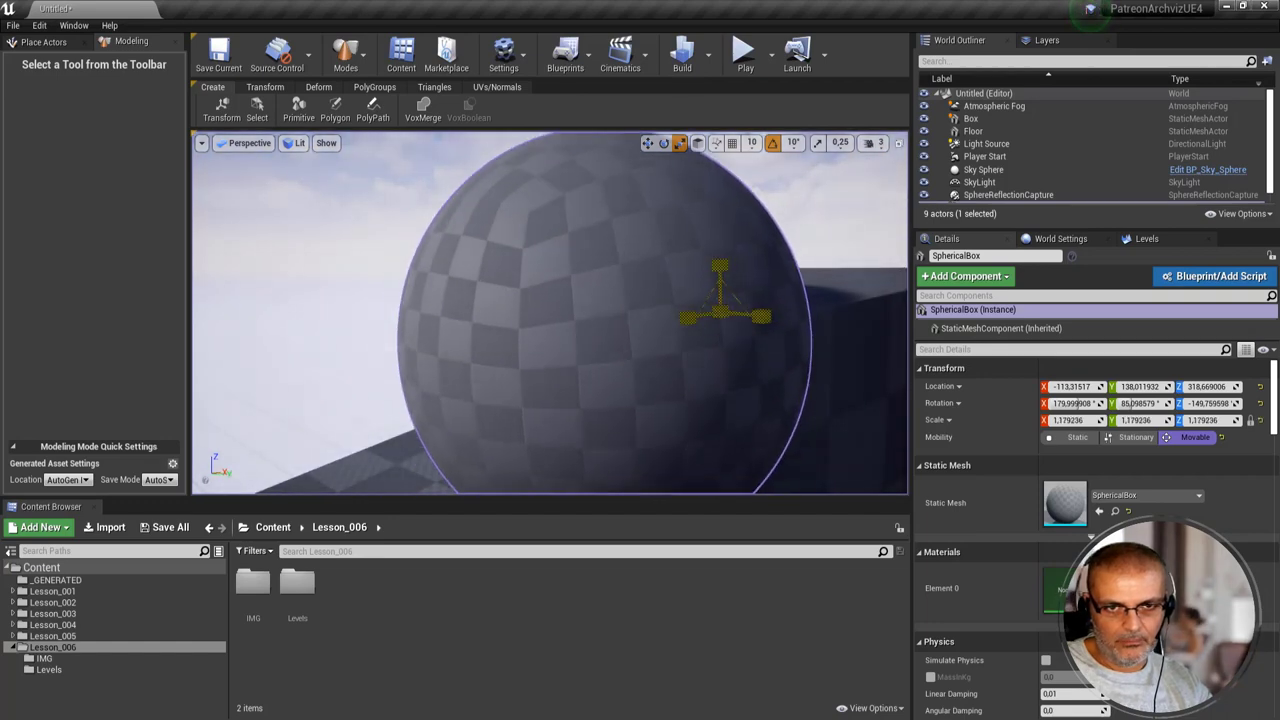
{"action": "mouse_move", "coordinate": [714, 290]}
{"action": "right_mouse_down"}
{"action": "mouse_move", "coordinate": [500, 320]}
{"action": "mouse_move", "coordinate": [350, 320]}
{"action": "right_mouse_up"}
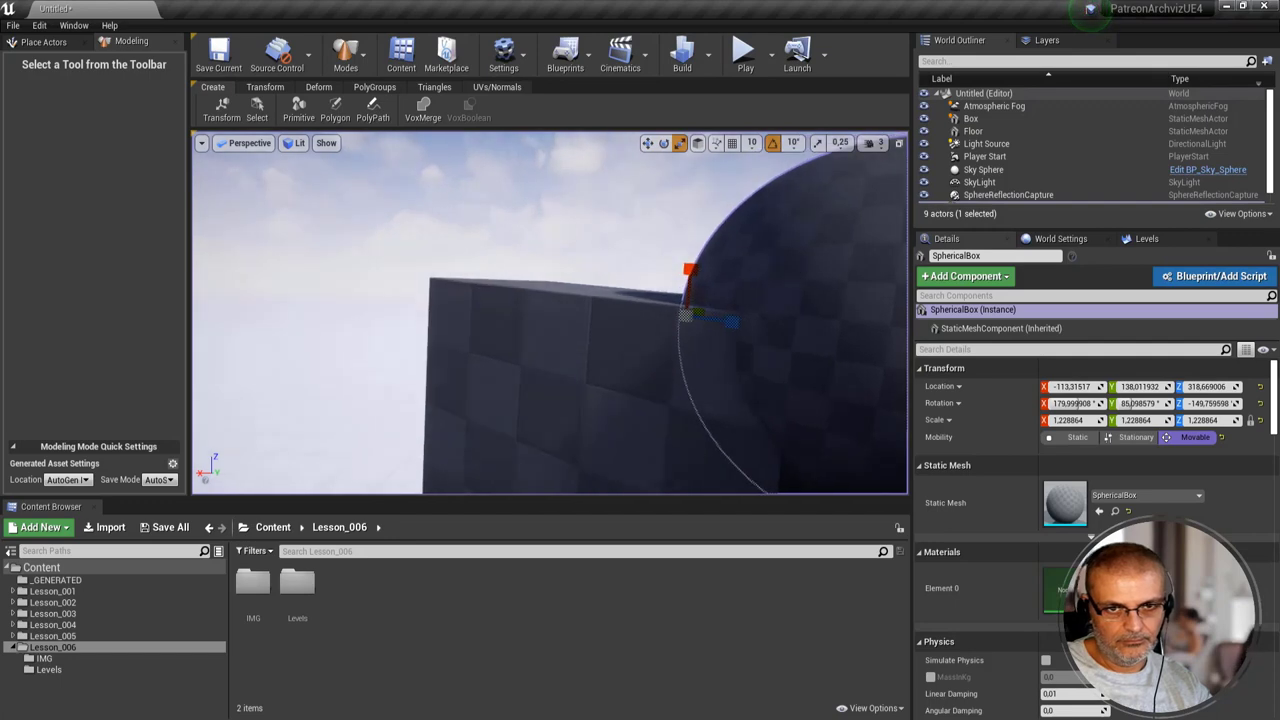
{"action": "right_click_drag", "start_coordinate": [350, 320], "coordinate": [380, 320]}
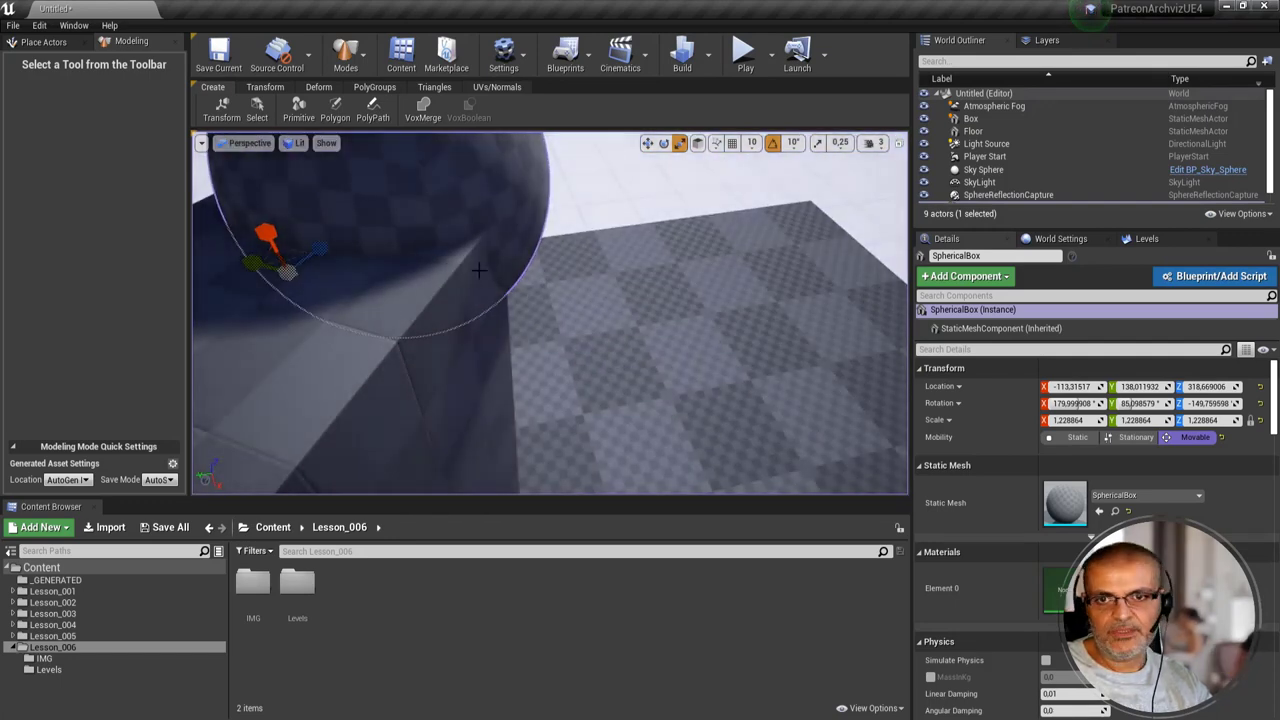
- Nudge the sphere to X -111.09, Y 134.50 on the Box's top edge, then select the Box
{"action": "left_click", "coordinate": [647, 143]}
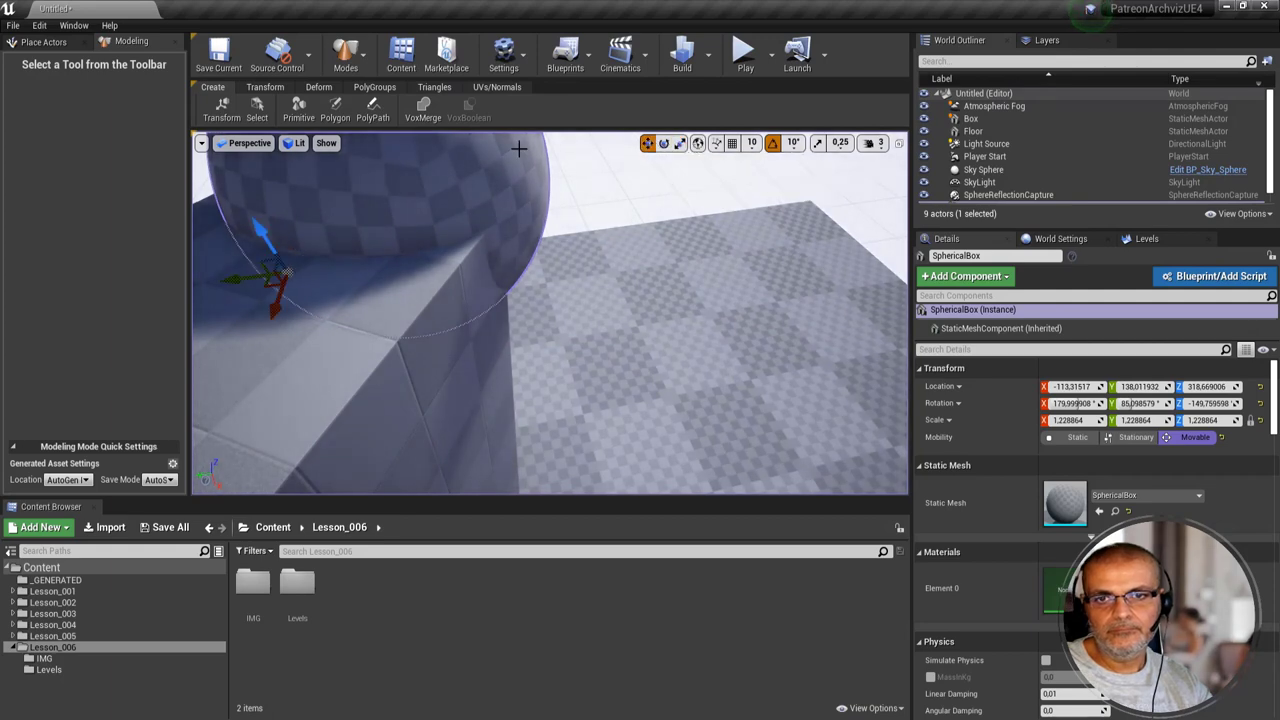
{"action": "left_click_drag", "start_coordinate": [272, 277], "coordinate": [278, 280]}
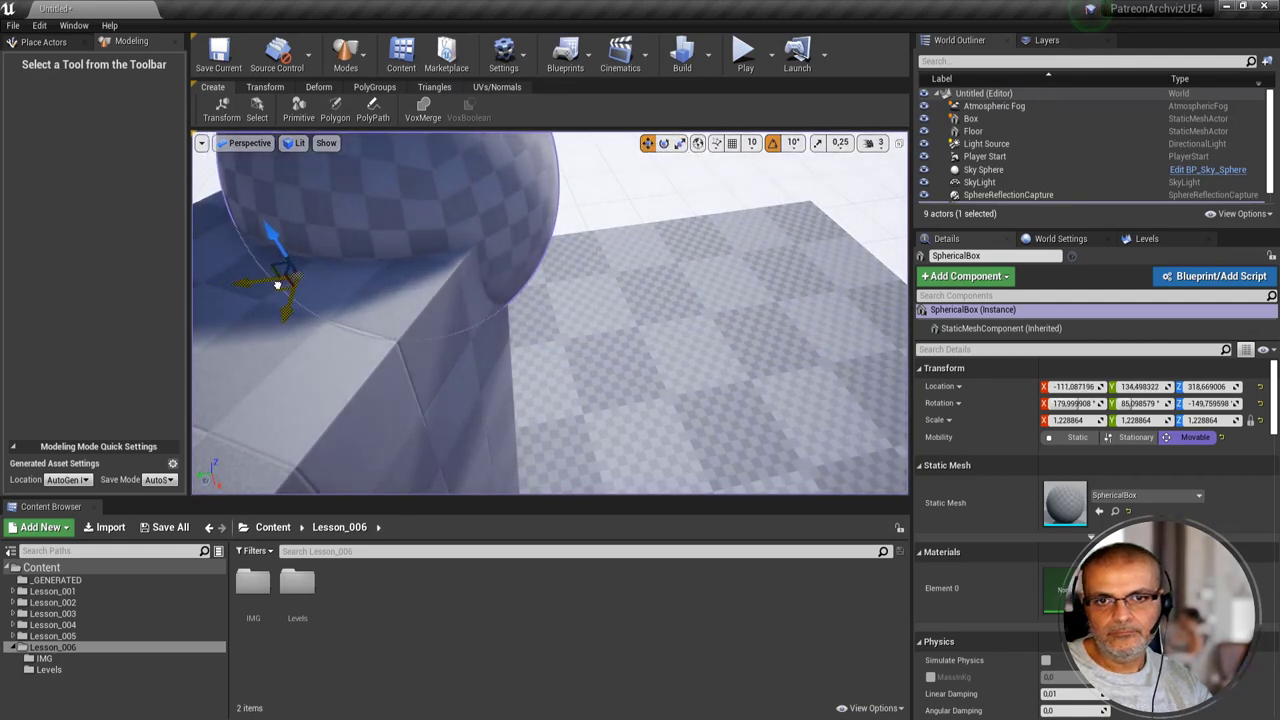
{"action": "right_click_drag", "start_coordinate": [280, 280], "coordinate": [300, 290]}
{"action": "right_click_drag", "start_coordinate": [500, 445], "coordinate": [510, 440]}
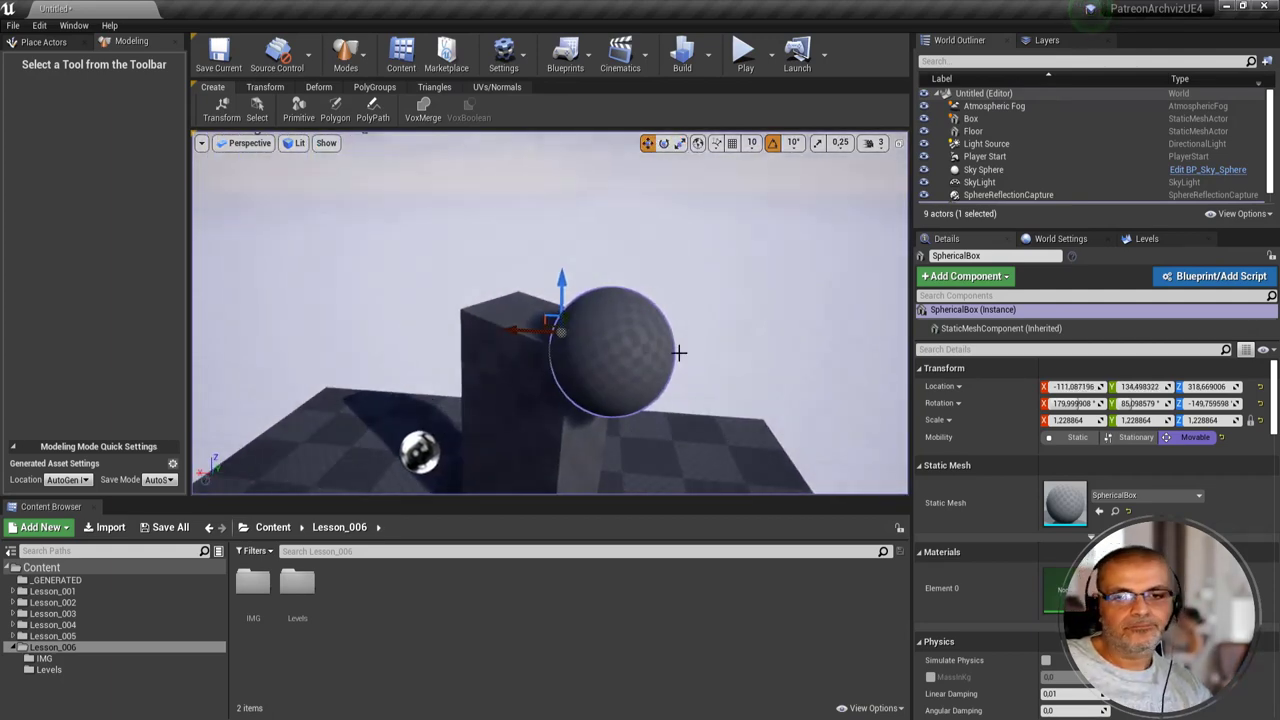
{"action": "left_click", "coordinate": [603, 405]}
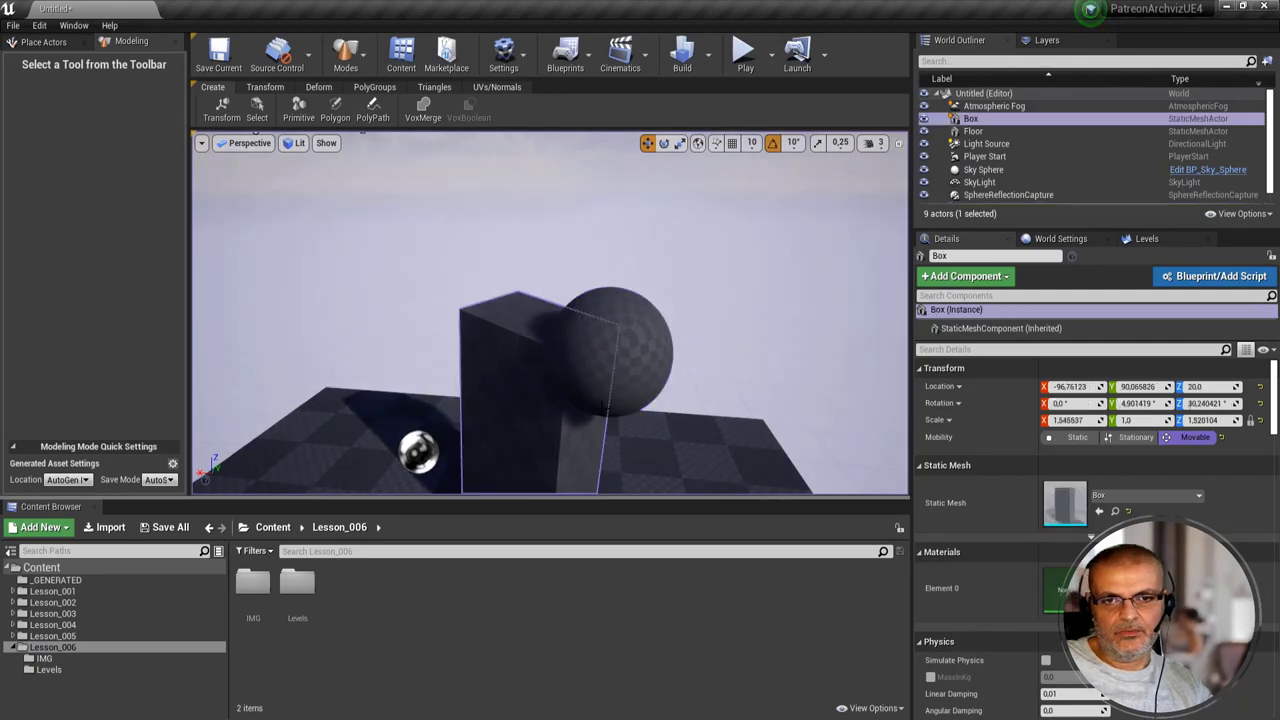
- Run Voxel Boolean on the Box and sphere together, which crashes the editor into the Crash Reporter
{"action": "left_click", "coordinate": [644, 363], "text": "ctrl"}
{"action": "right_click_drag", "start_coordinate": [380, 249], "coordinate": [380, 246]}
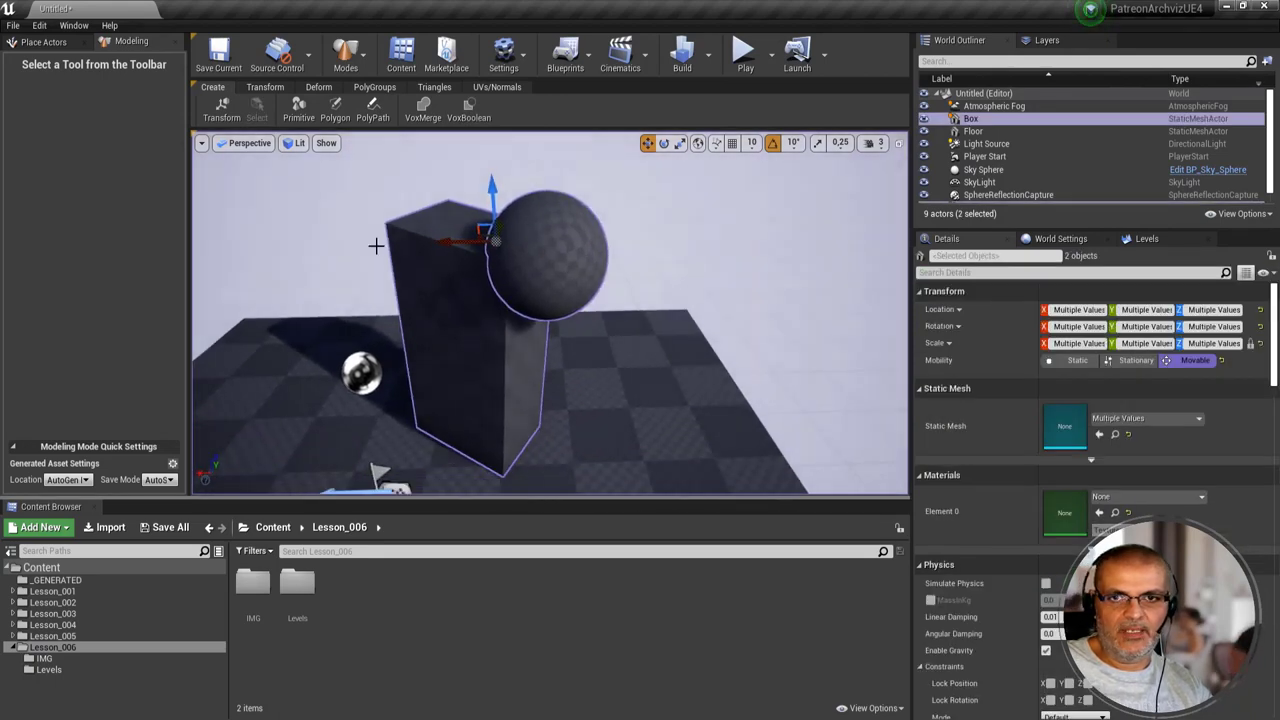
{"action": "left_click", "coordinate": [470, 110]}
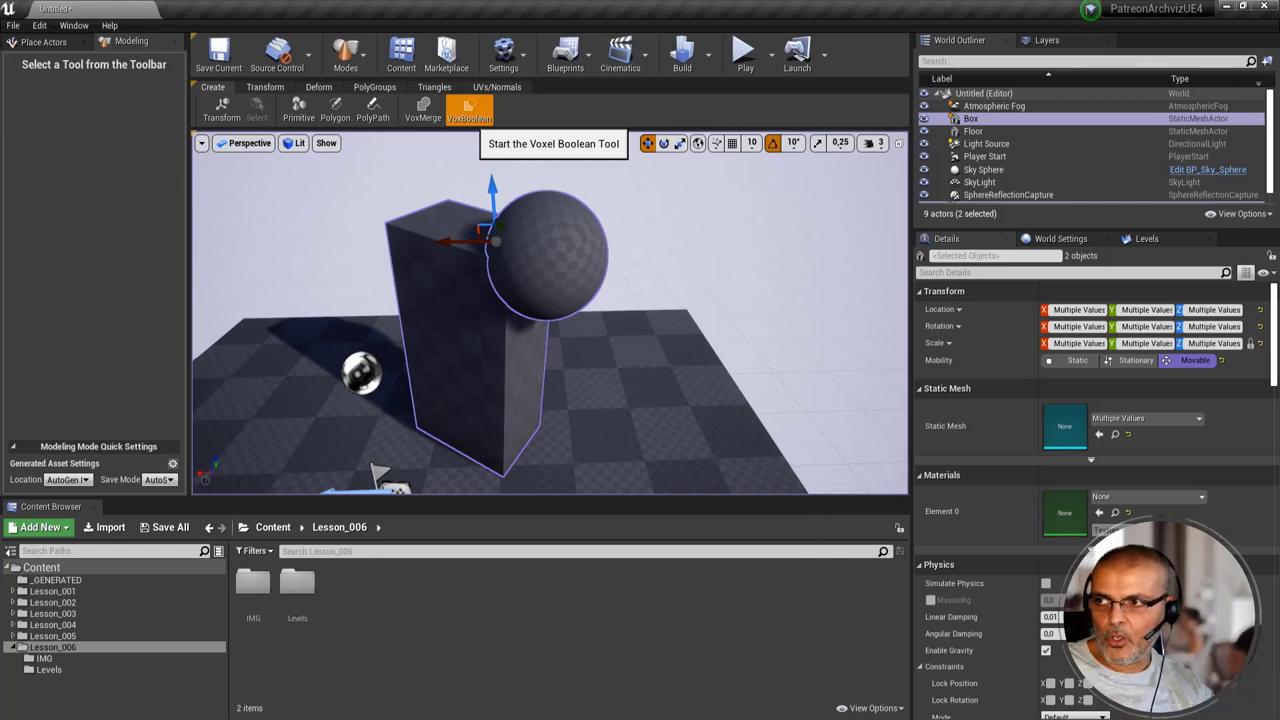
{"action": "left_click", "coordinate": [468, 110]}
{"action": "left_click_drag", "start_coordinate": [784, 109], "coordinate": [591, 112]}
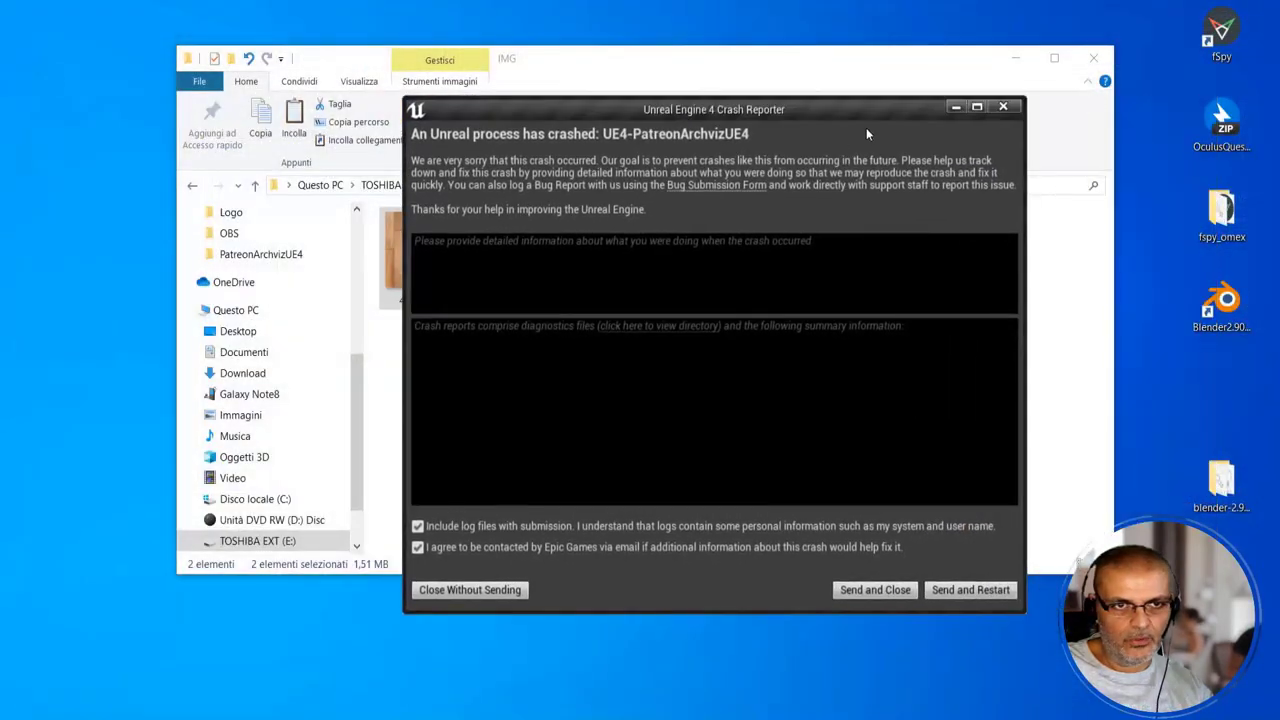
- Dismiss the crash report and relaunch the PatreonArchvizUE4 project from its folder
{"action": "left_click", "coordinate": [1003, 106]}
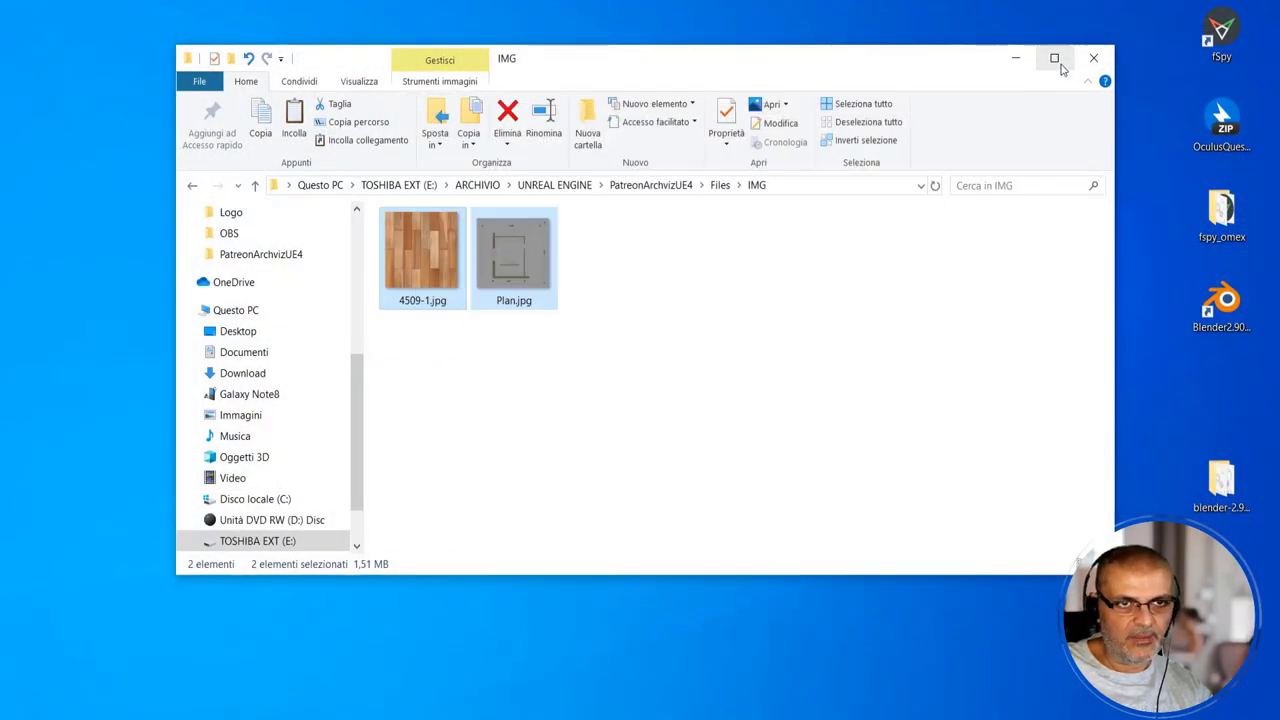
{"action": "left_click", "coordinate": [1016, 58]}
{"action": "key", "text": "alt+Tab"}
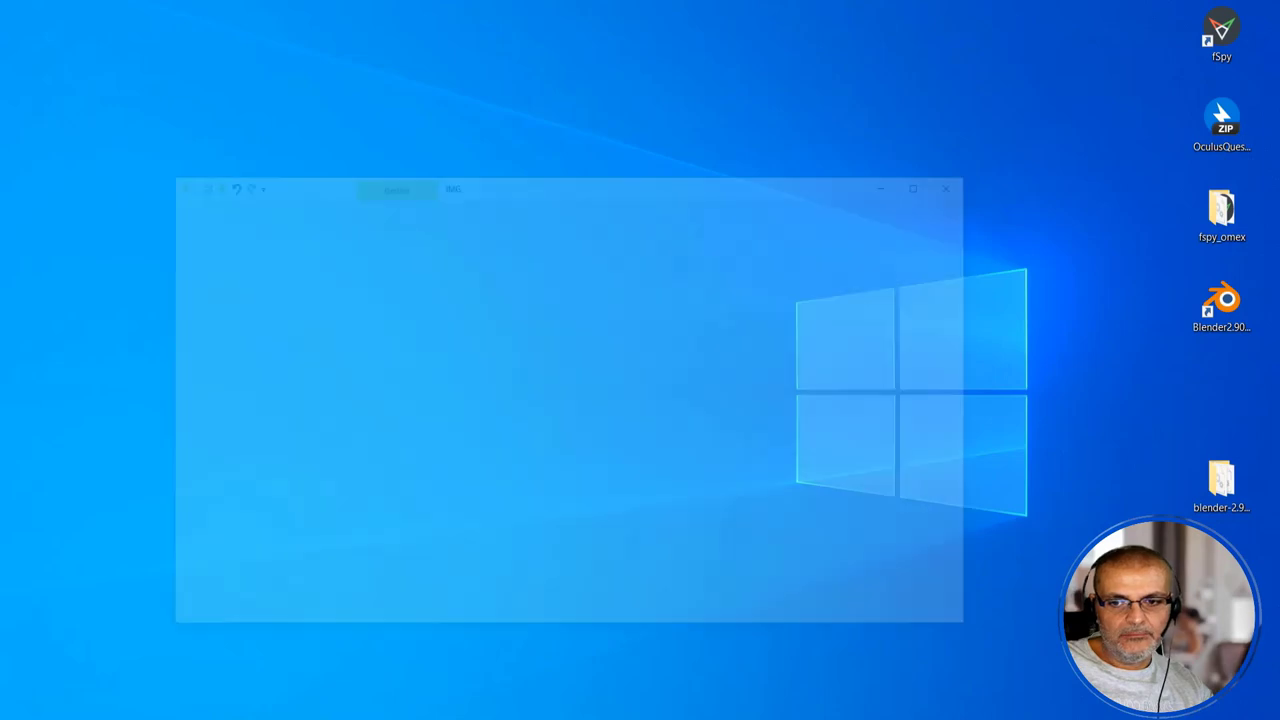
{"action": "left_click", "coordinate": [651, 185]}
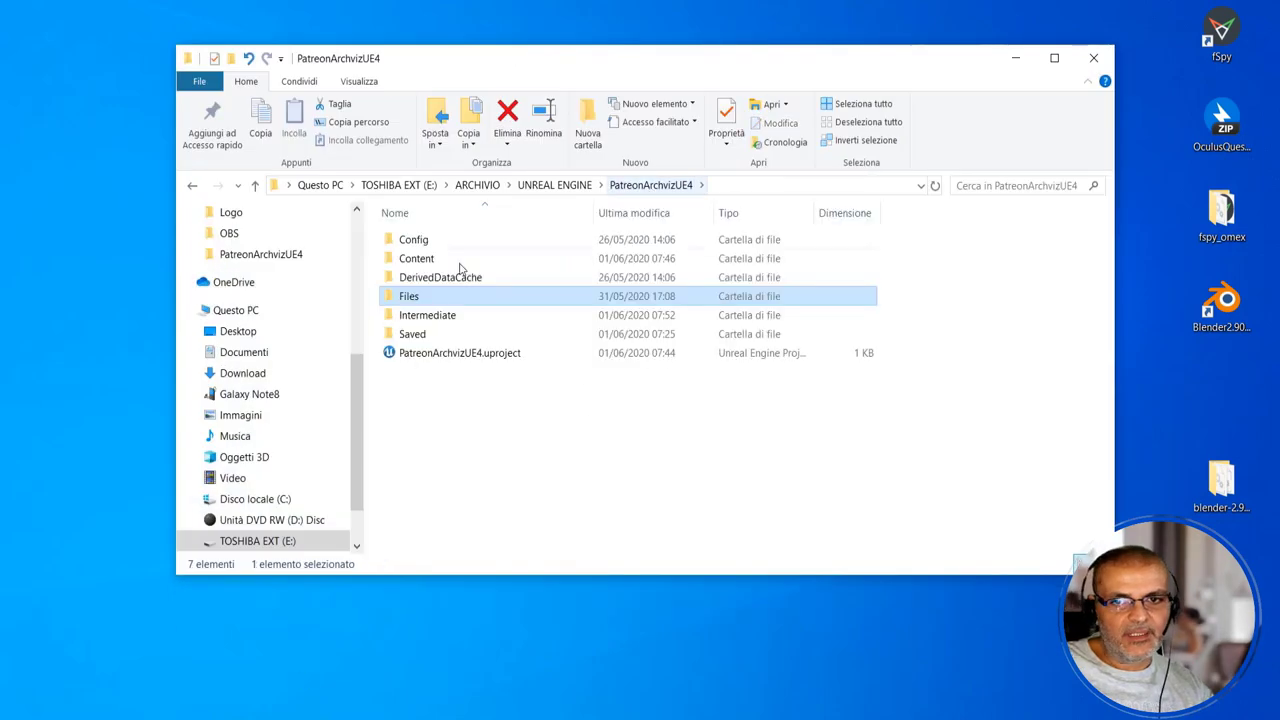
{"action": "left_click", "coordinate": [437, 356]}
{"action": "left_click", "coordinate": [1016, 58]}
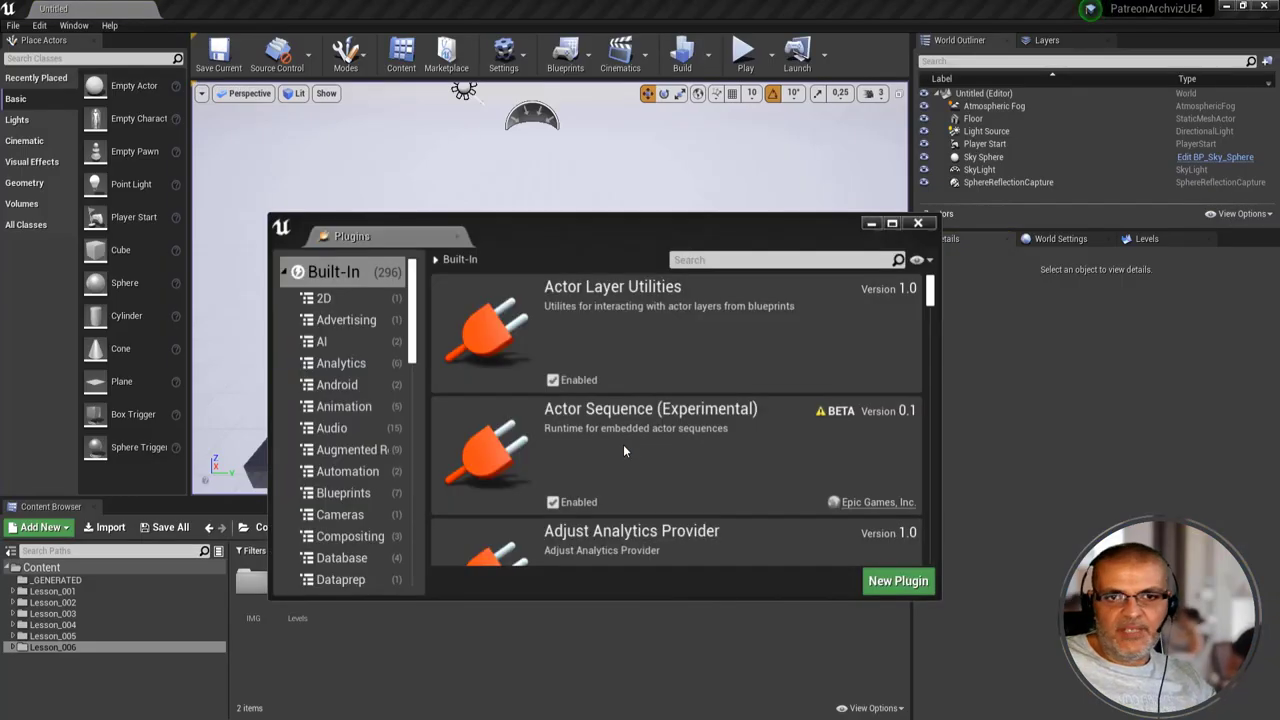
- Close the Plugins window and load the Lesson_006 map from Lesson_006 > Levels
{"action": "left_click", "coordinate": [918, 223]}
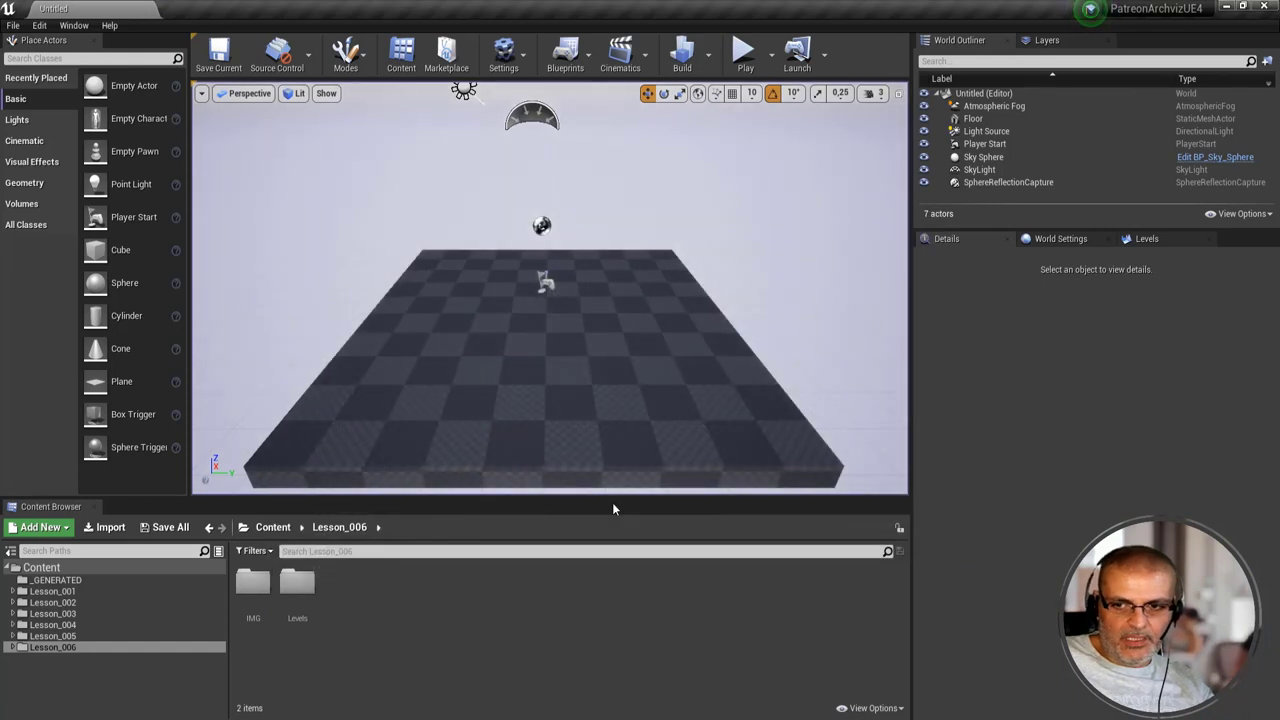
{"action": "left_click", "coordinate": [11, 647]}
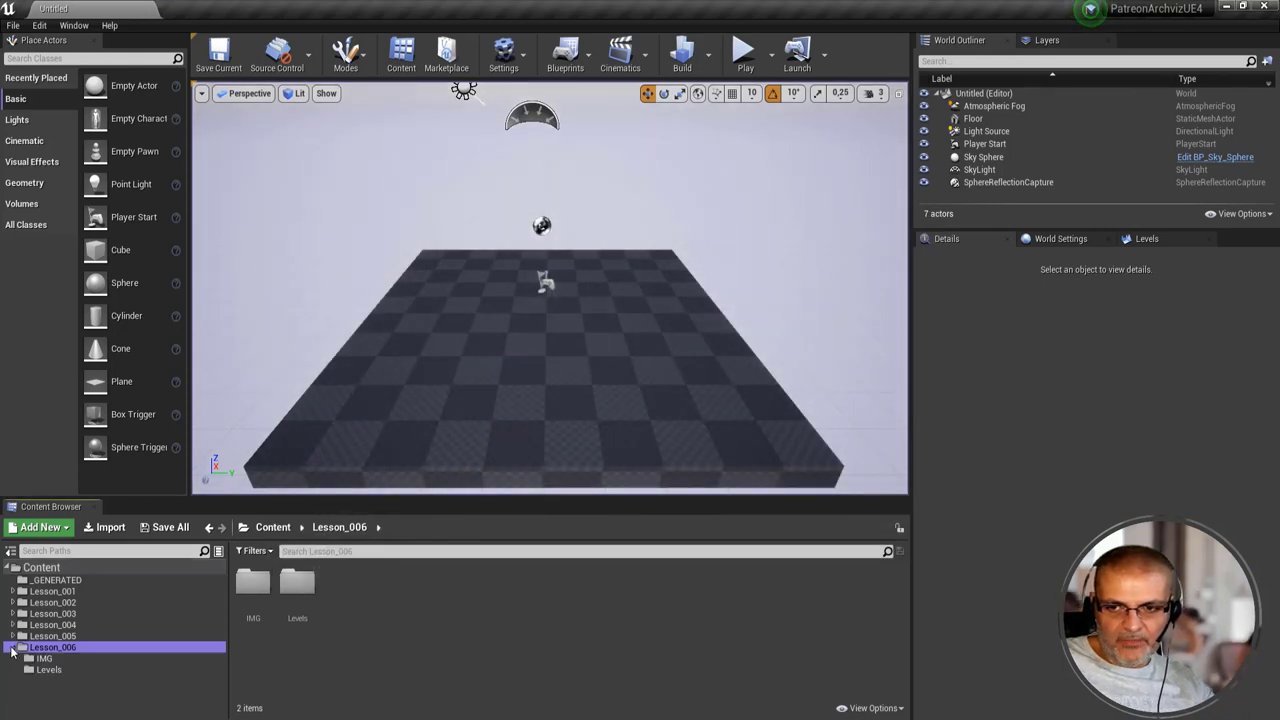
{"action": "left_click", "coordinate": [90, 669]}
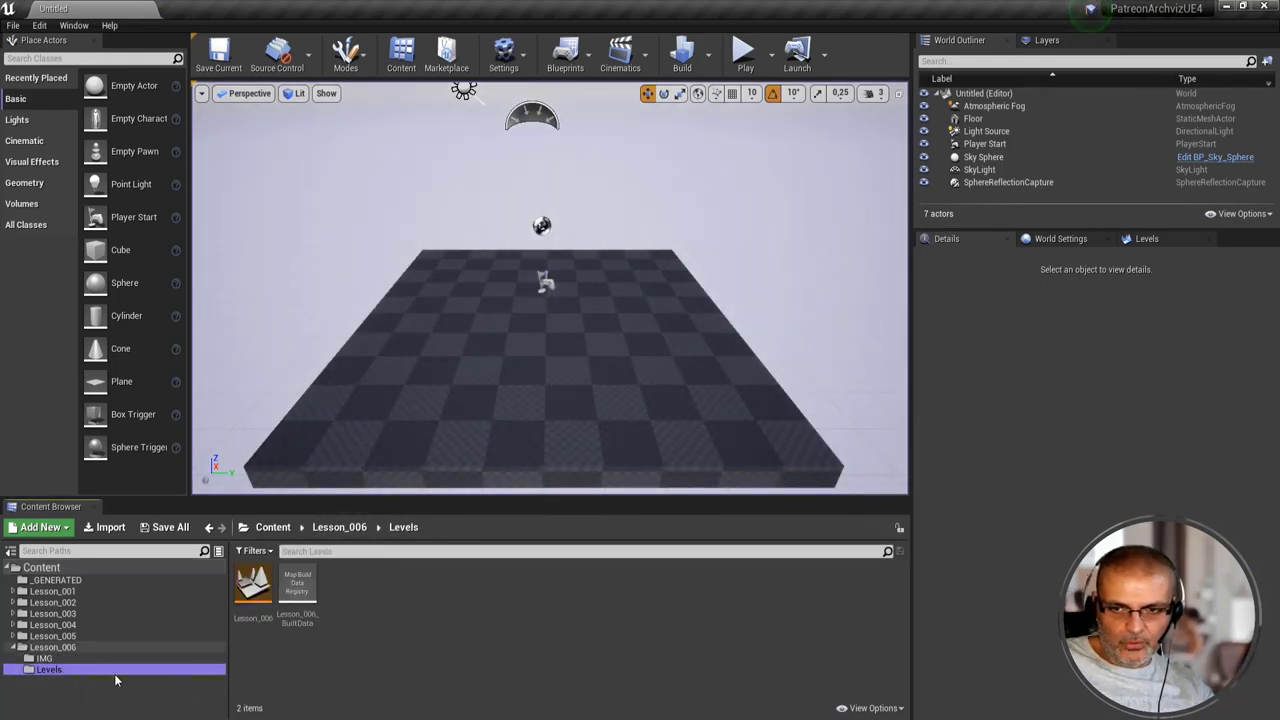
{"action": "double_click", "coordinate": [253, 585]}
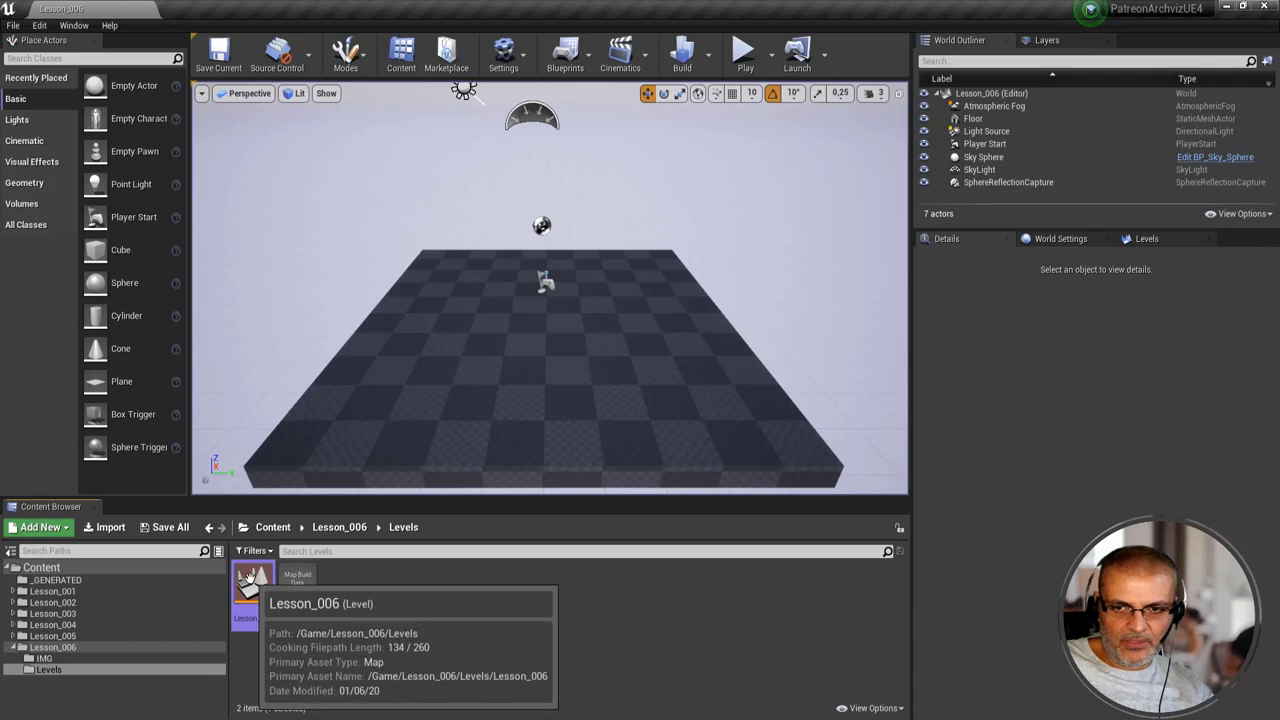
{"action": "double_click", "coordinate": [250, 578]}
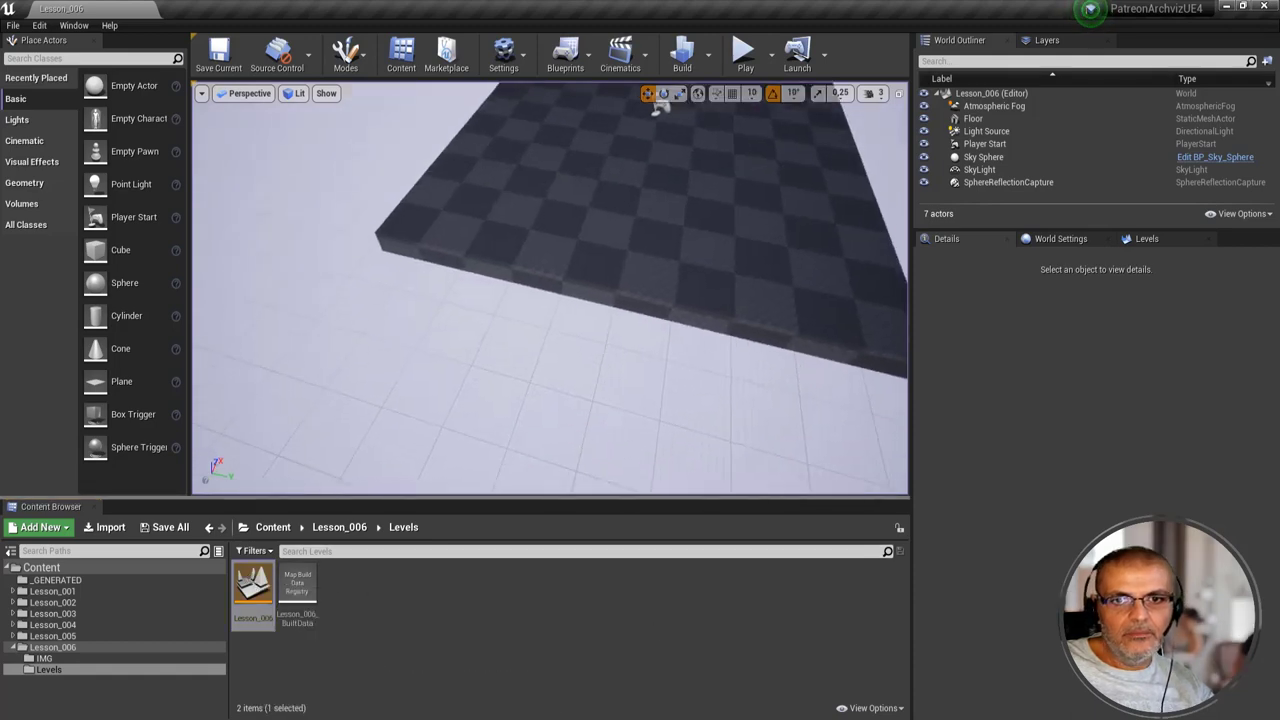
{"action": "right_click_drag", "start_coordinate": [524, 383], "coordinate": [549, 366]}
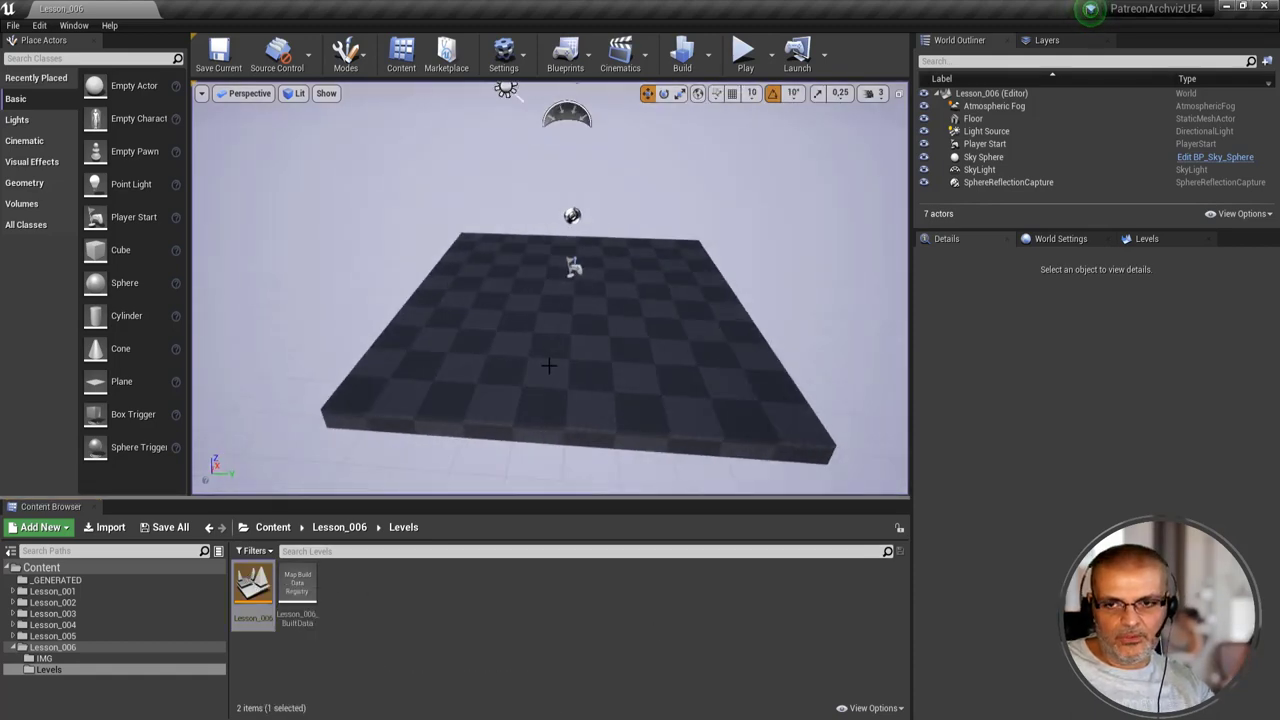
{"action": "scroll", "coordinate": [549, 366], "scroll_direction": "up", "scroll_amount": 3}
{"action": "left_click", "coordinate": [345, 55]}
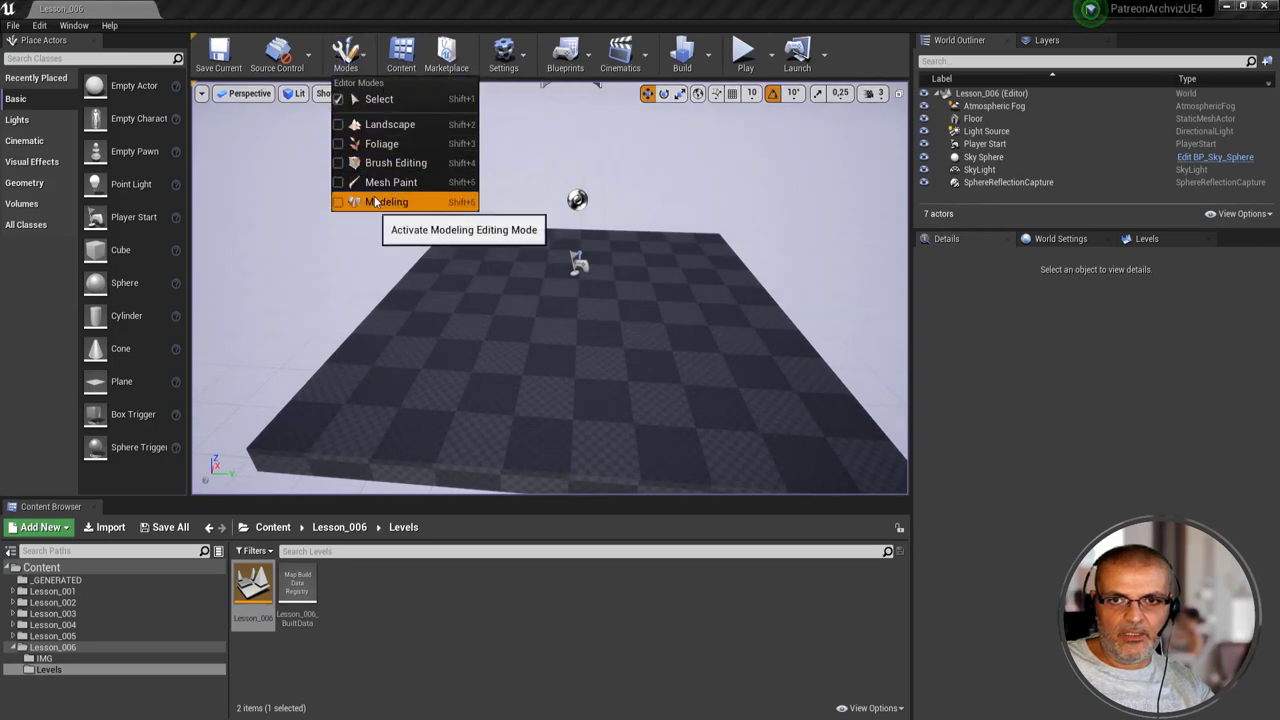
- Switch to Modeling mode and place a new box primitive, Box1, on the left of the floor
{"action": "left_click", "coordinate": [375, 203]}
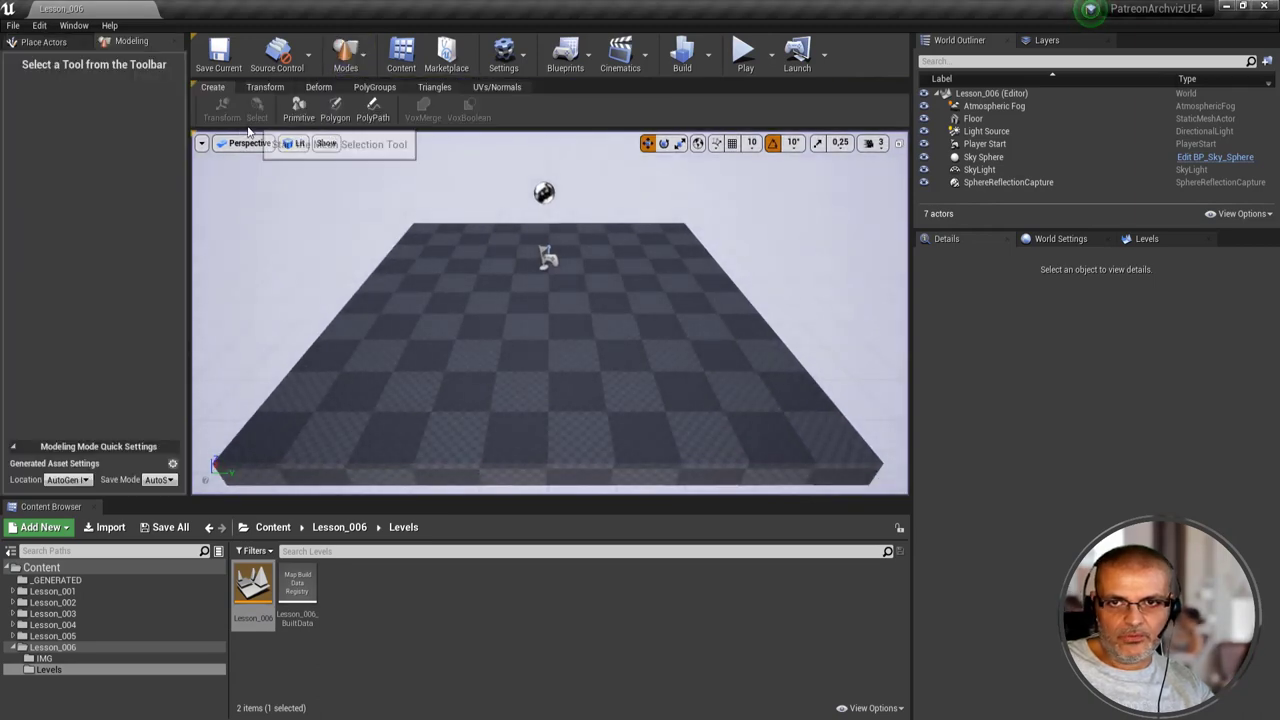
{"action": "left_click", "coordinate": [298, 106]}
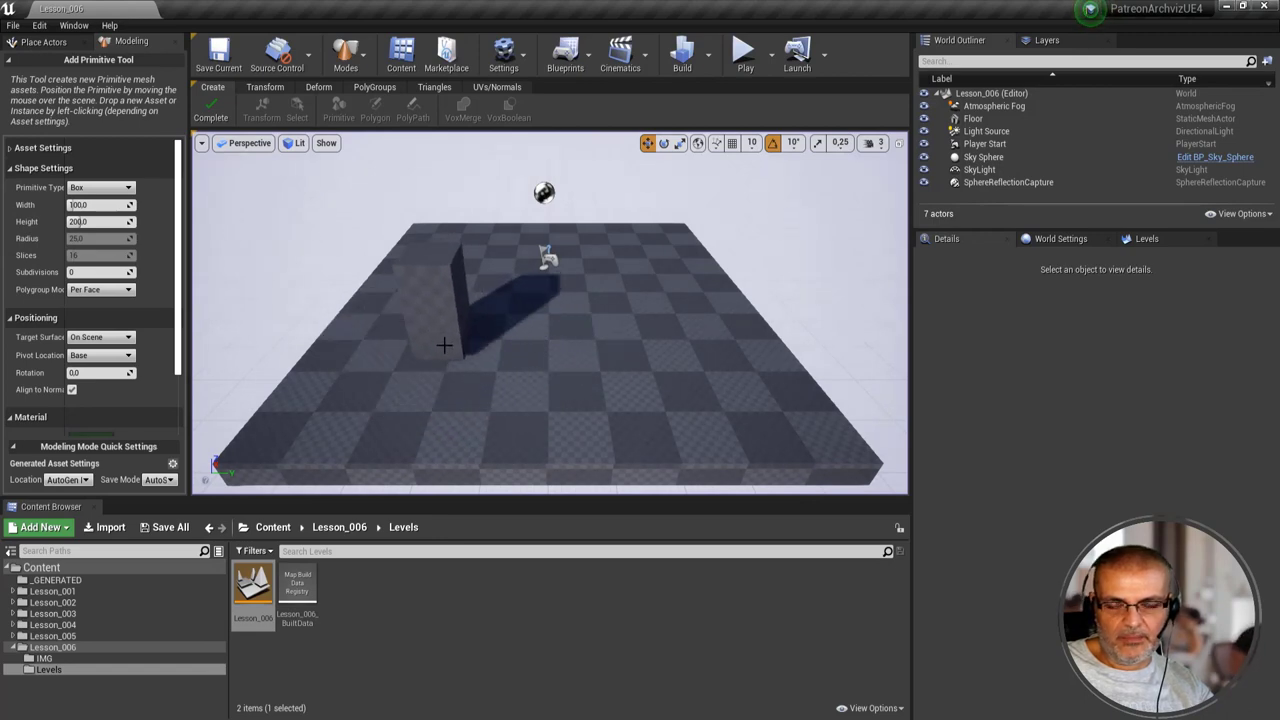
{"action": "left_click", "coordinate": [445, 342]}
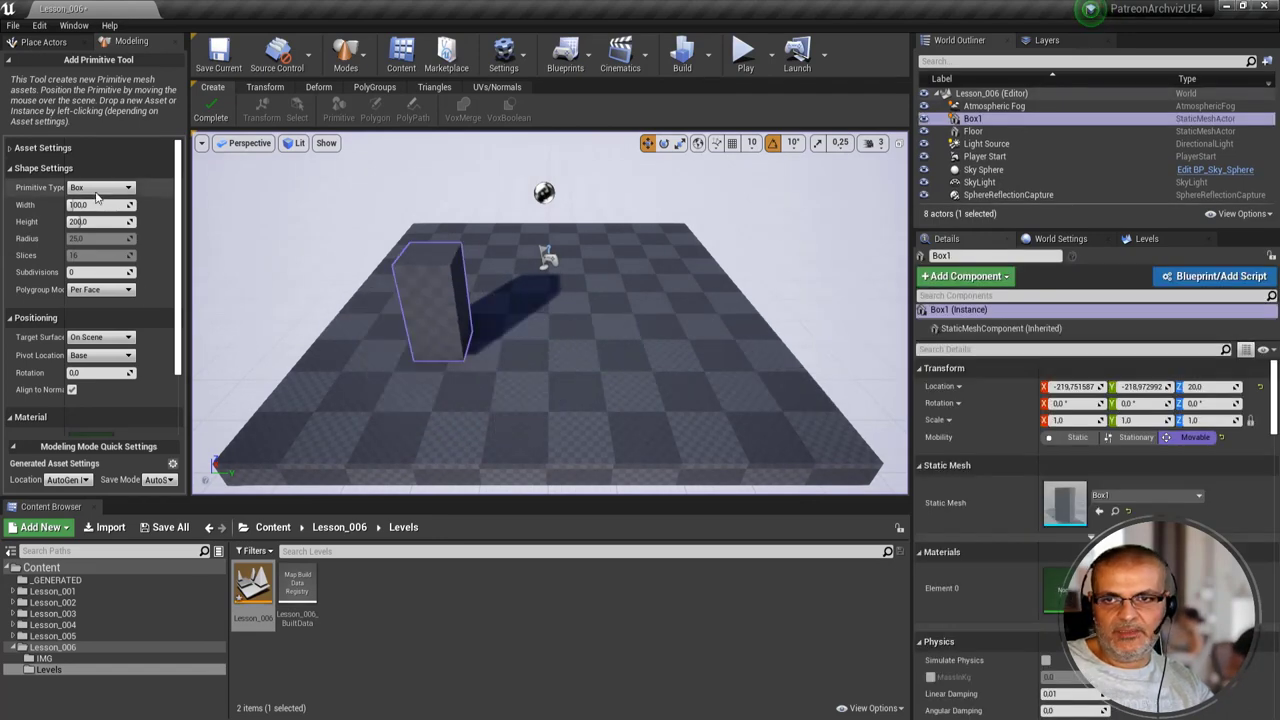
{"action": "left_click", "coordinate": [100, 187]}
- Place a Sphere Type 1 primitive with 20 subdivisions and width 200 overlapping Box1
{"action": "left_click", "coordinate": [117, 295]}
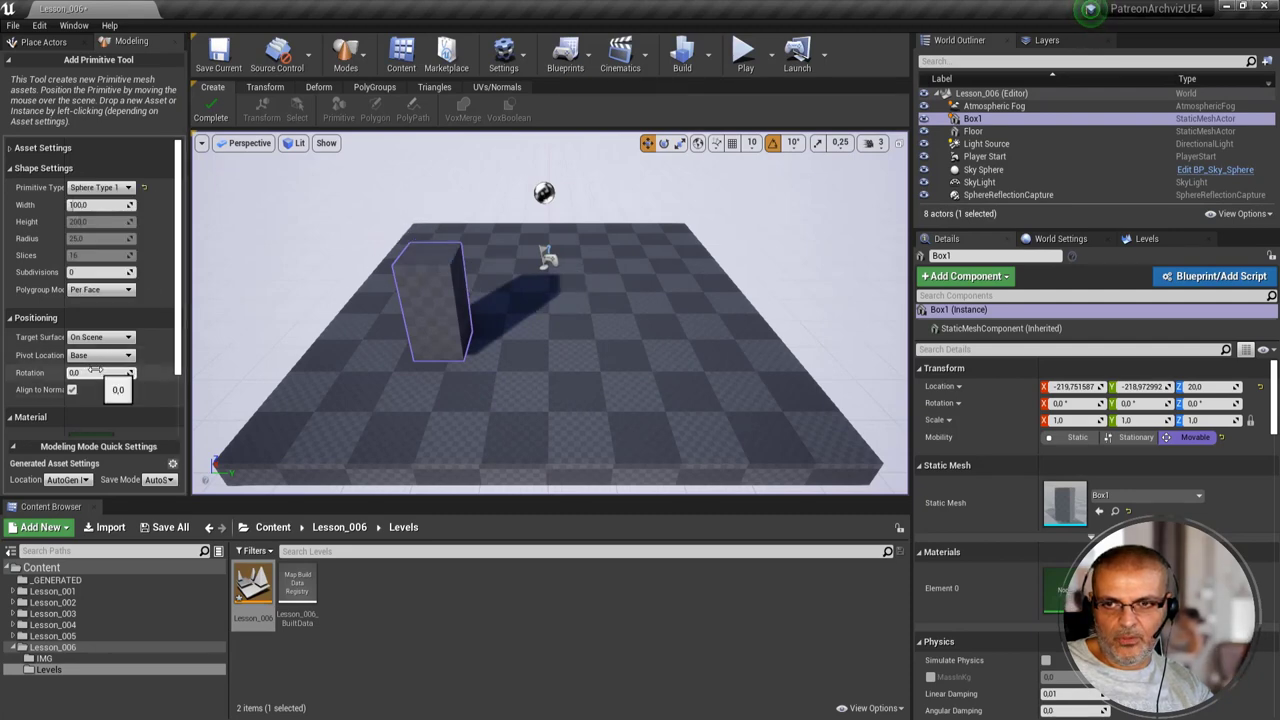
{"action": "left_click", "coordinate": [104, 271]}
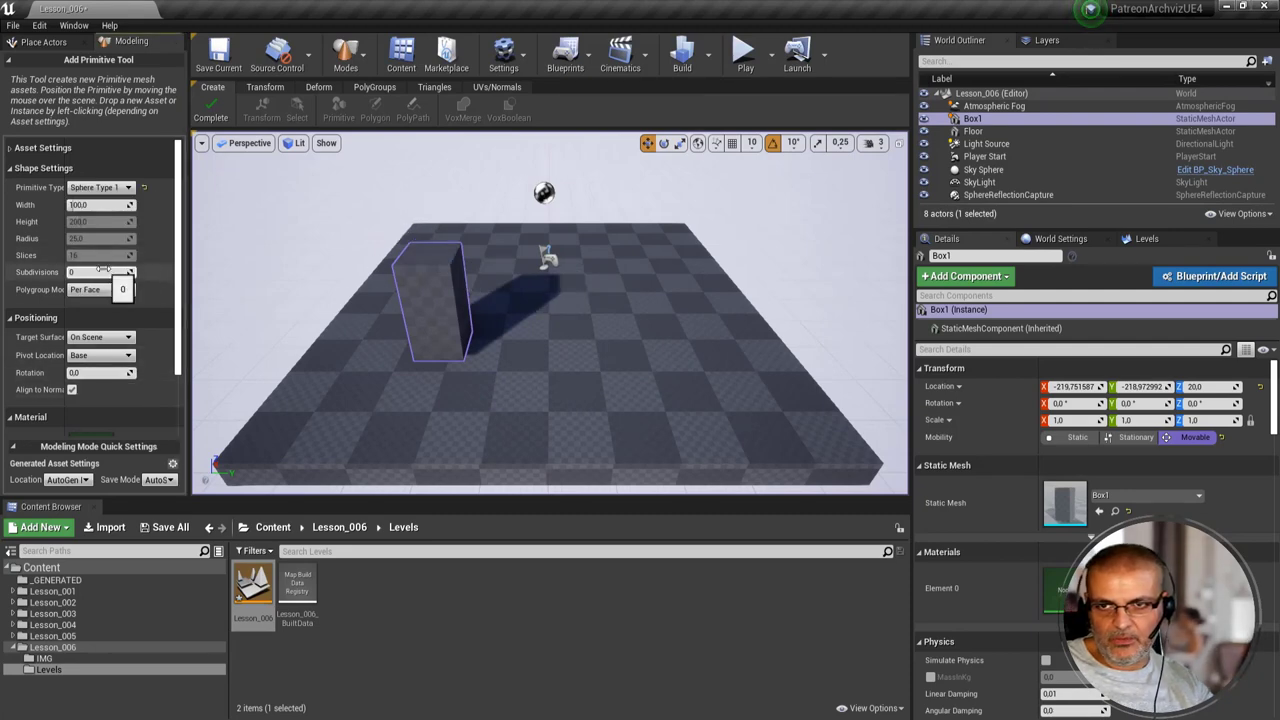
{"action": "type", "text": "20"}
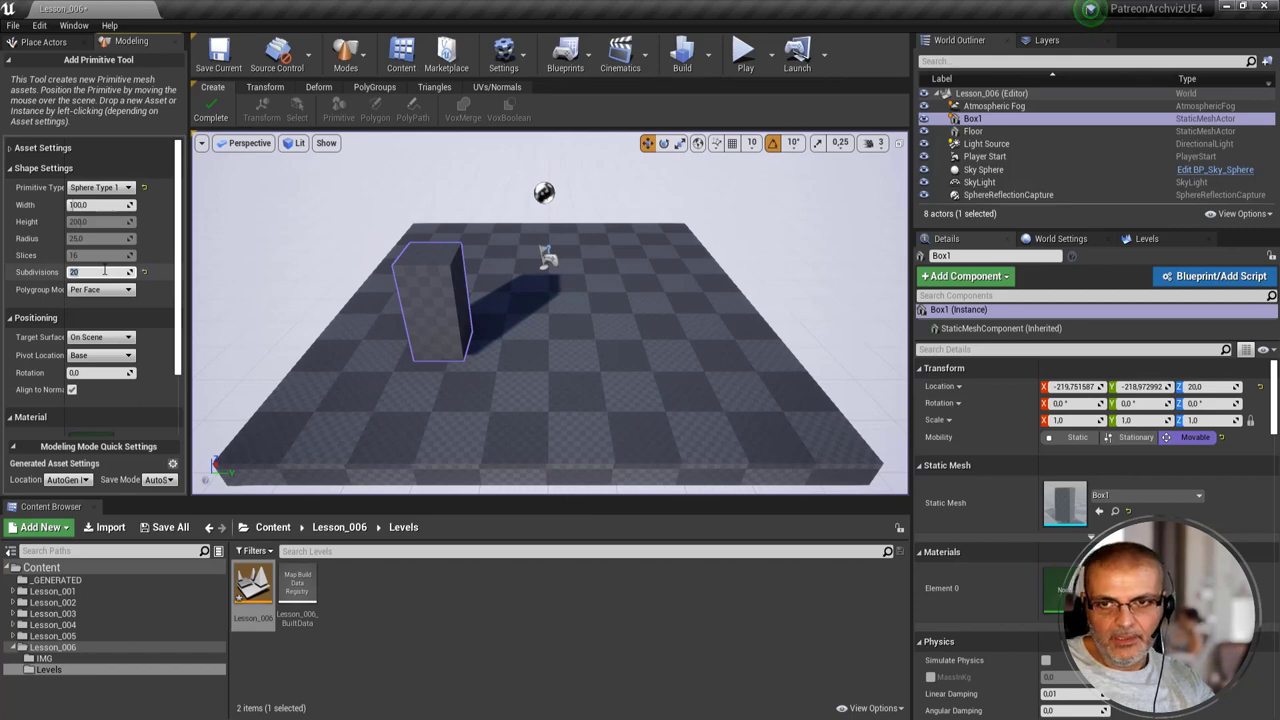
{"action": "key", "text": "Return"}
{"action": "left_click", "coordinate": [97, 204]}
{"action": "type", "text": "200"}
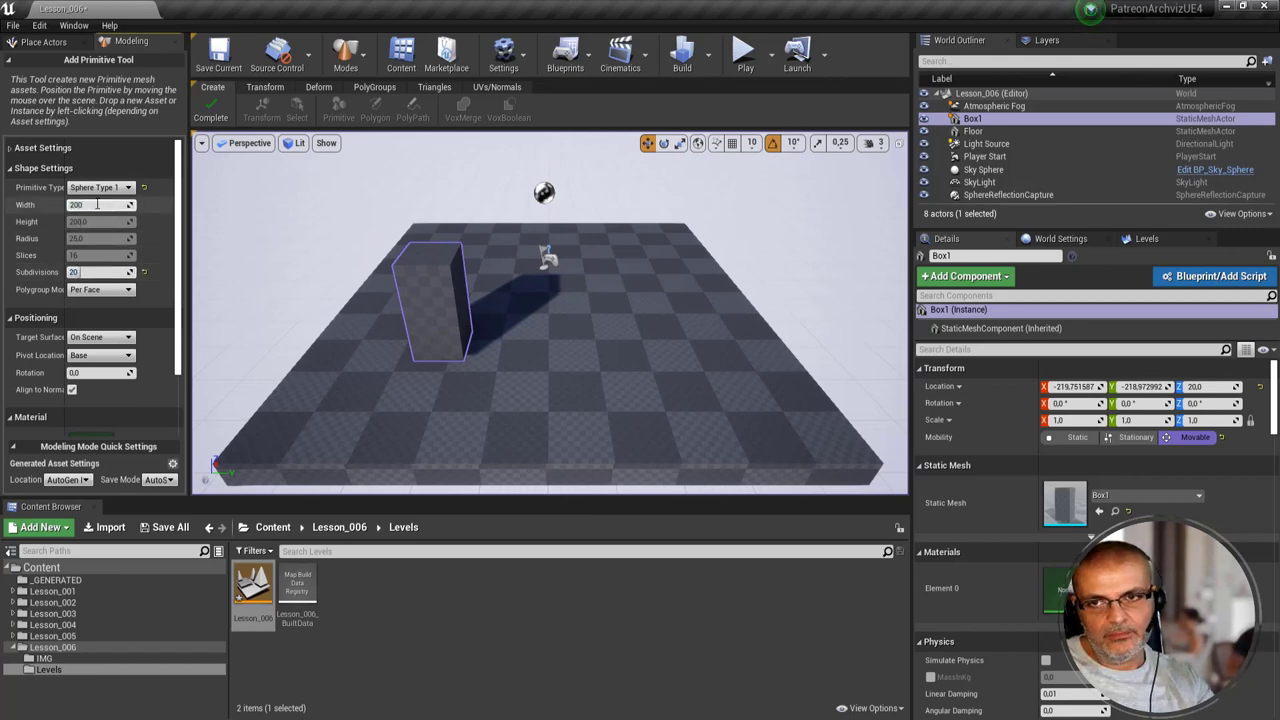
{"action": "key", "text": "Return"}
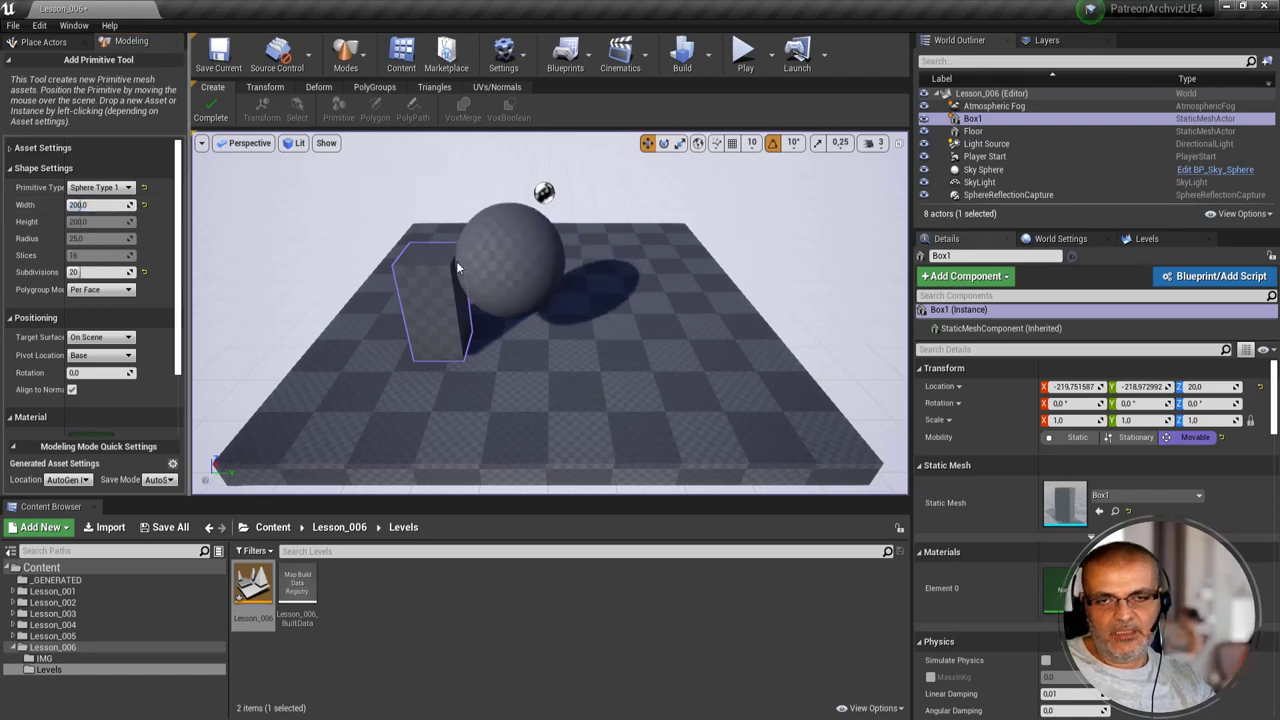
{"action": "left_click", "coordinate": [456, 261]}
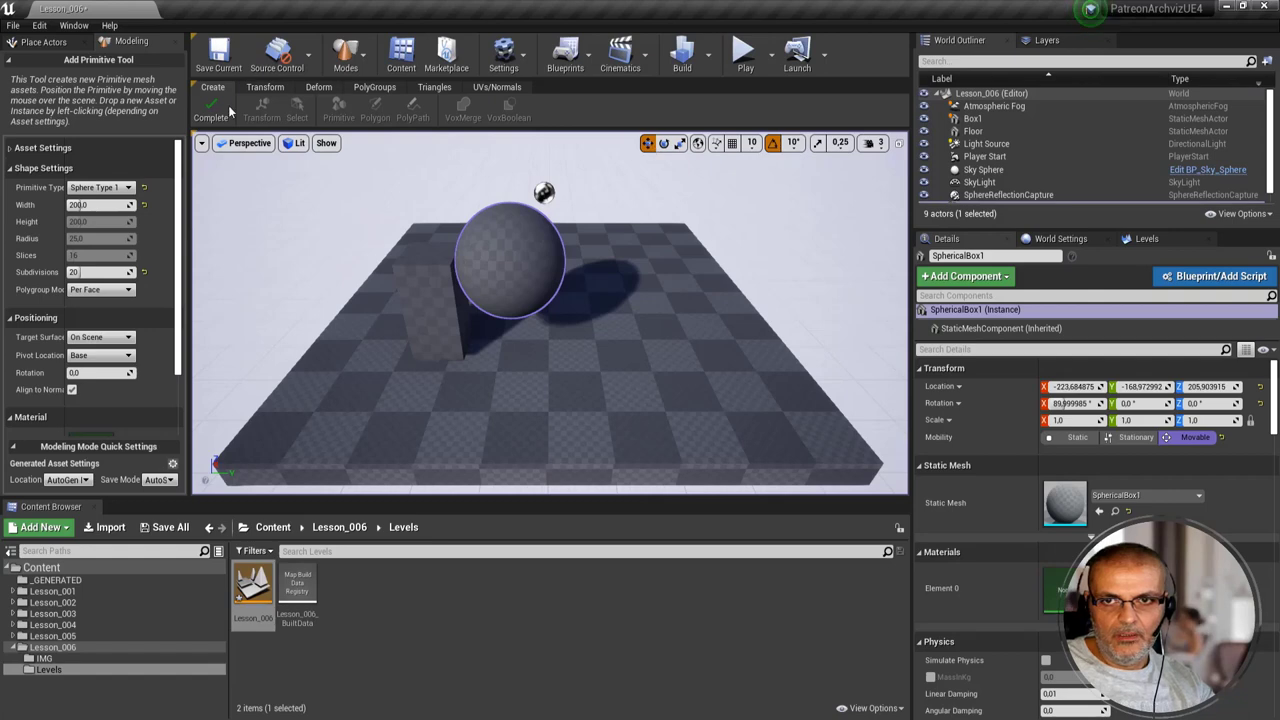
- Complete the sphere, slide it along Y into Box1's top corner, and select both meshes
{"action": "left_click", "coordinate": [226, 111]}
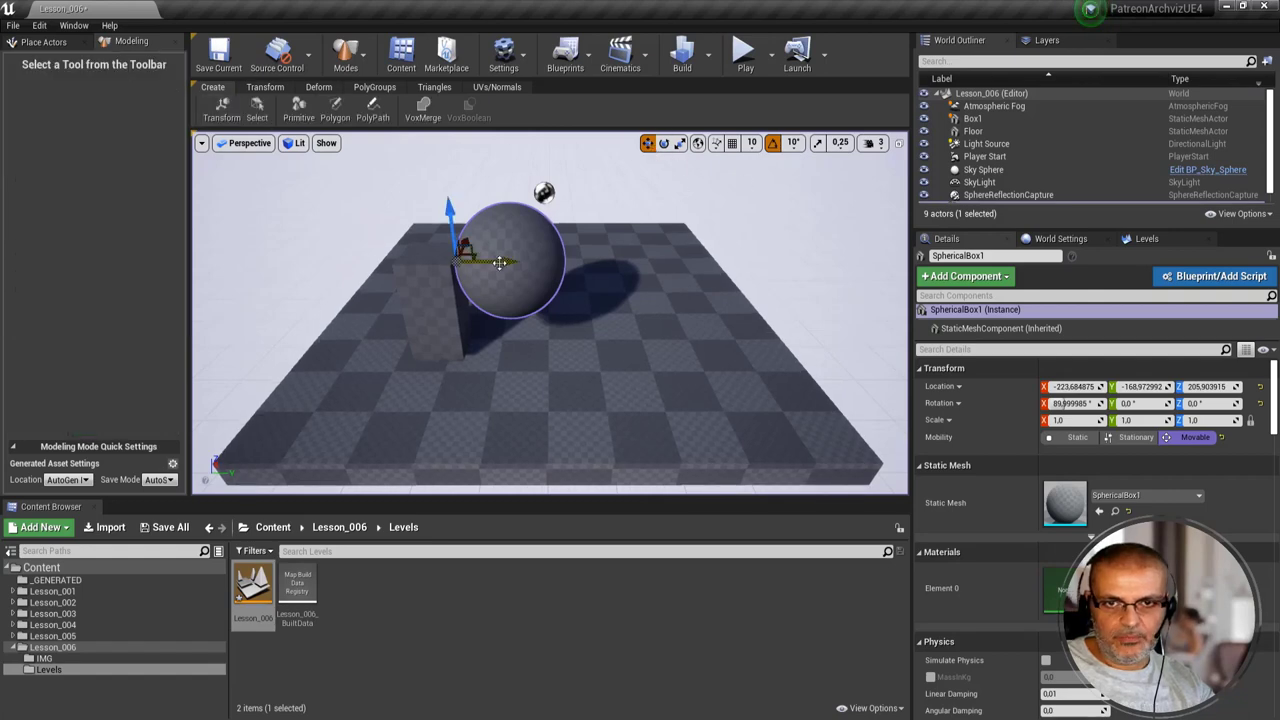
{"action": "left_click_drag", "start_coordinate": [500, 262], "coordinate": [484, 264]}
{"action": "key", "text": "f"}
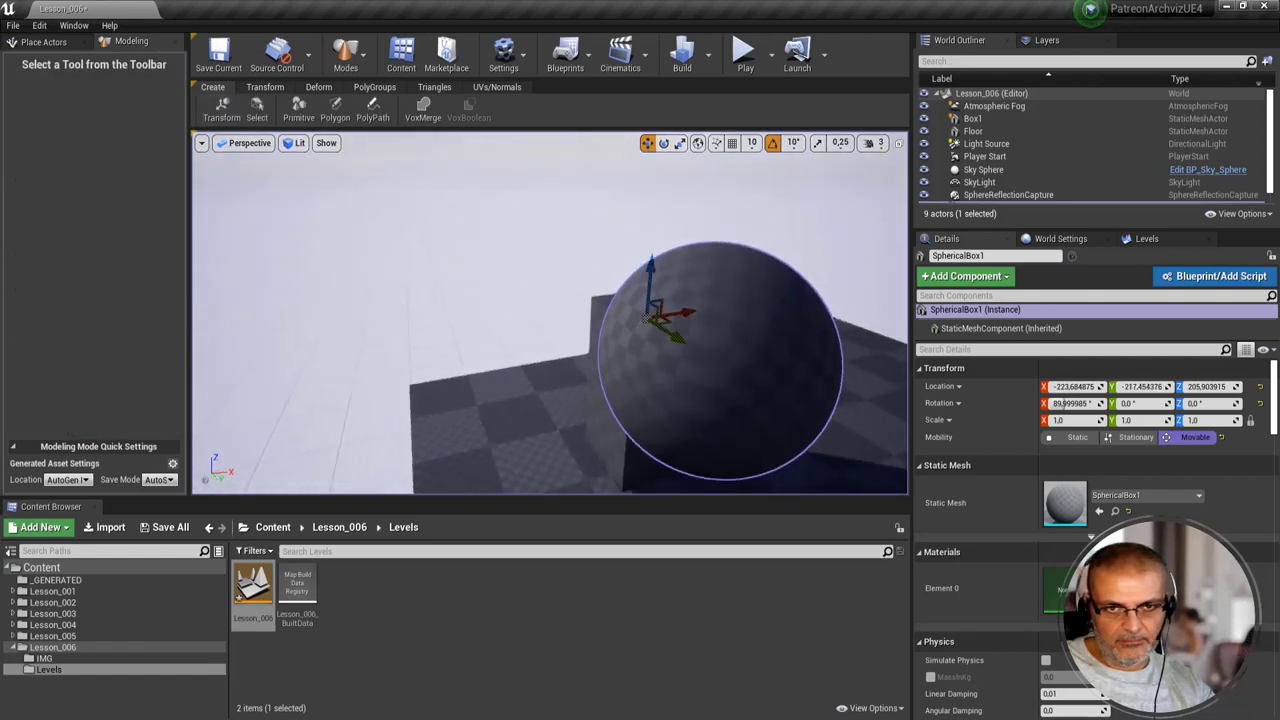
{"action": "mouse_move", "coordinate": [560, 320]}
{"action": "left_mouse_down", "text": "alt"}
{"action": "mouse_move", "coordinate": [700, 310]}
{"action": "mouse_move", "coordinate": [680, 305]}
{"action": "left_mouse_up", "text": "alt"}
{"action": "mouse_move", "coordinate": [585, 318]}
{"action": "left_mouse_down"}
{"action": "mouse_move", "coordinate": [606, 337]}
{"action": "mouse_move", "coordinate": [605, 360]}
{"action": "mouse_move", "coordinate": [572, 390]}
{"action": "left_mouse_up"}
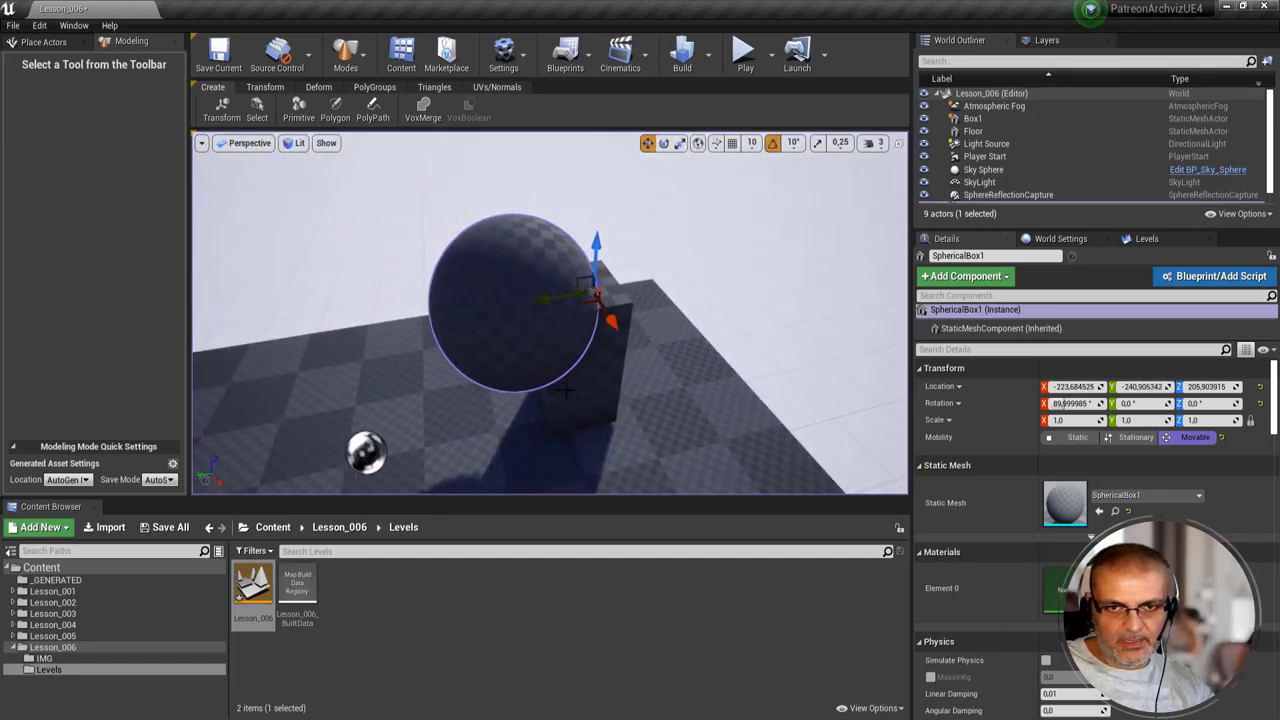
{"action": "left_click", "coordinate": [572, 390]}
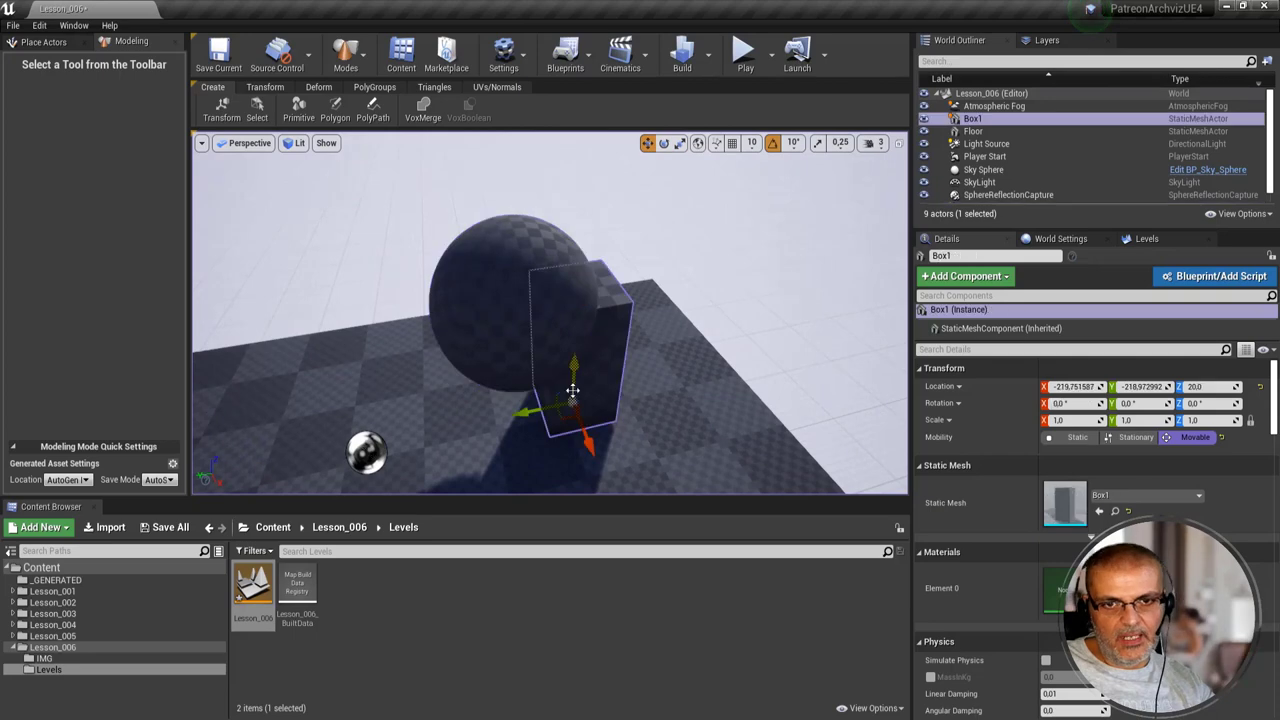
{"action": "left_click", "coordinate": [480, 280], "text": "ctrl"}
- Start Voxel Boolean on Box1 and the sphere, inspecting the carved mesh in Brush Wireframe, then Lit
{"action": "left_click", "coordinate": [469, 110]}
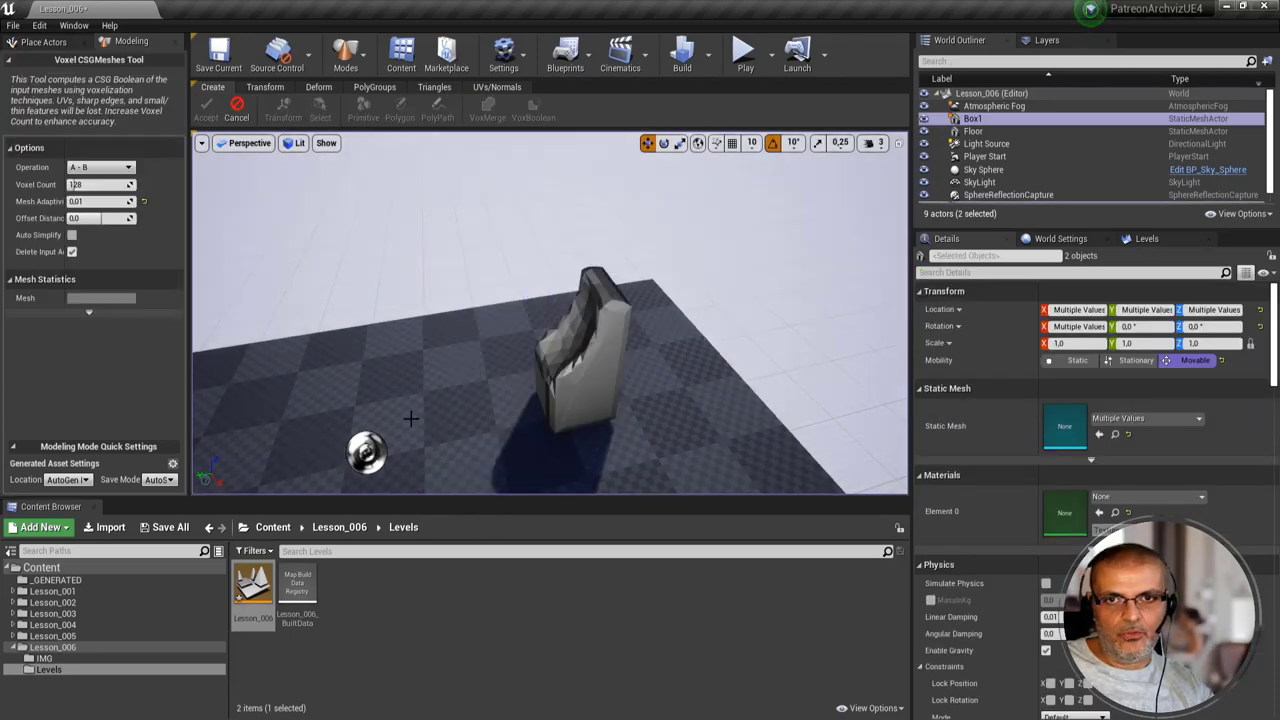
{"action": "mouse_move", "coordinate": [410, 418]}
{"action": "left_mouse_down", "text": "alt"}
{"action": "mouse_move", "coordinate": [371, 443]}
{"action": "mouse_move", "coordinate": [505, 422]}
{"action": "left_mouse_up", "text": "alt"}
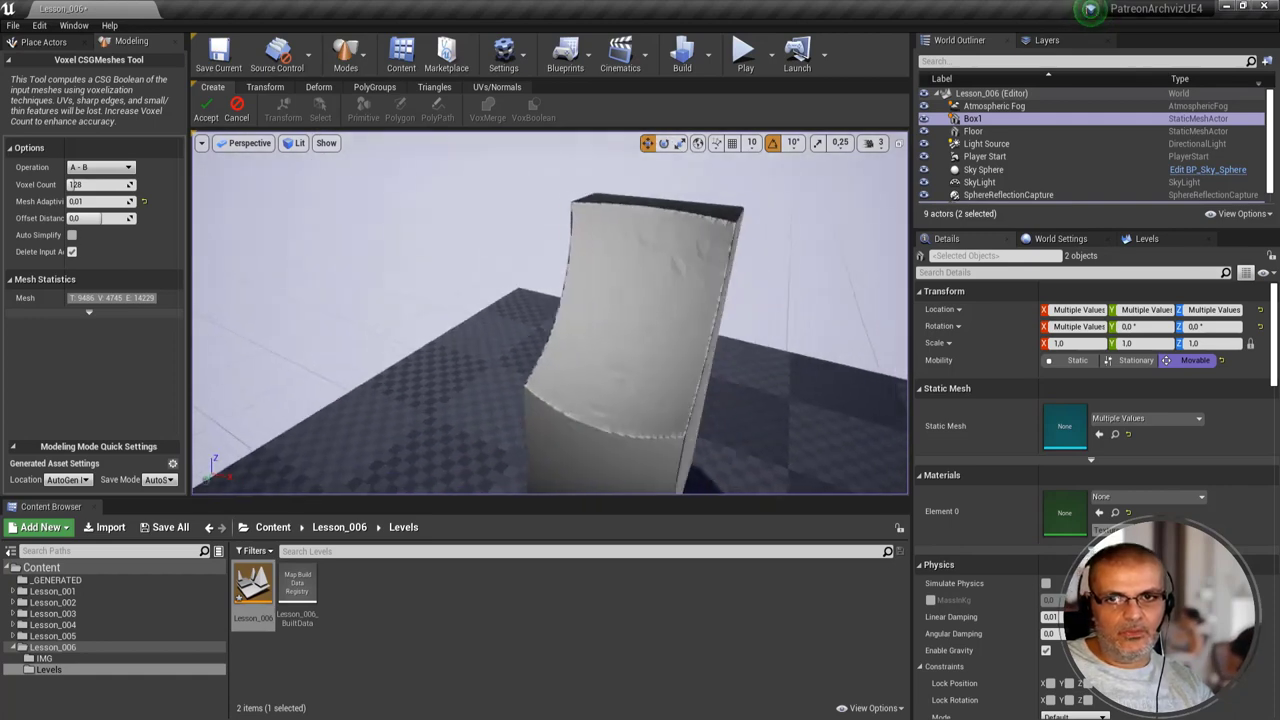
{"action": "left_click", "coordinate": [250, 143]}
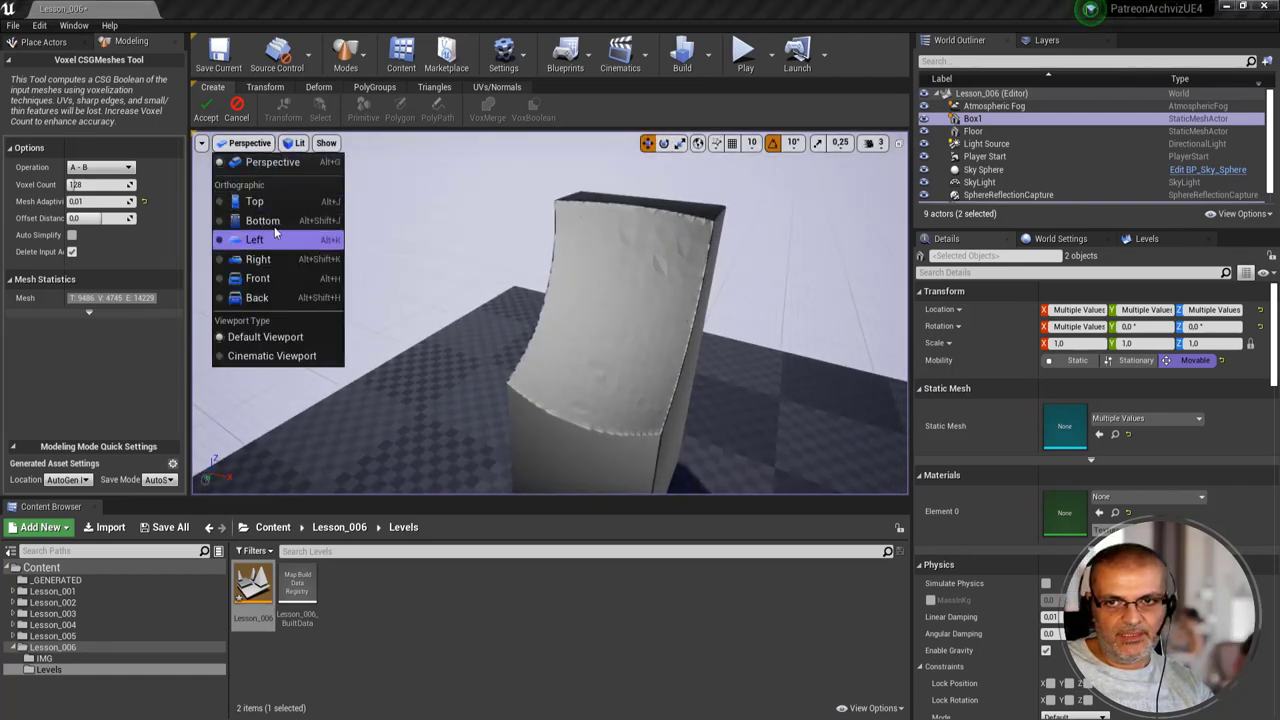
{"action": "left_click", "coordinate": [285, 143]}
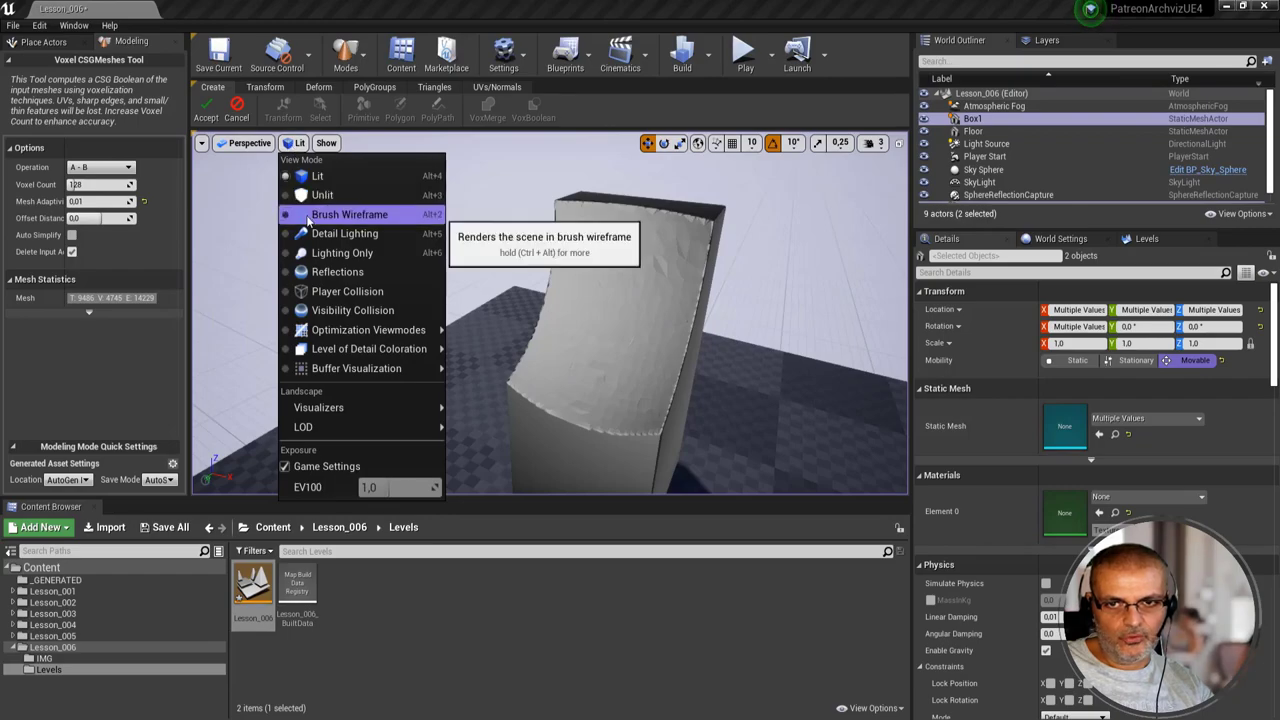
{"action": "left_click", "coordinate": [360, 214]}
{"action": "mouse_move", "coordinate": [549, 312]}
{"action": "left_mouse_down", "text": "alt"}
{"action": "mouse_move", "coordinate": [560, 330]}
{"action": "mouse_move", "coordinate": [565, 312]}
{"action": "left_mouse_up", "text": "alt"}
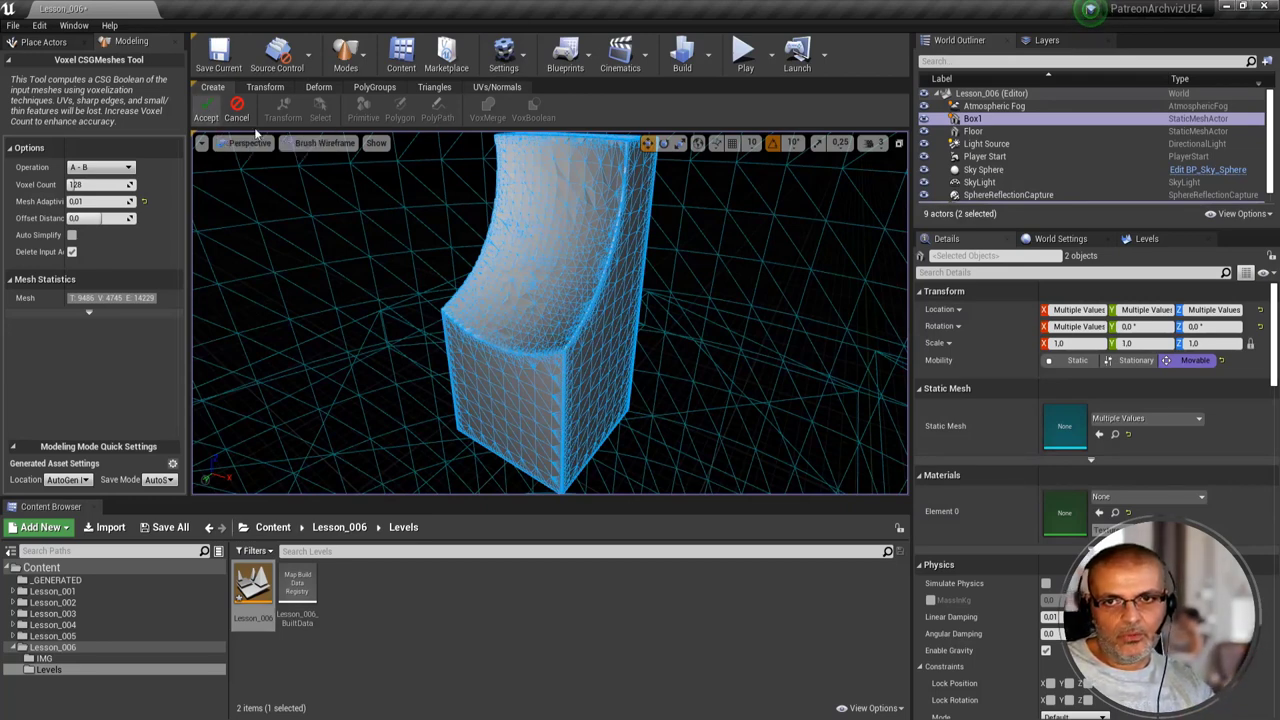
{"action": "left_click", "coordinate": [325, 152]}
{"action": "left_click", "coordinate": [325, 176]}
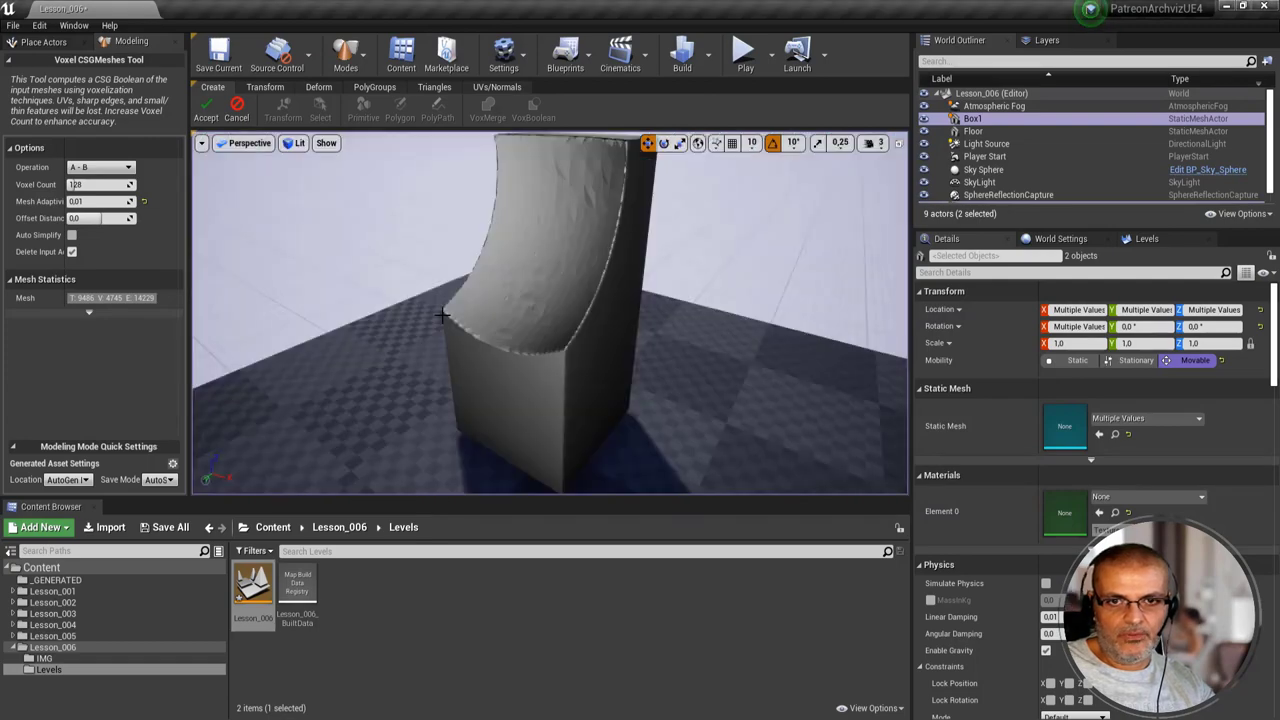
{"action": "right_click_drag", "start_coordinate": [325, 176], "coordinate": [325, 230]}
{"action": "right_click_drag", "start_coordinate": [501, 396], "coordinate": [501, 396]}
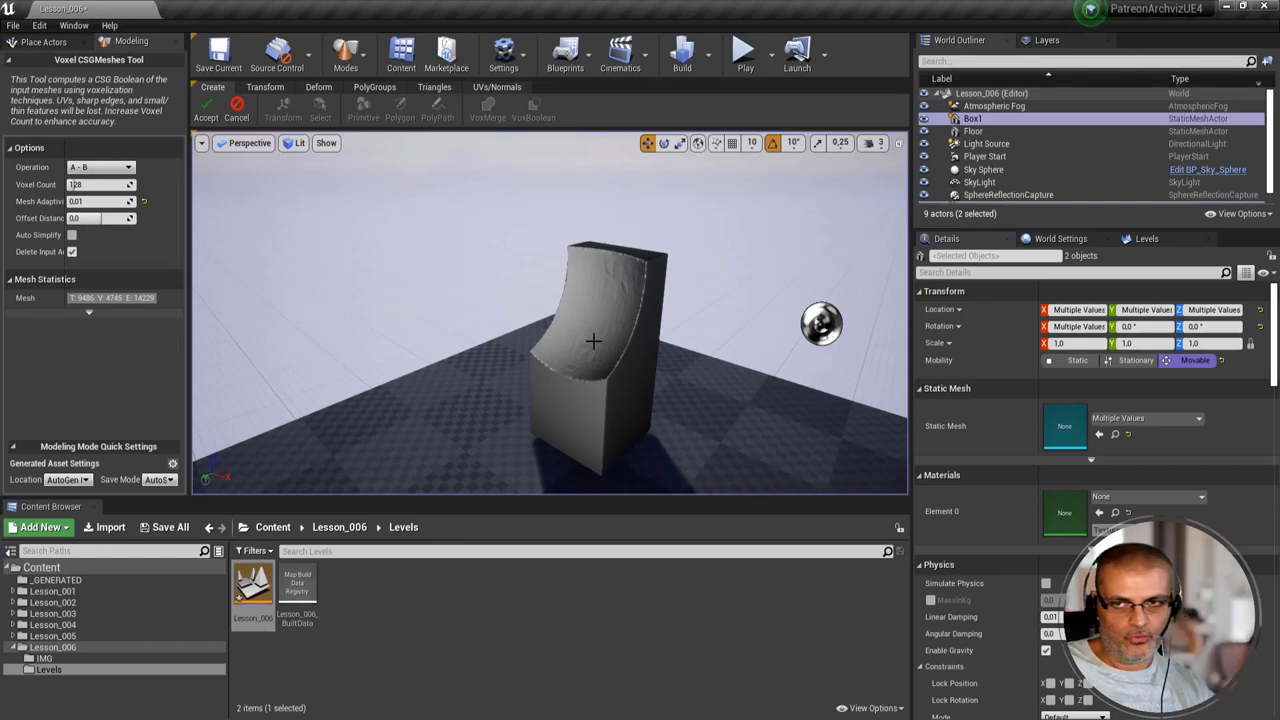
- Preview the boolean result with the B - A, Intersect and Union operations
{"action": "left_click", "coordinate": [85, 166]}
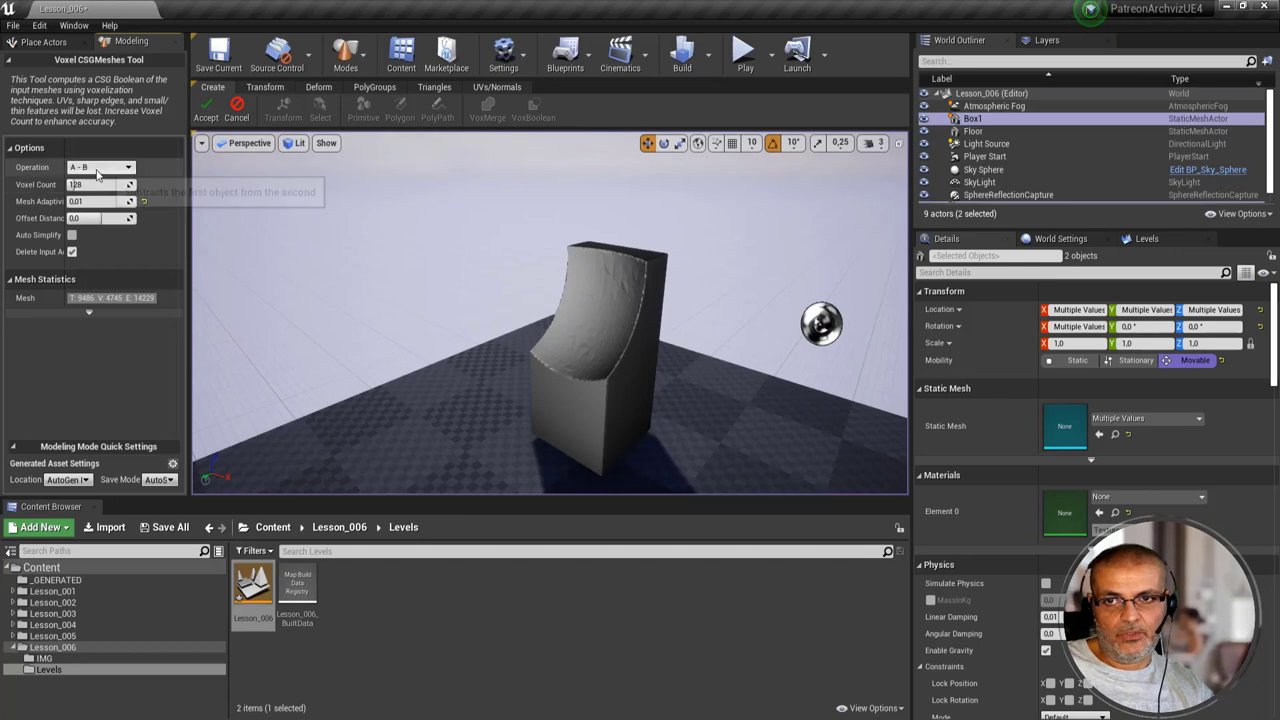
{"action": "left_click", "coordinate": [97, 190]}
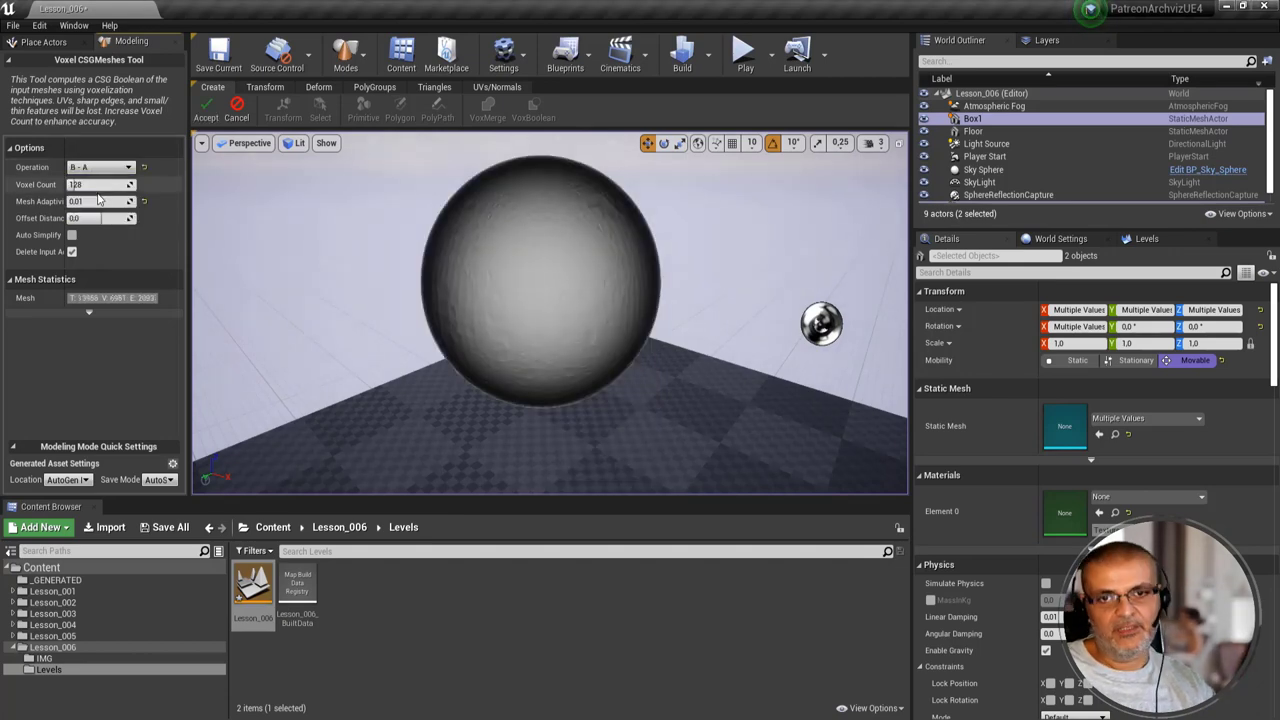
{"action": "right_click_drag", "start_coordinate": [694, 277], "coordinate": [694, 277]}
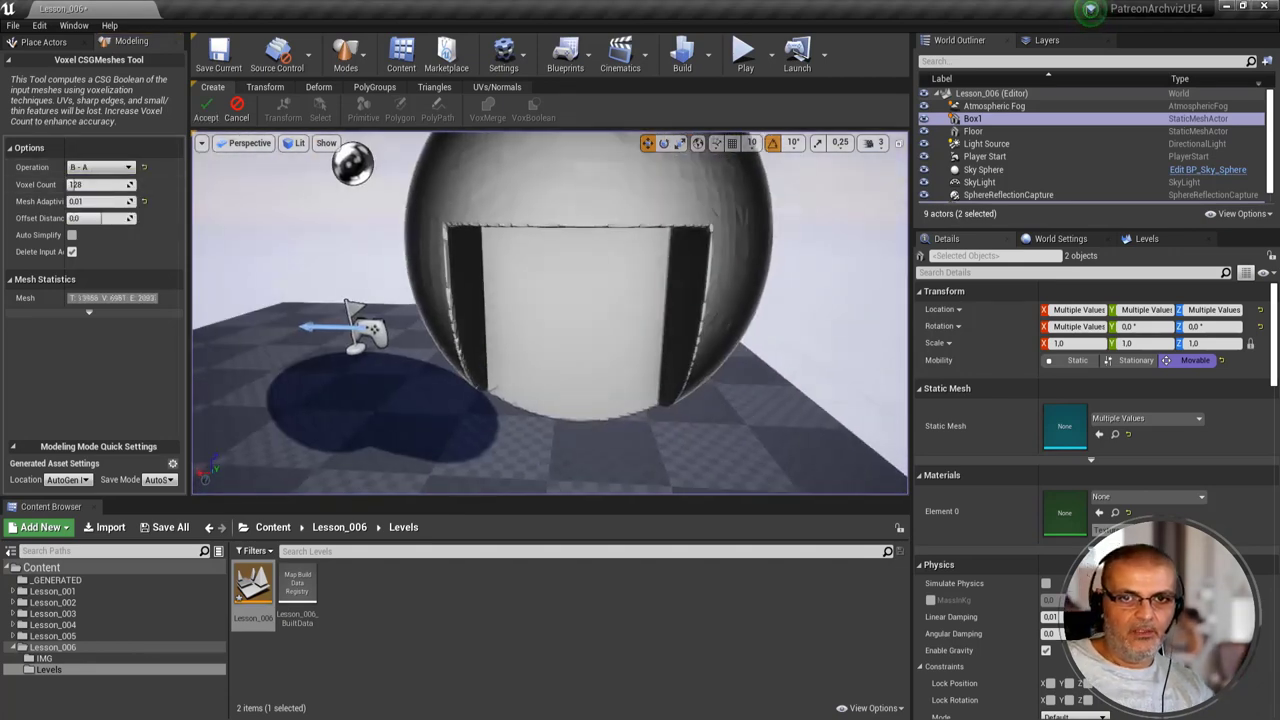
{"action": "right_click_drag", "start_coordinate": [205, 150], "coordinate": [205, 150]}
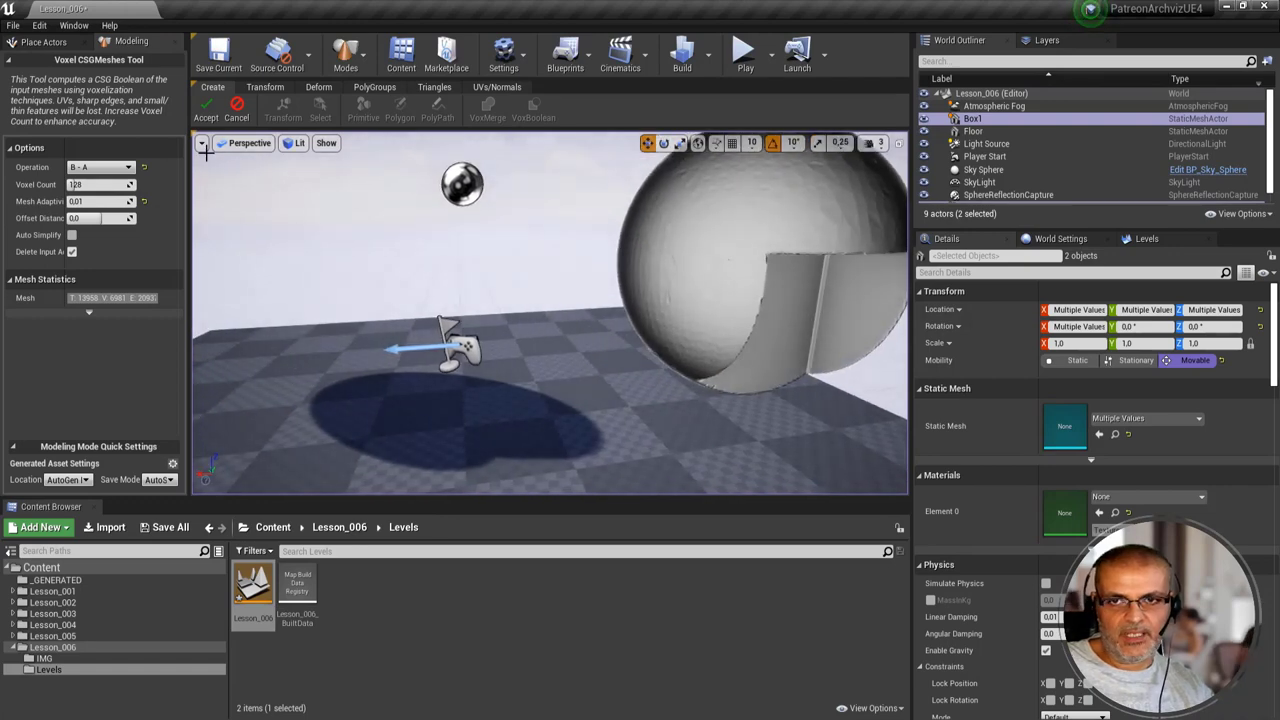
{"action": "left_click", "coordinate": [100, 167]}
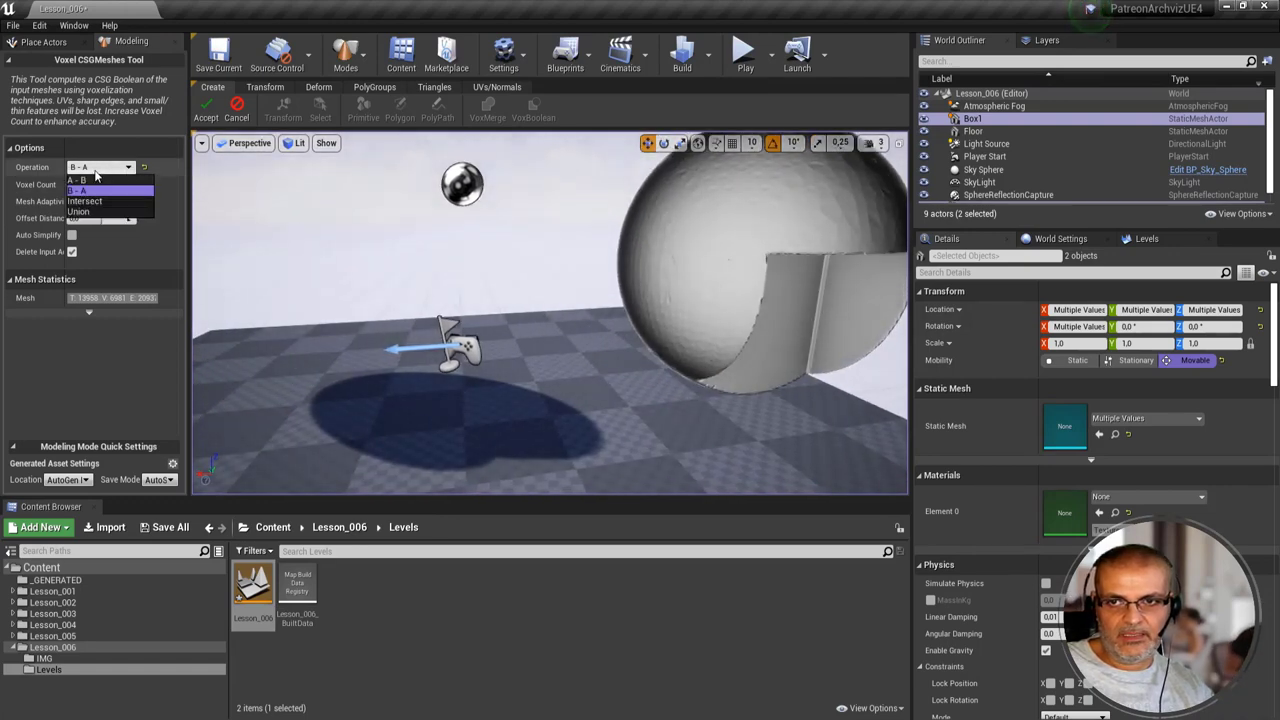
{"action": "left_click", "coordinate": [100, 201]}
{"action": "right_click_drag", "start_coordinate": [586, 309], "coordinate": [597, 307]}
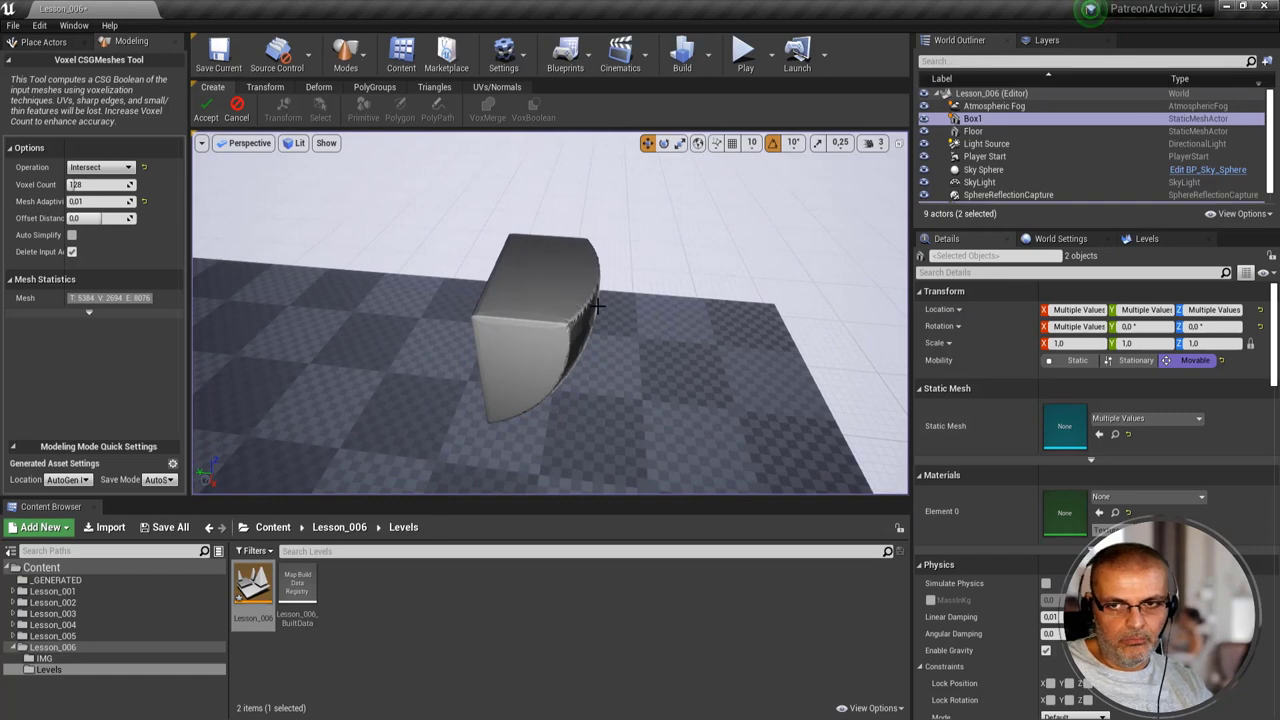
{"action": "left_click", "coordinate": [100, 167]}
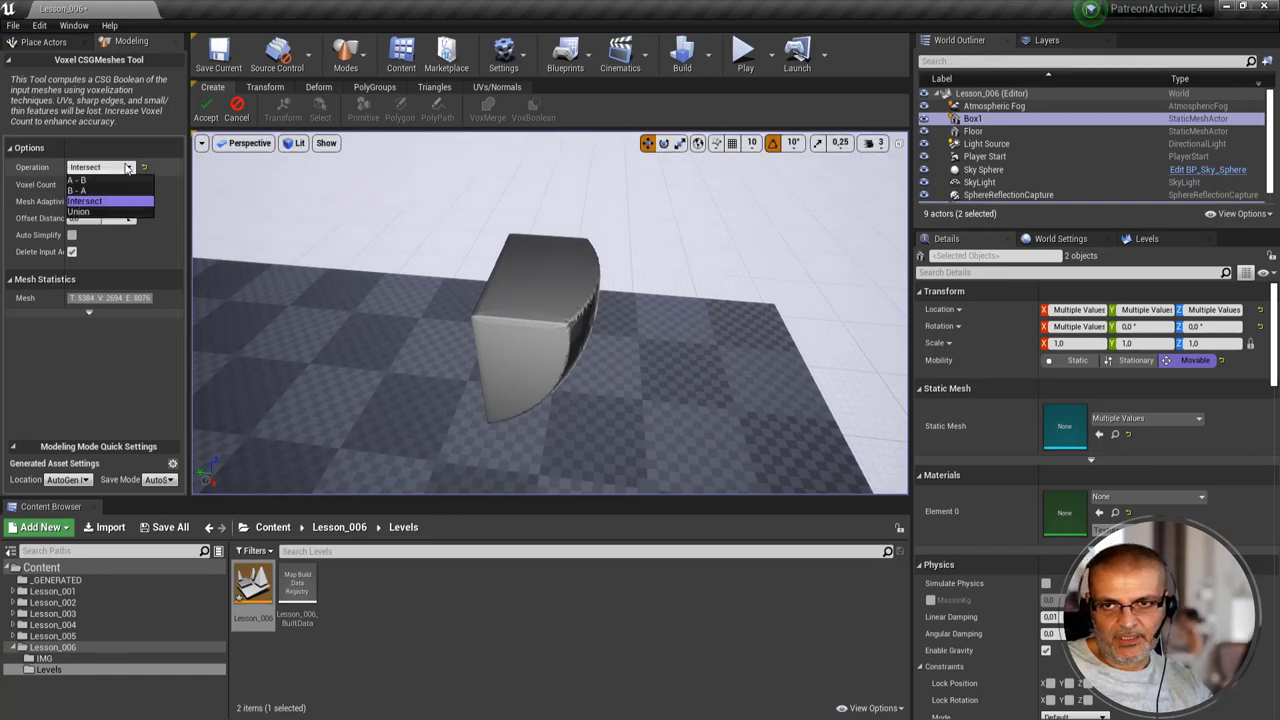
{"action": "left_click", "coordinate": [108, 211]}
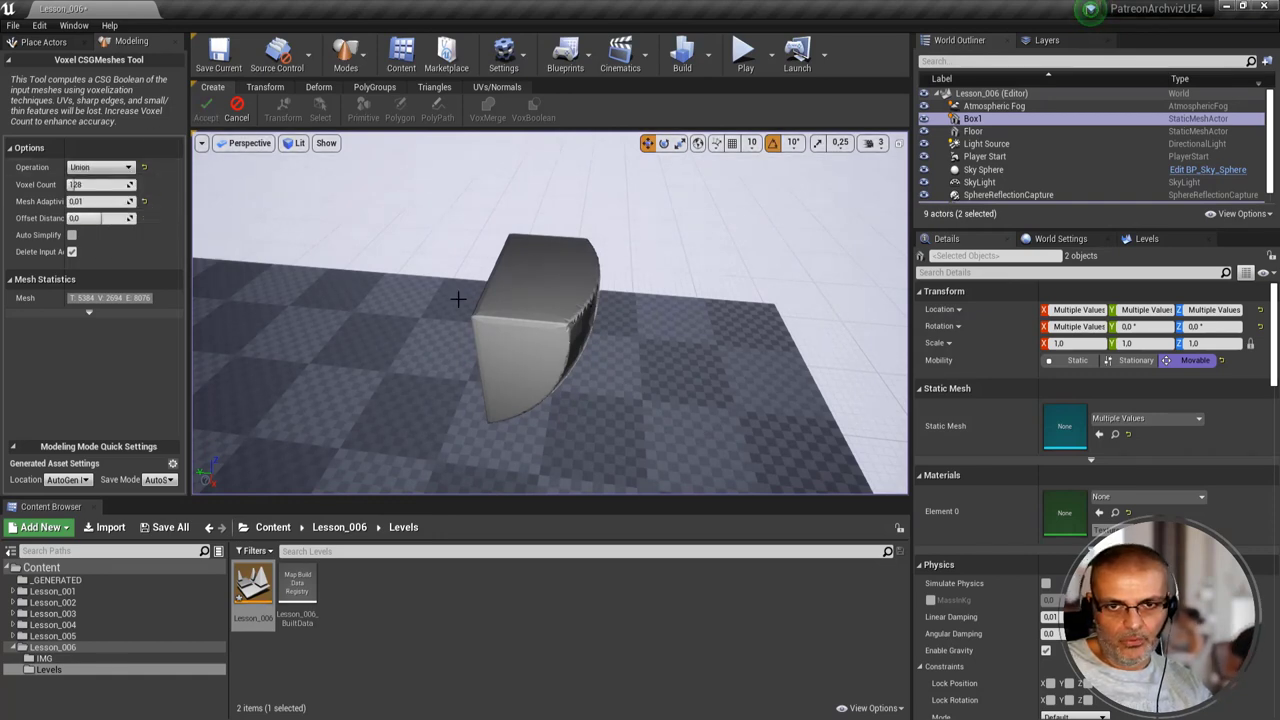
- Set the operation back to B - A and Voxel Count to 1024
{"action": "left_click", "coordinate": [105, 167]}
{"action": "left_click", "coordinate": [102, 189]}
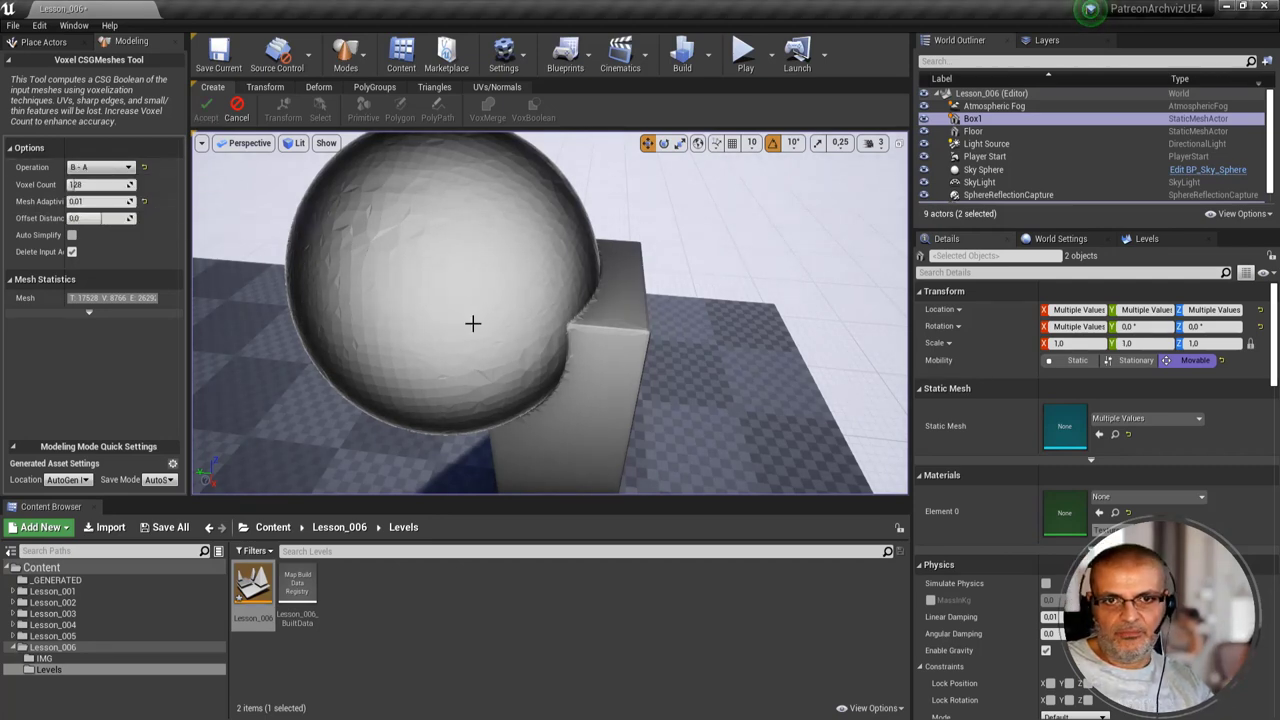
{"action": "mouse_move", "coordinate": [473, 323]}
{"action": "right_mouse_down"}
{"action": "mouse_move", "coordinate": [520, 330]}
{"action": "mouse_move", "coordinate": [475, 323]}
{"action": "right_mouse_up"}
{"action": "left_click", "coordinate": [100, 184]}
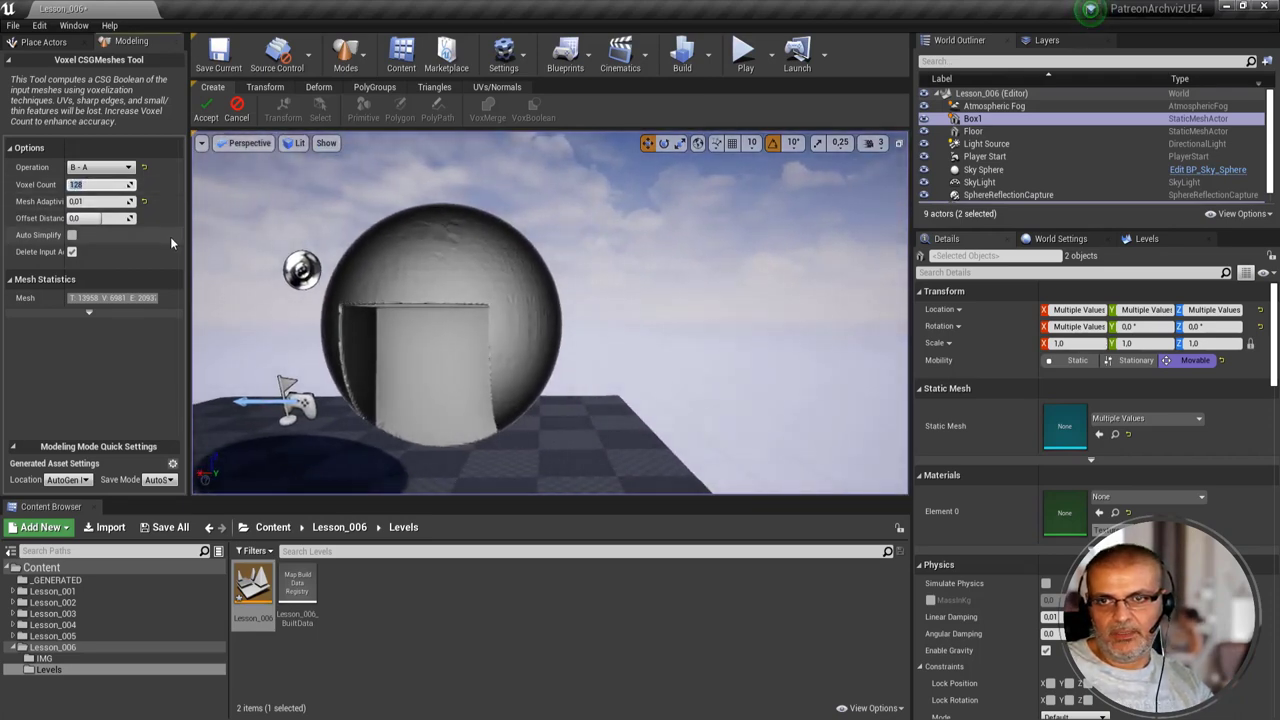
{"action": "type", "text": "1024"}
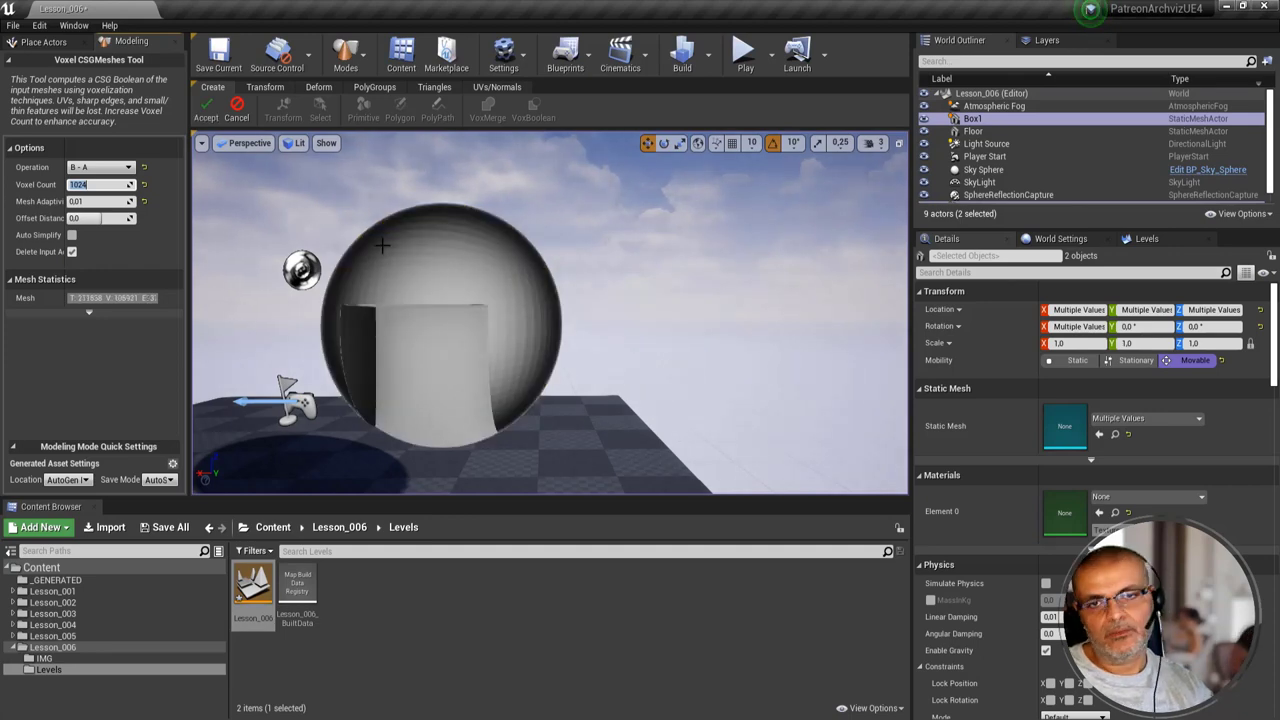
- Accept the boolean, turning the hollowed sphere into a new CSGMesh actor
{"action": "left_click_drag", "start_coordinate": [380, 245], "coordinate": [378, 166]}
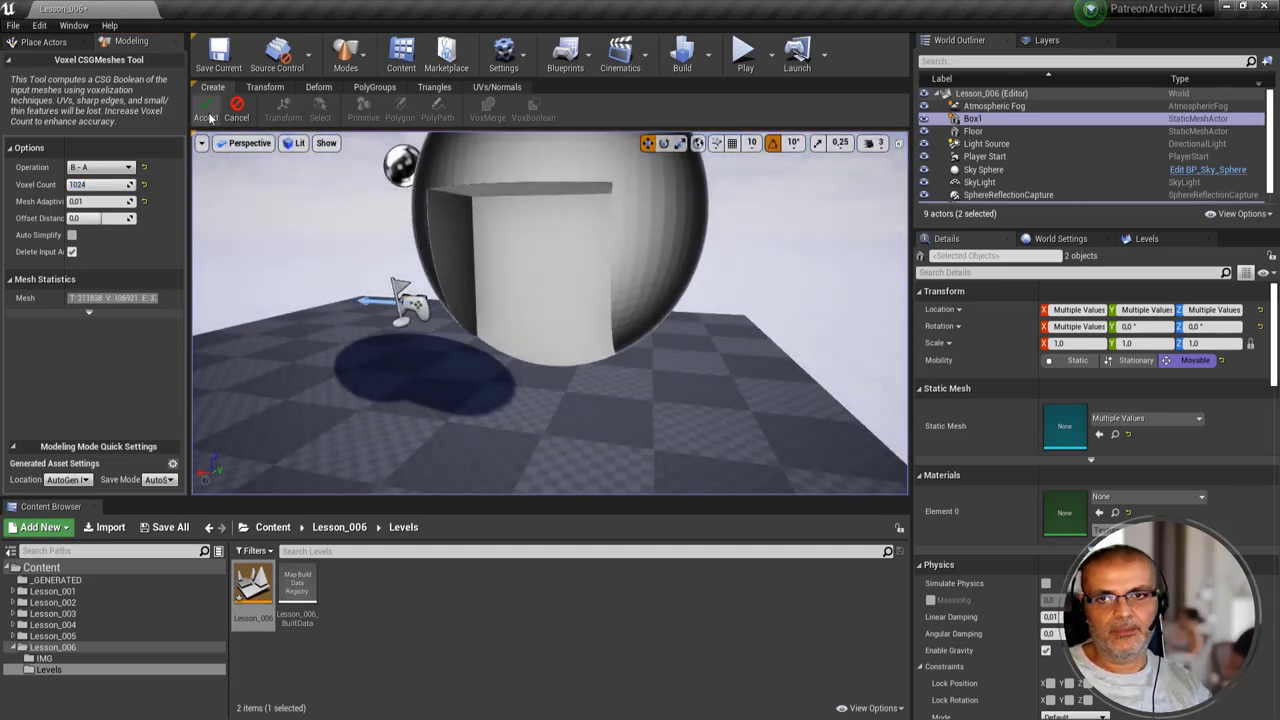
{"action": "left_click", "coordinate": [206, 108]}
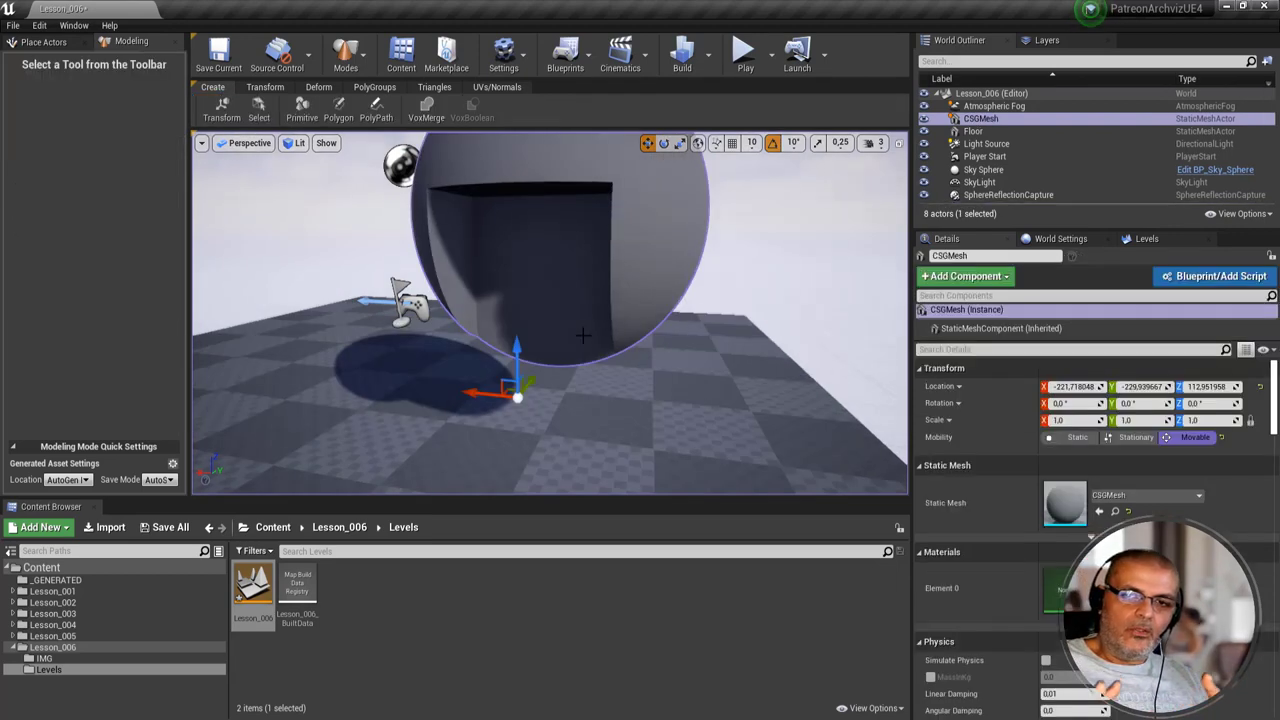
- Open the _GENERATED folder of meshes and delete the CSGMesh sphere from the level
{"action": "mouse_move", "coordinate": [612, 290]}
{"action": "left_mouse_down", "text": "alt"}
{"action": "mouse_move", "coordinate": [540, 300]}
{"action": "mouse_move", "coordinate": [560, 425]}
{"action": "left_mouse_up", "text": "alt"}
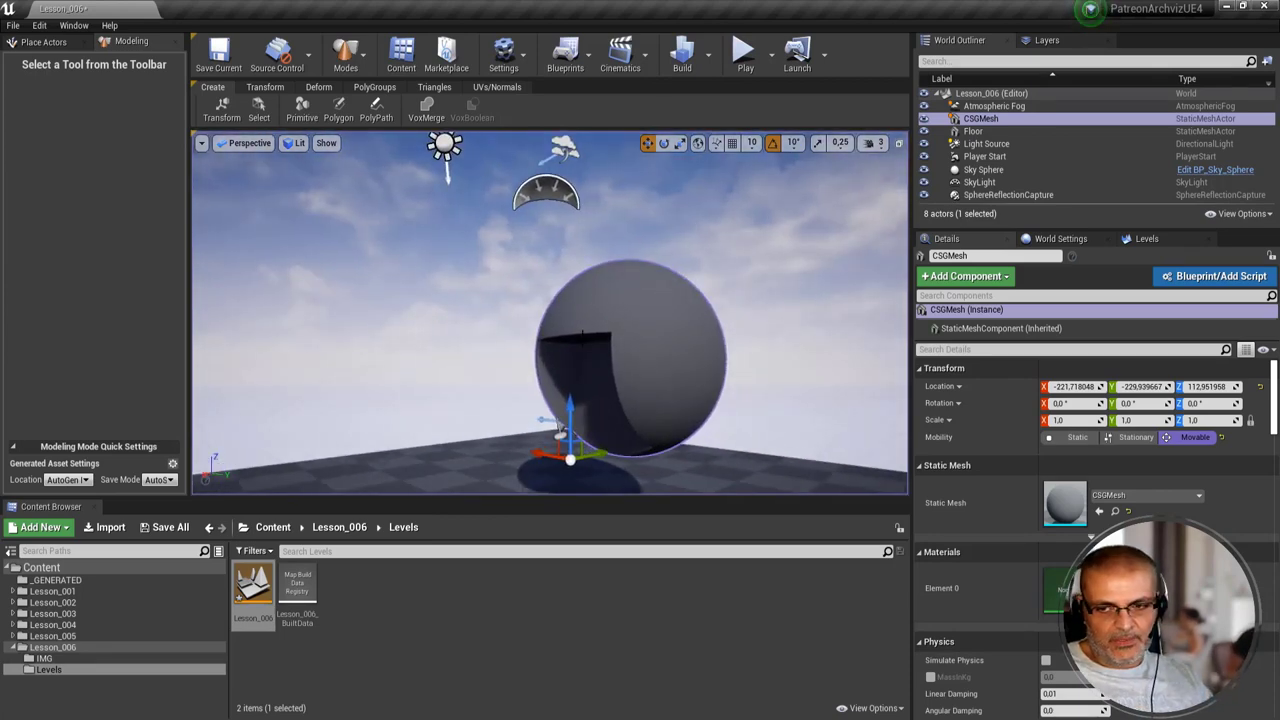
{"action": "left_click", "coordinate": [63, 580]}
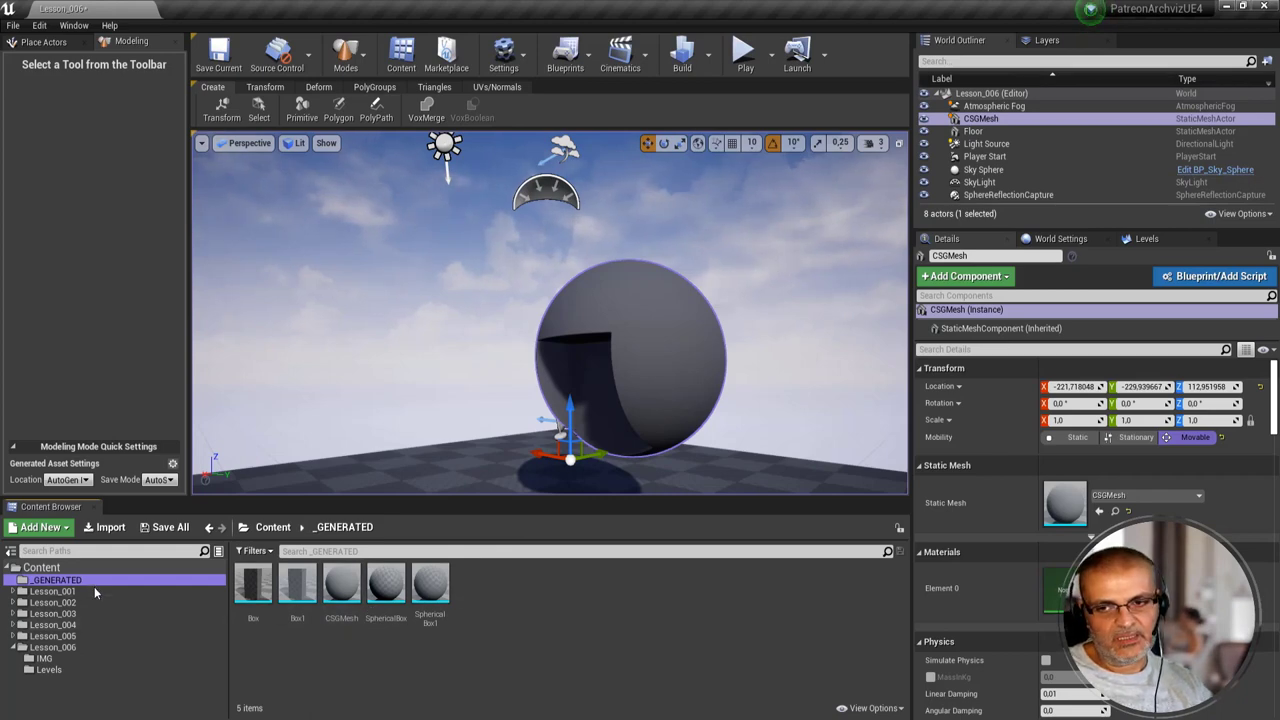
{"action": "left_click_drag", "start_coordinate": [379, 394], "coordinate": [588, 403], "text": "alt"}
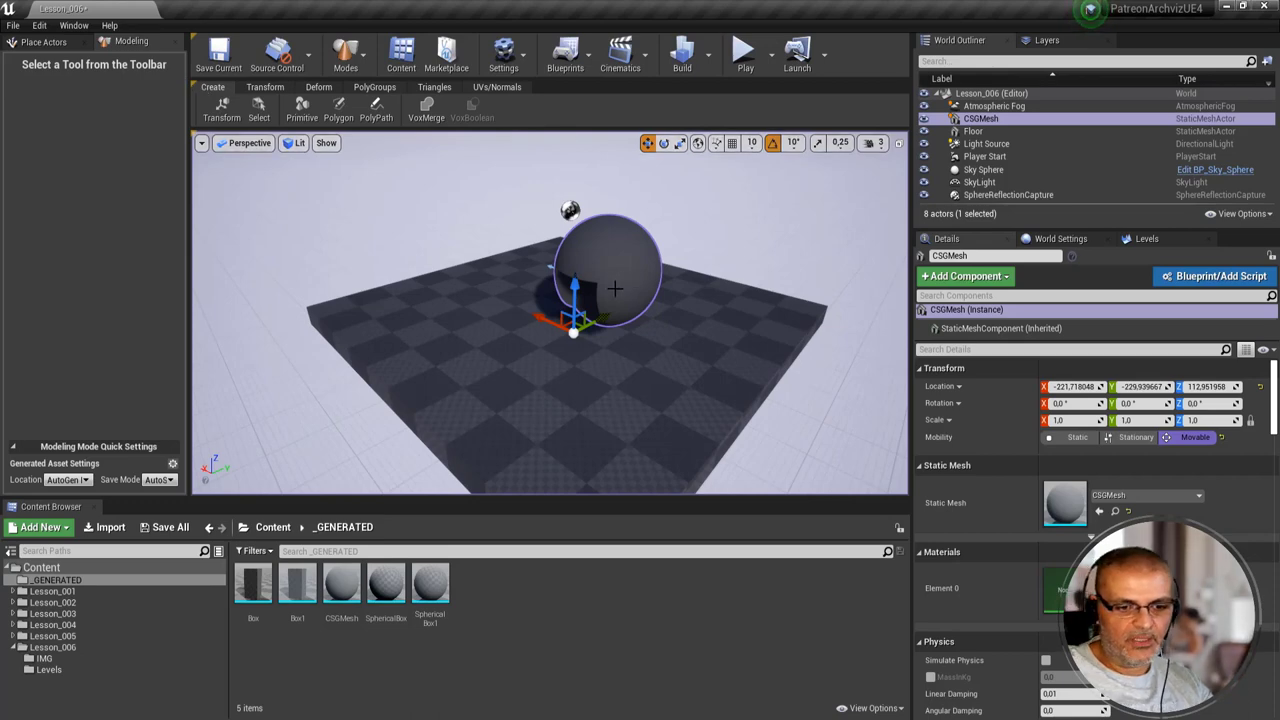
{"action": "key", "text": "Delete"}
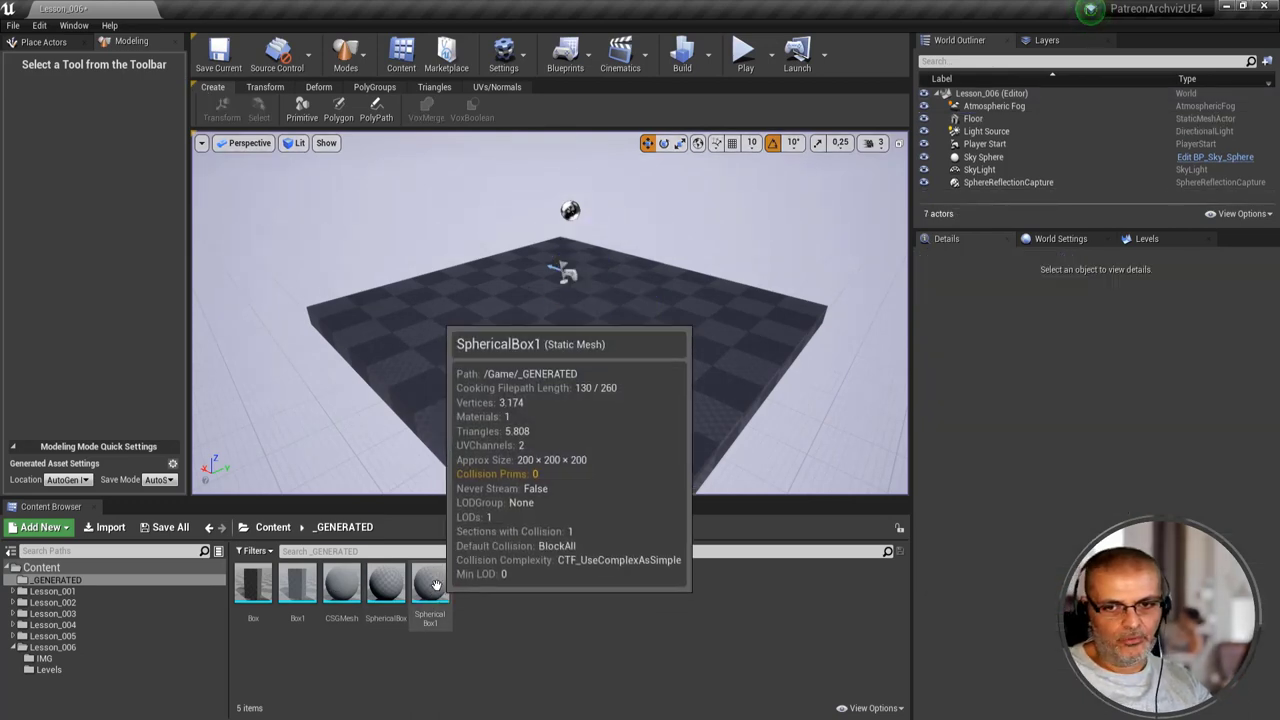
- Test-place the SphericalBox1 and CSGMesh assets in the viewport, then delete the CSGMesh actor
{"action": "mouse_move", "coordinate": [430, 585]}
{"action": "left_mouse_down"}
{"action": "mouse_move", "coordinate": [574, 366]}
{"action": "mouse_move", "coordinate": [437, 586]}
{"action": "left_mouse_up"}
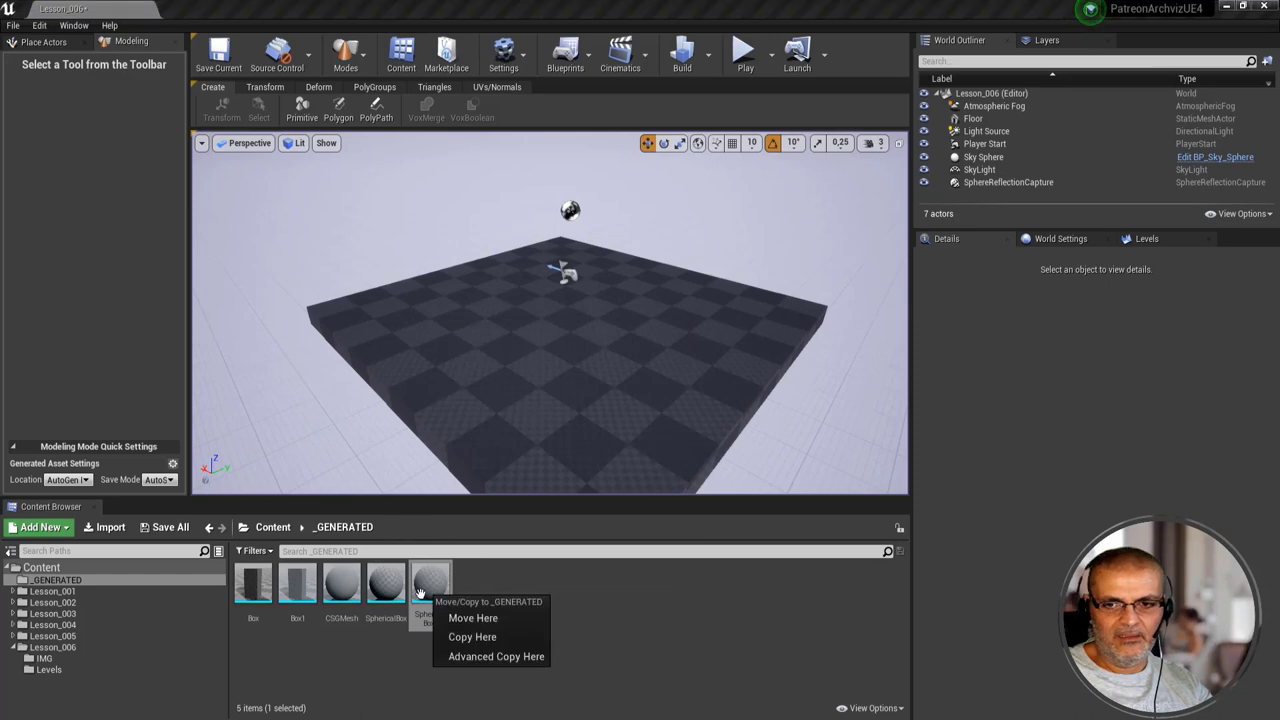
{"action": "mouse_move", "coordinate": [341, 585]}
{"action": "left_mouse_down"}
{"action": "mouse_move", "coordinate": [562, 371]}
{"action": "mouse_move", "coordinate": [551, 366]}
{"action": "mouse_move", "coordinate": [560, 330]}
{"action": "mouse_move", "coordinate": [468, 355]}
{"action": "left_mouse_up"}
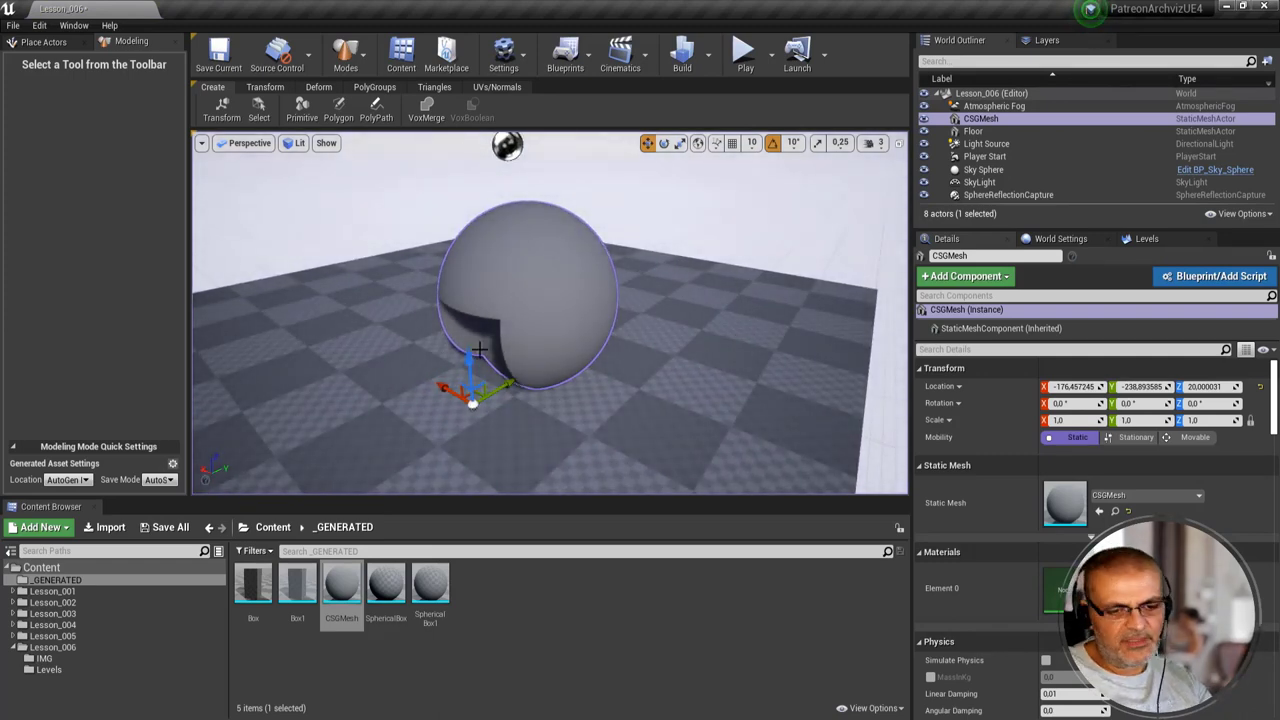
{"action": "key", "text": "Delete"}
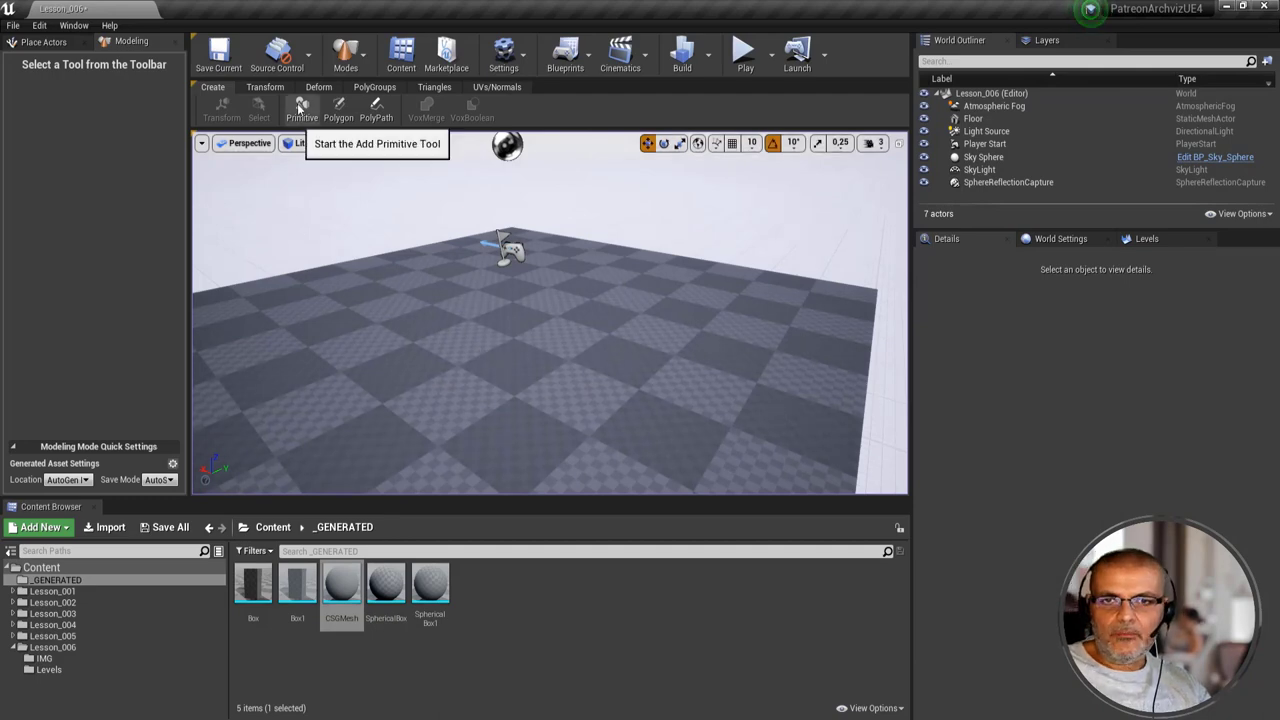
- Start the Draw Polygon tool with Polygon Type kept on Freehand
{"action": "left_click", "coordinate": [340, 110]}
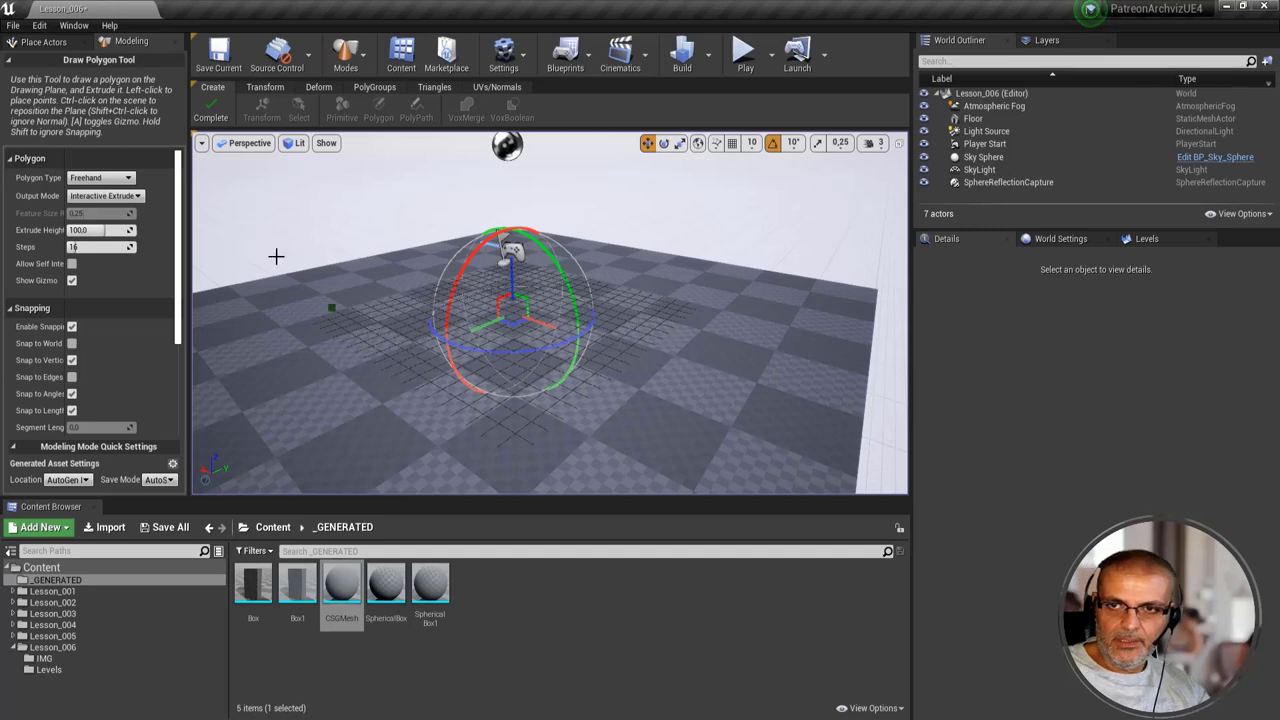
{"action": "left_click", "coordinate": [100, 177]}
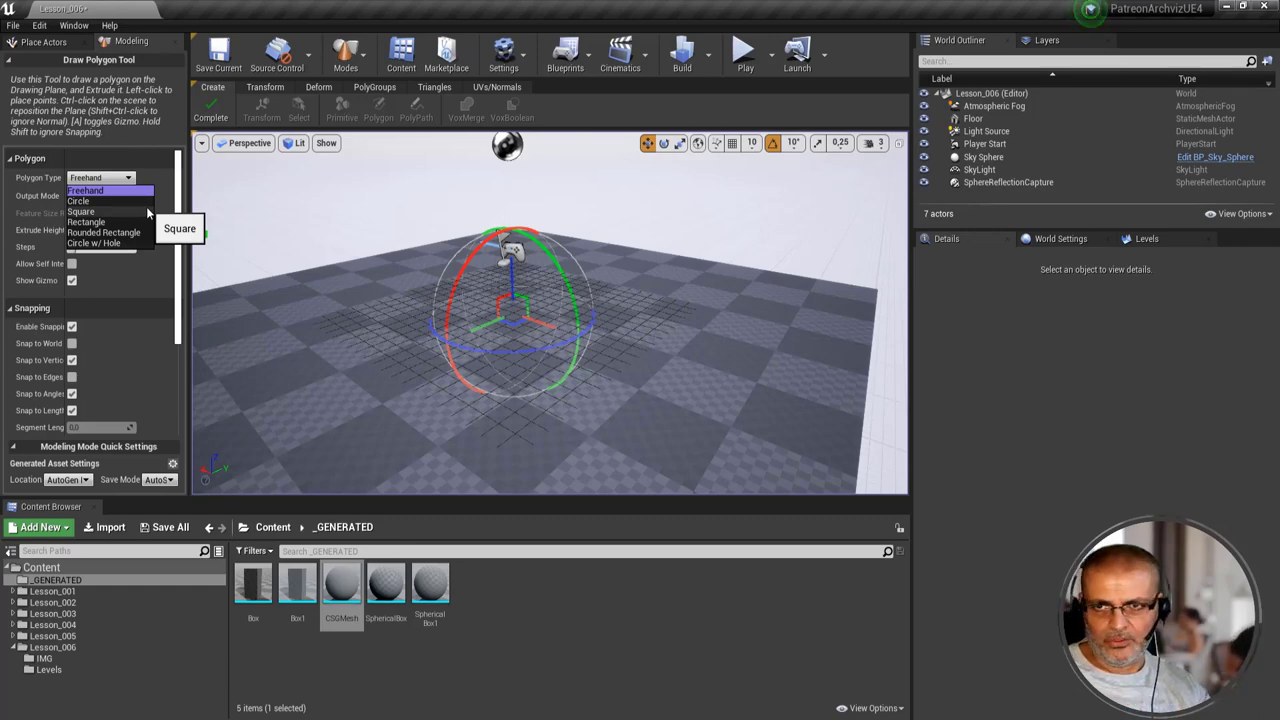
{"action": "mouse_move", "coordinate": [711, 434]}
{"action": "left_mouse_down"}
{"action": "mouse_move", "coordinate": [807, 314]}
{"action": "mouse_move", "coordinate": [820, 321]}
{"action": "left_mouse_up"}
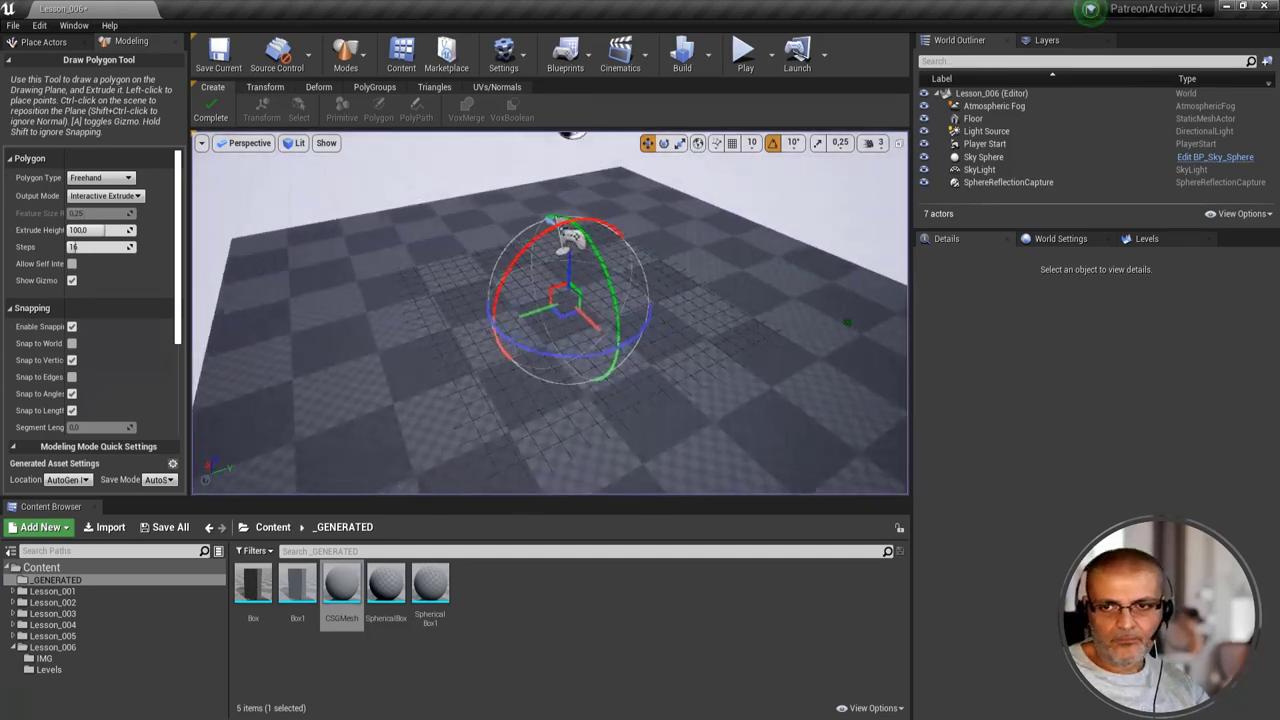
- Place the polygon's first three outline points on the floor
{"action": "left_click", "coordinate": [309, 265]}
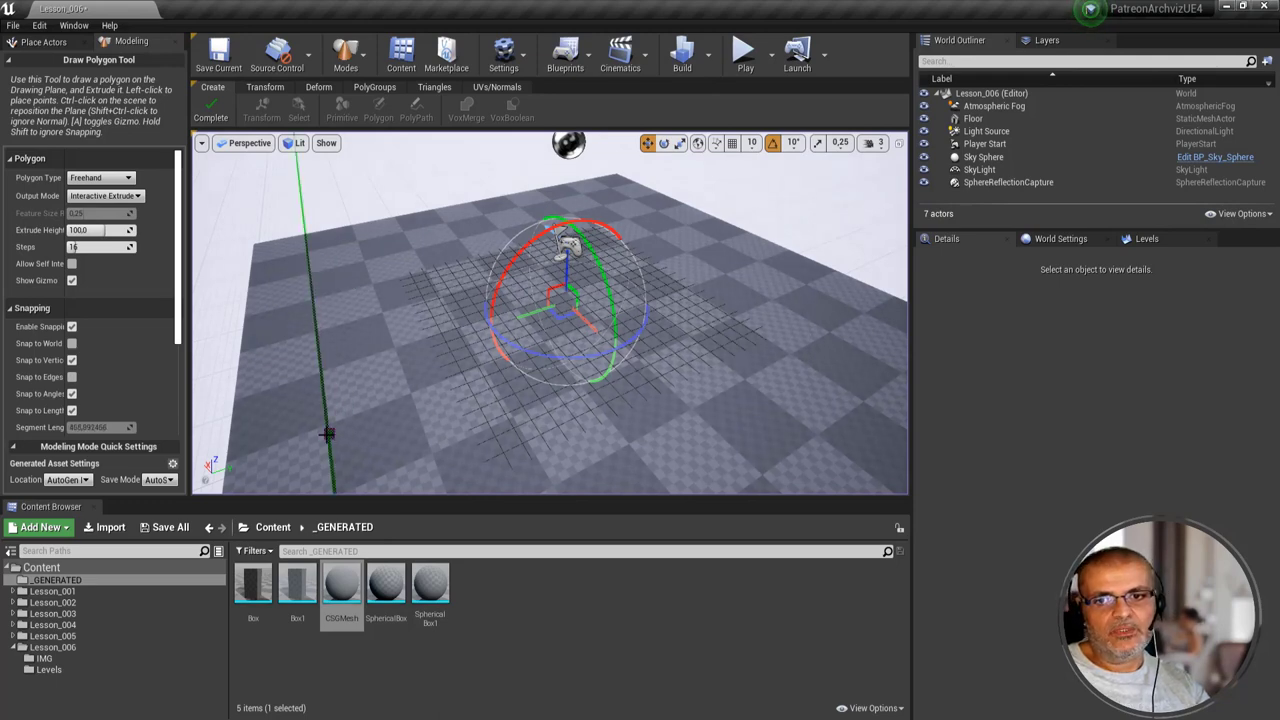
{"action": "left_click", "coordinate": [380, 417]}
{"action": "left_click", "coordinate": [470, 400]}
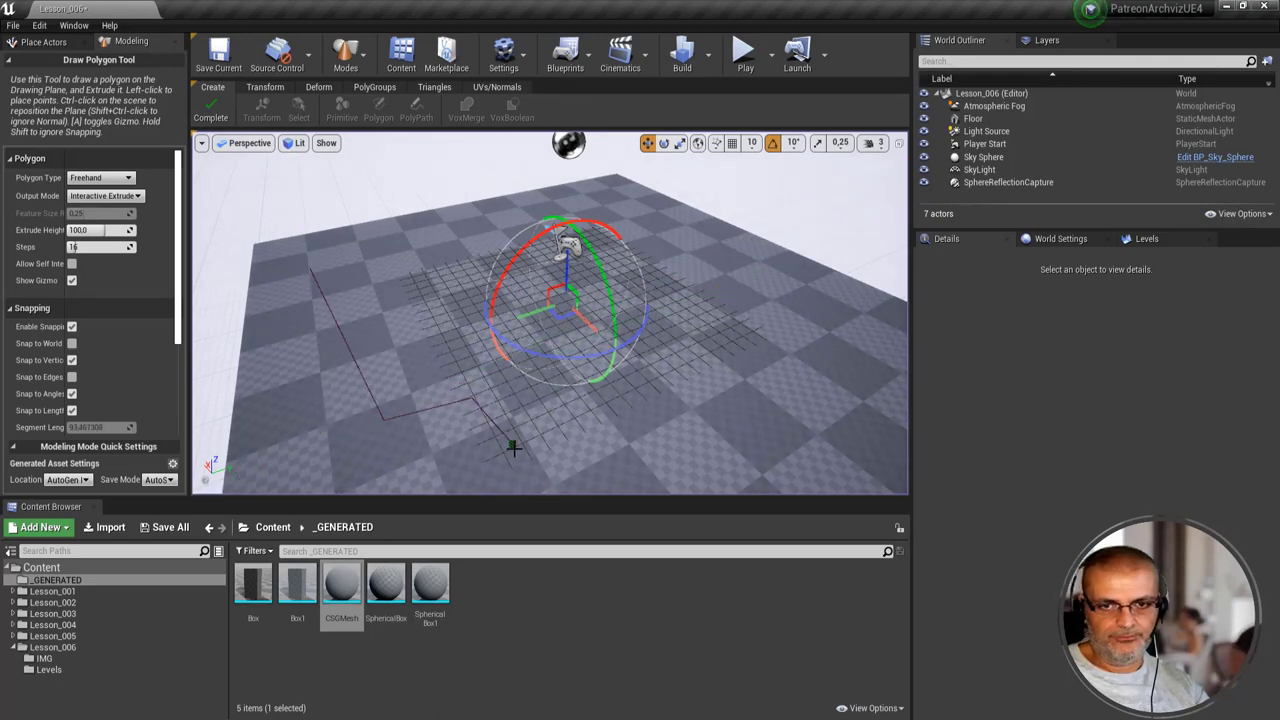
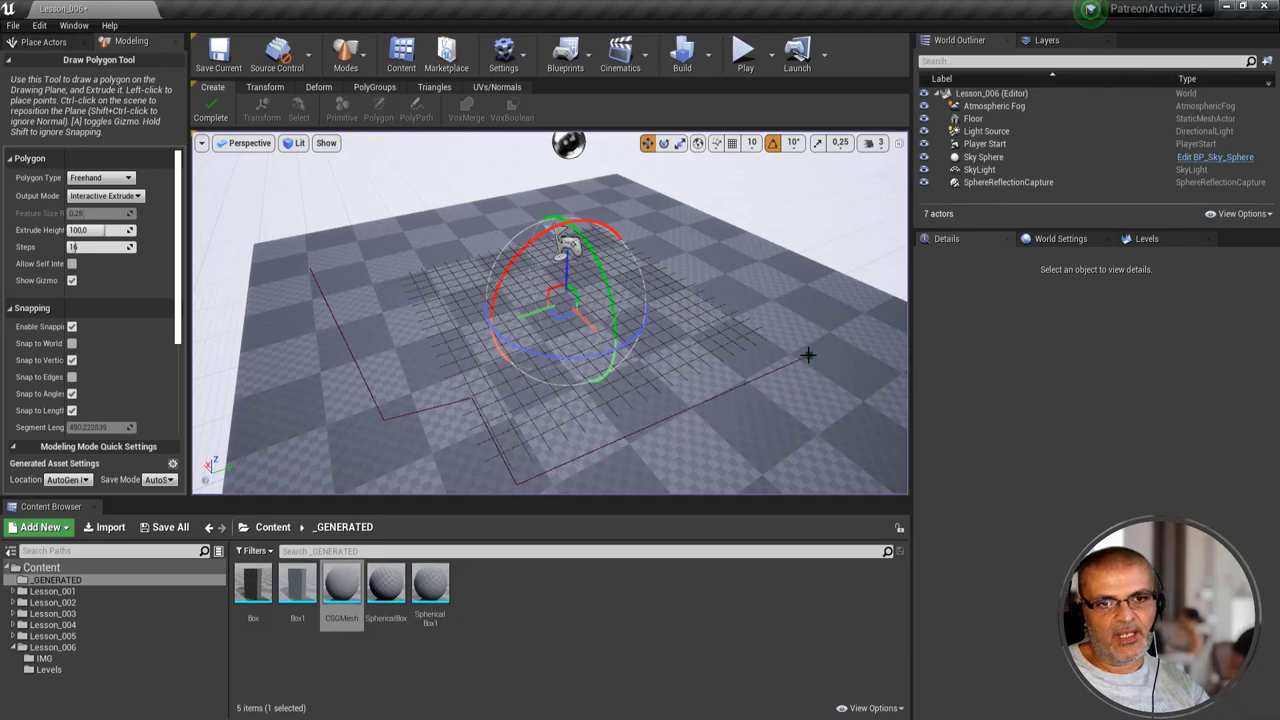
- Extrude a three-corner polygon interactively into the Extrude mesh, frame it, then delete it
{"action": "left_click", "coordinate": [773, 345]}
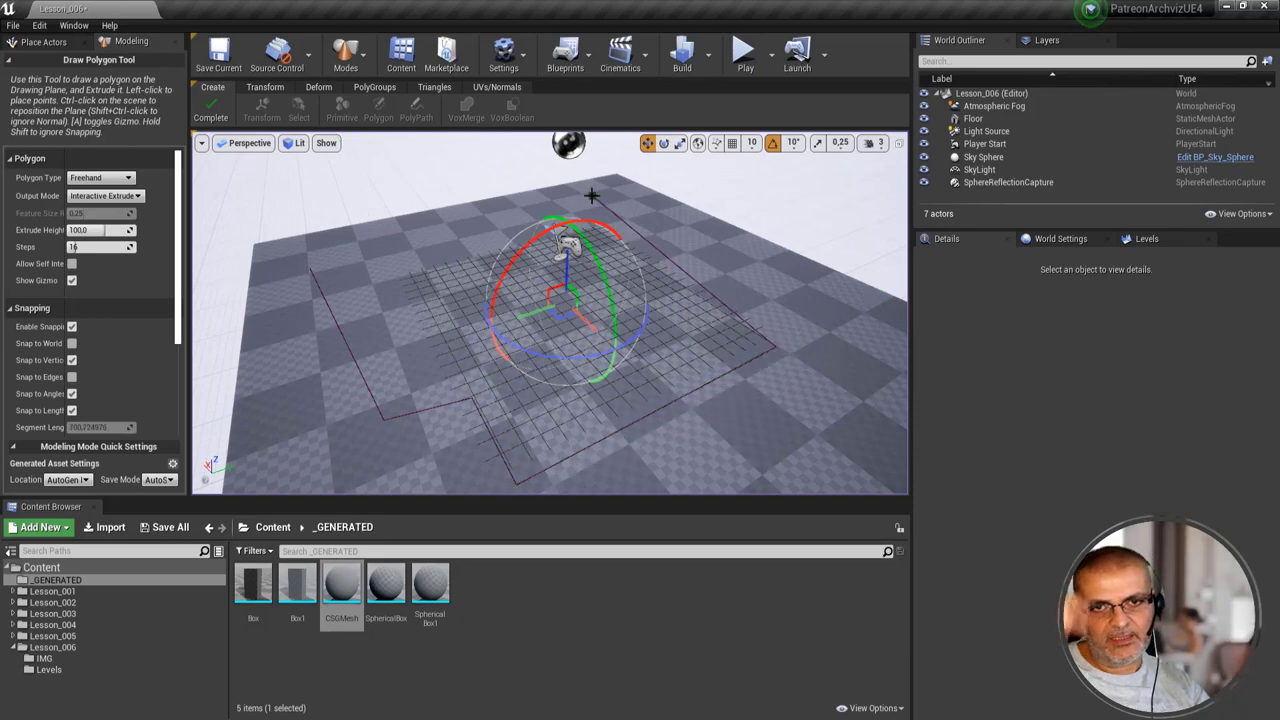
{"action": "left_click", "coordinate": [563, 215]}
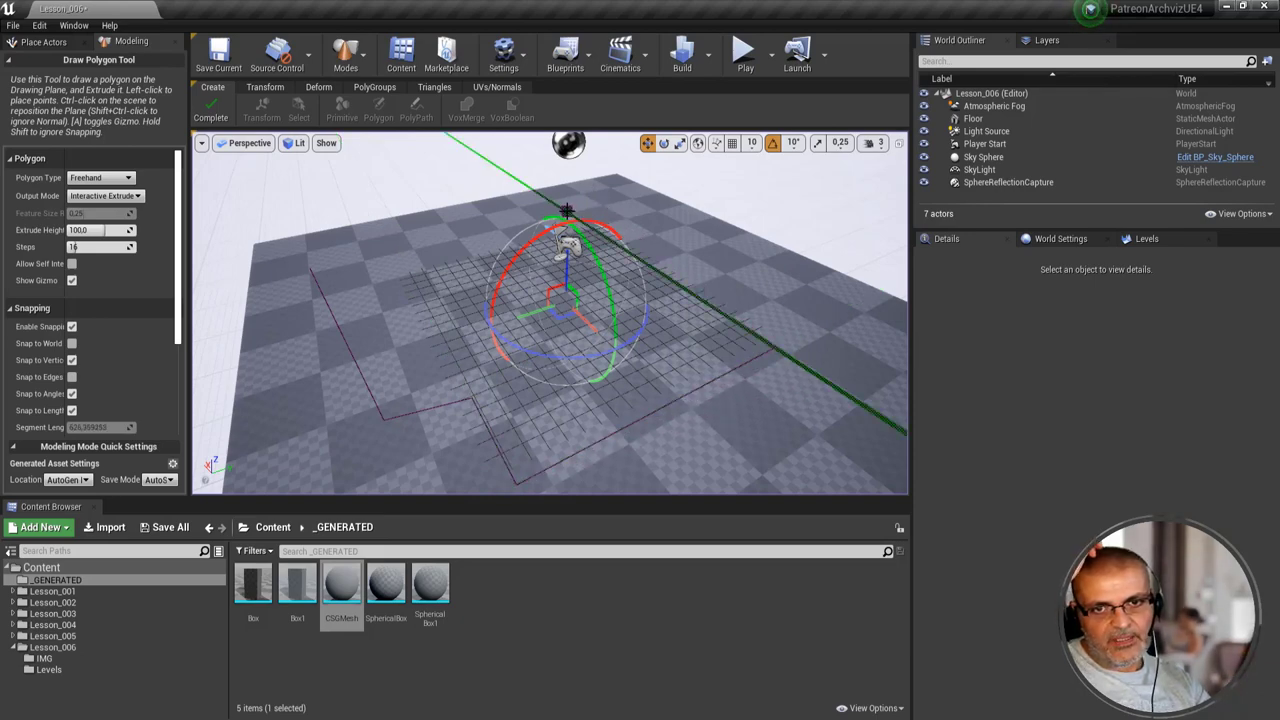
{"action": "left_click", "coordinate": [306, 266]}
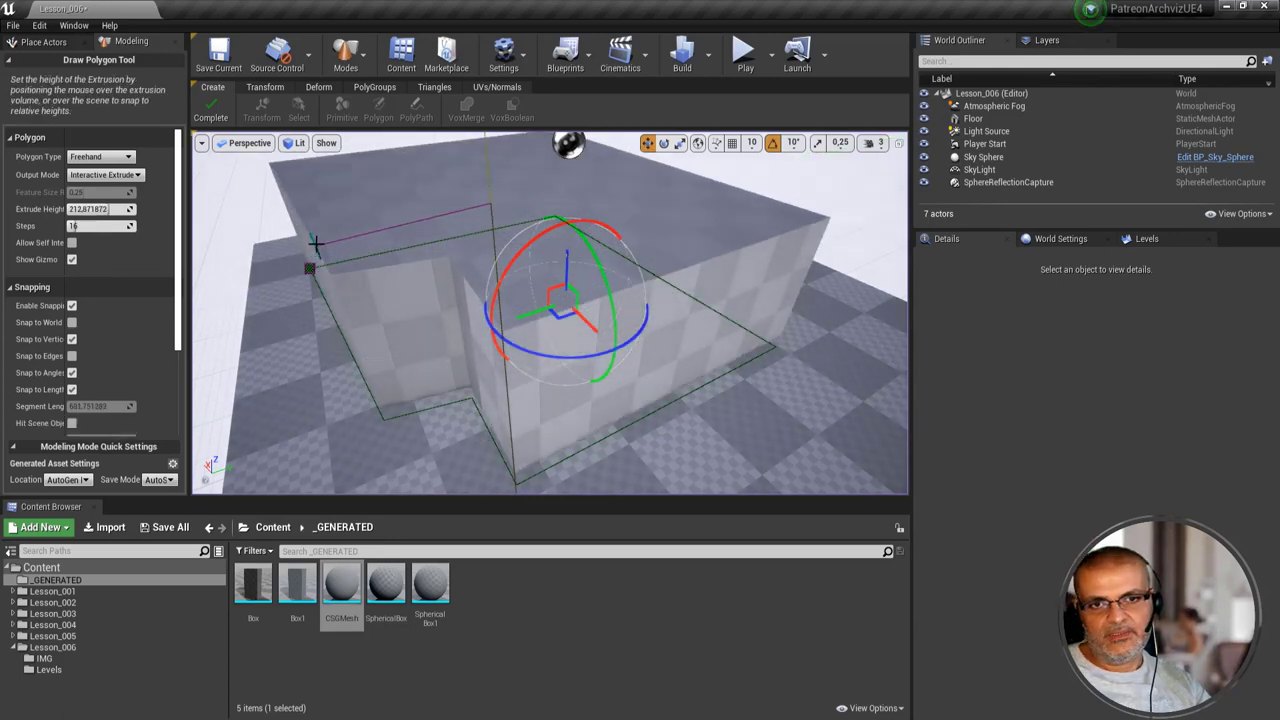
{"action": "left_click", "coordinate": [392, 305]}
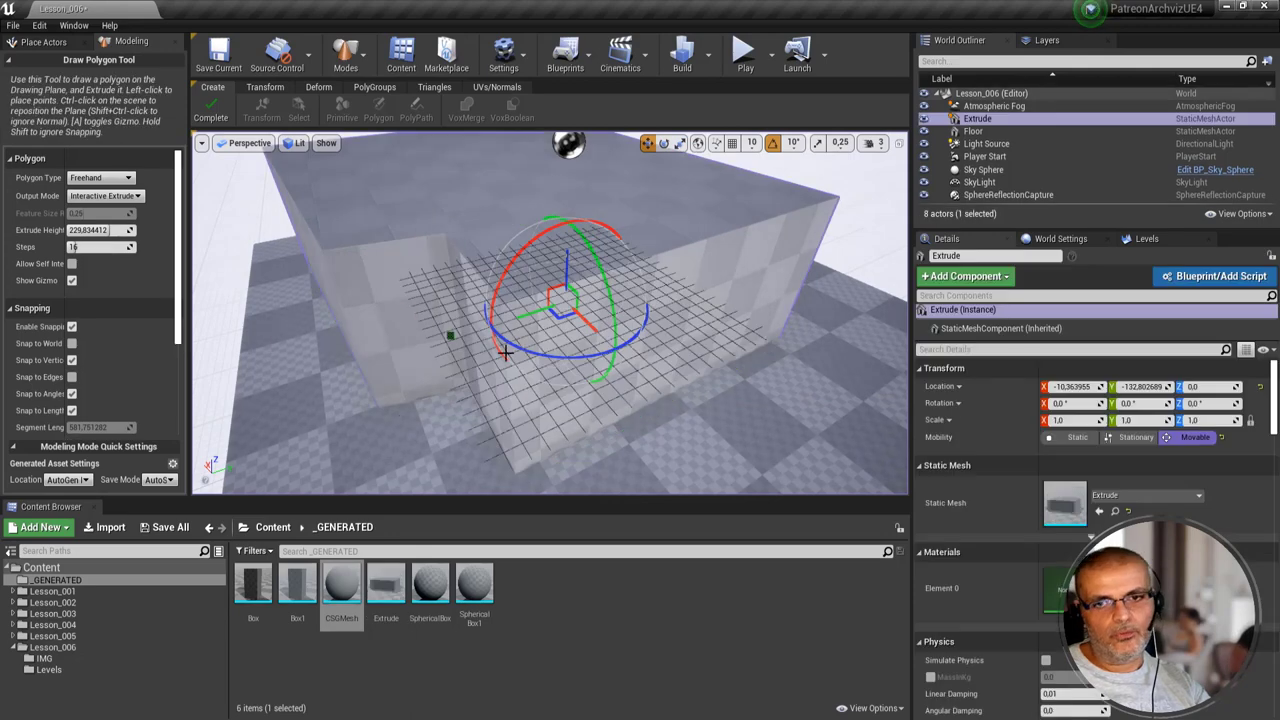
{"action": "key", "text": "f"}
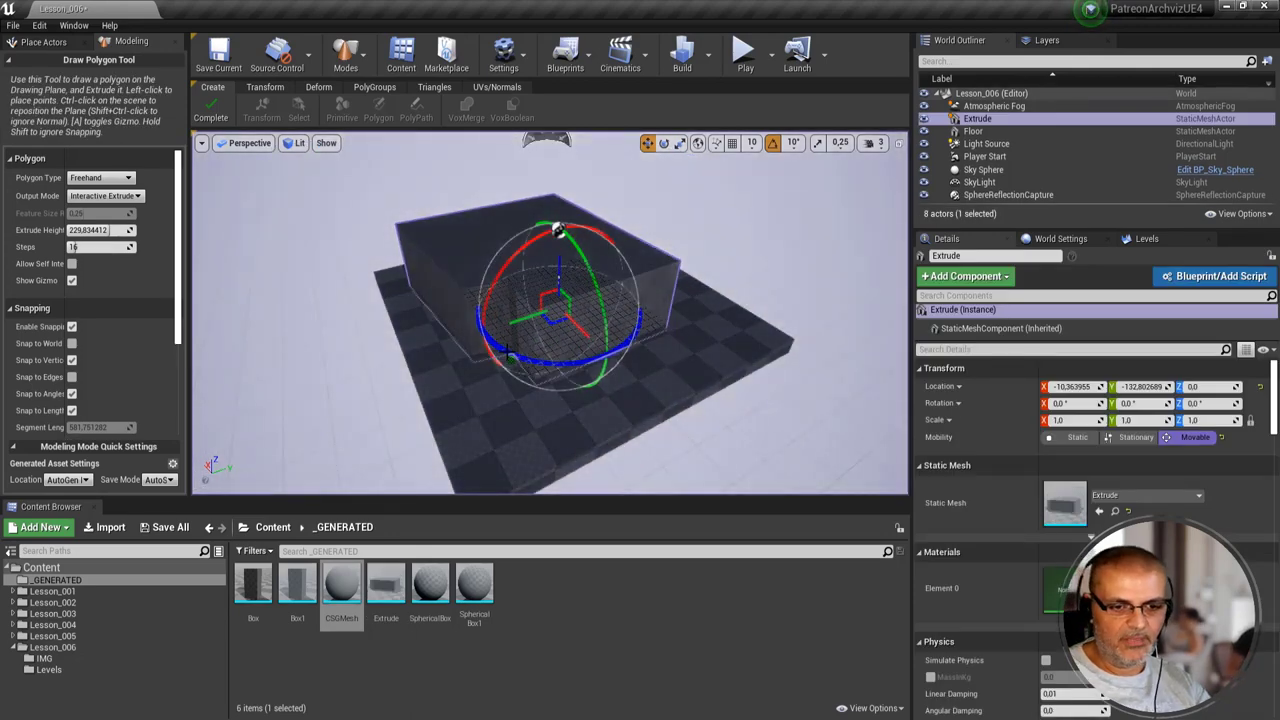
{"action": "key", "text": "Delete"}
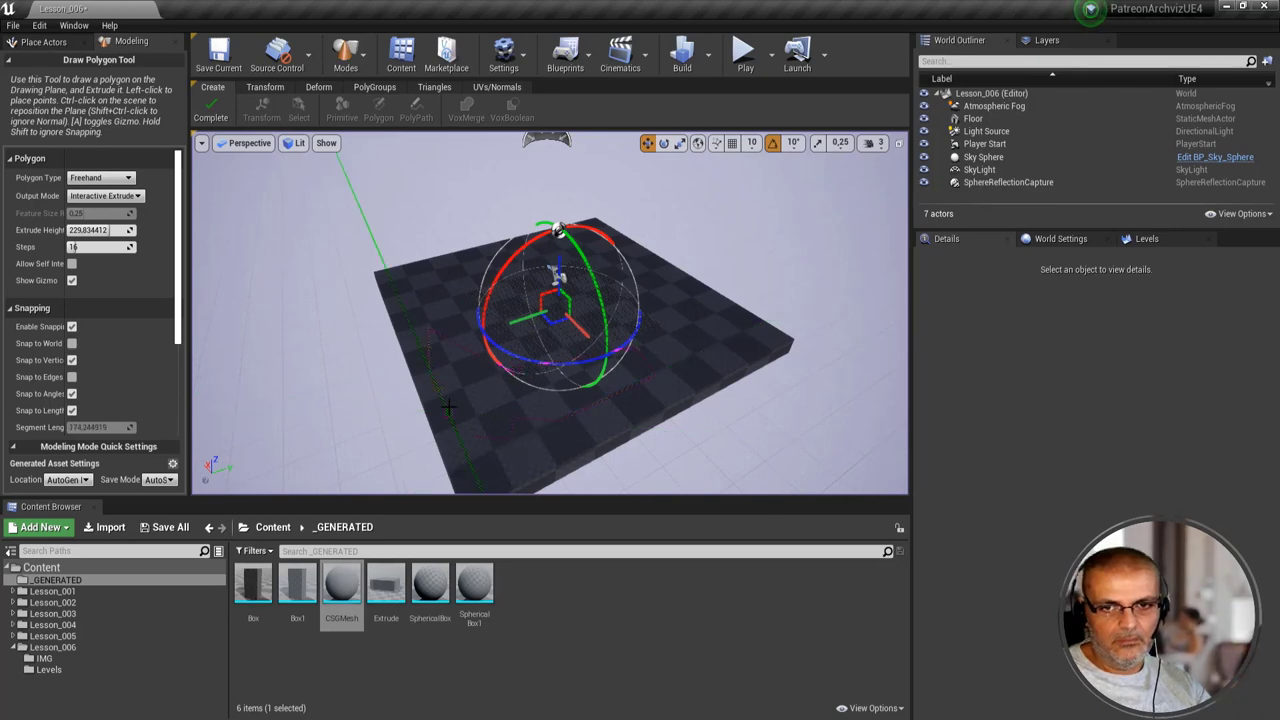
- Draw a freehand outline, commit its extrusion height, then undo the new extrusion
{"action": "left_click_drag", "start_coordinate": [474, 434], "coordinate": [472, 434]}
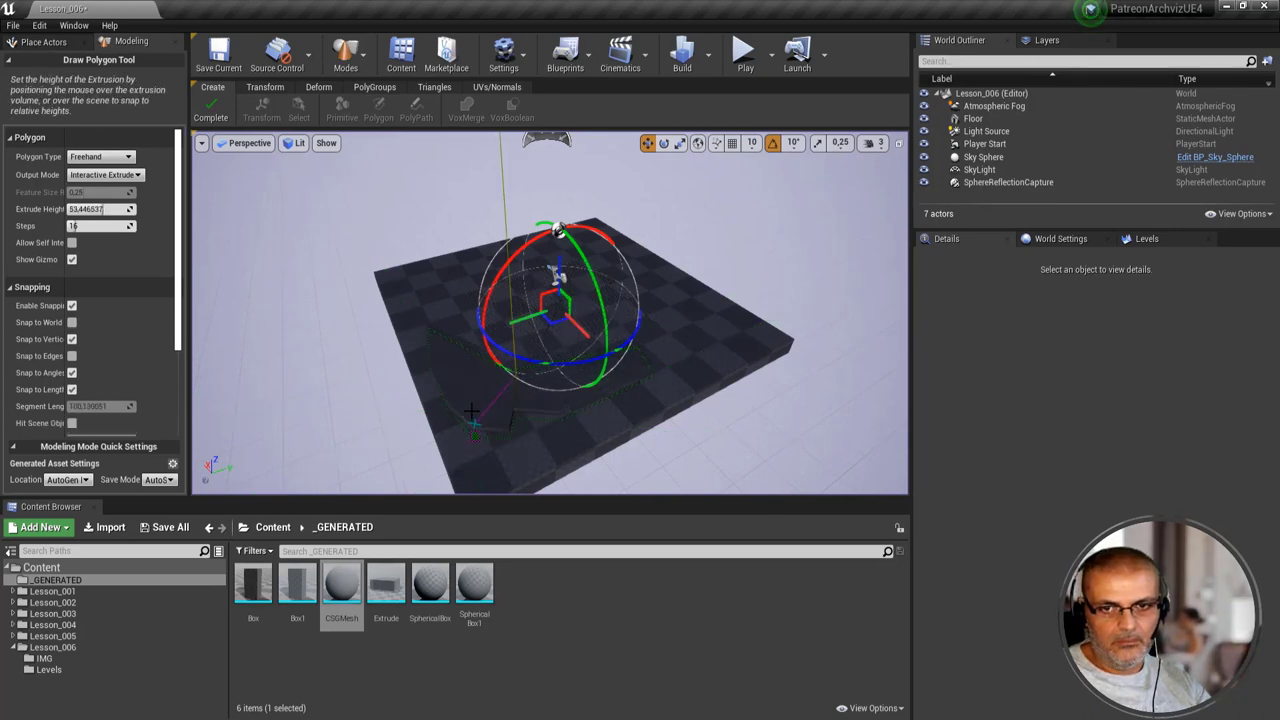
{"action": "left_click", "coordinate": [697, 392]}
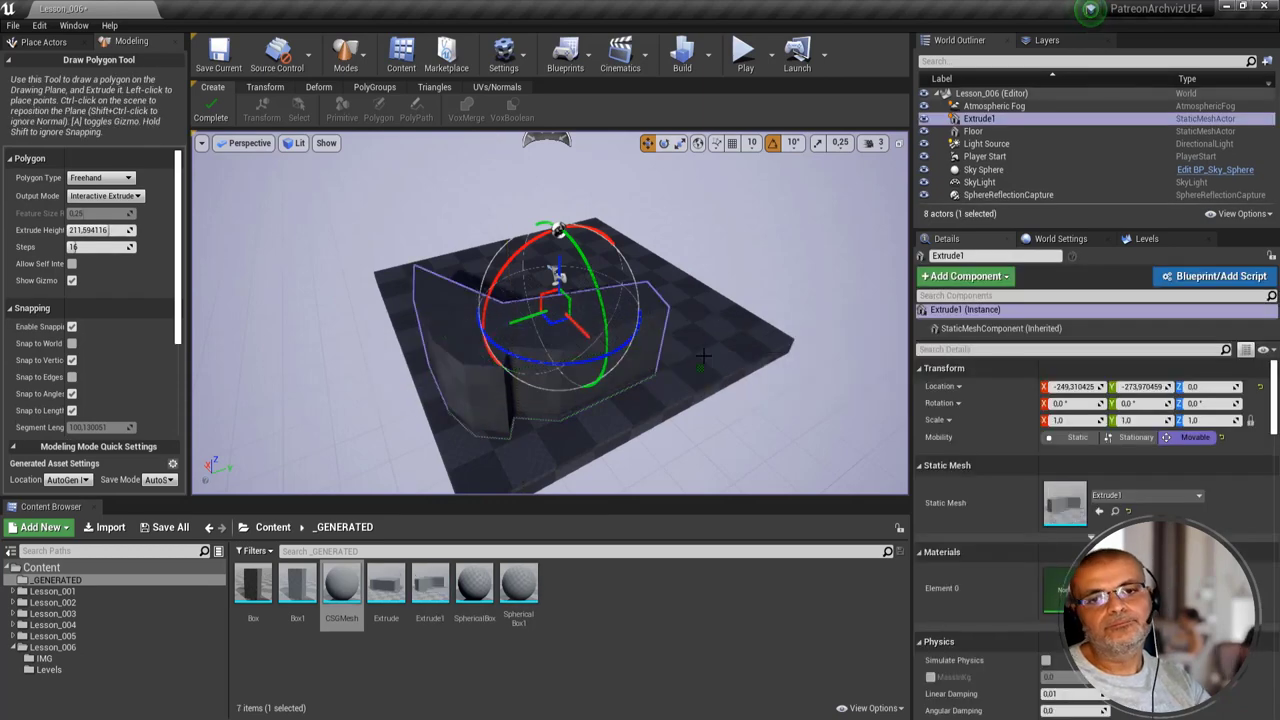
{"action": "key", "text": "ctrl+z"}
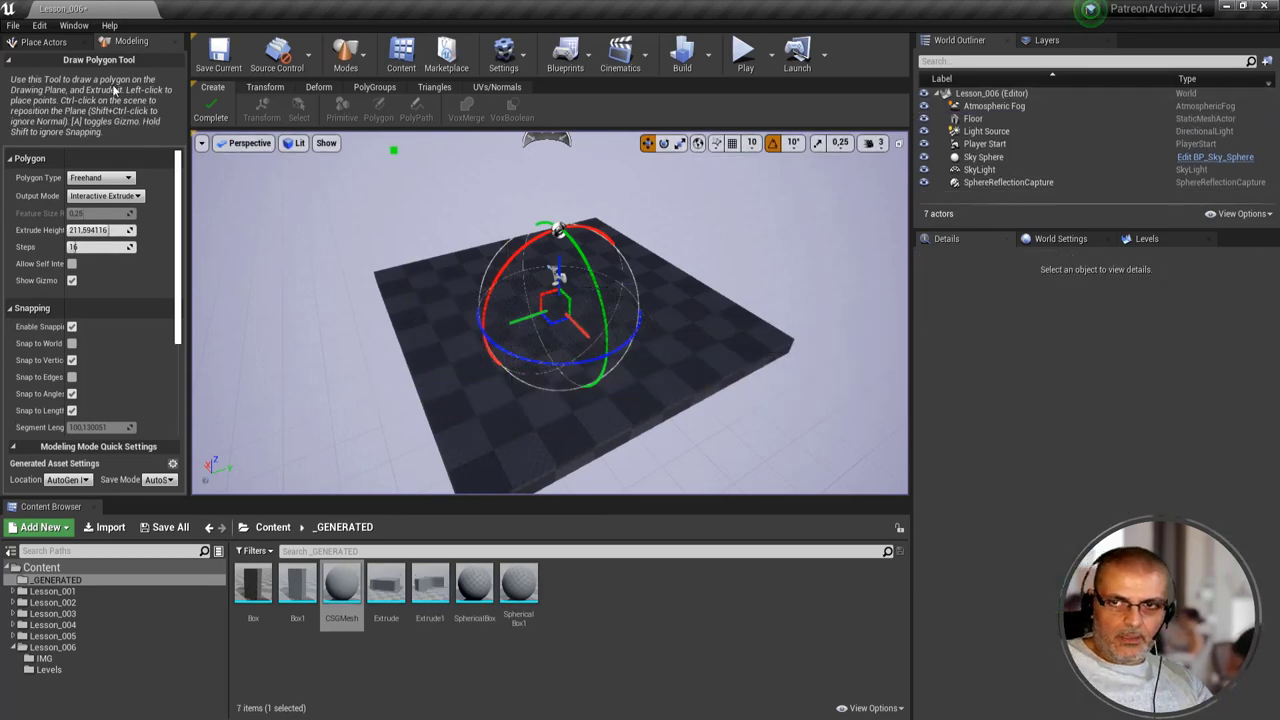
- Keep the freehand shape, set Output Mode to Extrude To Height with Extrude Height 400
{"action": "left_click", "coordinate": [100, 178]}
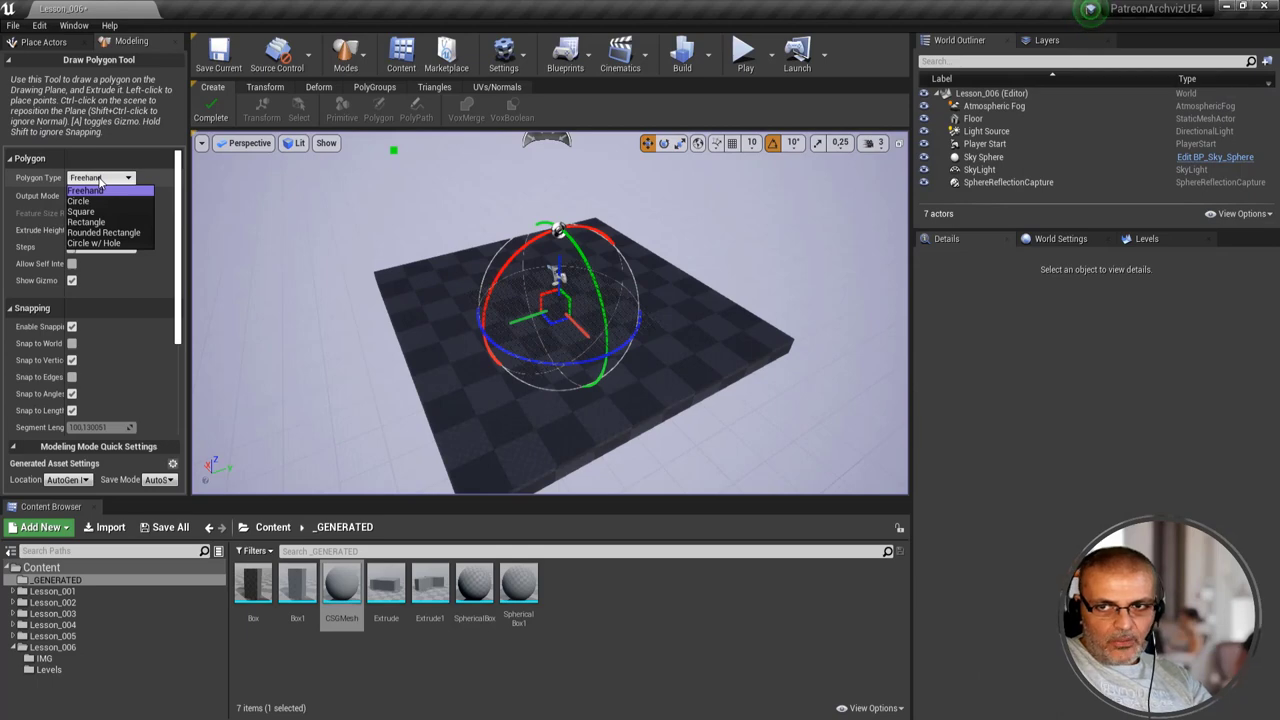
{"action": "left_click", "coordinate": [100, 181]}
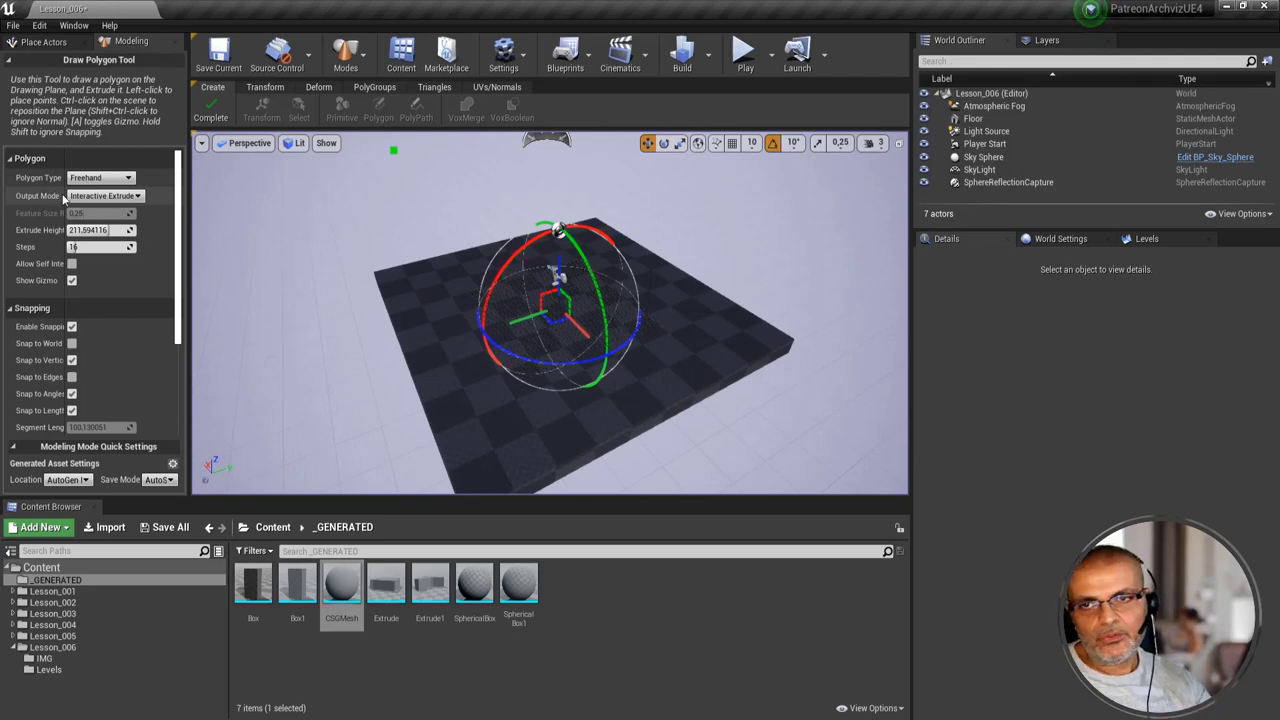
{"action": "left_click", "coordinate": [103, 196]}
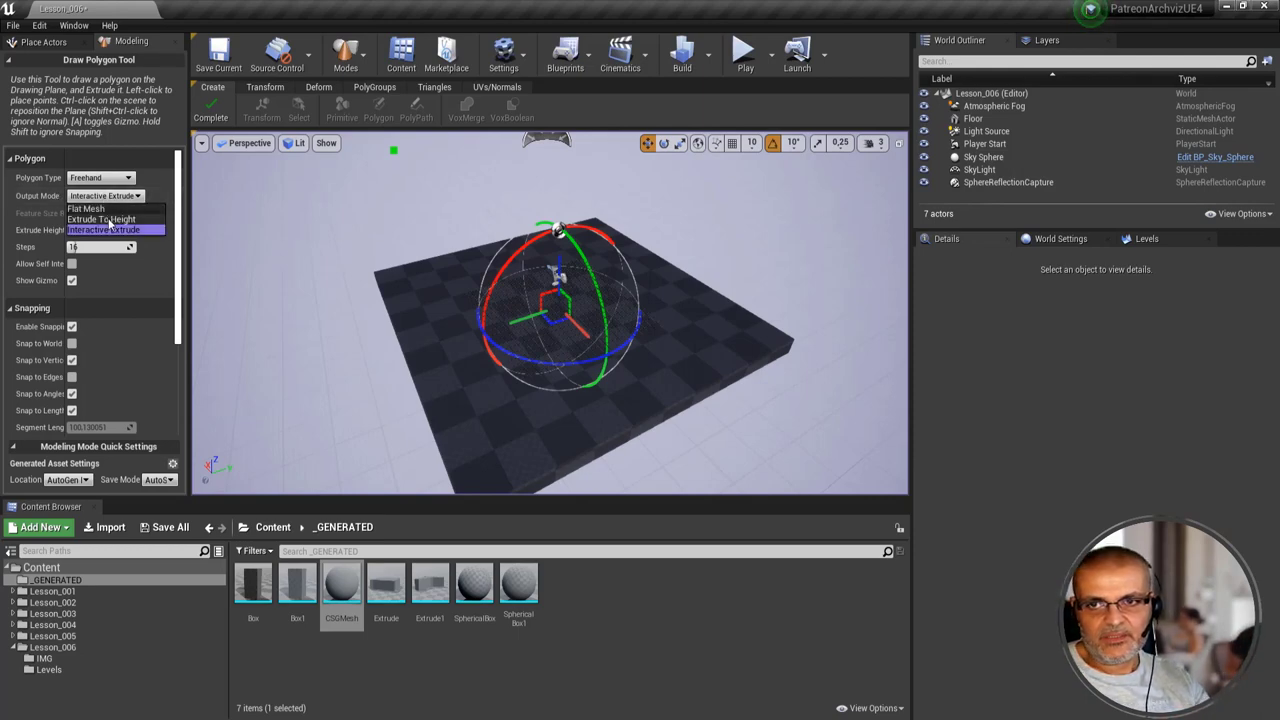
{"action": "left_click", "coordinate": [101, 219]}
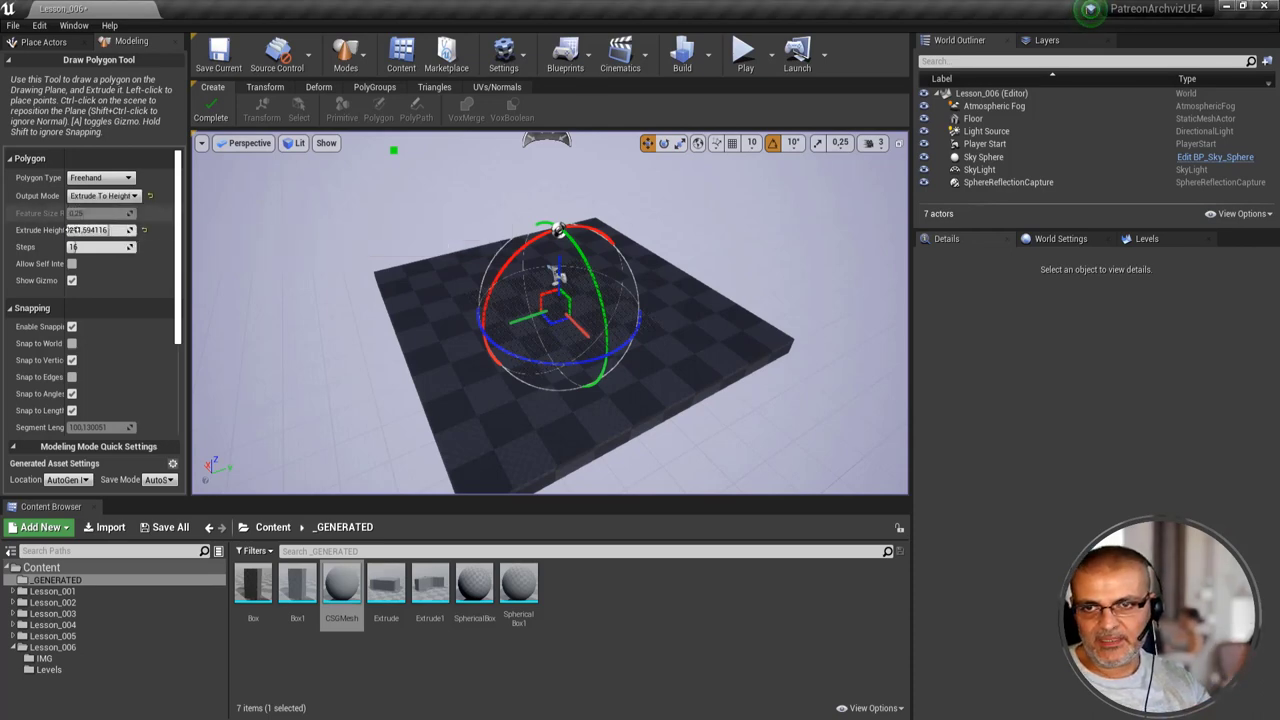
{"action": "left_click", "coordinate": [116, 230]}
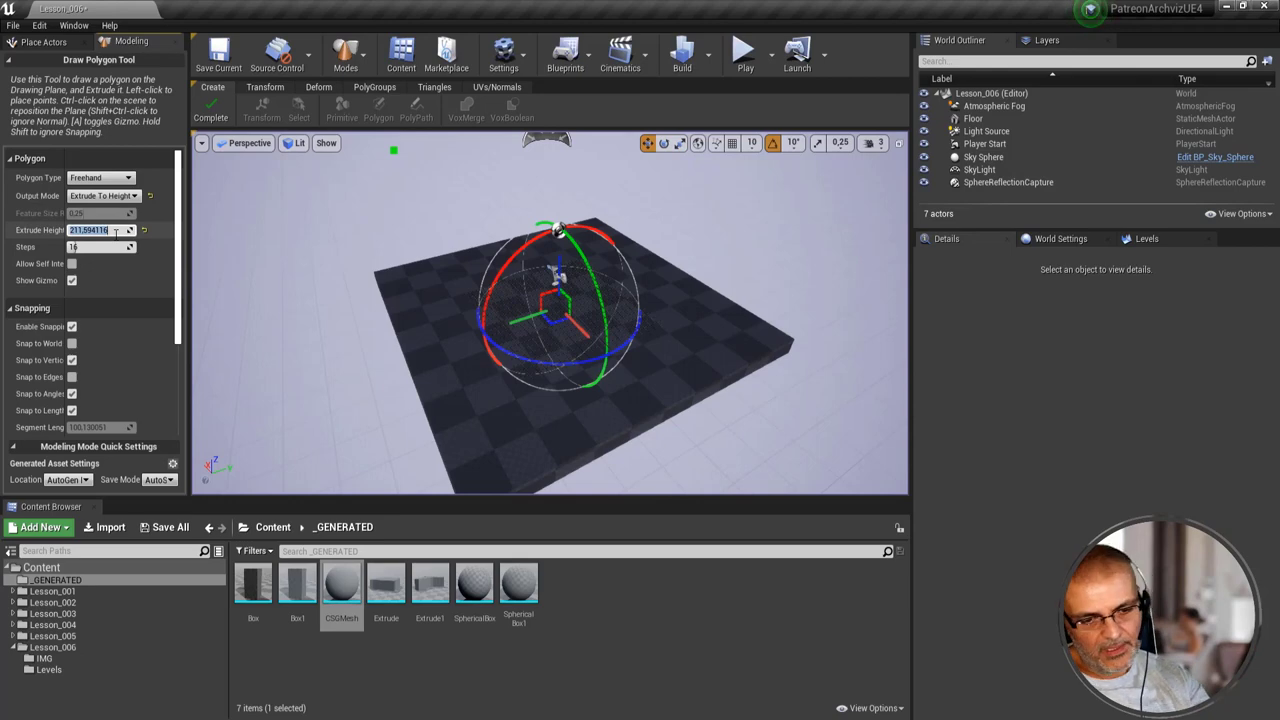
{"action": "type", "text": "400.0"}
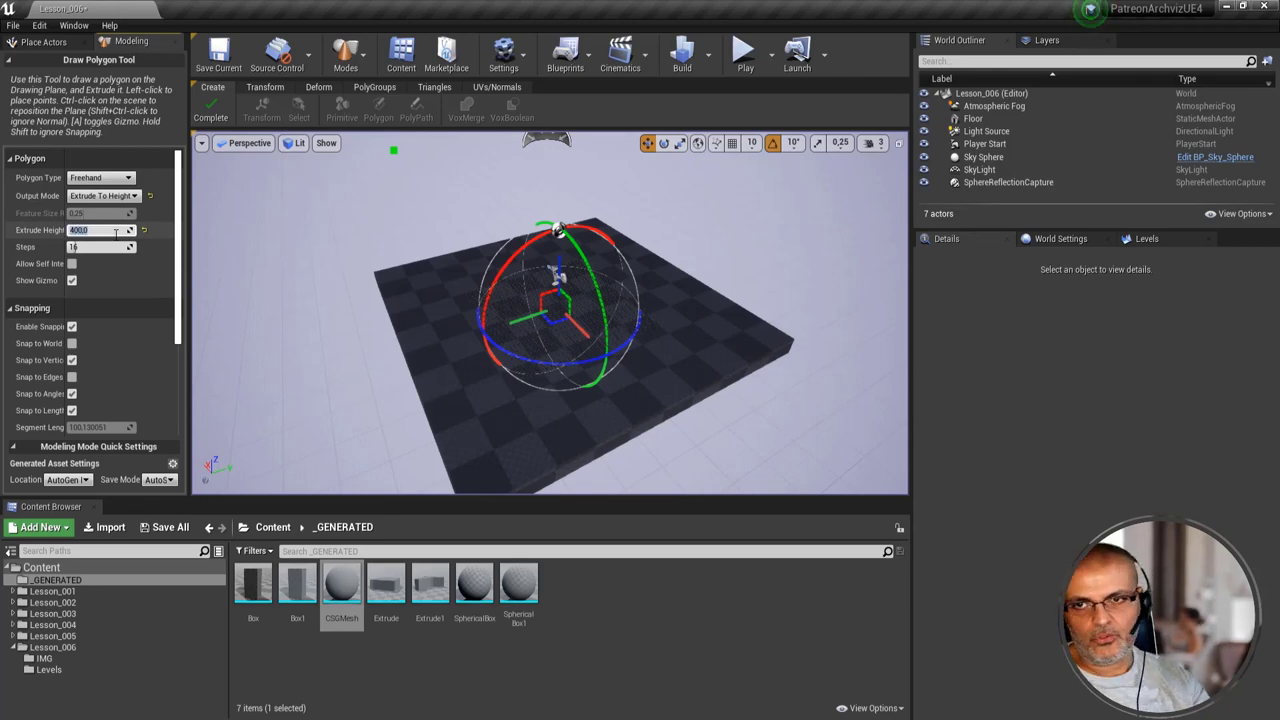
{"action": "scroll", "coordinate": [436, 320], "scroll_direction": "up", "scroll_amount": 2}
{"action": "scroll", "coordinate": [436, 320], "scroll_direction": "up", "scroll_amount": 3}
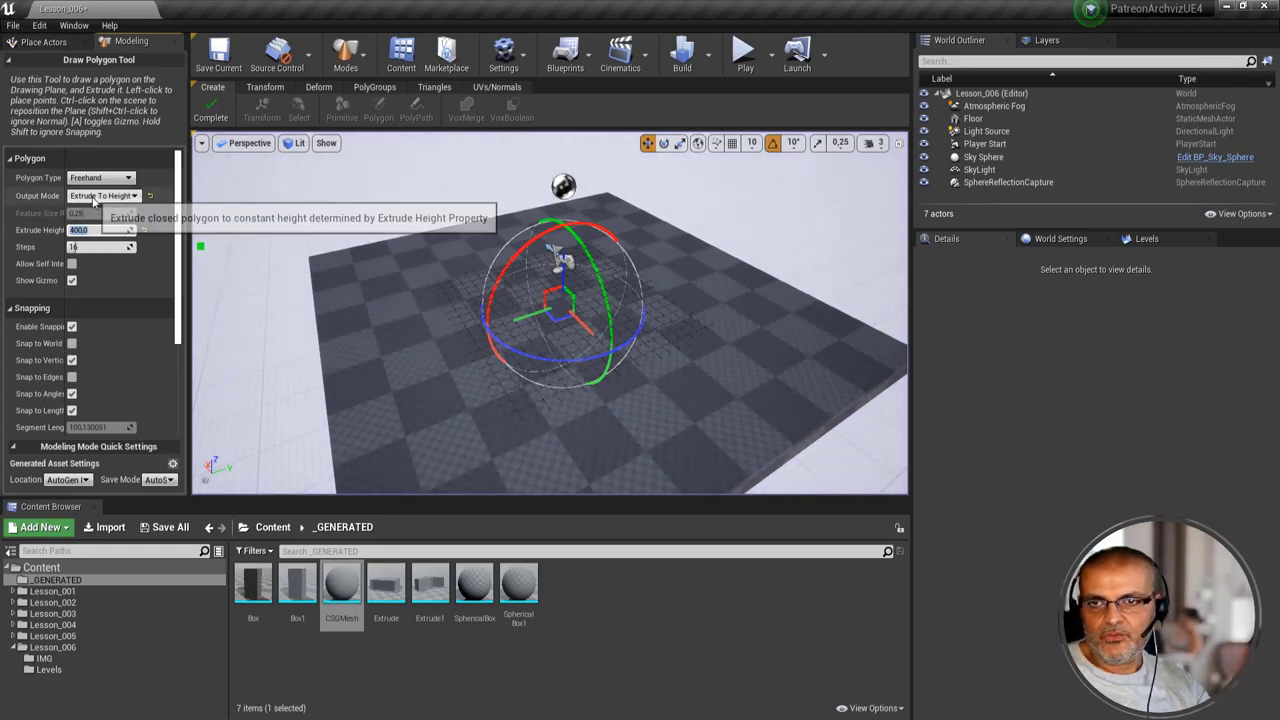
- Draw a five-corner polygon extruded 400 high as Extrude2, then delete it from the level
{"action": "left_click", "coordinate": [376, 308]}
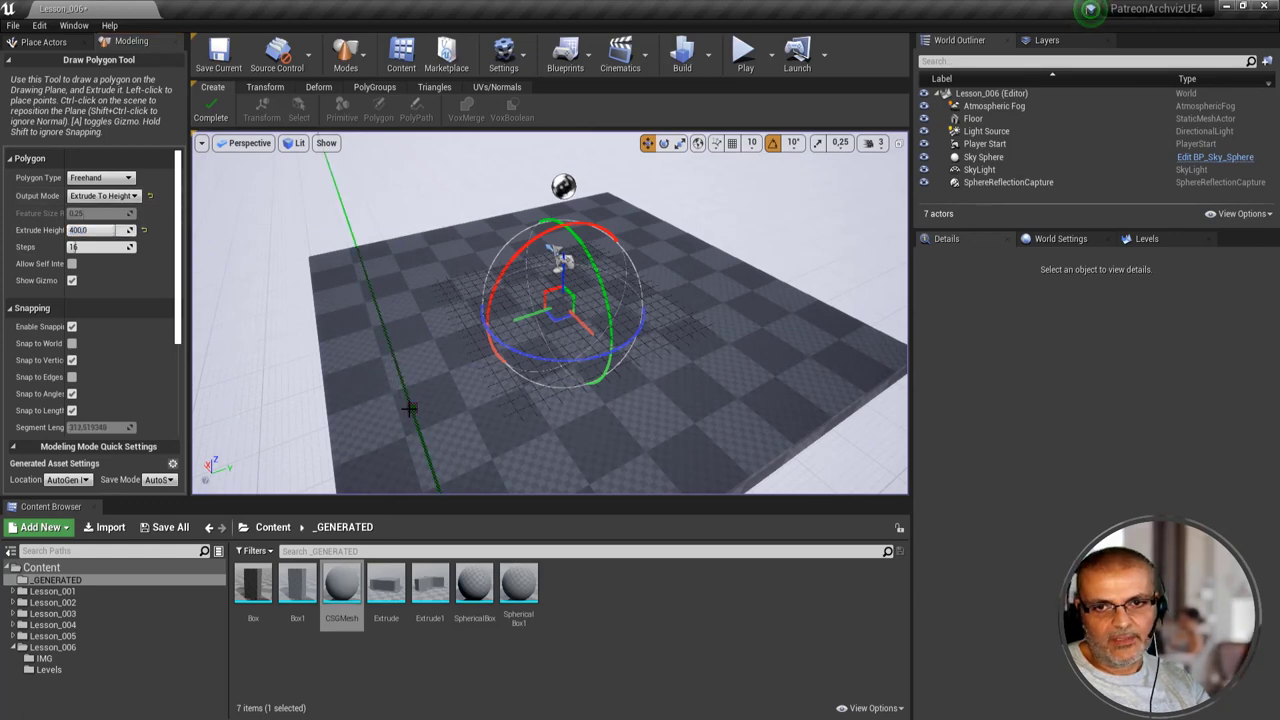
{"action": "left_click", "coordinate": [412, 407]}
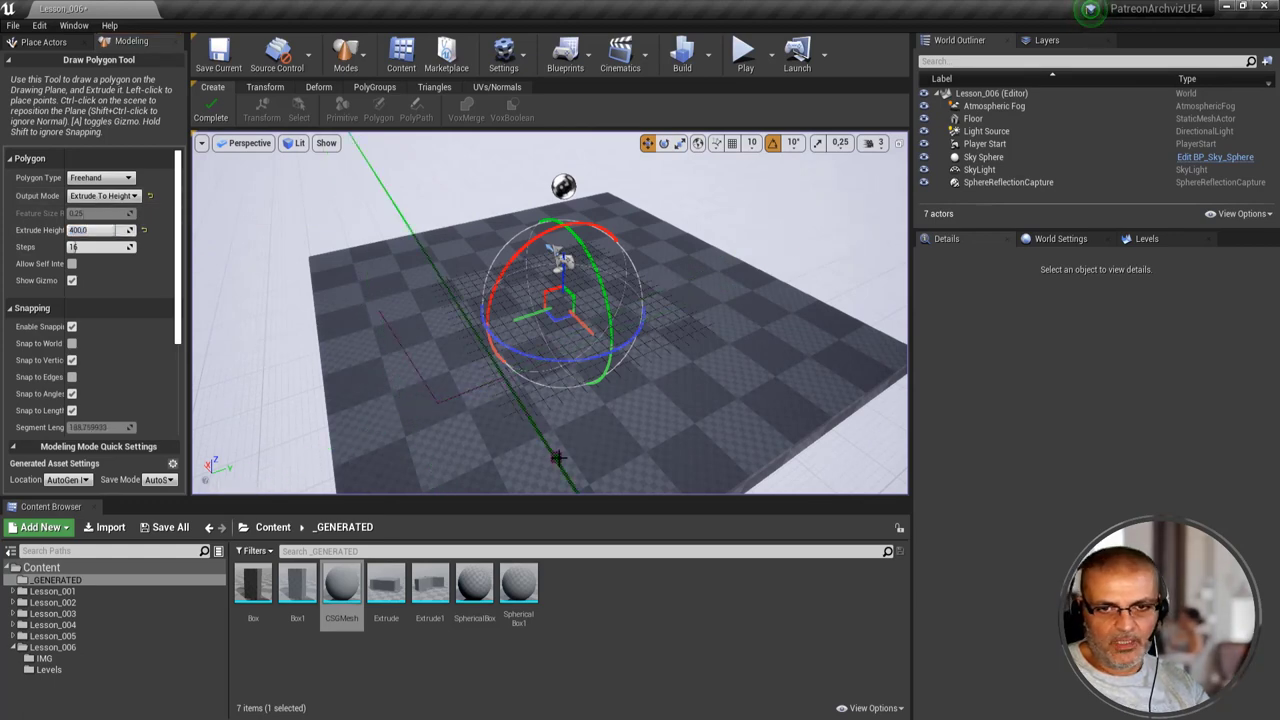
{"action": "left_click", "coordinate": [560, 461]}
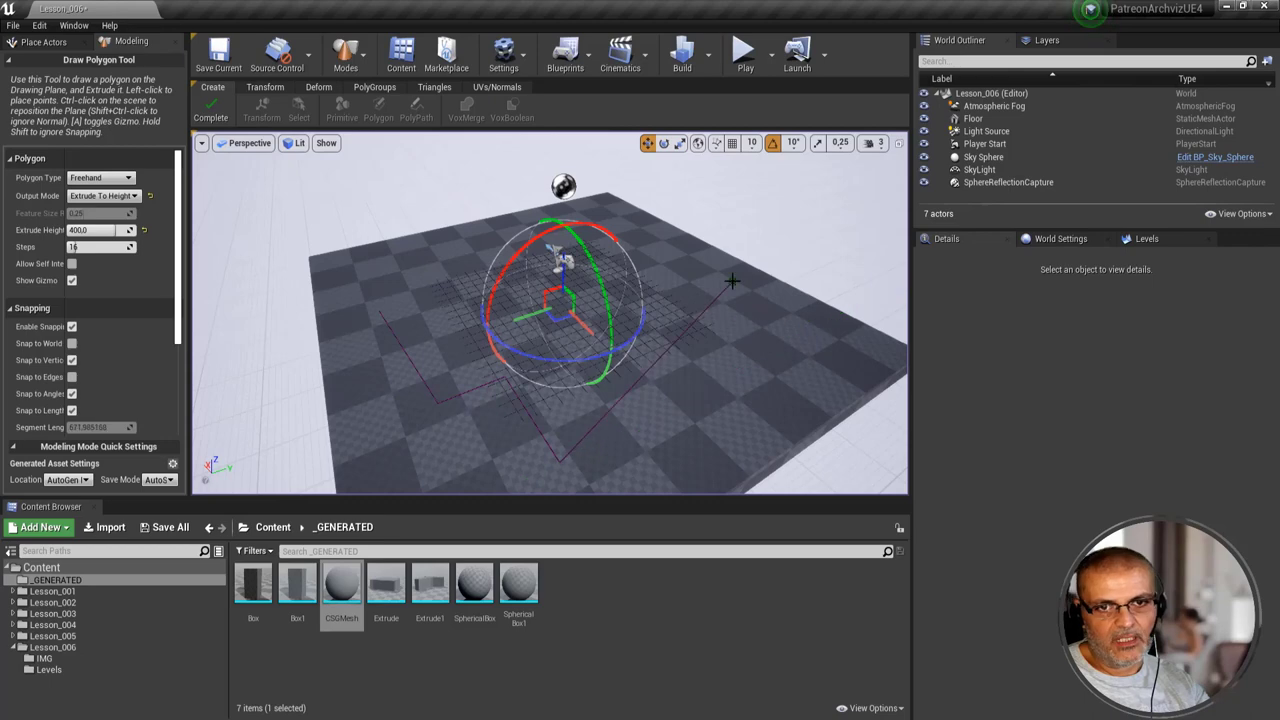
{"action": "left_click", "coordinate": [645, 230]}
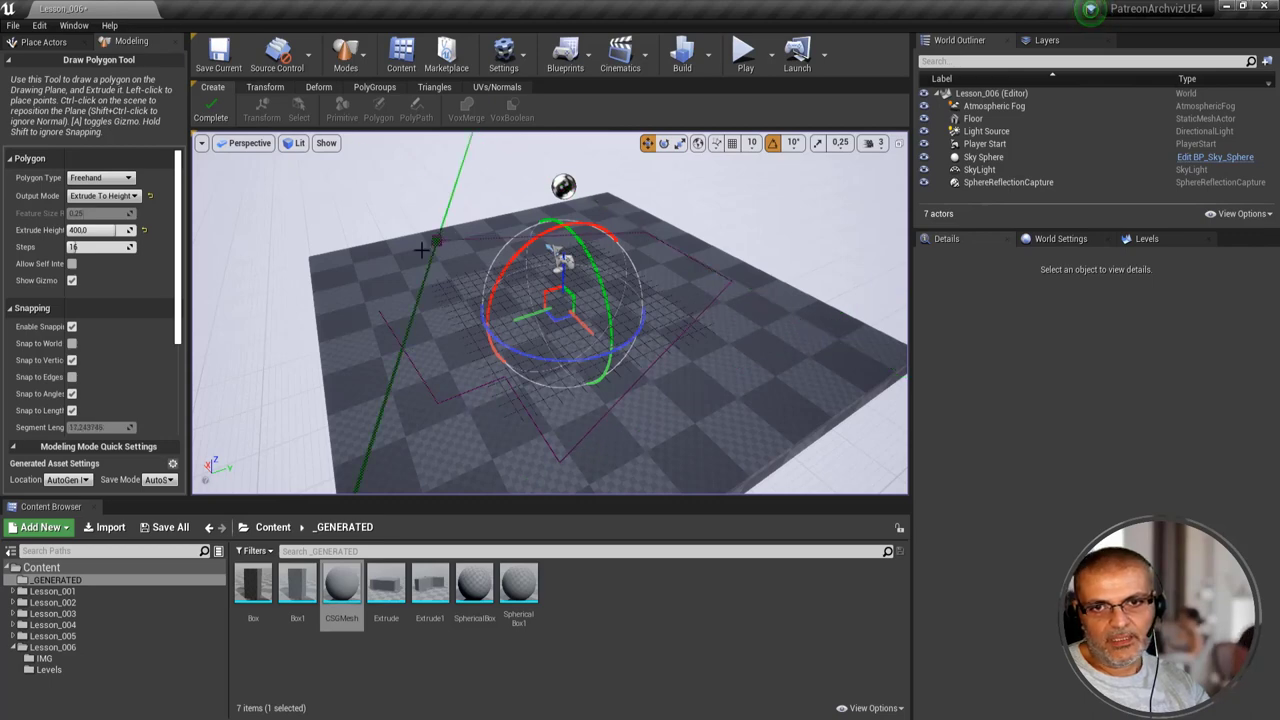
{"action": "left_click", "coordinate": [425, 248]}
{"action": "left_click", "coordinate": [380, 308]}
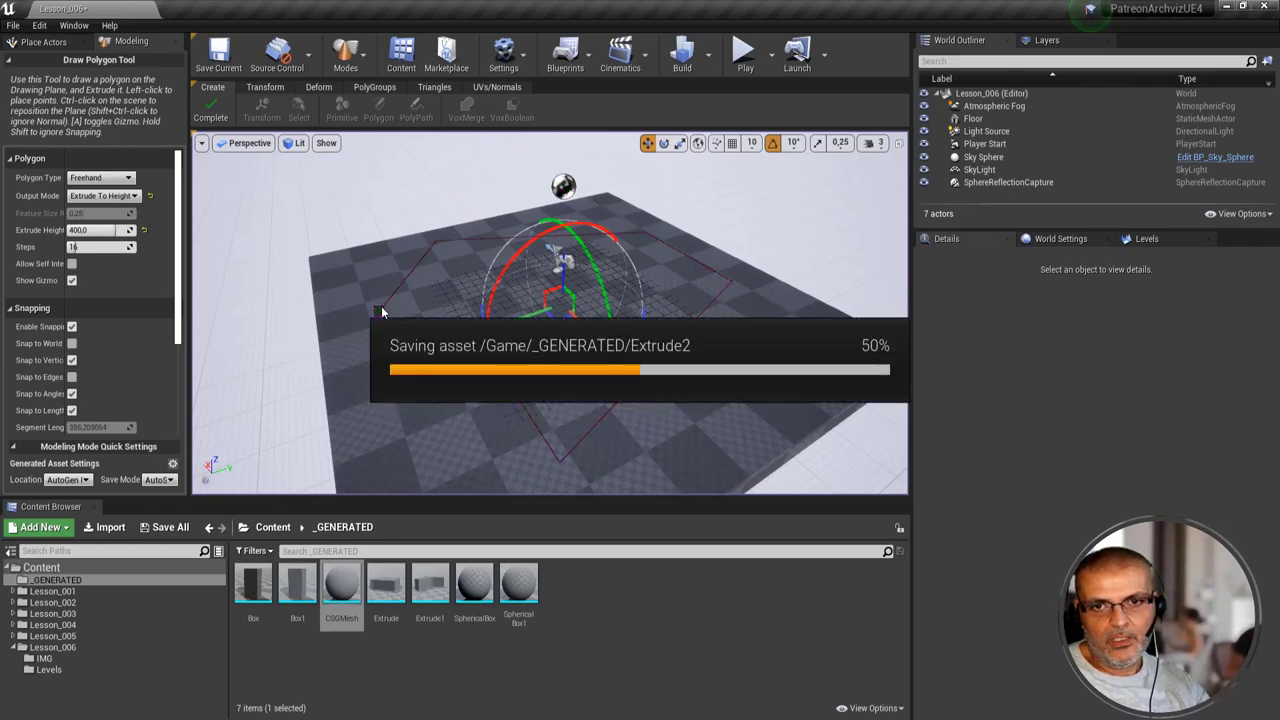
{"action": "scroll", "coordinate": [501, 393], "scroll_direction": "up", "scroll_amount": 2}
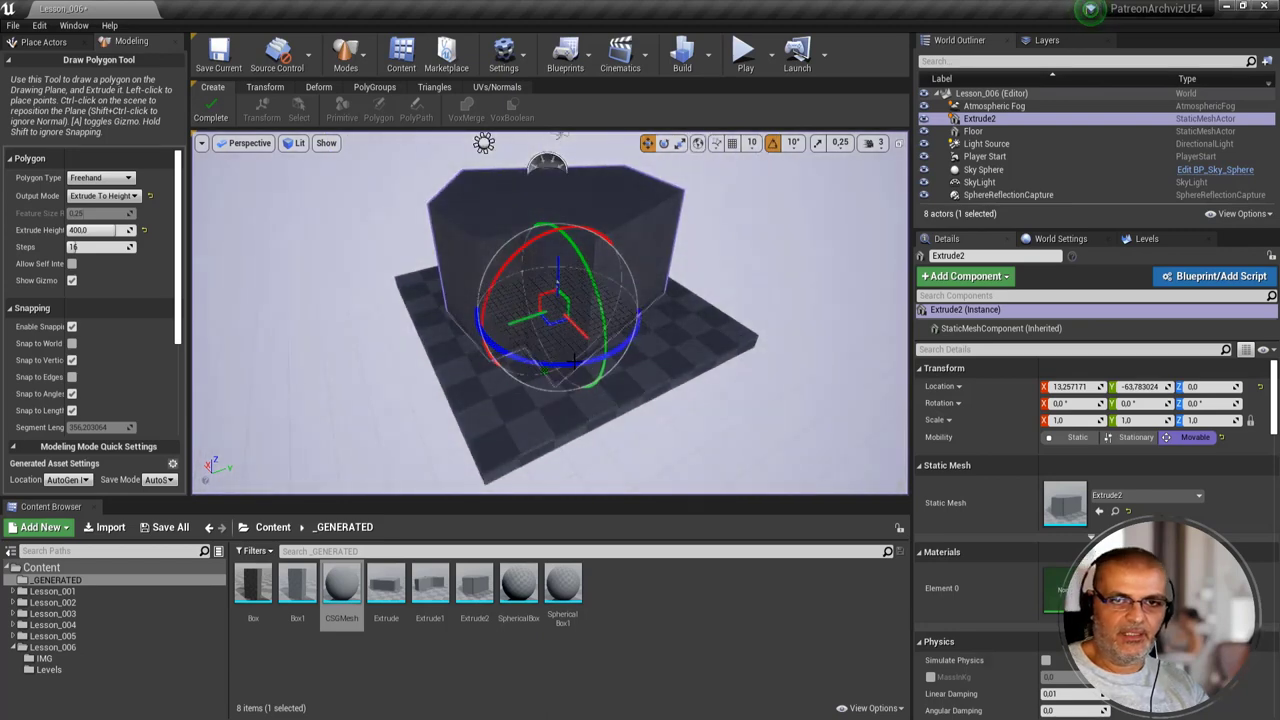
{"action": "scroll", "coordinate": [636, 396], "scroll_direction": "up", "scroll_amount": 1}
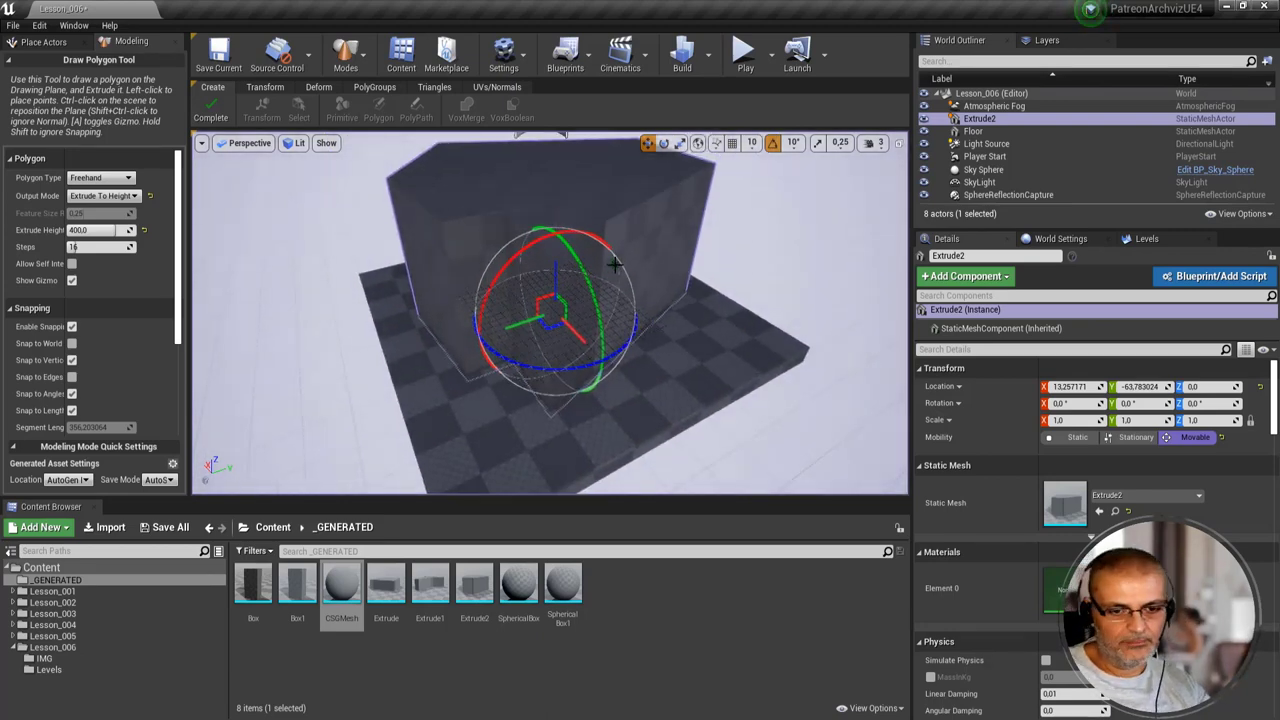
{"action": "key", "text": "Delete"}
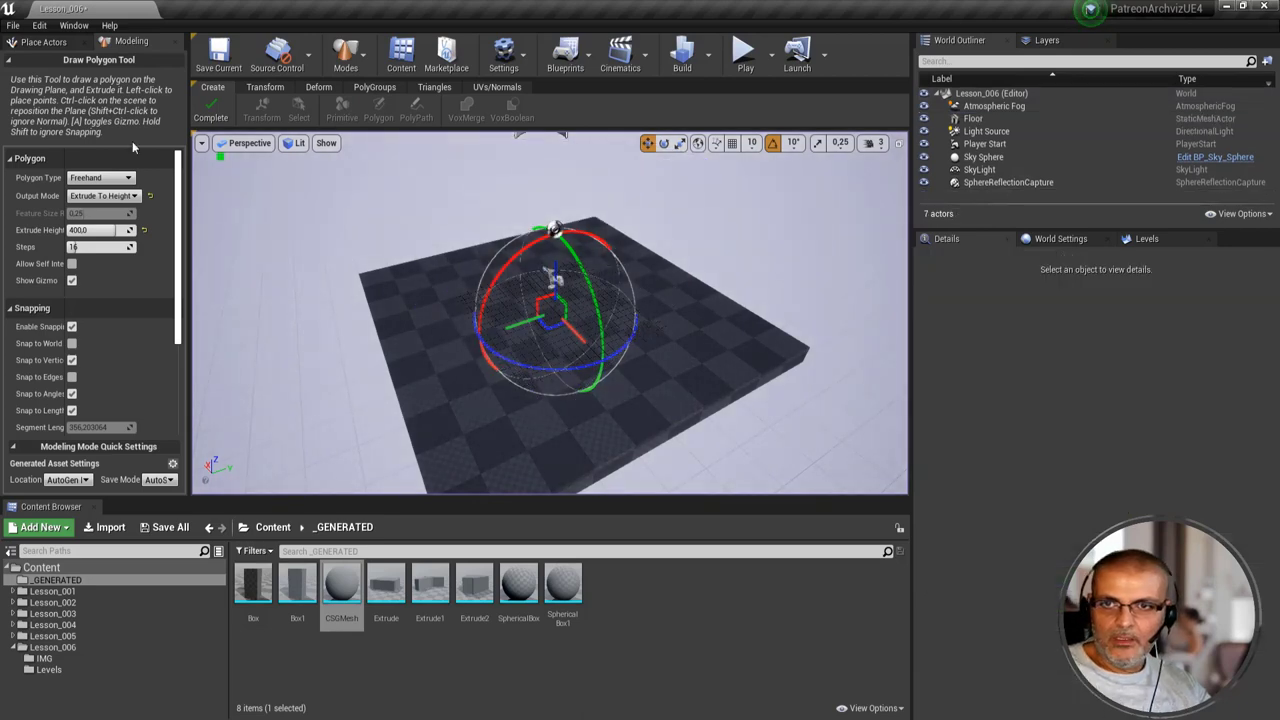
- Switch output to Flat Mesh, sketch and complete a freehand polygon, then lift it slightly
{"action": "left_click", "coordinate": [106, 196]}
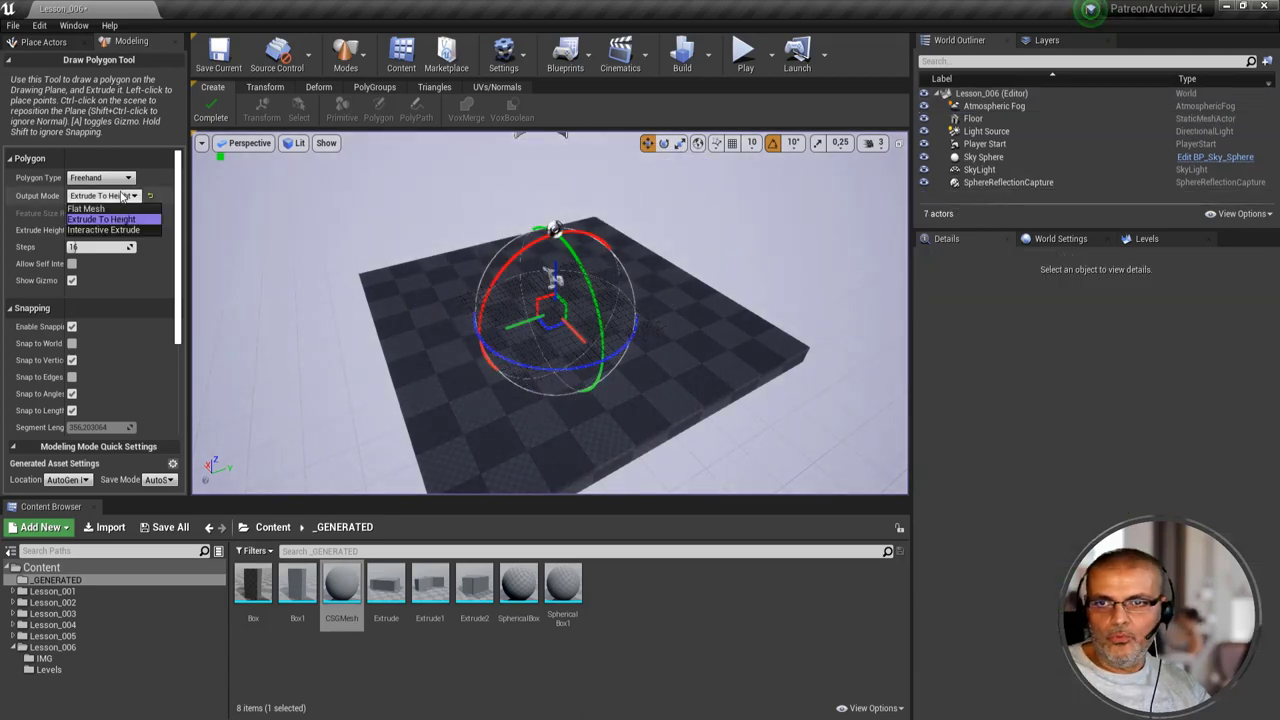
{"action": "left_click", "coordinate": [112, 209]}
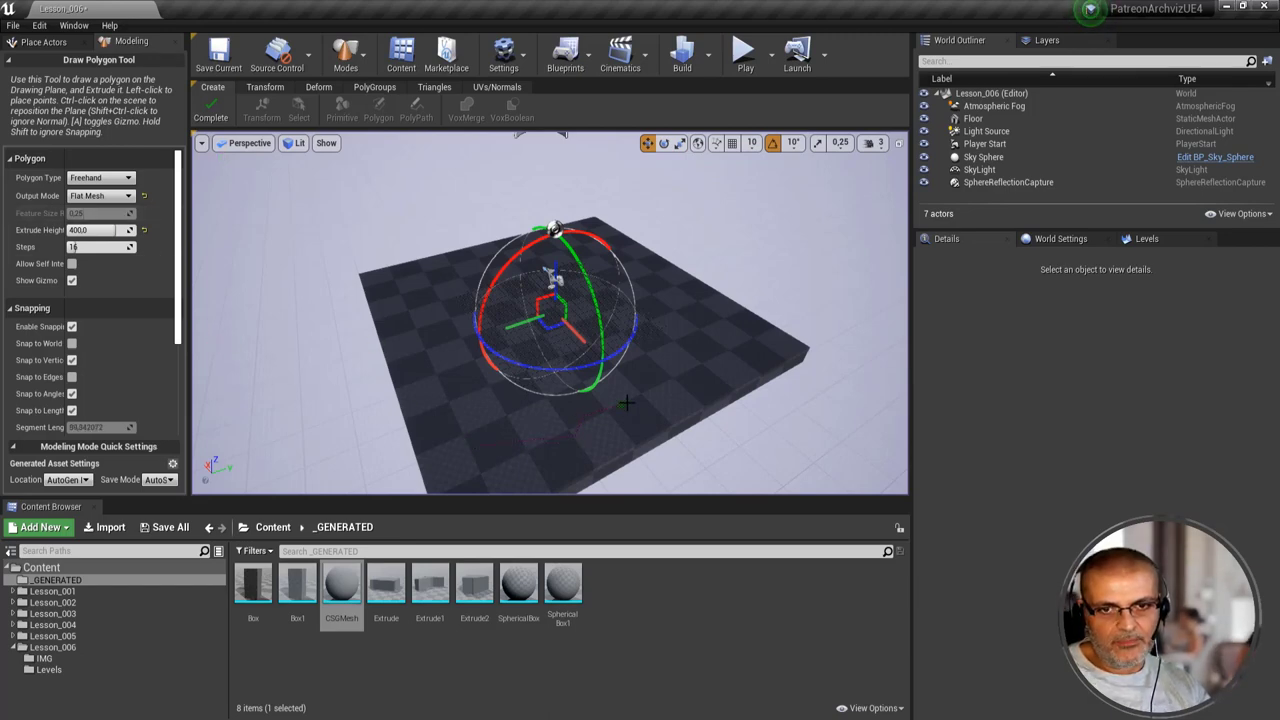
{"action": "left_click_drag", "start_coordinate": [625, 403], "coordinate": [472, 372]}
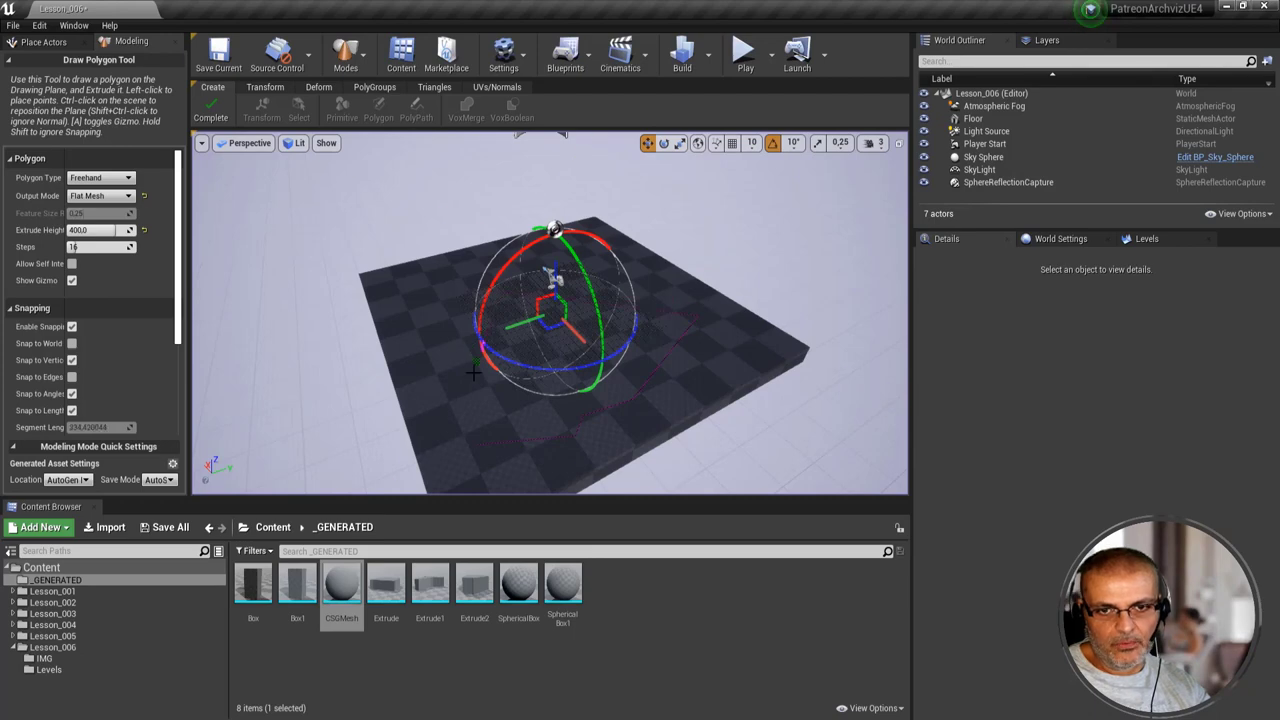
{"action": "scroll", "coordinate": [472, 390], "scroll_direction": "up", "scroll_amount": 2}
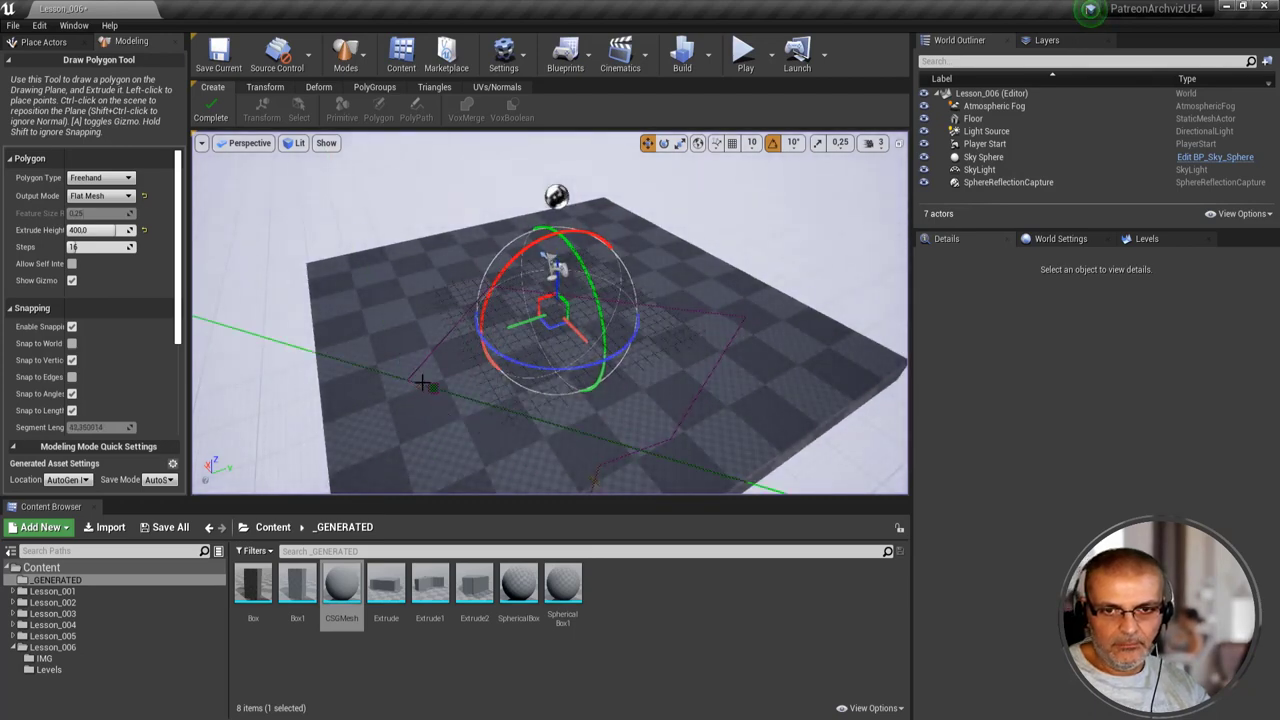
{"action": "scroll", "coordinate": [424, 374], "scroll_direction": "down", "scroll_amount": 3}
{"action": "left_click_drag", "start_coordinate": [424, 374], "coordinate": [474, 441]}
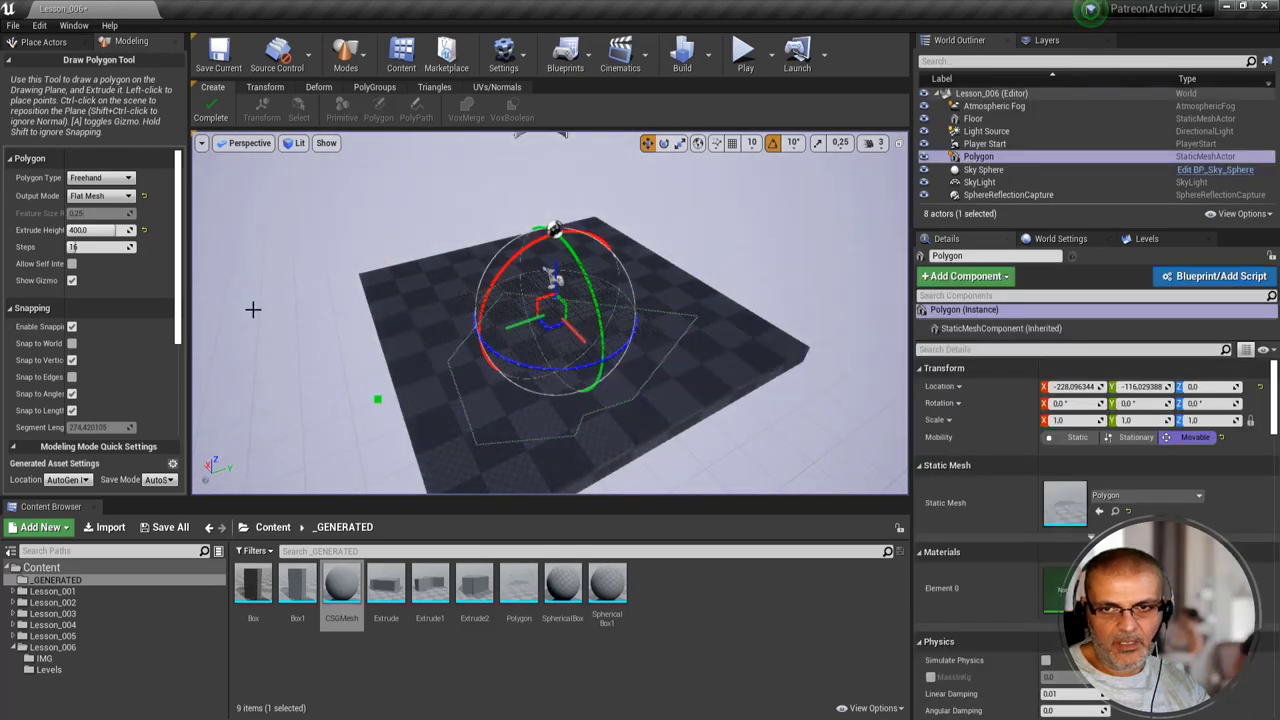
{"action": "left_click", "coordinate": [211, 113]}
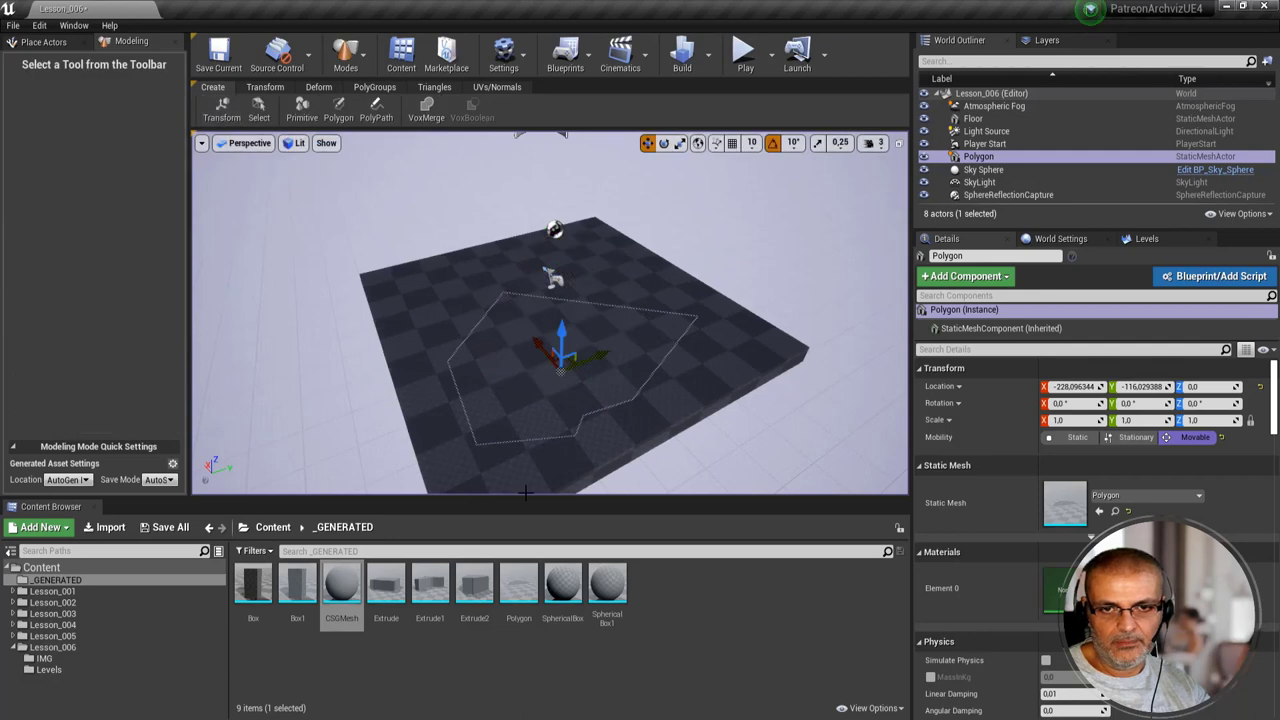
{"action": "left_click_drag", "start_coordinate": [557, 341], "coordinate": [557, 320]}
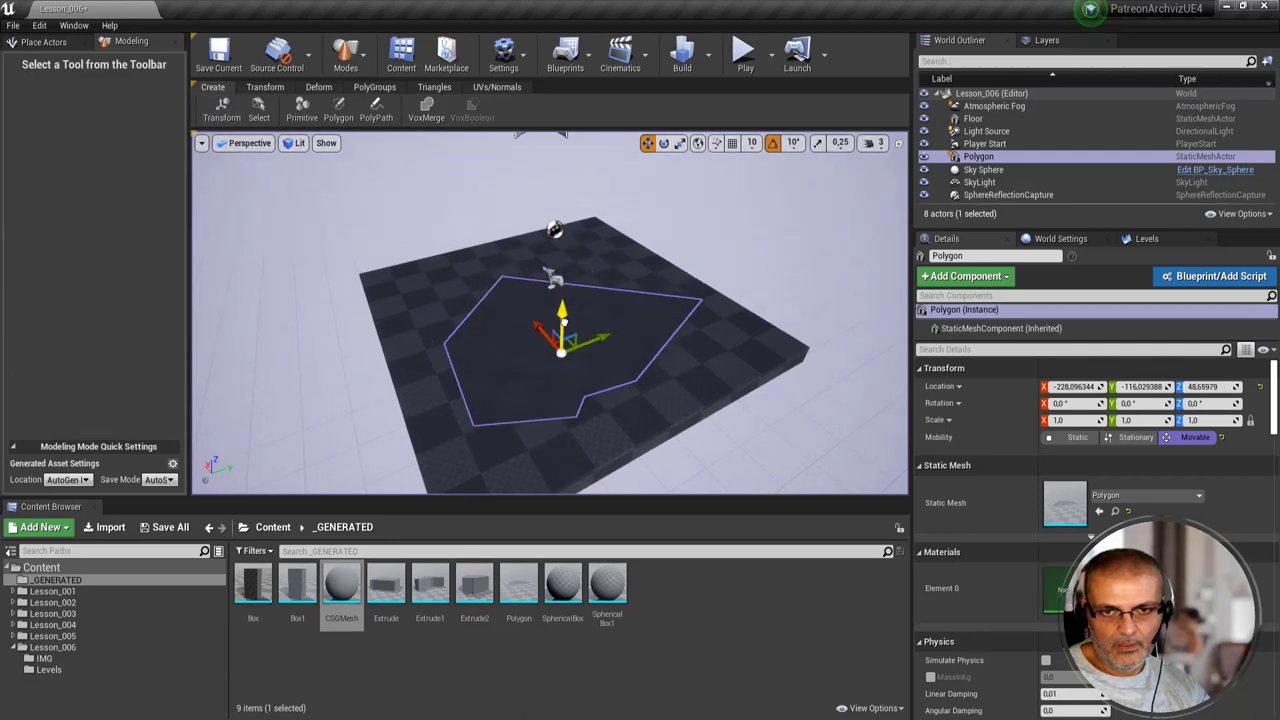
{"action": "left_click", "coordinate": [701, 344]}
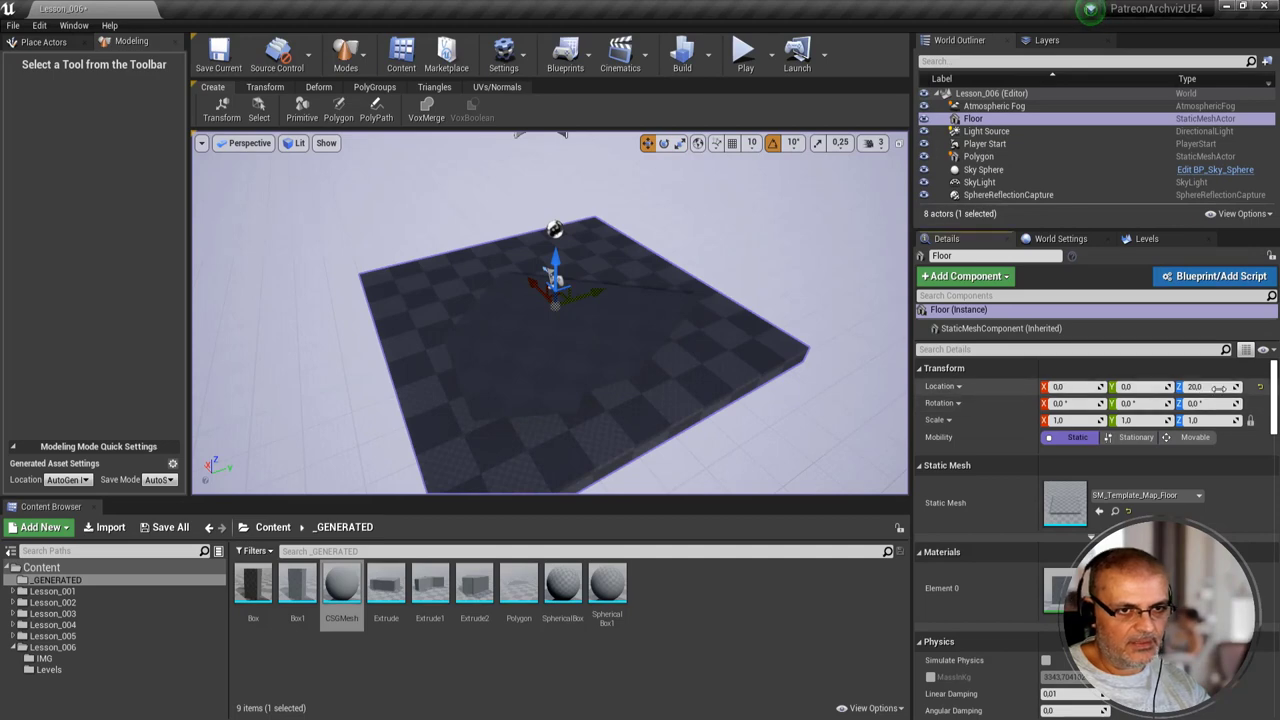
- Set the Floor's Location Z to -20, then delete the flat Polygon actor
{"action": "type", "text": "-"}
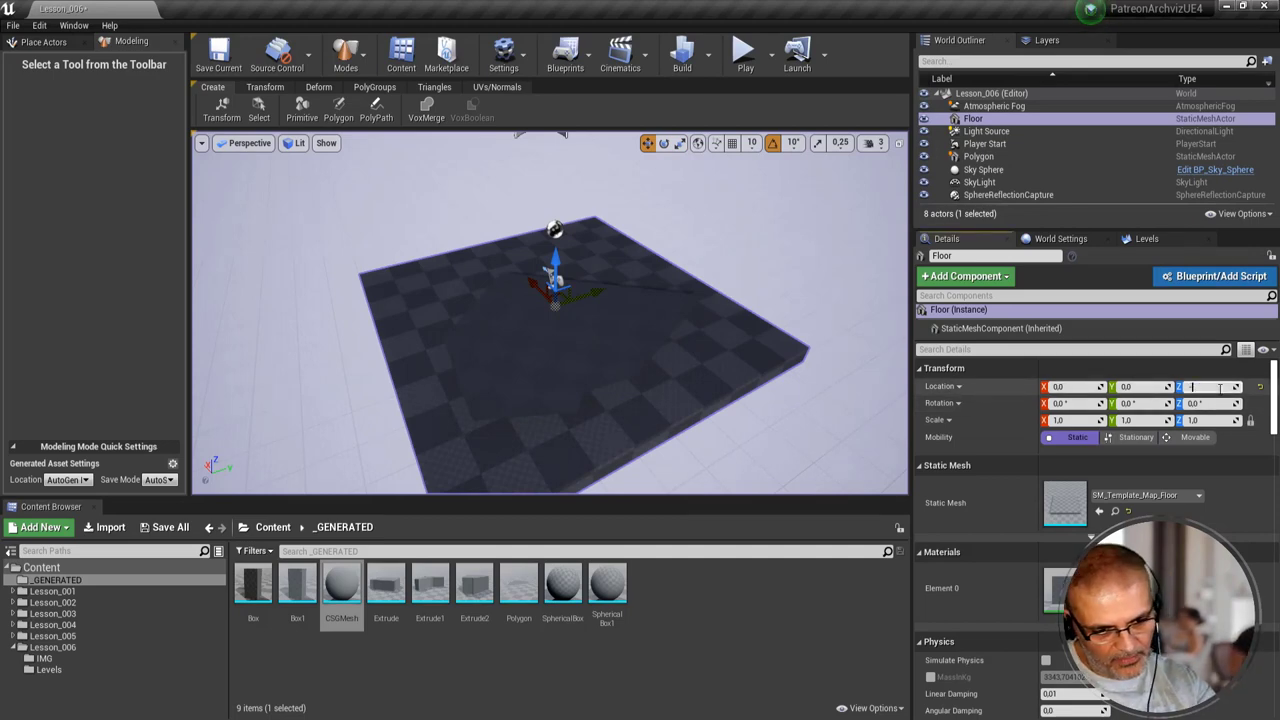
{"action": "type", "text": "20"}
{"action": "key", "text": "Return"}
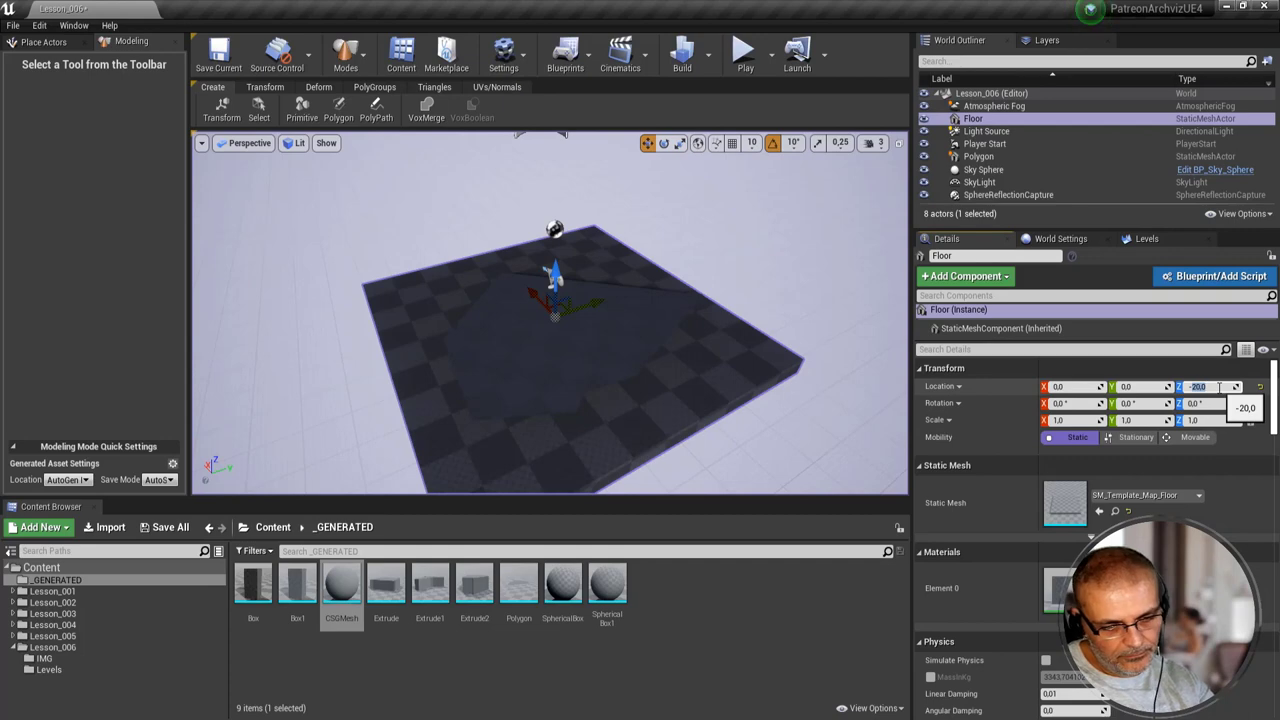
{"action": "mouse_move", "coordinate": [738, 353]}
{"action": "left_mouse_down"}
{"action": "mouse_move", "coordinate": [700, 300]}
{"action": "mouse_move", "coordinate": [700, 250]}
{"action": "mouse_move", "coordinate": [657, 321]}
{"action": "left_mouse_up"}
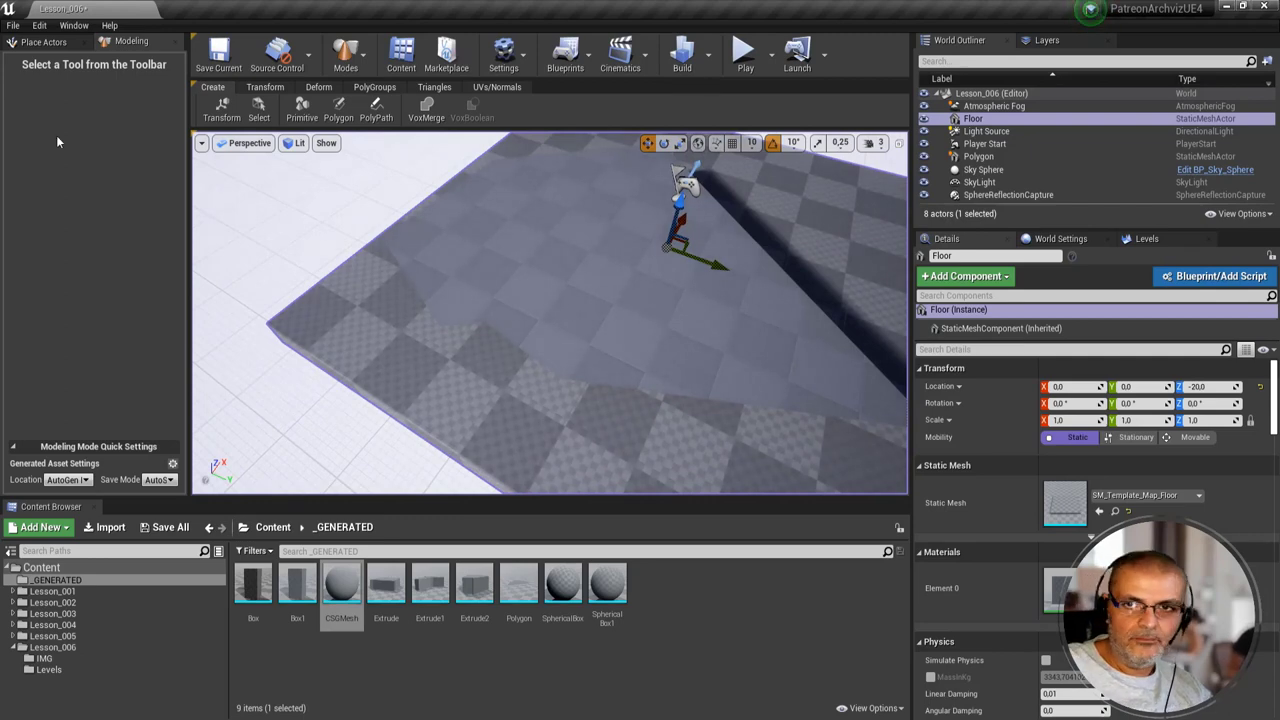
{"action": "key", "text": "Delete"}
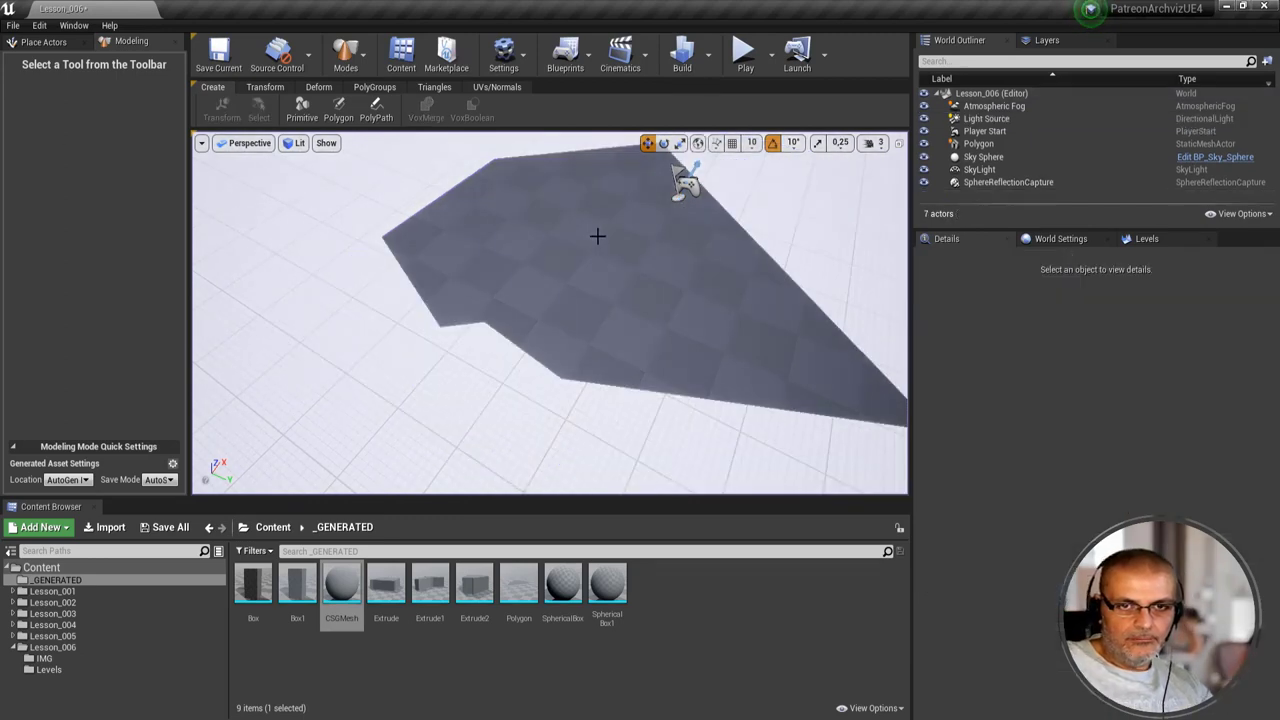
{"action": "key", "text": "ctrl+z"}
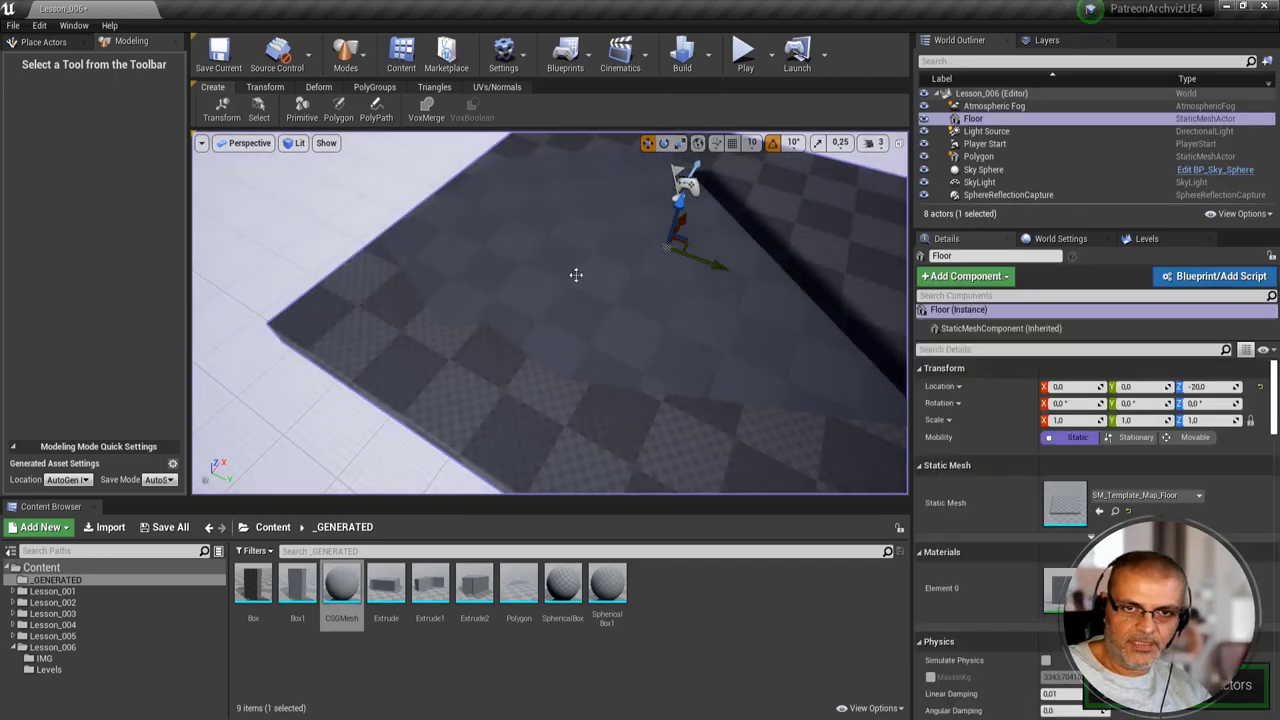
{"action": "left_click", "coordinate": [574, 274]}
{"action": "key", "text": "Delete"}
{"action": "right_click_drag", "start_coordinate": [392, 261], "coordinate": [392, 250]}
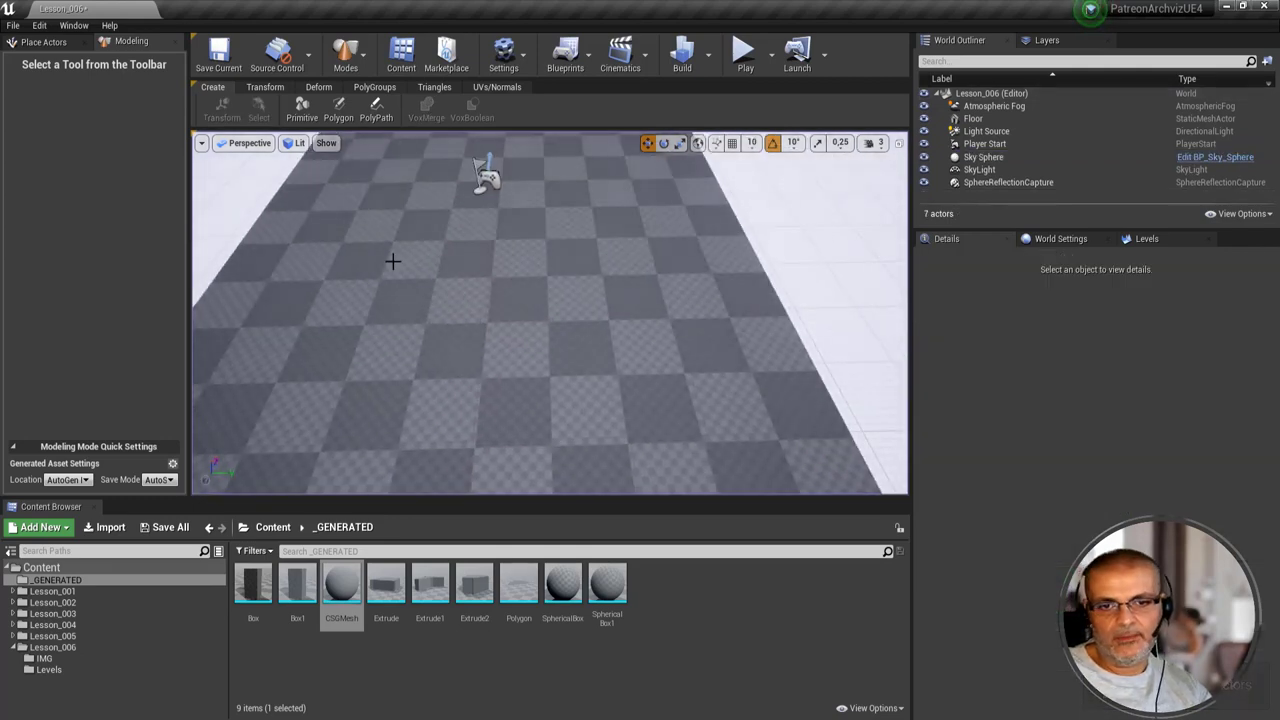
{"action": "double_click", "coordinate": [527, 600]}
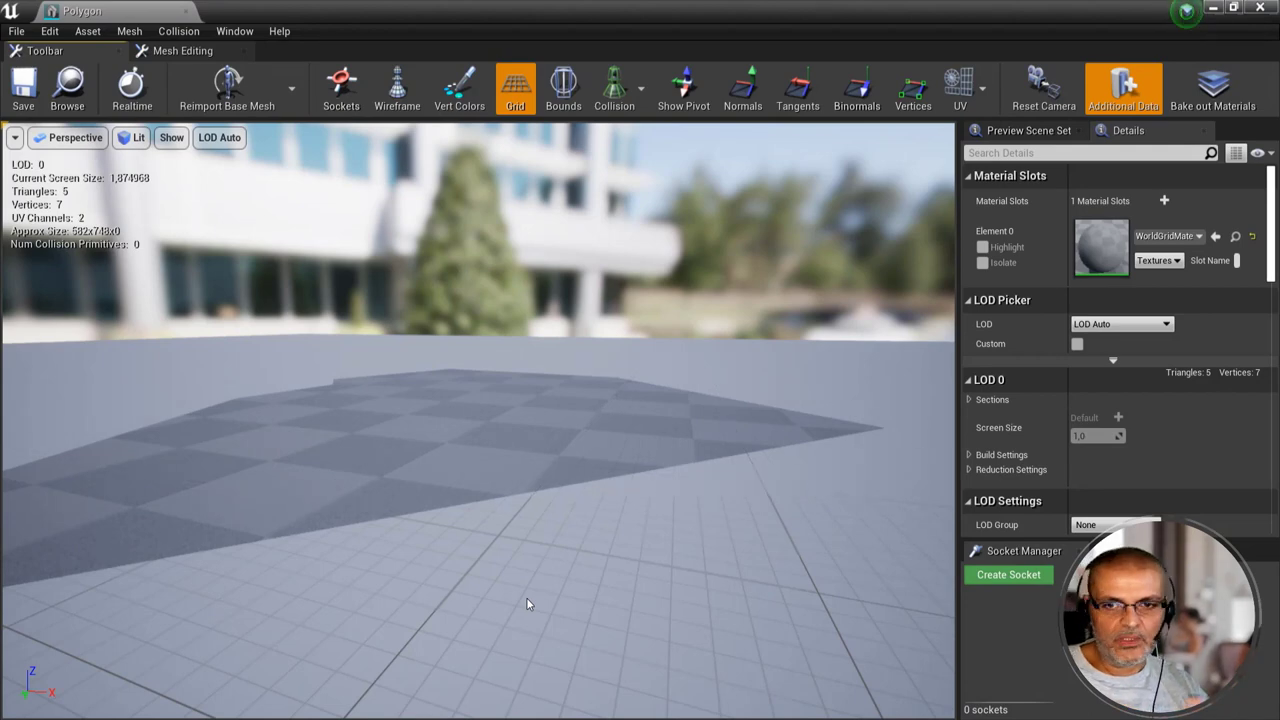
{"action": "left_click", "coordinate": [186, 11]}
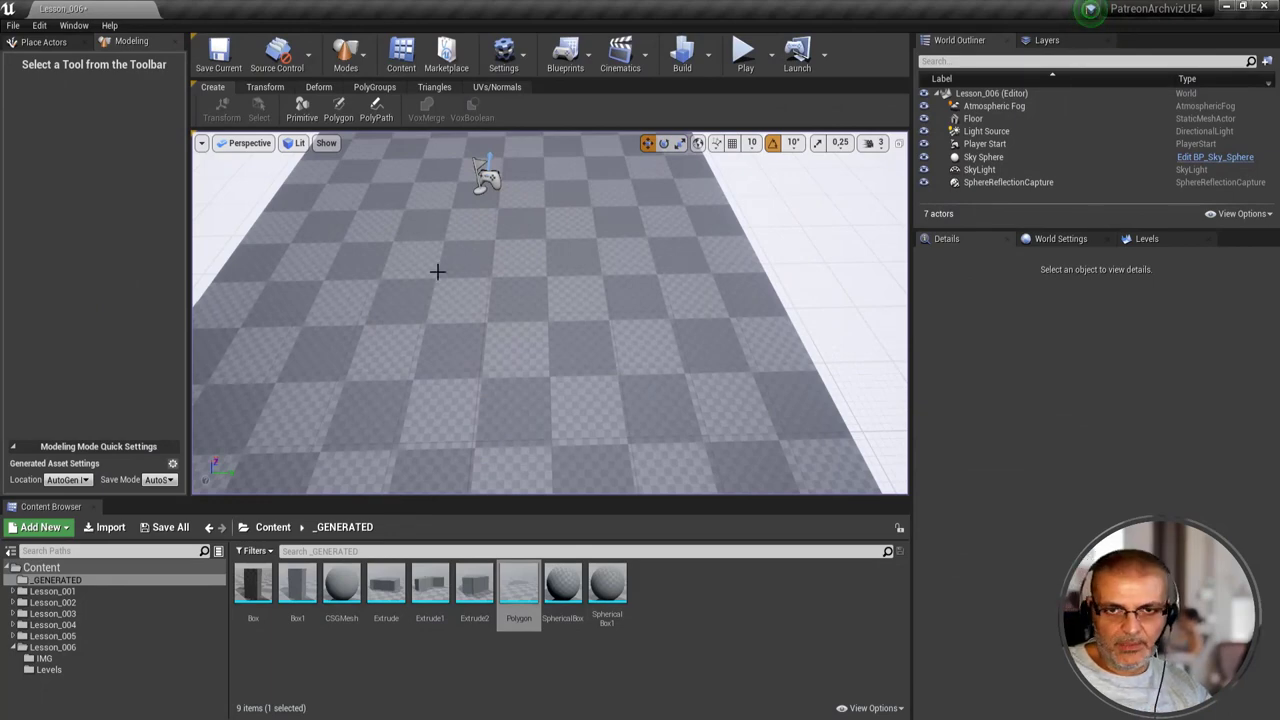
{"action": "left_click_drag", "start_coordinate": [437, 271], "coordinate": [437, 340]}
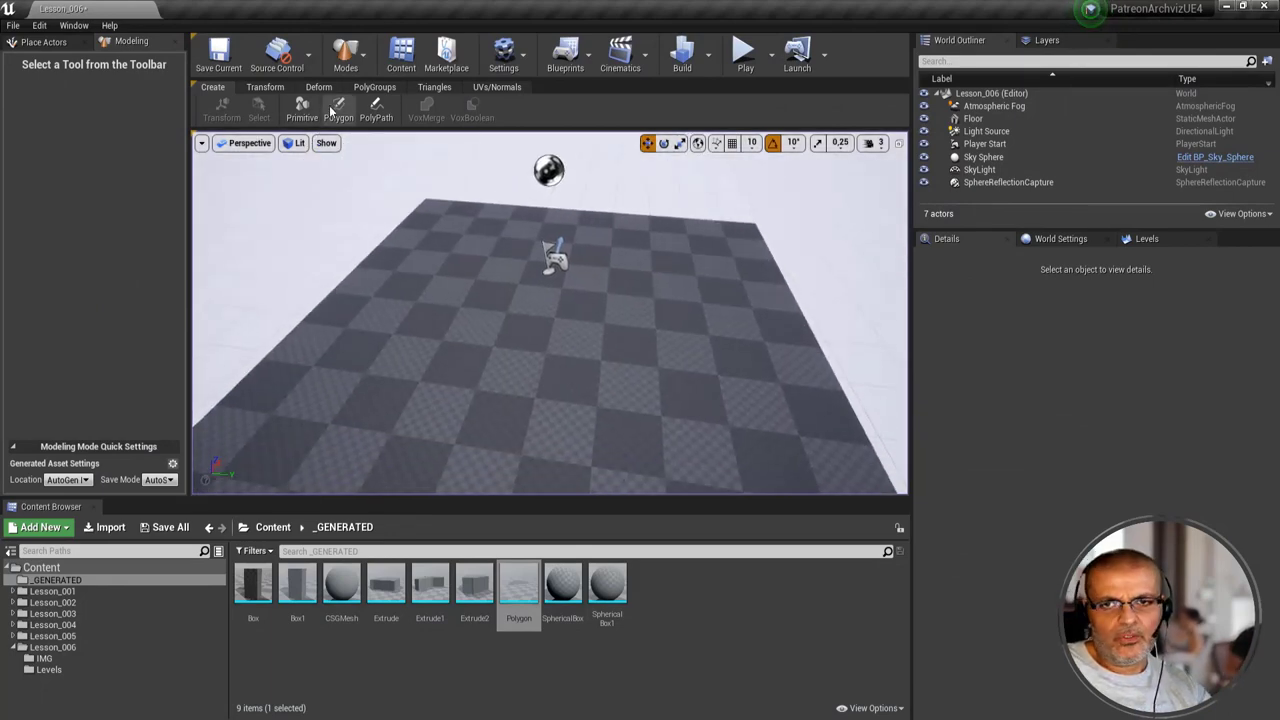
- Start the Polygon tool with Snap to World turned off and bring up its Material list
{"action": "left_click", "coordinate": [336, 108]}
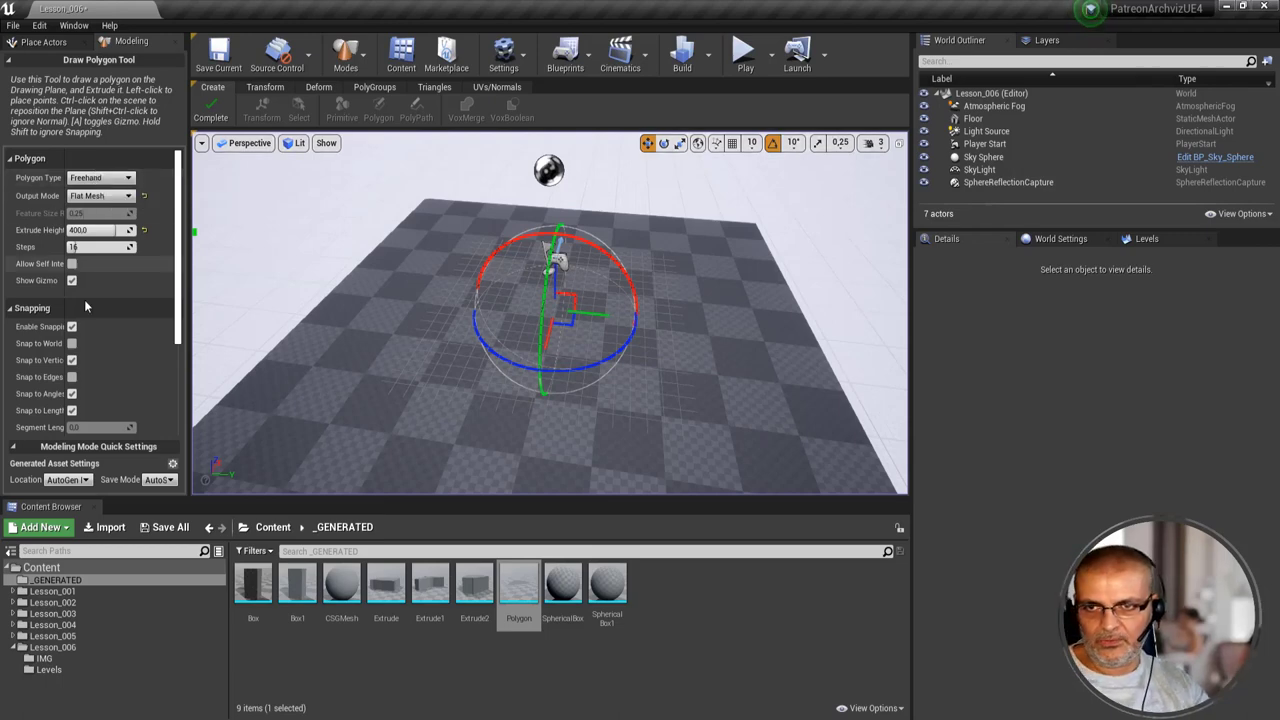
{"action": "scroll", "coordinate": [79, 325], "scroll_direction": "down", "scroll_amount": 2}
{"action": "scroll", "coordinate": [94, 329], "scroll_direction": "up", "scroll_amount": 2}
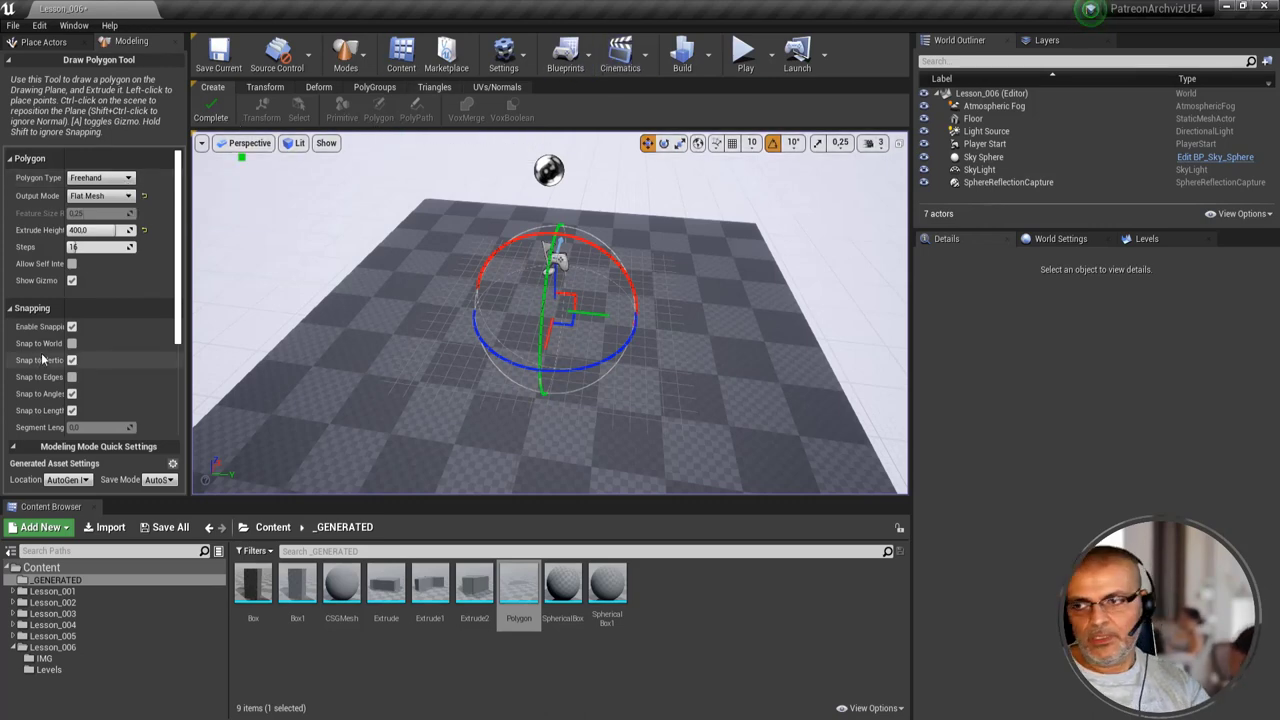
{"action": "scroll", "coordinate": [44, 358], "scroll_direction": "down", "scroll_amount": 2}
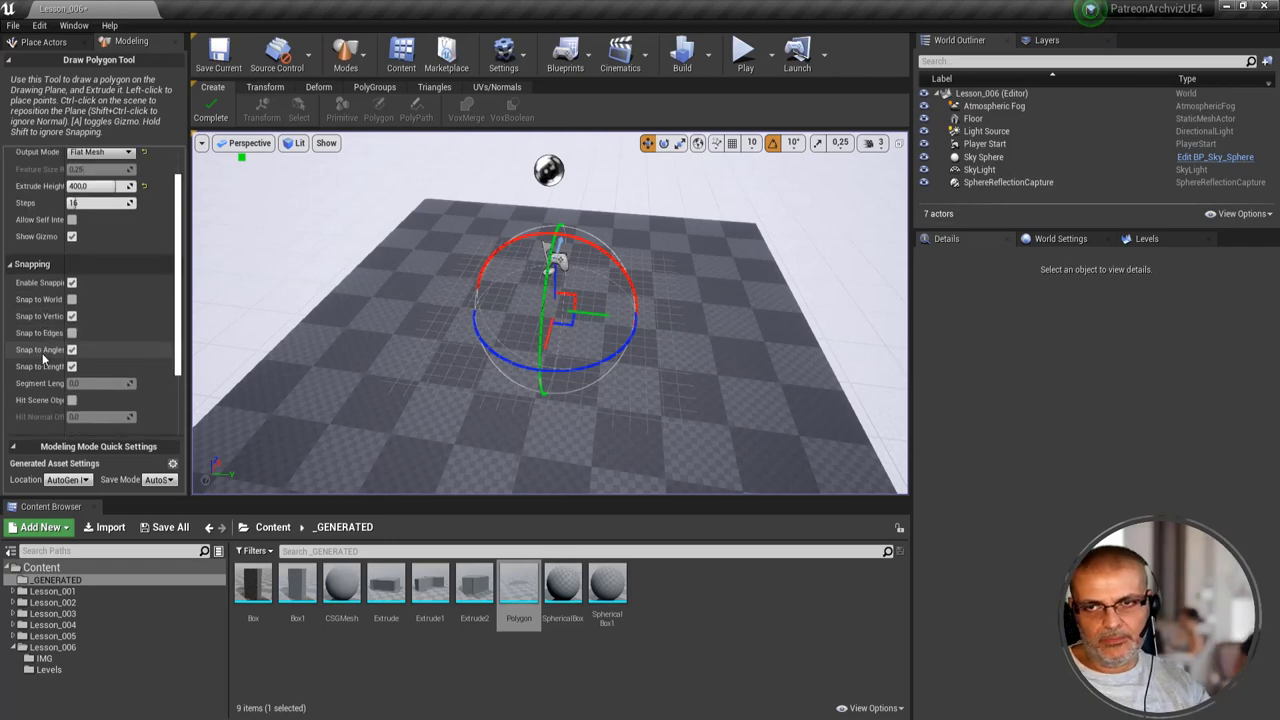
{"action": "scroll", "coordinate": [162, 330], "scroll_direction": "down", "scroll_amount": 3}
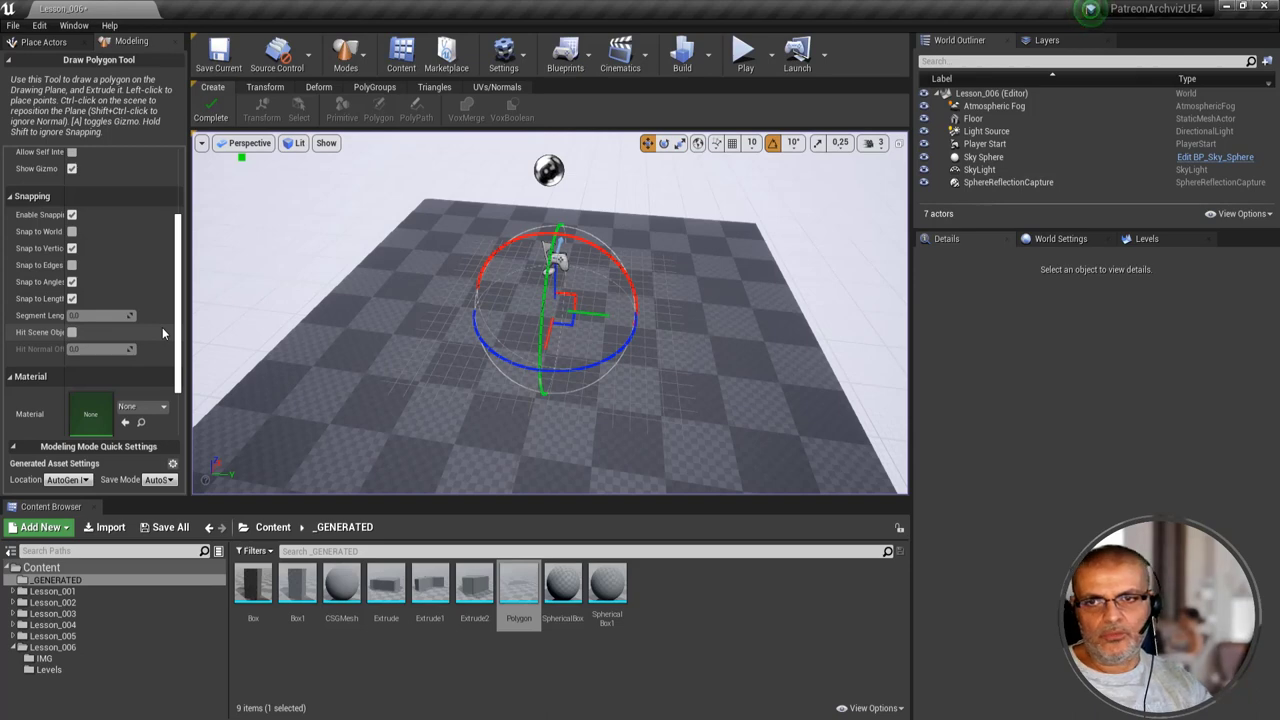
{"action": "scroll", "coordinate": [76, 270], "scroll_direction": "up", "scroll_amount": 2}
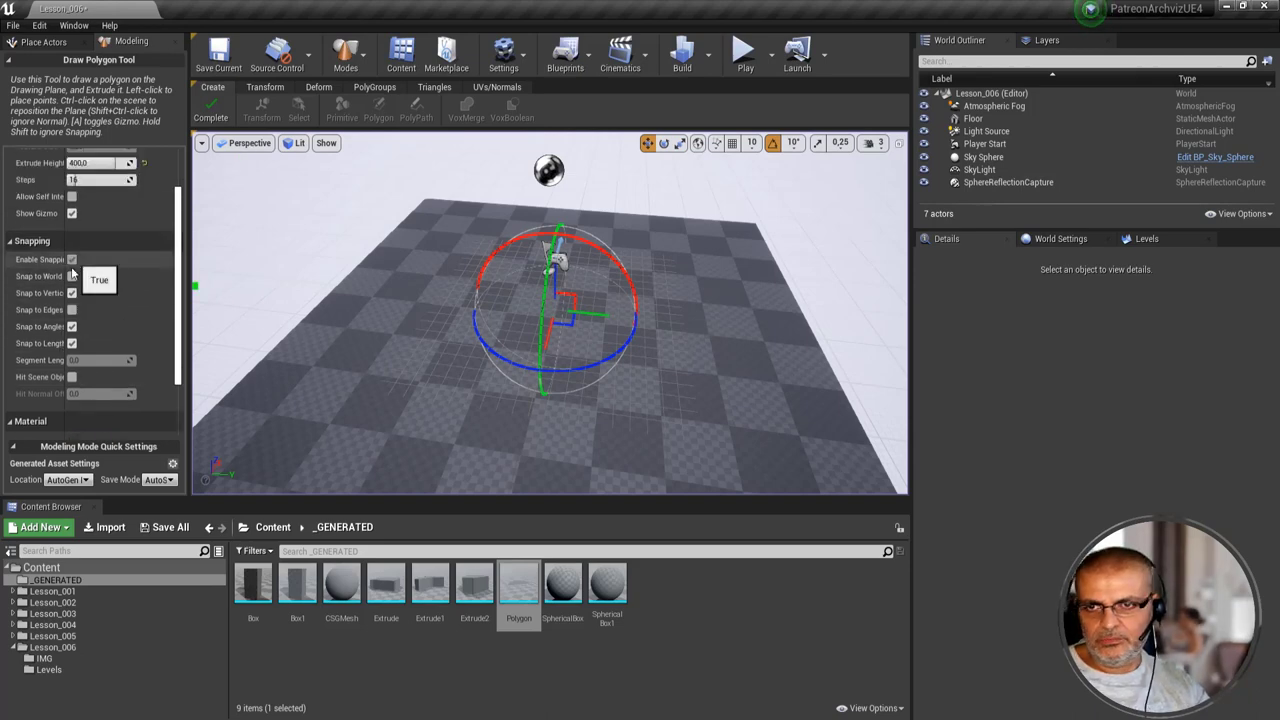
{"action": "left_click", "coordinate": [71, 276]}
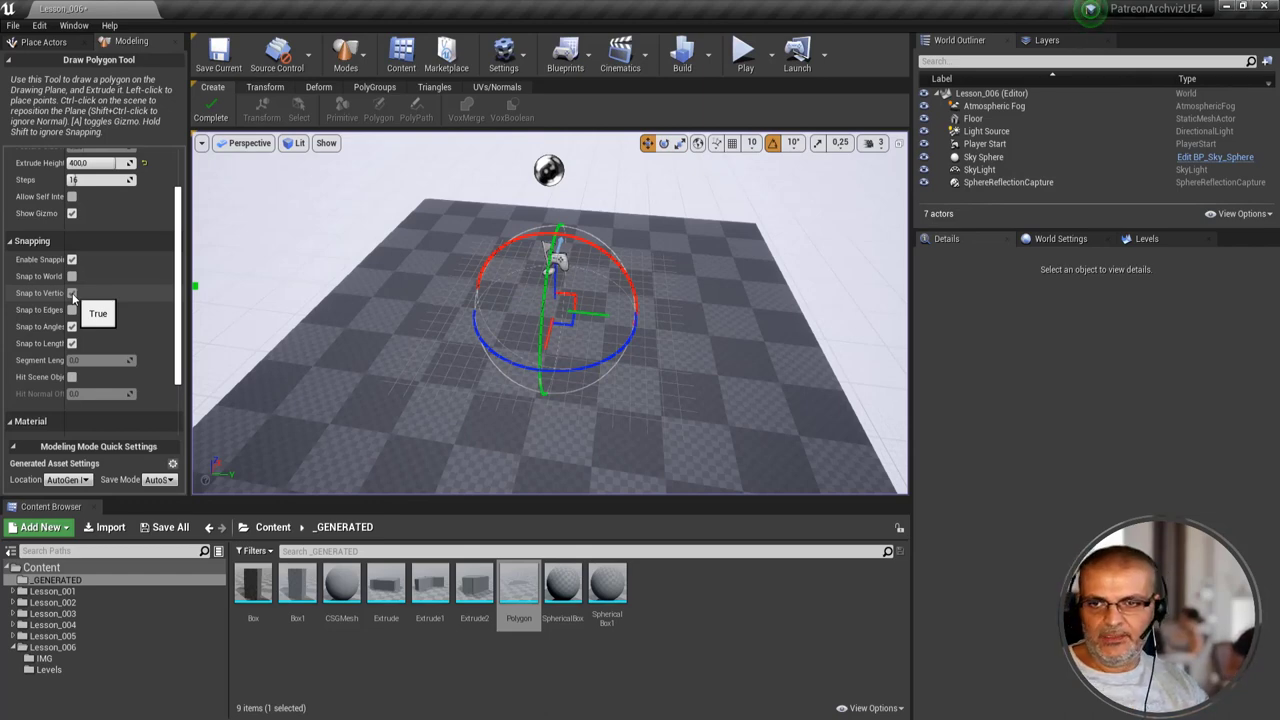
{"action": "scroll", "coordinate": [120, 355], "scroll_direction": "down", "scroll_amount": 2}
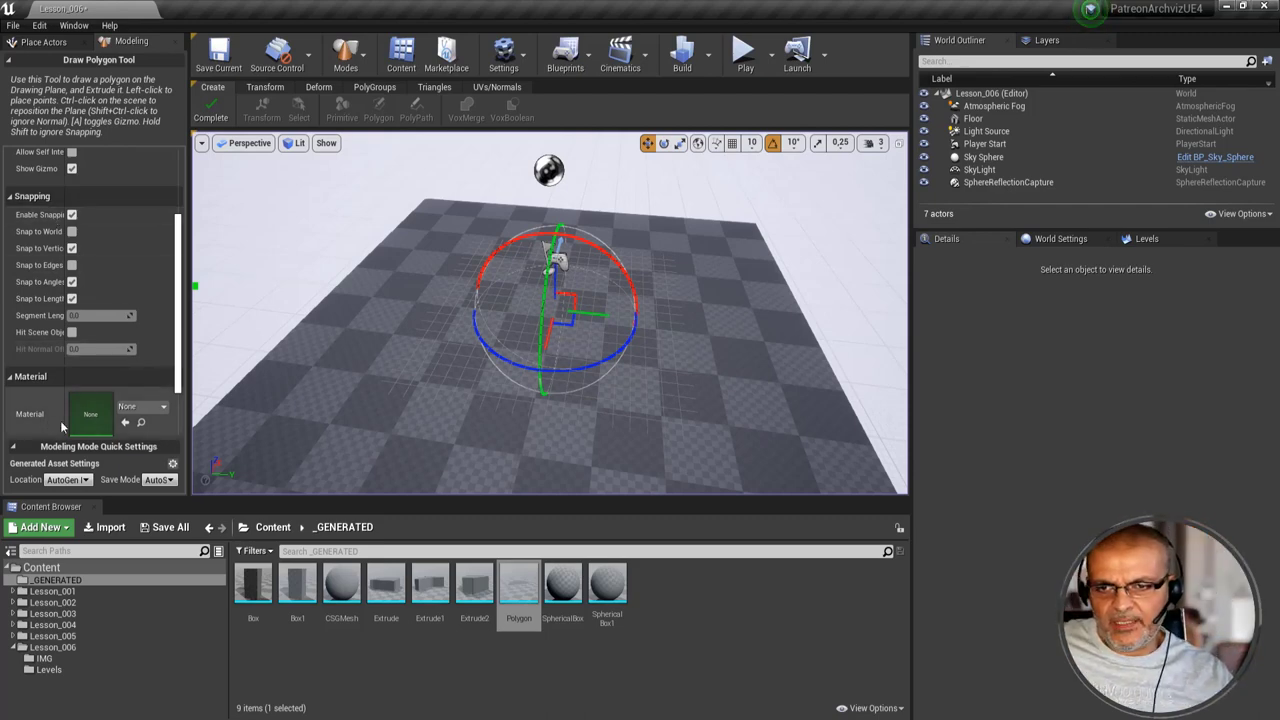
{"action": "left_click", "coordinate": [150, 408]}
- Assign Material_001 and draw a closed five-corner flat polygon as the Polygon1 mesh
{"action": "left_click", "coordinate": [193, 300]}
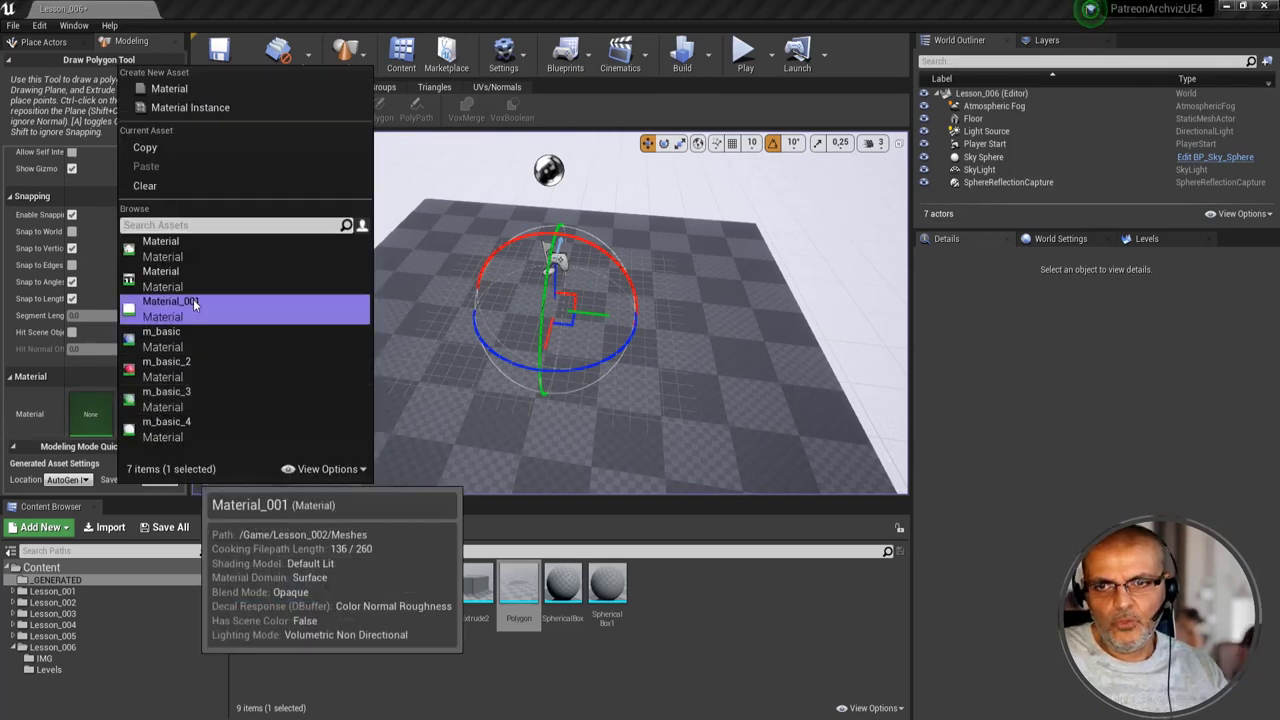
{"action": "left_click", "coordinate": [384, 366]}
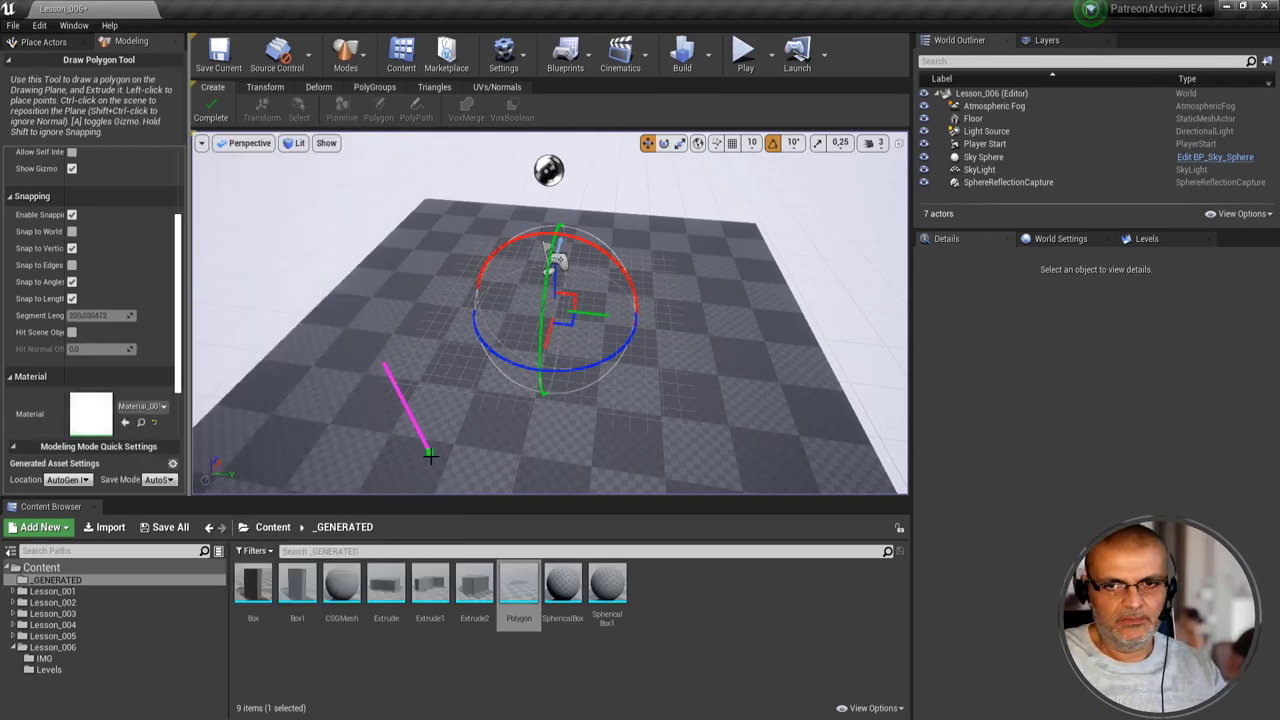
{"action": "left_click", "coordinate": [469, 467]}
{"action": "left_click", "coordinate": [657, 461]}
{"action": "left_click", "coordinate": [724, 337]}
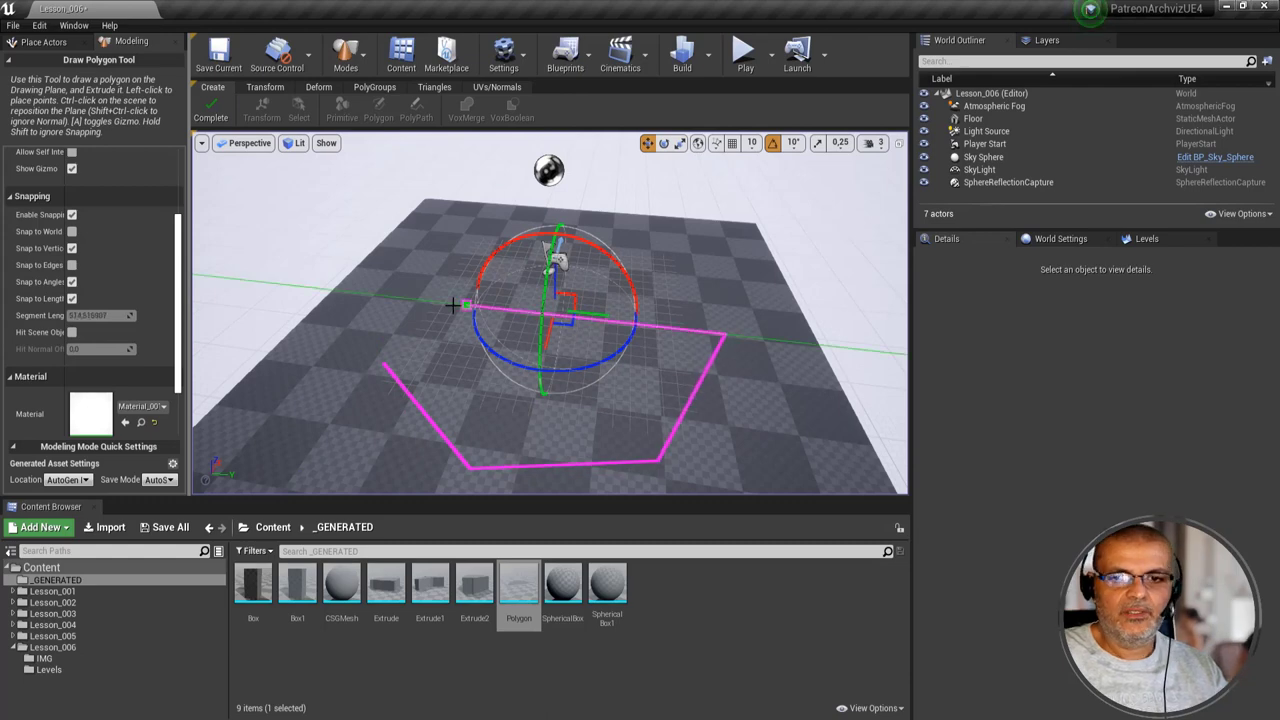
{"action": "left_click", "coordinate": [436, 298]}
{"action": "left_click", "coordinate": [383, 363]}
{"action": "left_click", "coordinate": [383, 363]}
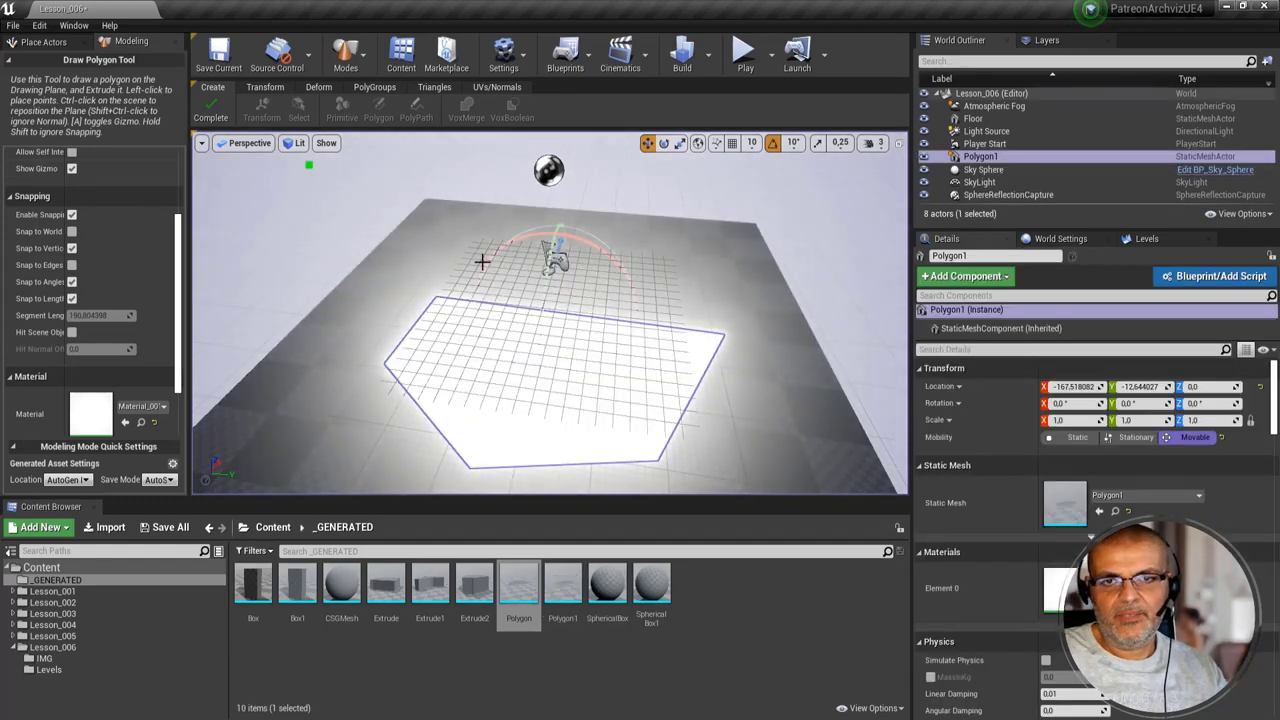
- Raise Polygon1 about 84 units, then delete it from the level
{"action": "left_click", "coordinate": [210, 110]}
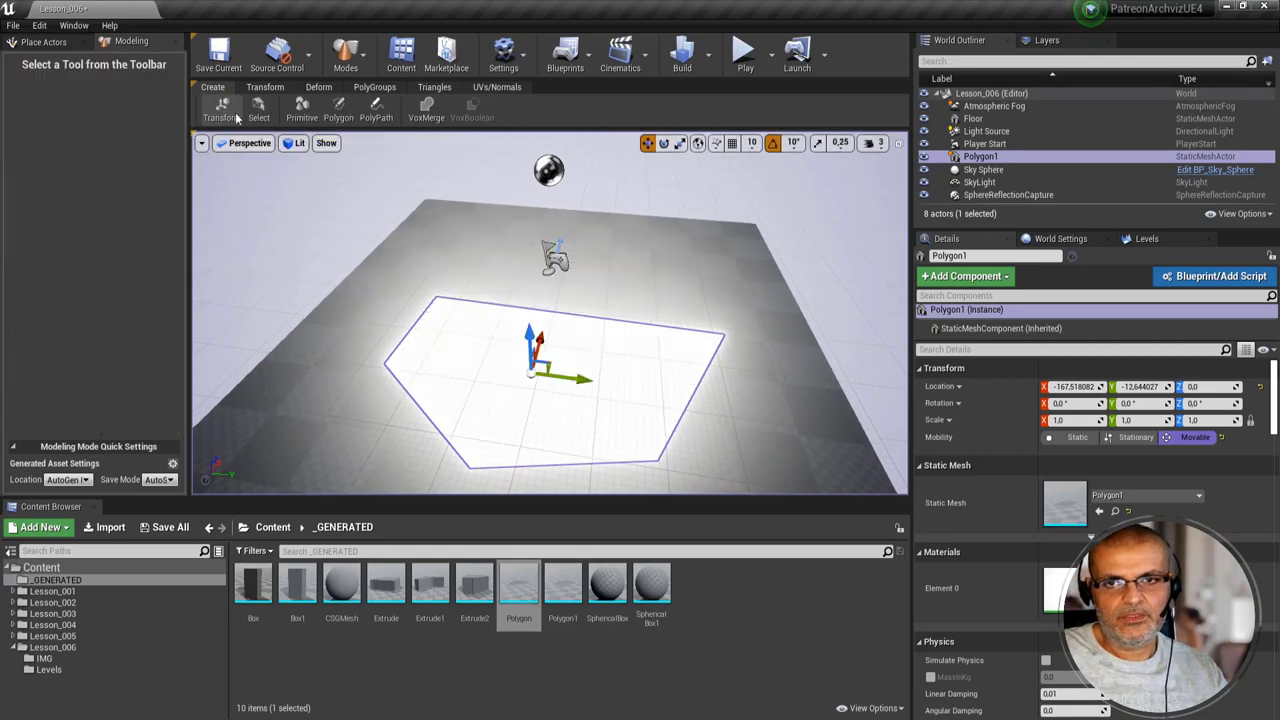
{"action": "left_click_drag", "start_coordinate": [531, 337], "coordinate": [531, 297]}
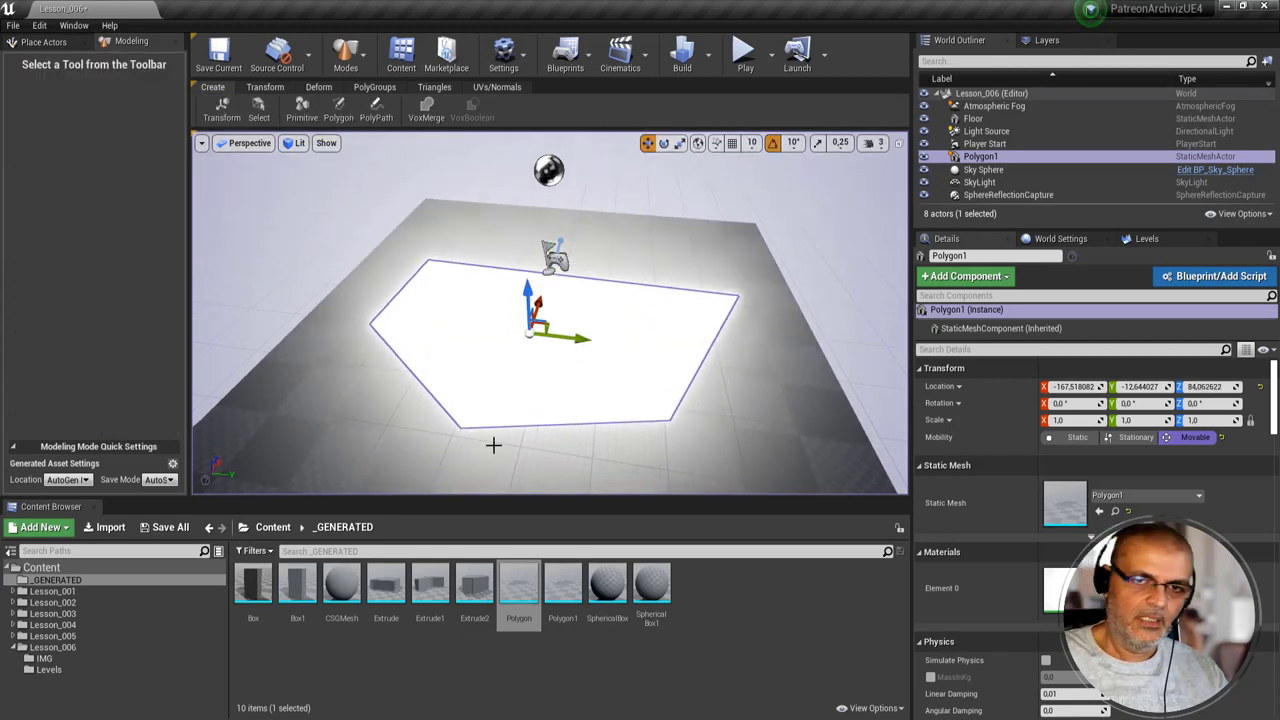
{"action": "key", "text": "Delete"}
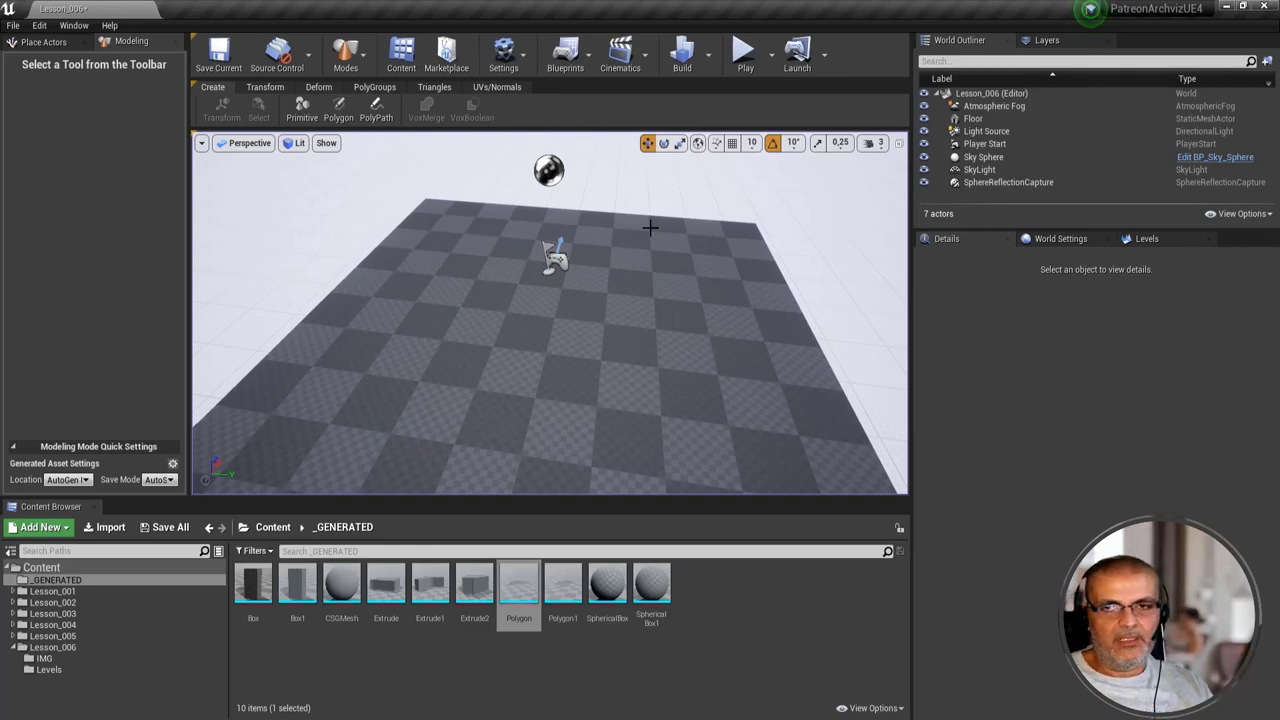
- Draw a closed poly path loop around the floor as Path walls 210 high
{"action": "left_click", "coordinate": [380, 118]}
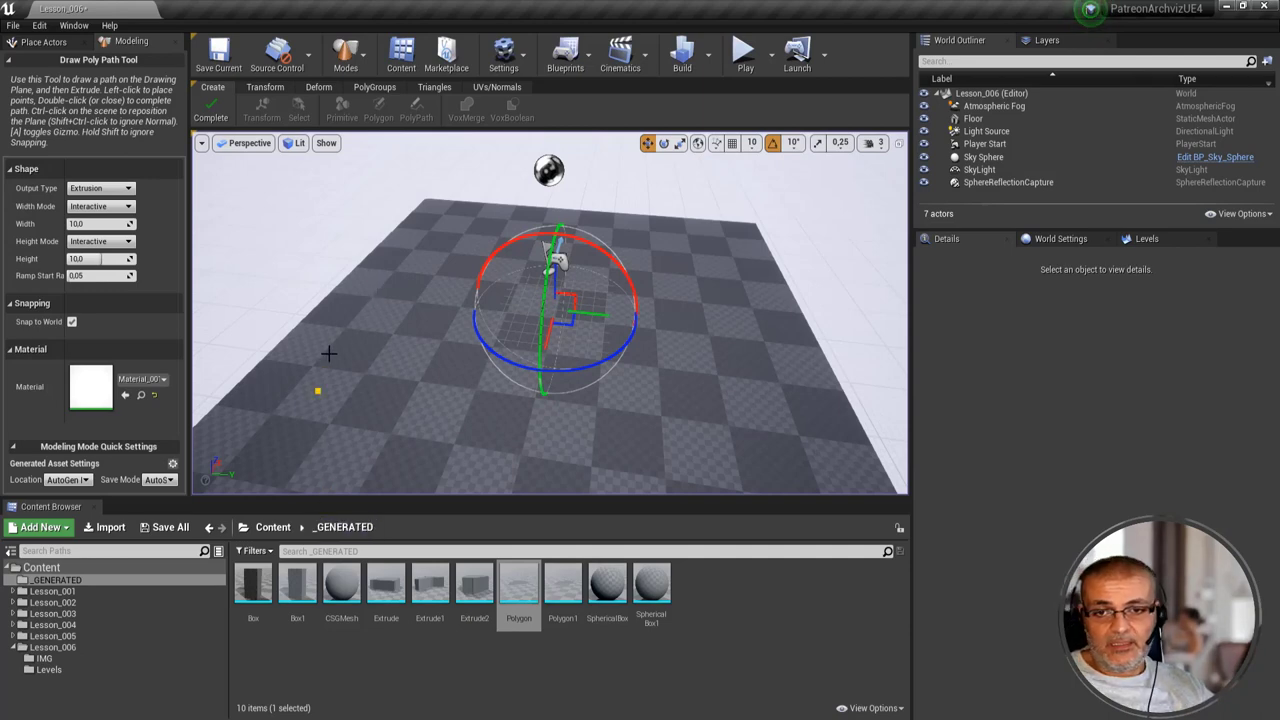
{"action": "left_click_drag", "start_coordinate": [316, 306], "coordinate": [519, 289], "text": "alt"}
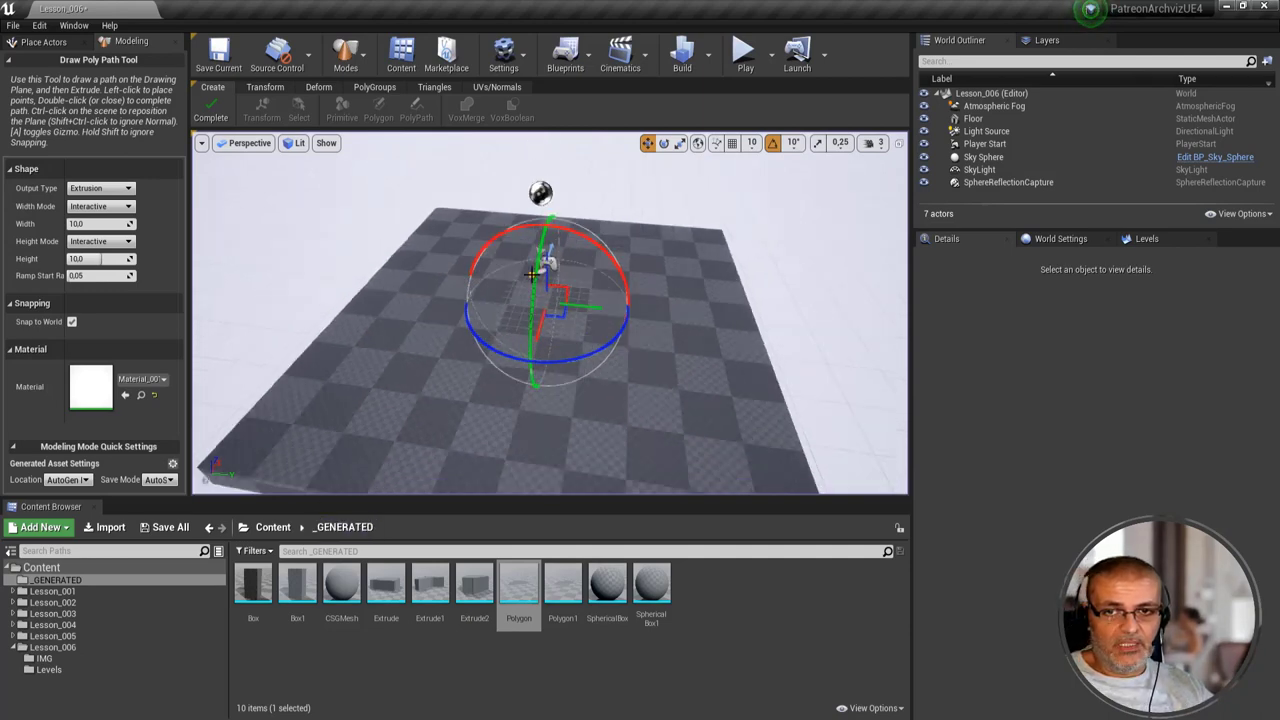
{"action": "mouse_move", "coordinate": [423, 260]}
{"action": "left_mouse_down", "text": "alt"}
{"action": "mouse_move", "coordinate": [378, 227]}
{"action": "mouse_move", "coordinate": [434, 243]}
{"action": "mouse_move", "coordinate": [415, 223]}
{"action": "left_mouse_up", "text": "alt"}
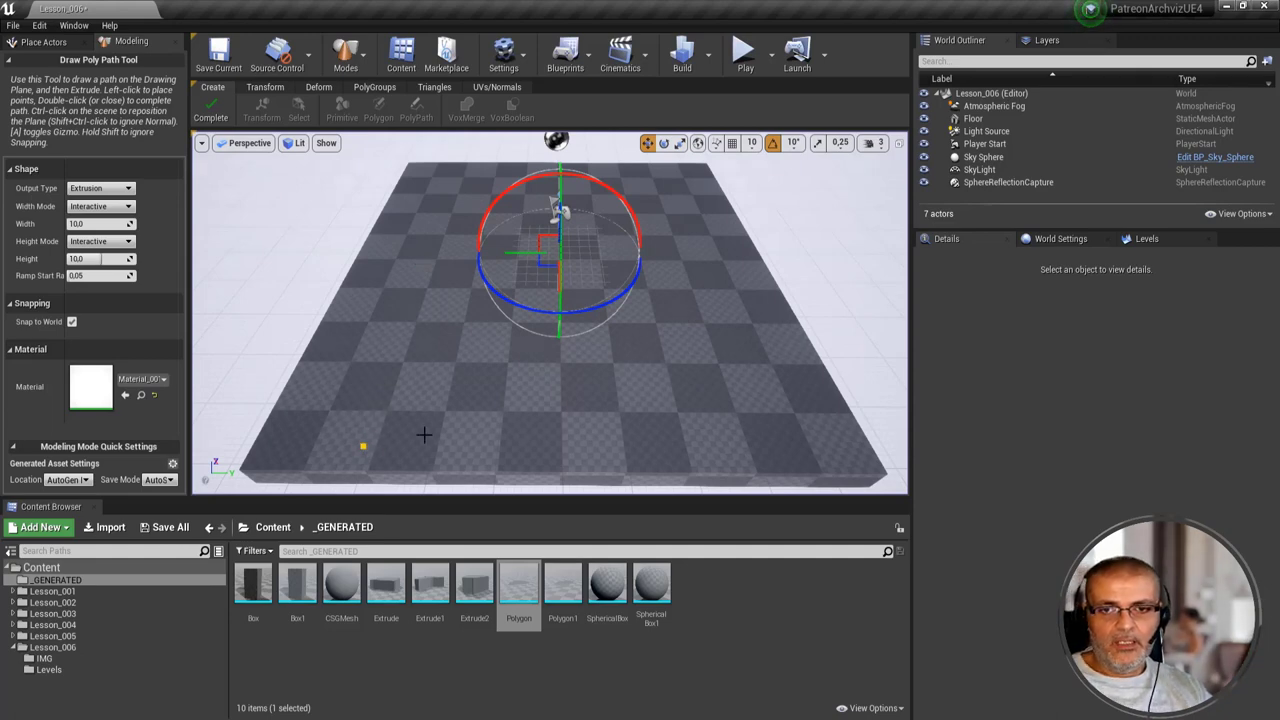
{"action": "left_click", "coordinate": [378, 442]}
{"action": "left_click", "coordinate": [508, 401]}
{"action": "left_click", "coordinate": [690, 401]}
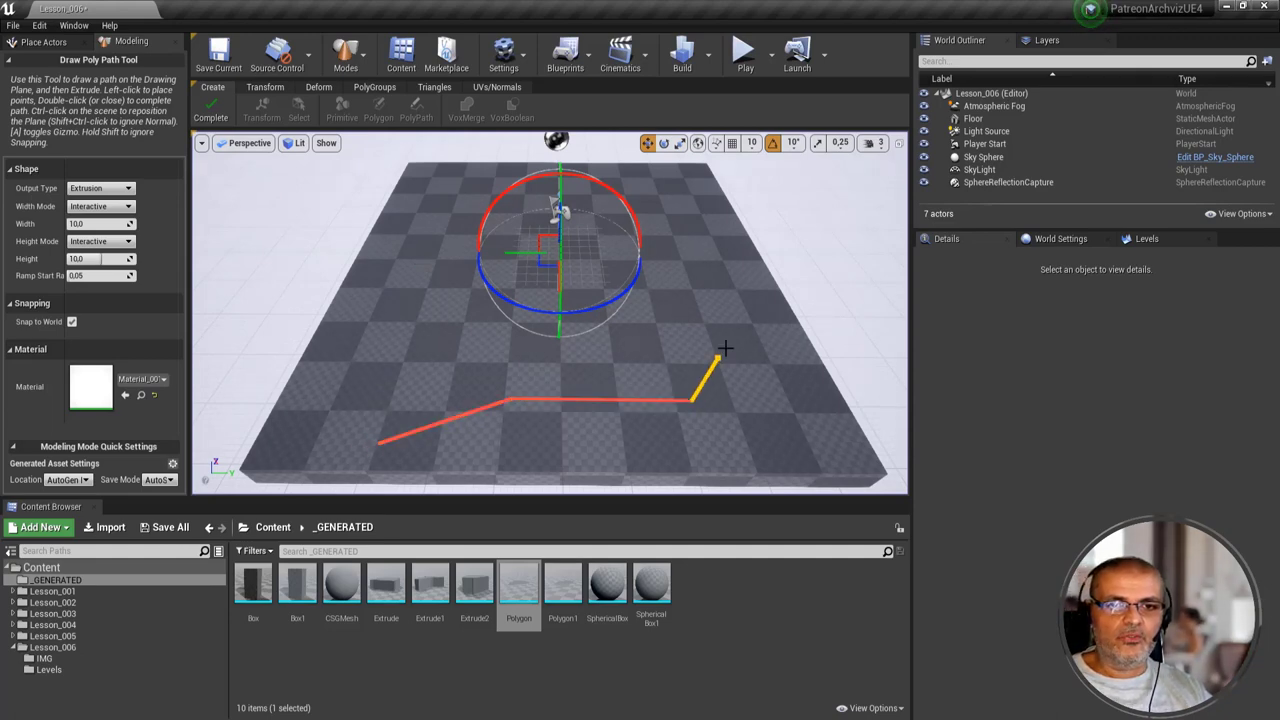
{"action": "left_click", "coordinate": [732, 312]}
{"action": "left_click", "coordinate": [704, 190]}
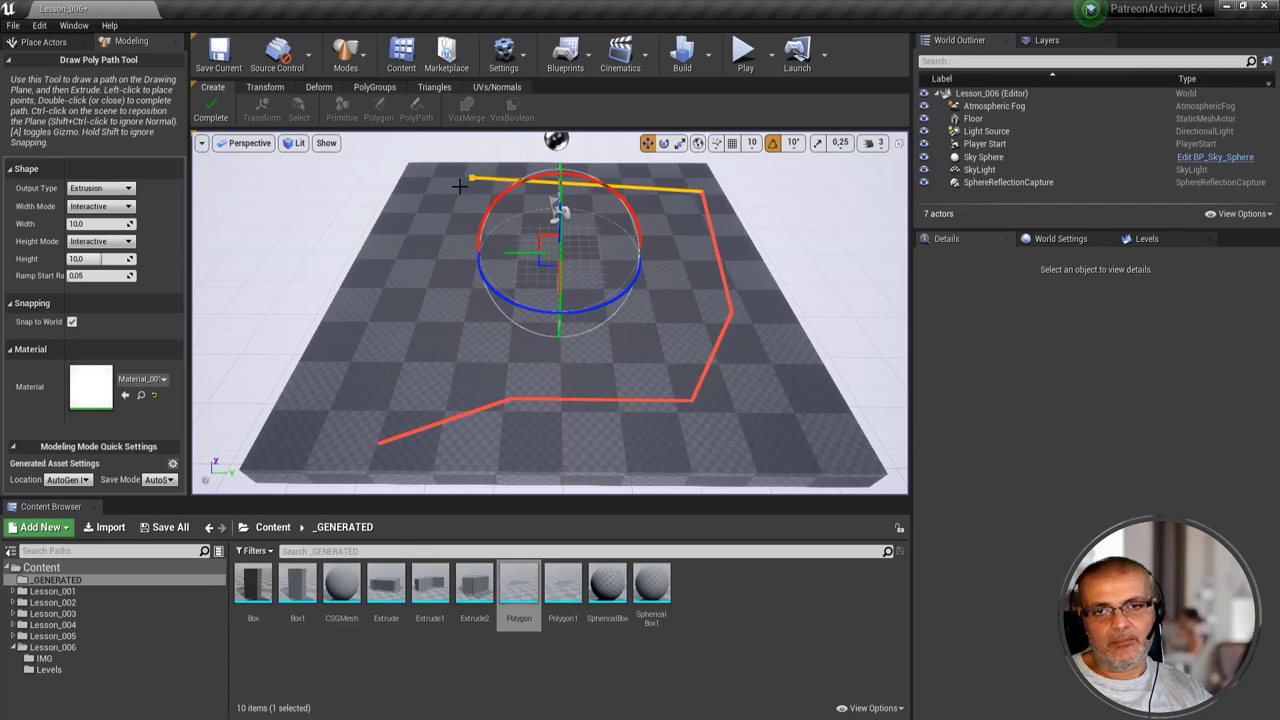
{"action": "left_click", "coordinate": [470, 178]}
{"action": "left_click", "coordinate": [358, 305]}
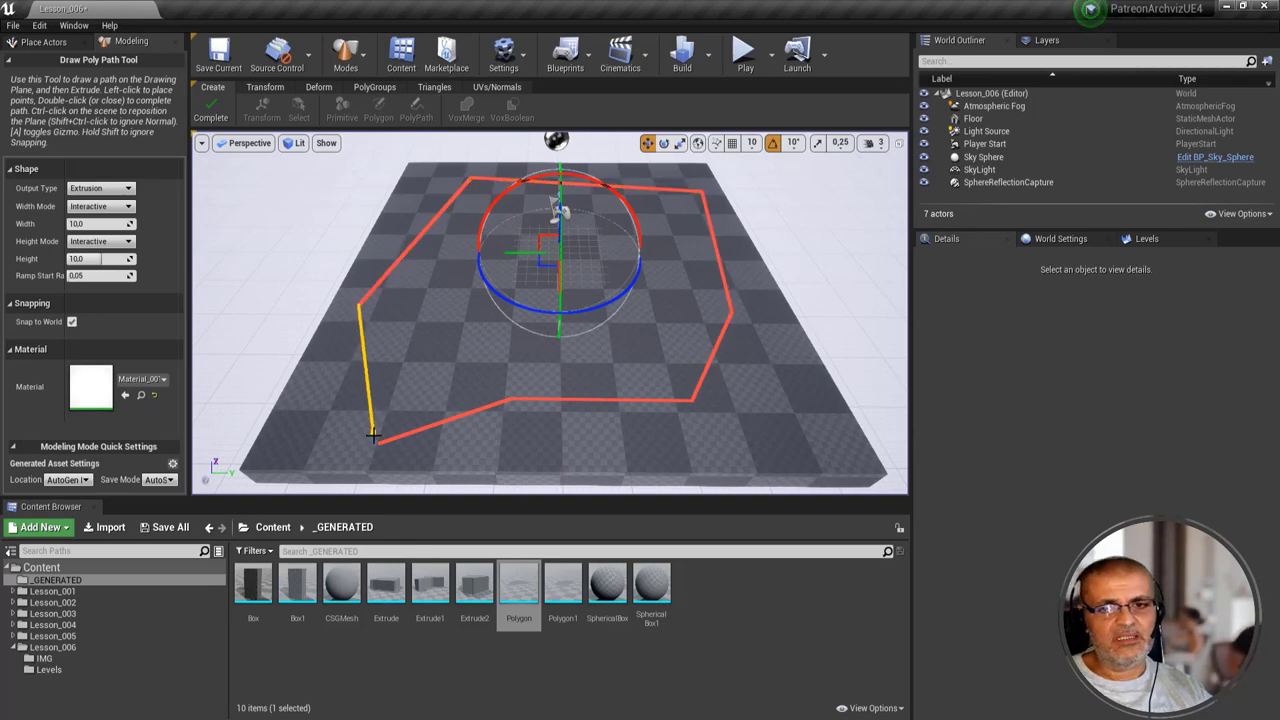
{"action": "left_click", "coordinate": [377, 438]}
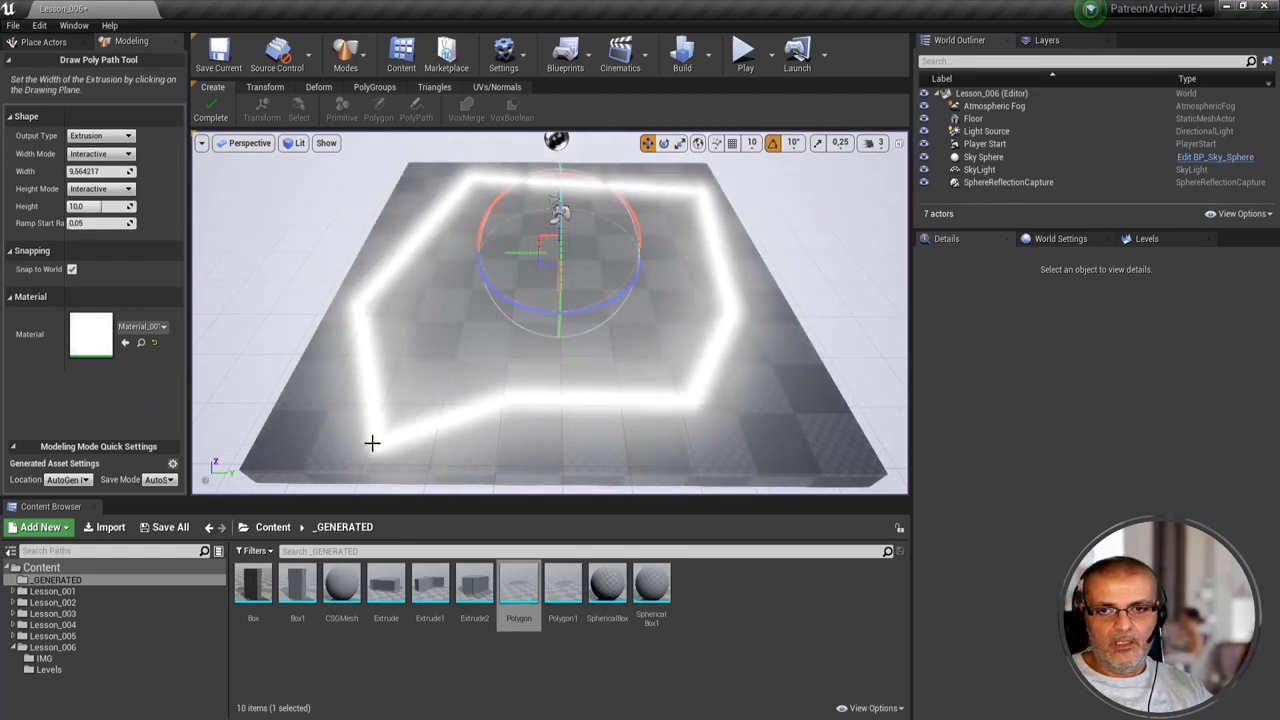
{"action": "left_click", "coordinate": [372, 443]}
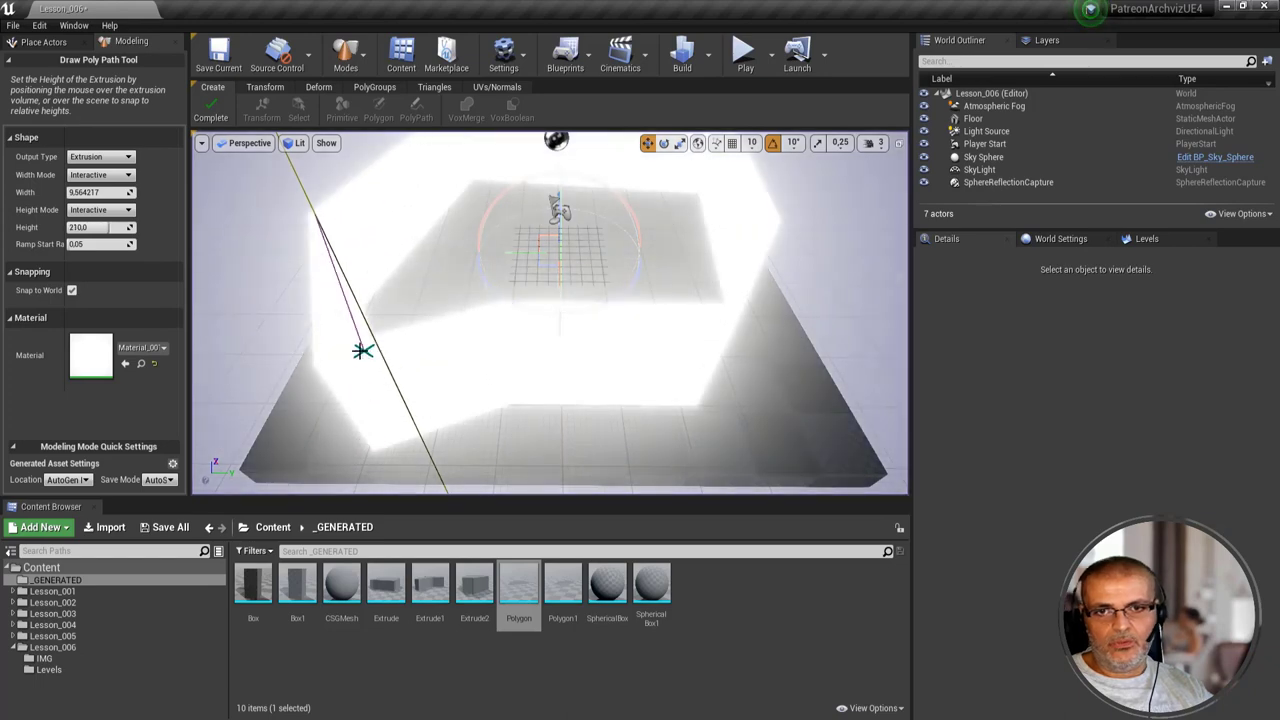
{"action": "left_click", "coordinate": [362, 350]}
- Set m_basic as the path material and delete the existing Path mesh
{"action": "left_click", "coordinate": [143, 379]}
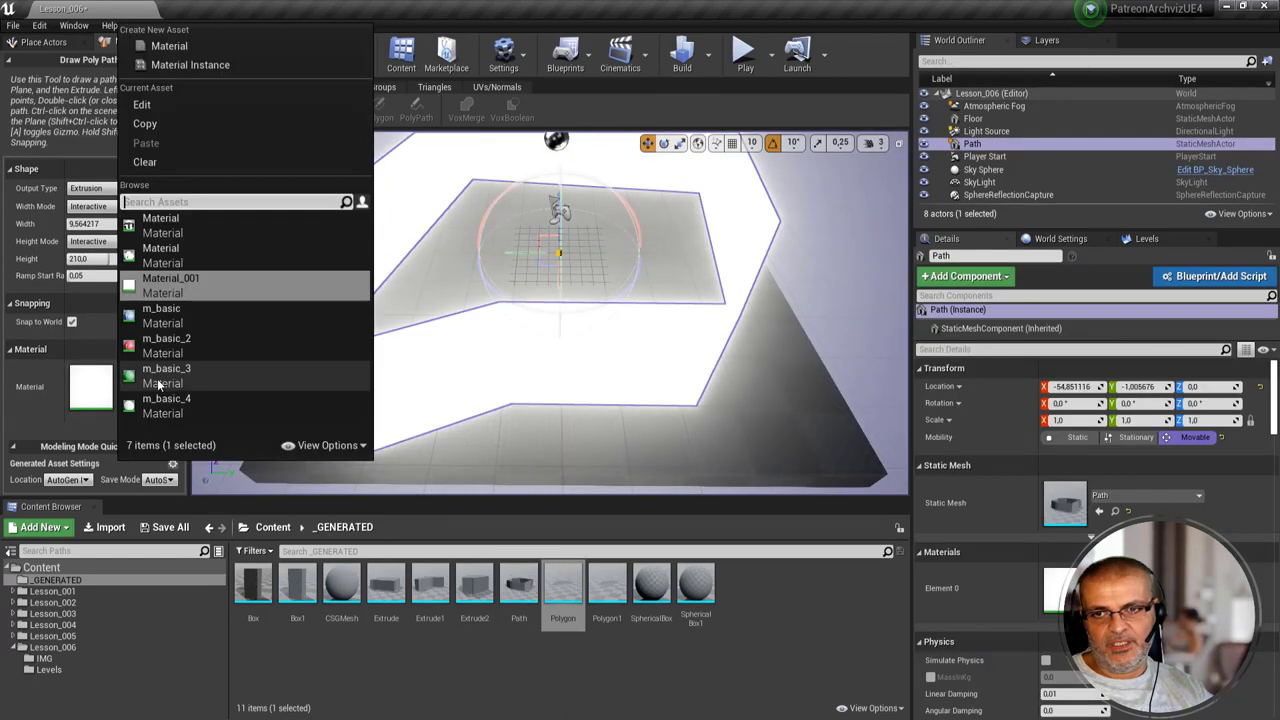
{"action": "left_click", "coordinate": [161, 314]}
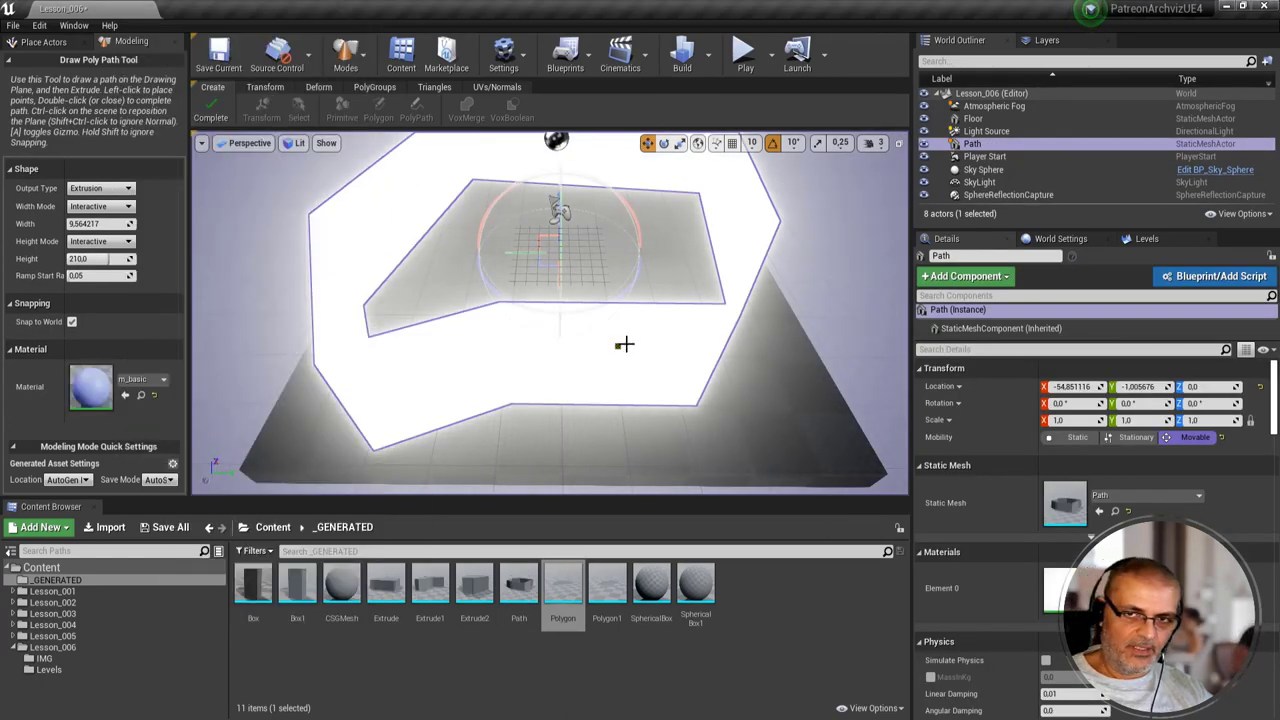
{"action": "key", "text": "Delete"}
{"action": "right_click_drag", "start_coordinate": [600, 343], "coordinate": [337, 289]}
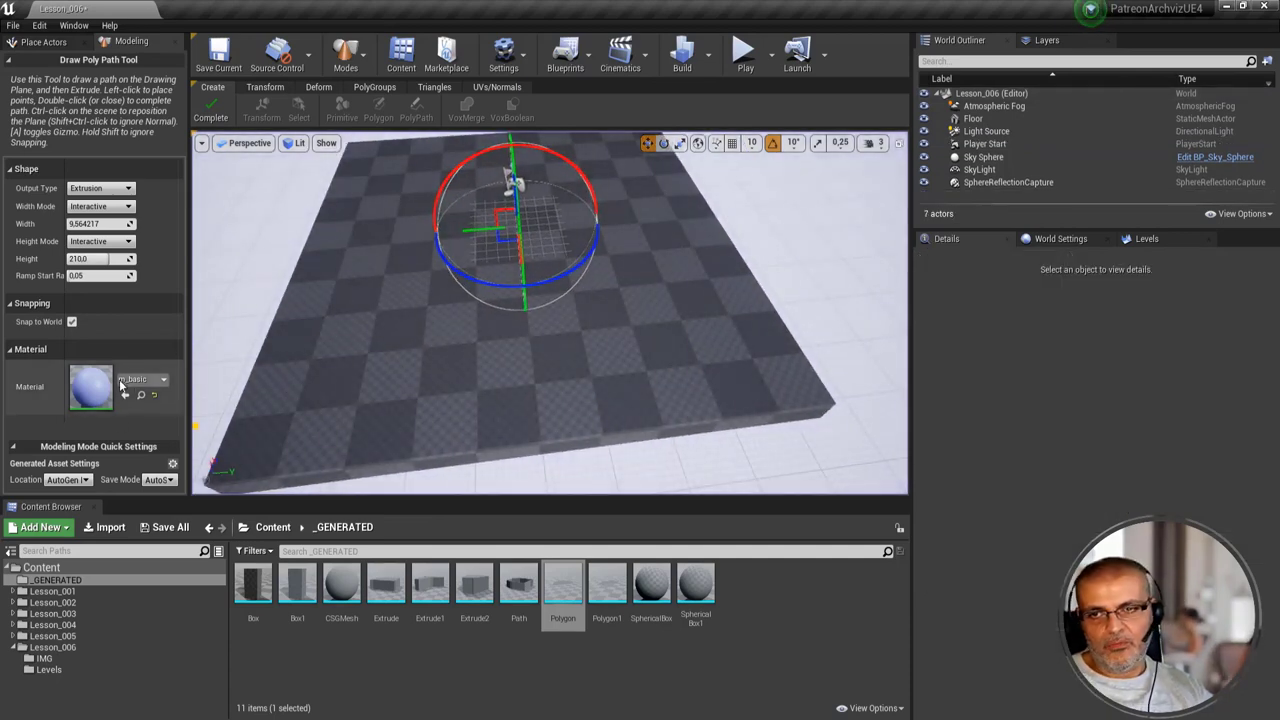
- Draw an eight-point path into 250-high Path1 walls, inspect them, then delete them
{"action": "left_click", "coordinate": [378, 414]}
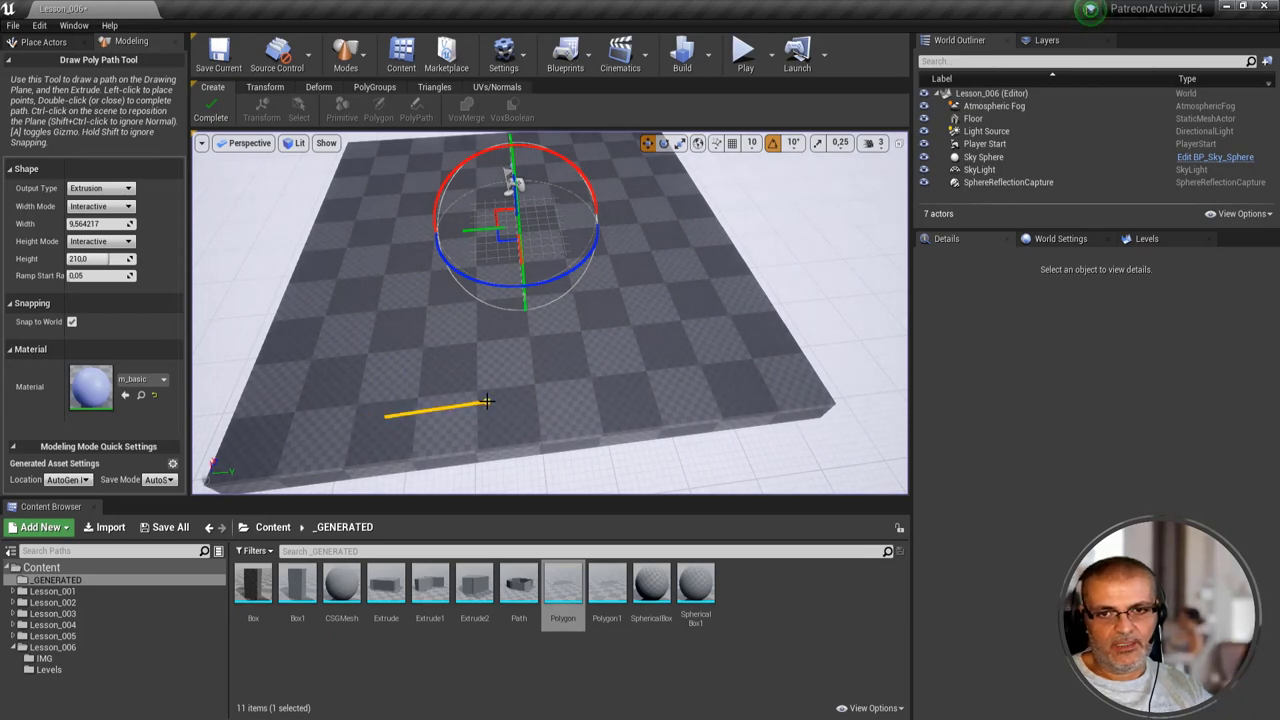
{"action": "left_click", "coordinate": [487, 401]}
{"action": "left_click", "coordinate": [497, 347]}
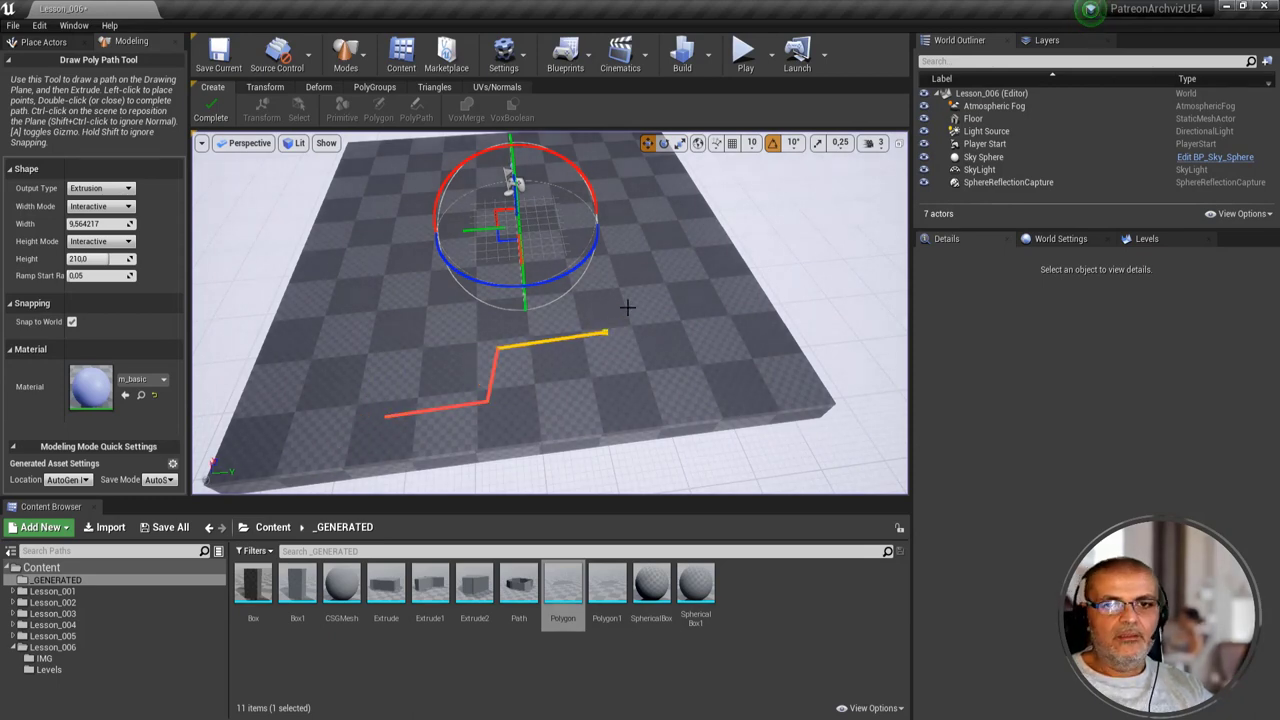
{"action": "left_click", "coordinate": [614, 323]}
{"action": "left_click", "coordinate": [665, 250]}
{"action": "left_click", "coordinate": [632, 173]}
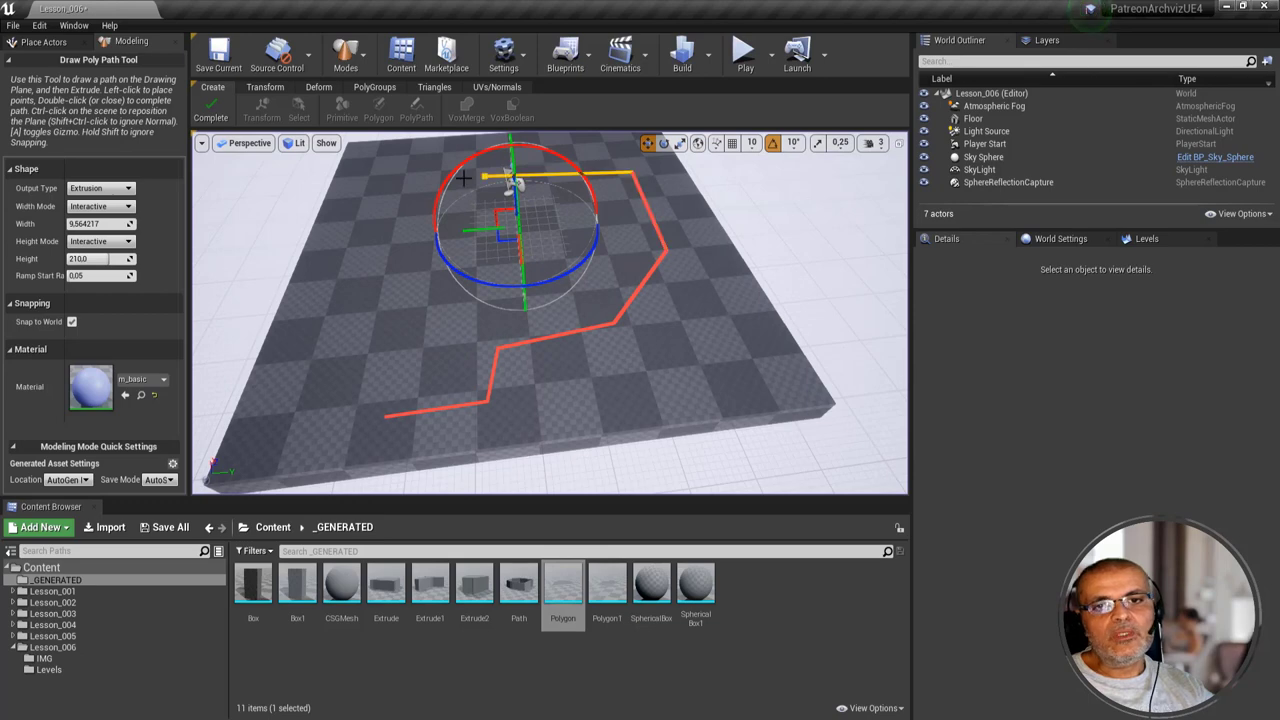
{"action": "left_click", "coordinate": [380, 180]}
{"action": "double_click", "coordinate": [341, 306]}
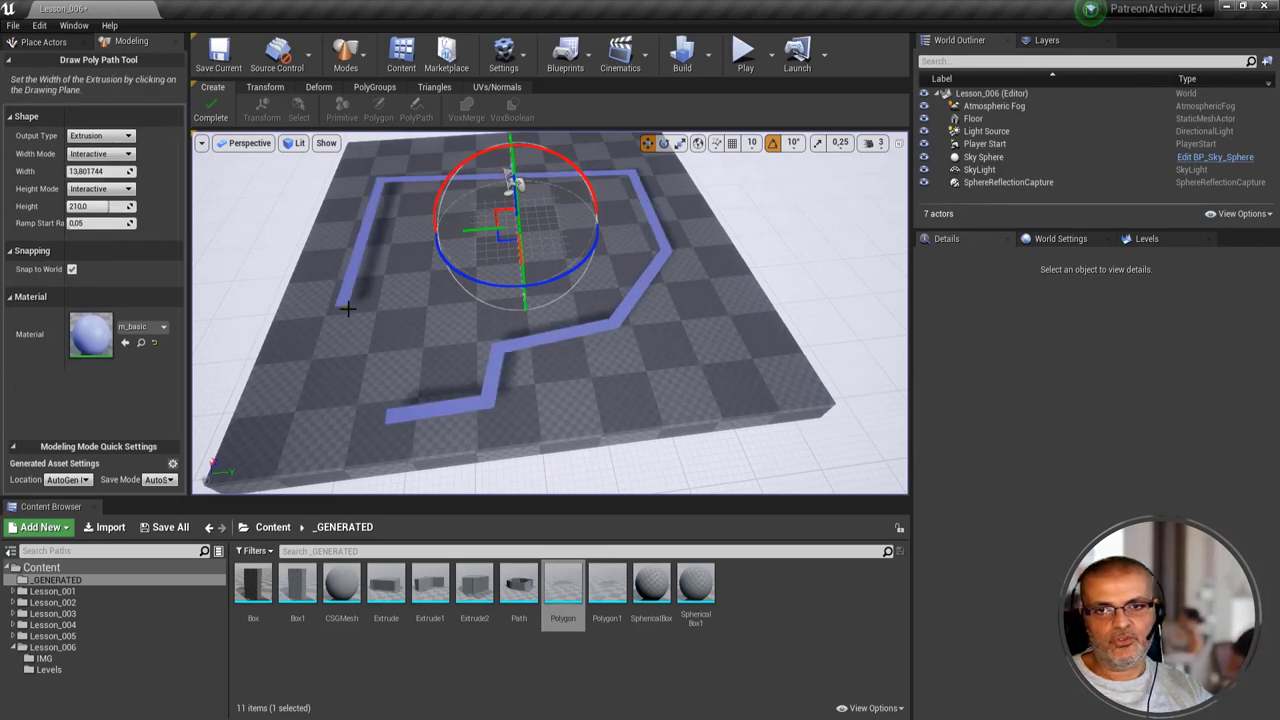
{"action": "left_click", "coordinate": [344, 308]}
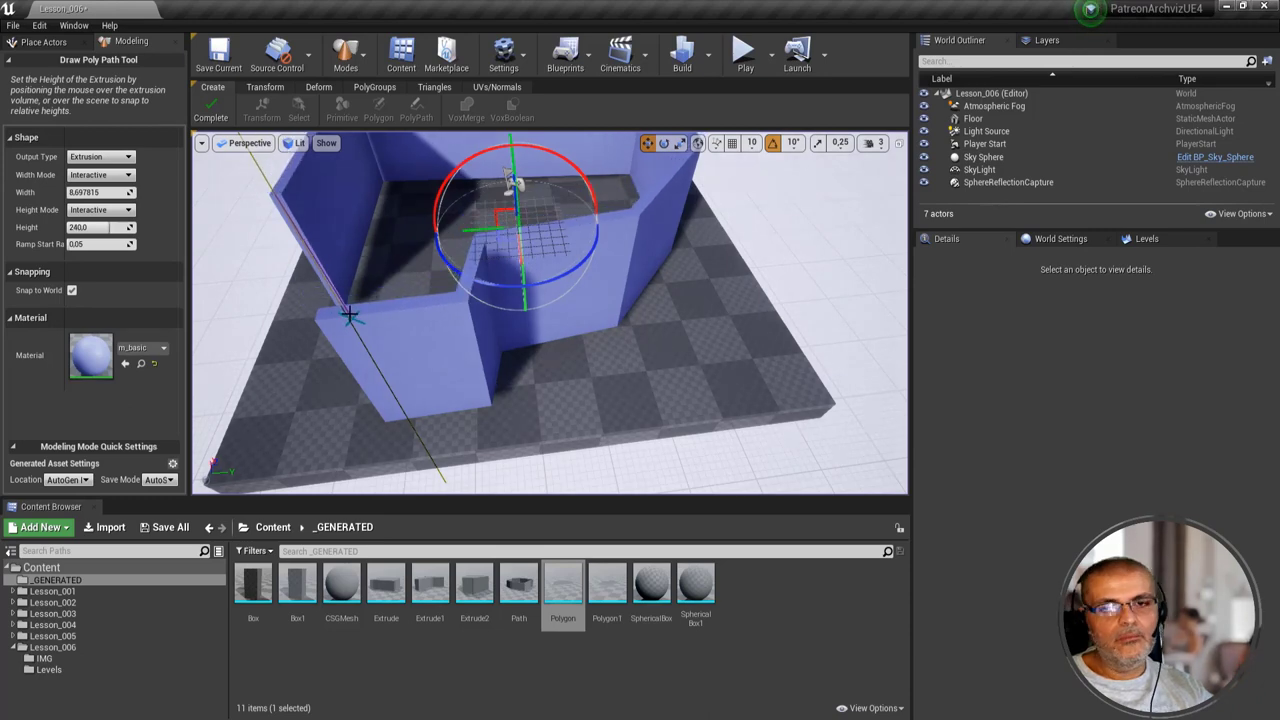
{"action": "left_click", "coordinate": [346, 311]}
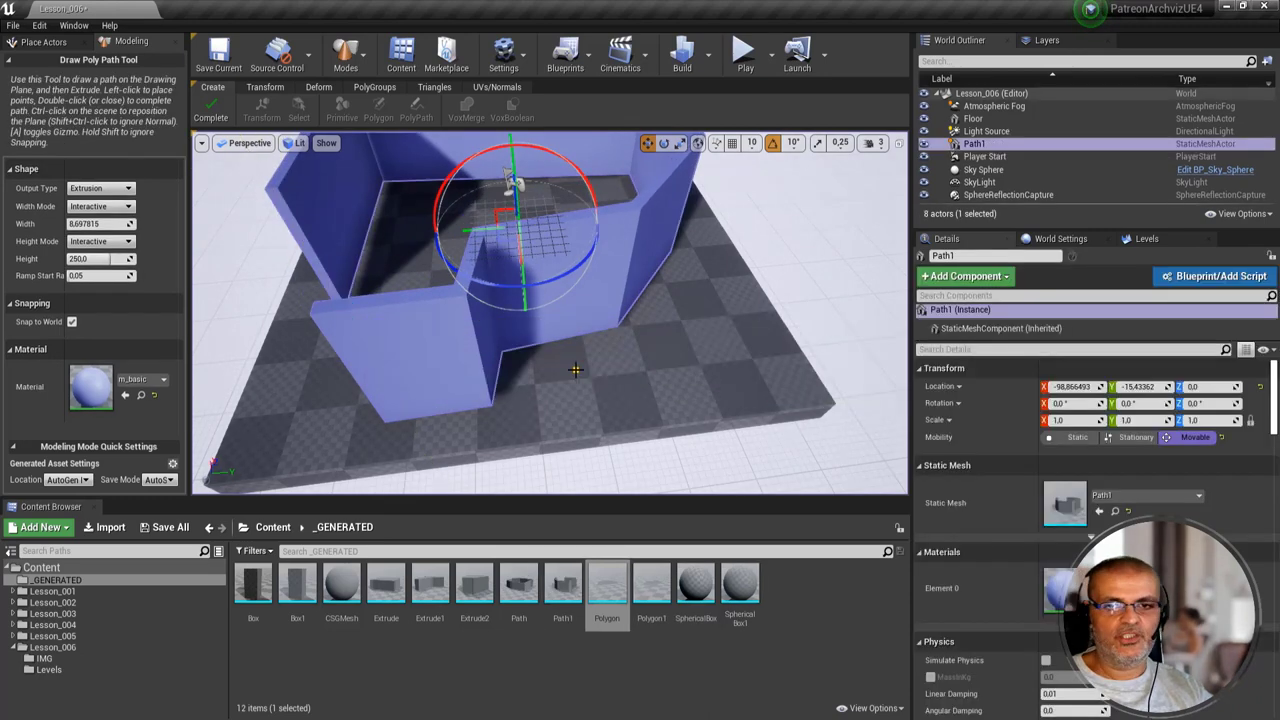
{"action": "mouse_move", "coordinate": [473, 386]}
{"action": "left_mouse_down", "text": "alt"}
{"action": "mouse_move", "coordinate": [478, 420]}
{"action": "mouse_move", "coordinate": [523, 343]}
{"action": "mouse_move", "coordinate": [448, 405]}
{"action": "left_mouse_up", "text": "alt"}
{"action": "key", "text": "Delete"}
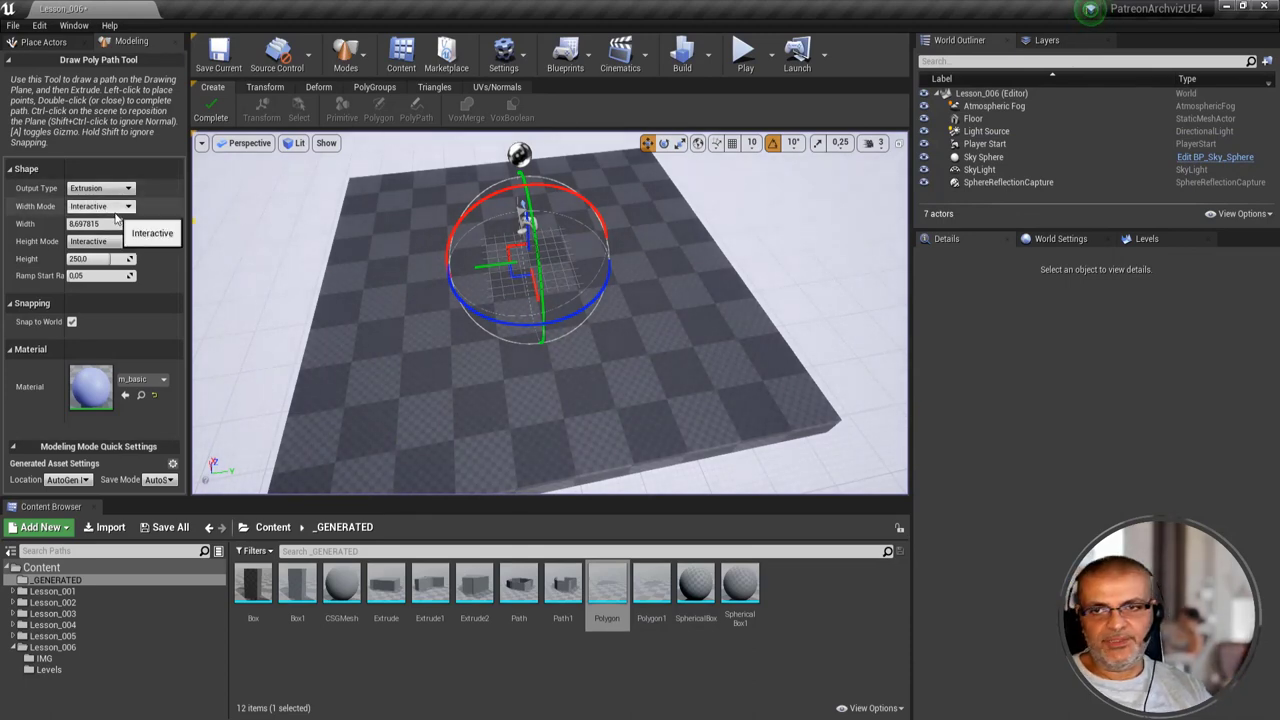
- Keep Extrusion output; set Width Mode Constant at 30 and Height Mode Constant at 320
{"action": "left_click", "coordinate": [116, 189]}
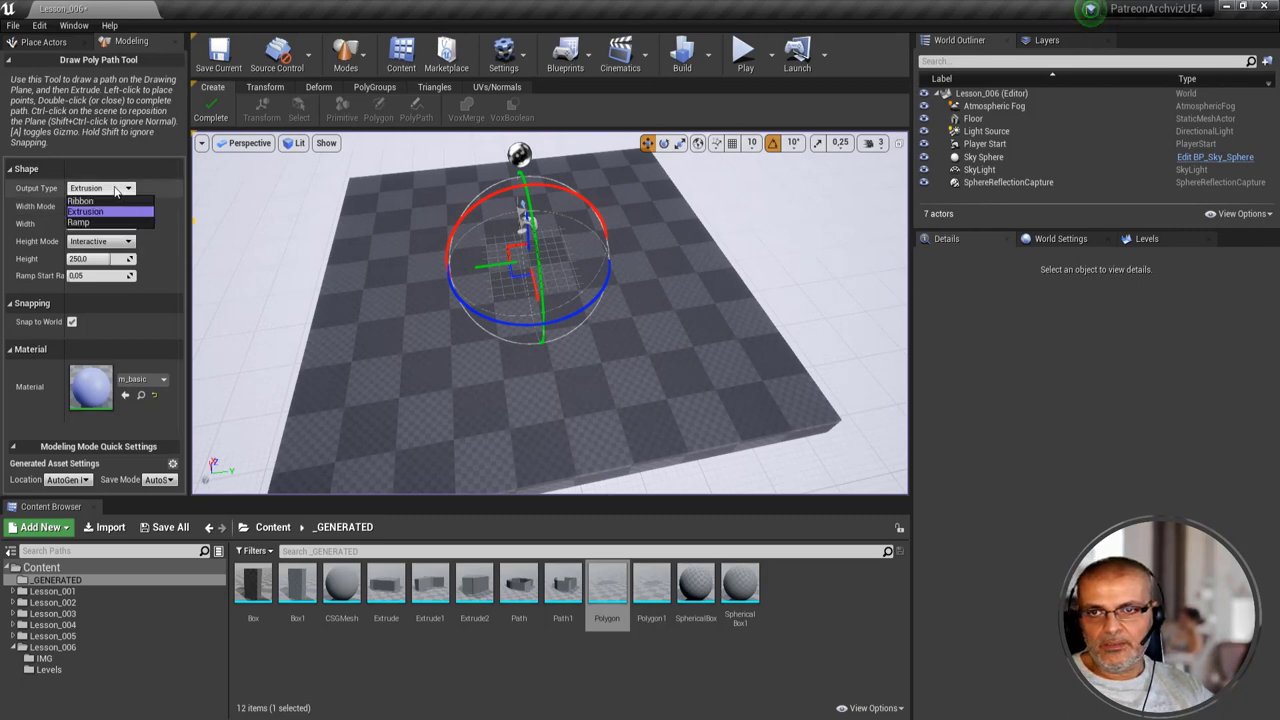
{"action": "left_click", "coordinate": [100, 211]}
{"action": "left_click", "coordinate": [100, 206]}
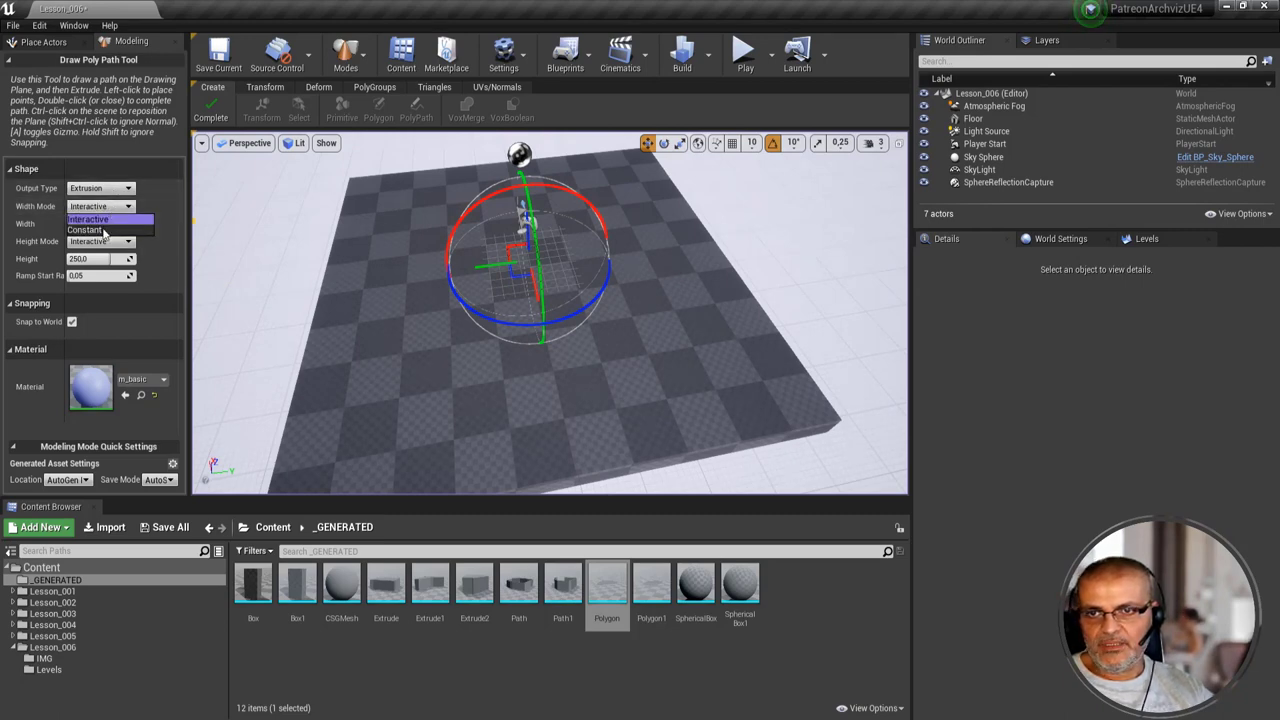
{"action": "left_click", "coordinate": [104, 231]}
{"action": "left_click", "coordinate": [110, 225]}
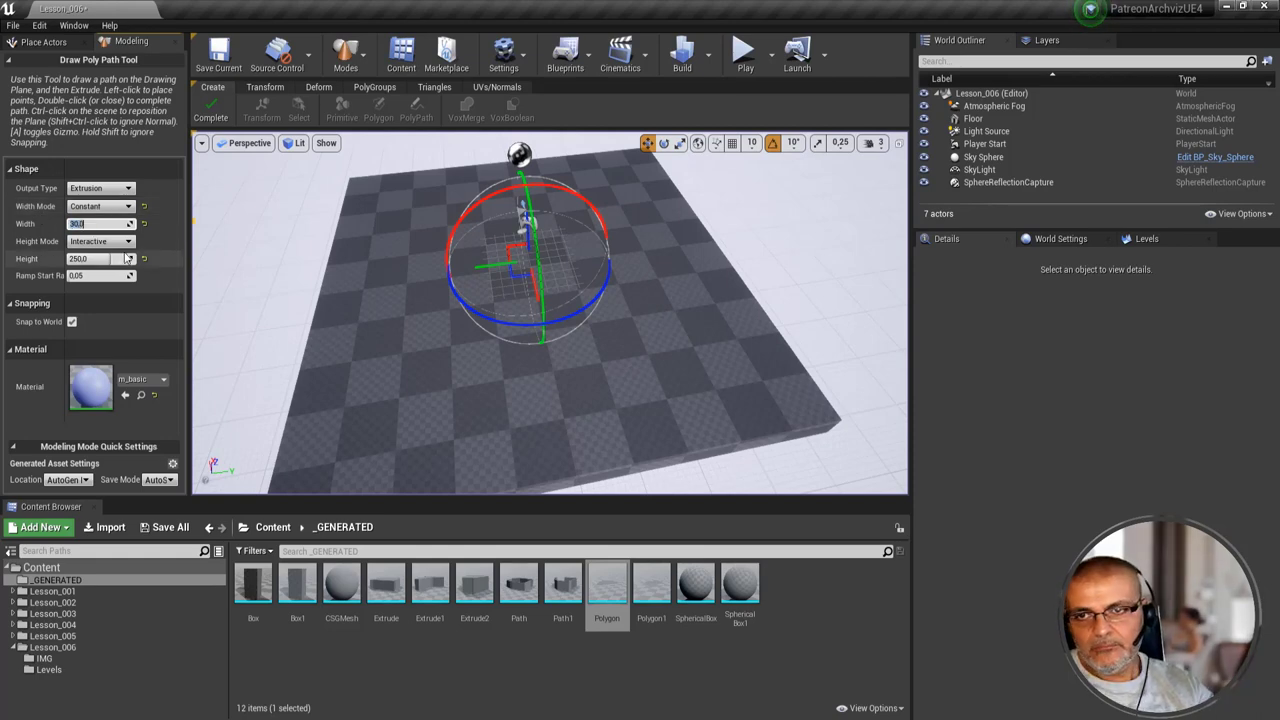
{"action": "left_click", "coordinate": [100, 241]}
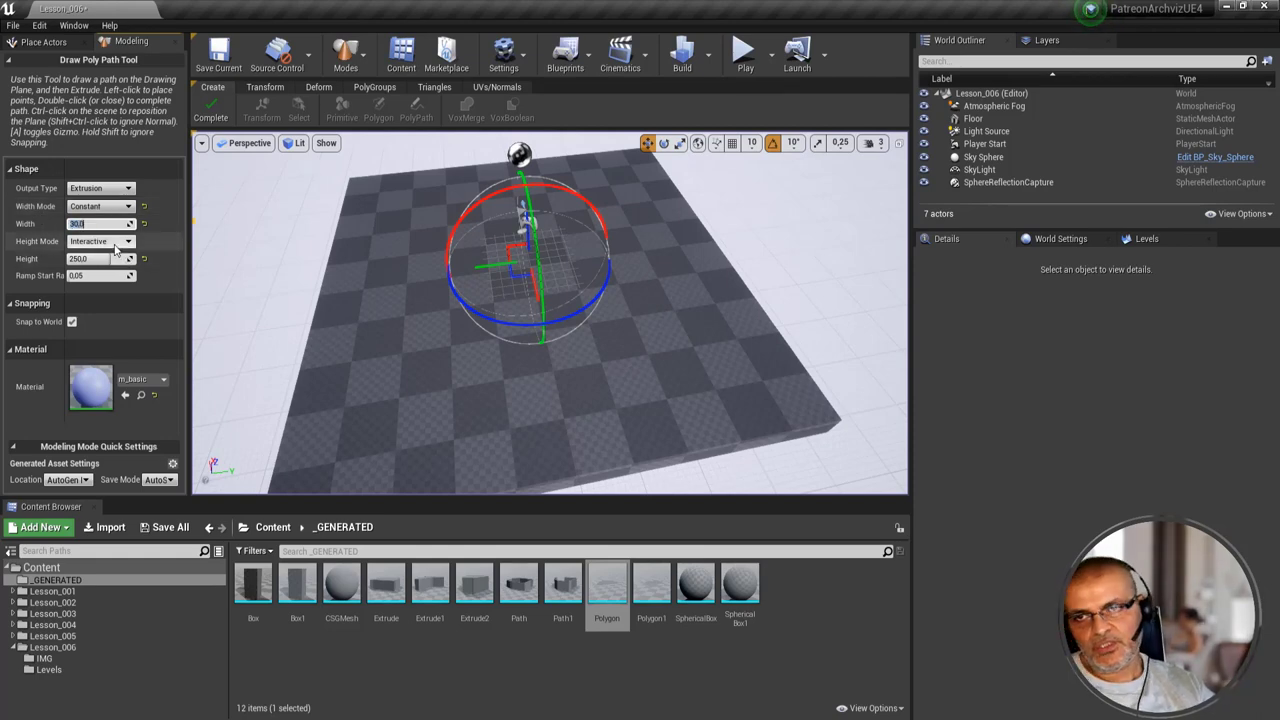
{"action": "left_click", "coordinate": [102, 263]}
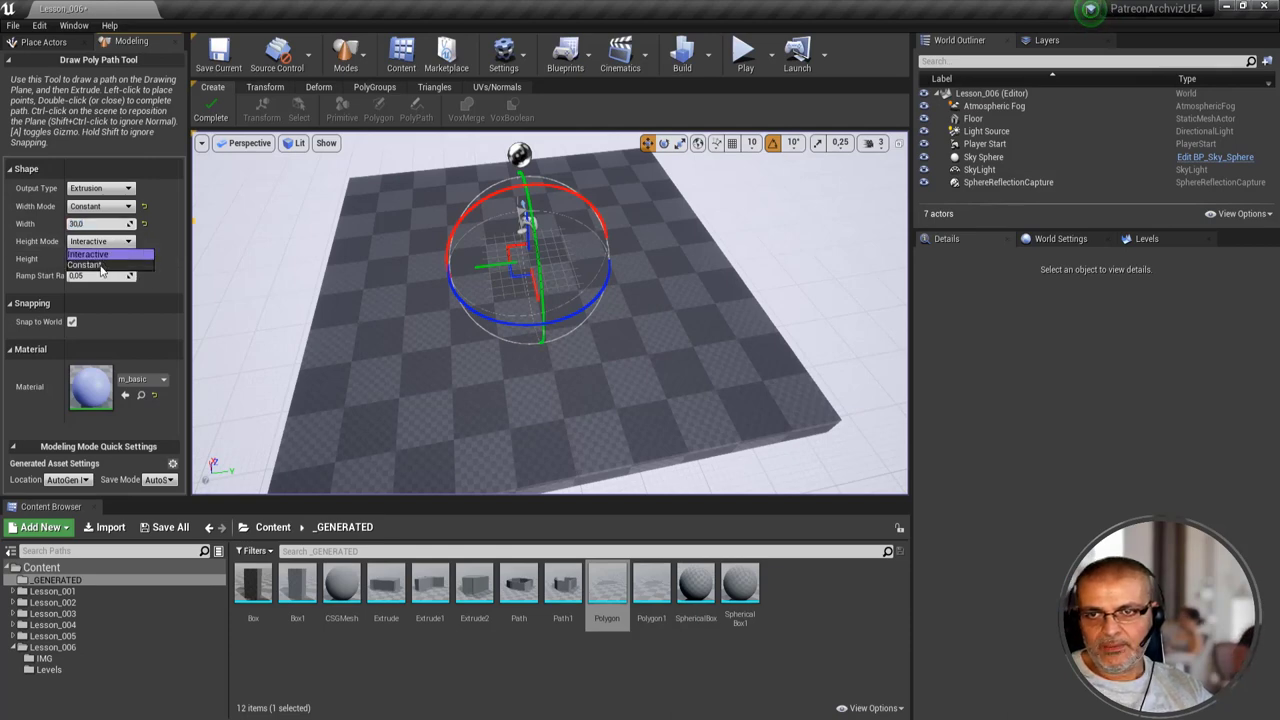
{"action": "left_click", "coordinate": [102, 259]}
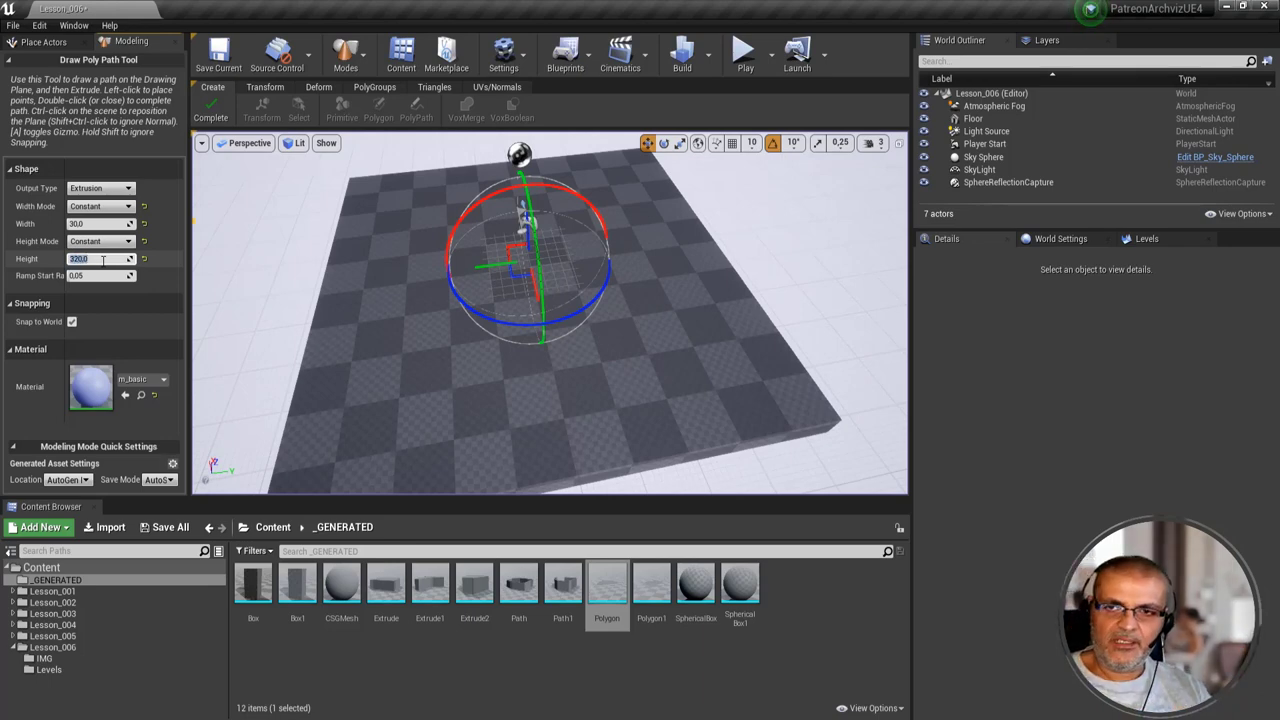
- Draw a six-corner closed path on the floor to generate the 320-high Path2 walled enclosure
{"action": "left_click", "coordinate": [411, 442]}
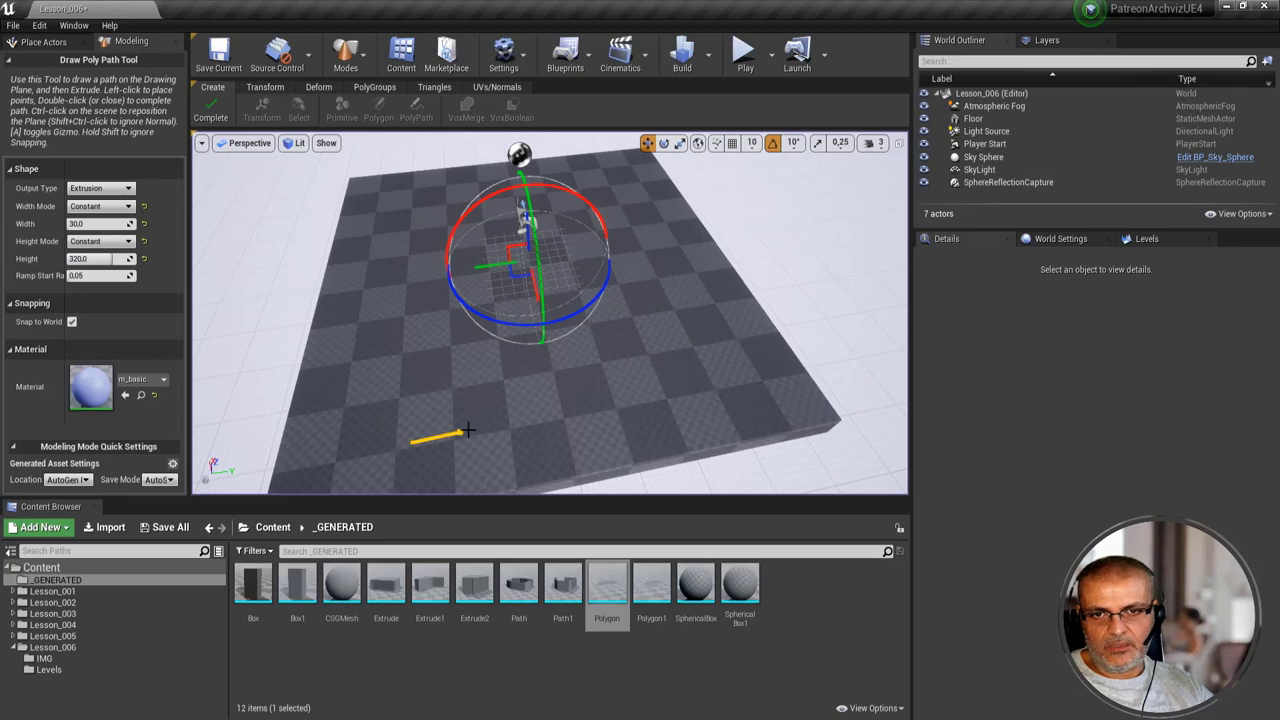
{"action": "left_click", "coordinate": [660, 392]}
{"action": "left_click", "coordinate": [696, 296]}
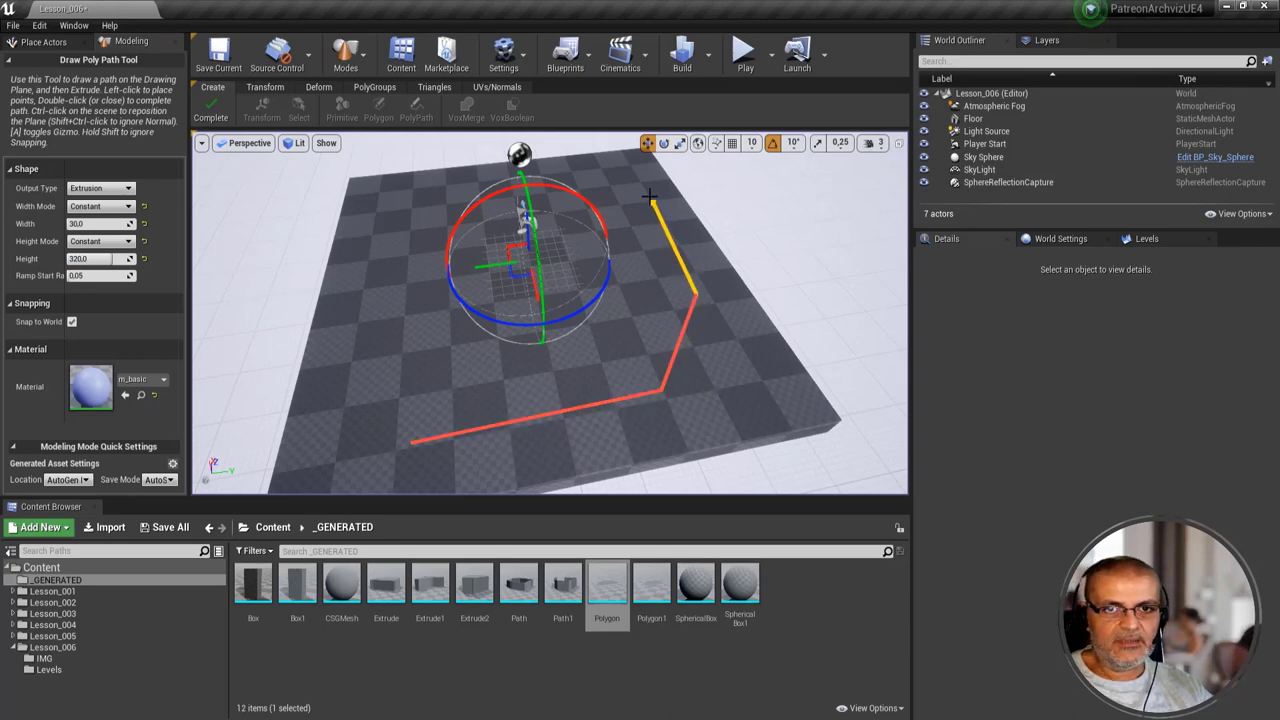
{"action": "left_click", "coordinate": [644, 190]}
{"action": "left_click", "coordinate": [426, 190]}
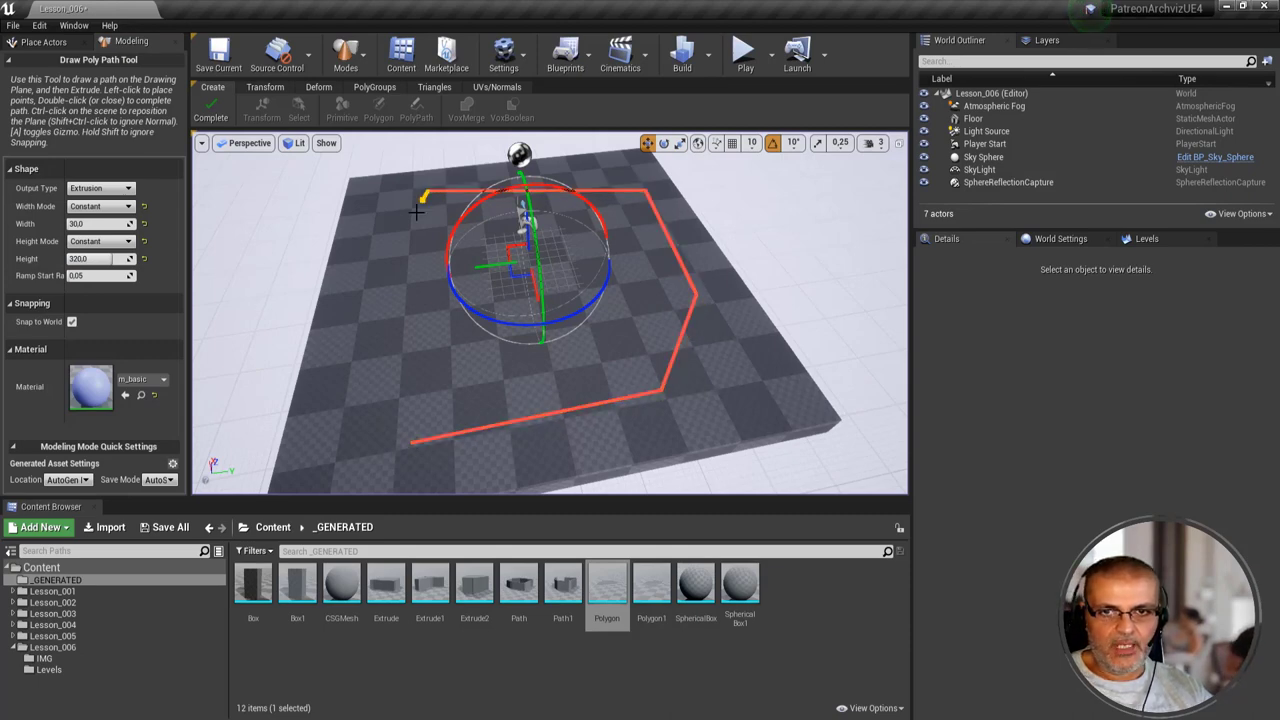
{"action": "left_click", "coordinate": [358, 284]}
{"action": "left_click", "coordinate": [411, 443]}
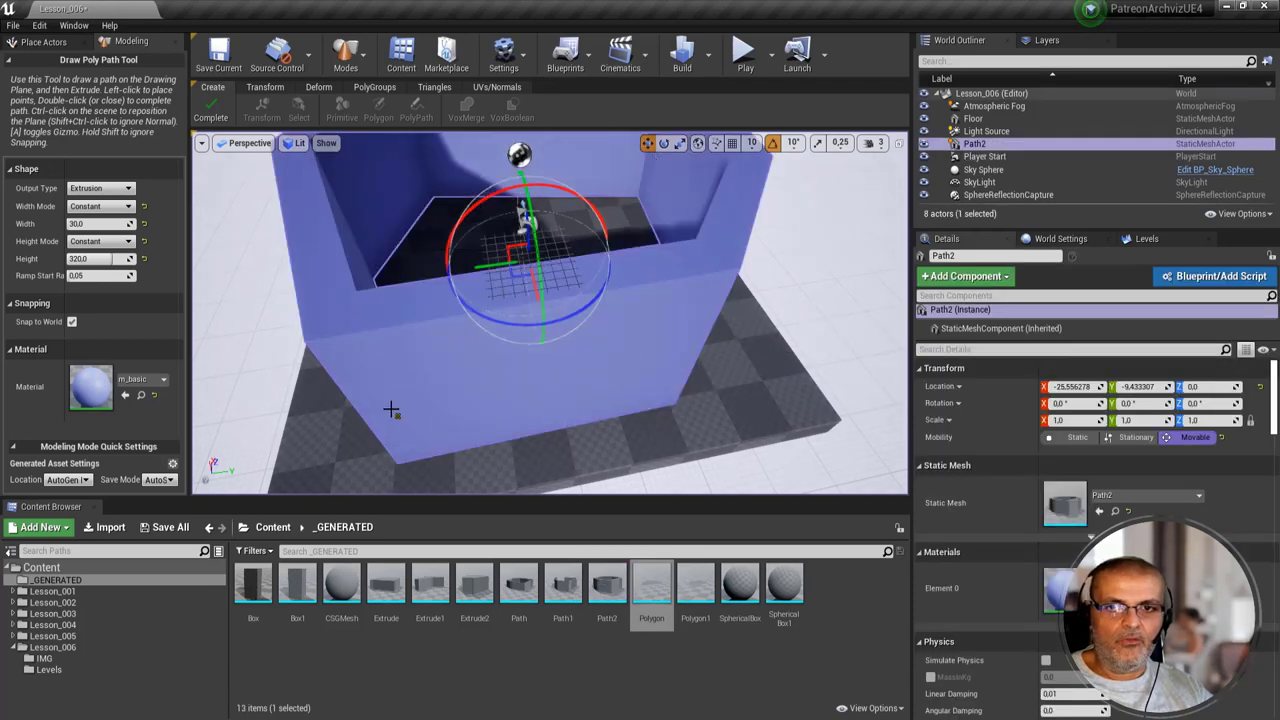
- Frame and orbit around the Path2 enclosure, then delete it from the level
{"action": "key", "text": "f"}
{"action": "left_click_drag", "start_coordinate": [551, 349], "coordinate": [583, 369], "text": "alt"}
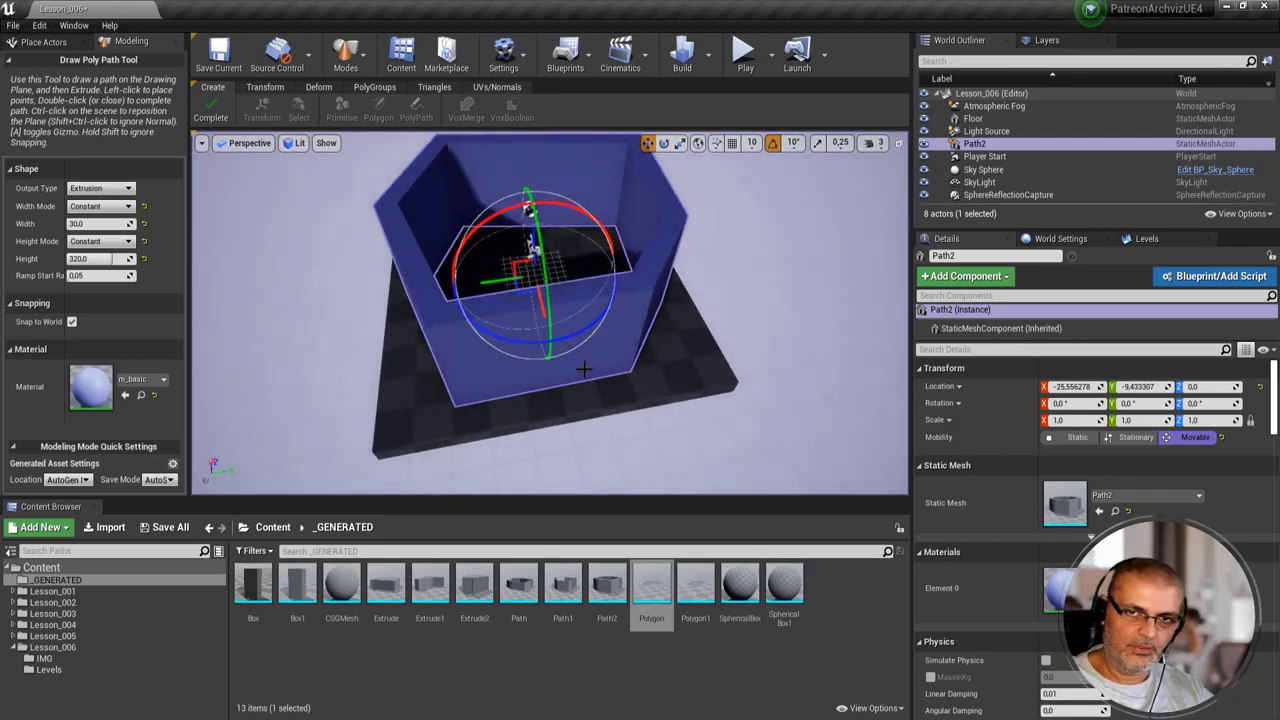
{"action": "left_click_drag", "start_coordinate": [537, 366], "coordinate": [555, 370], "text": "alt"}
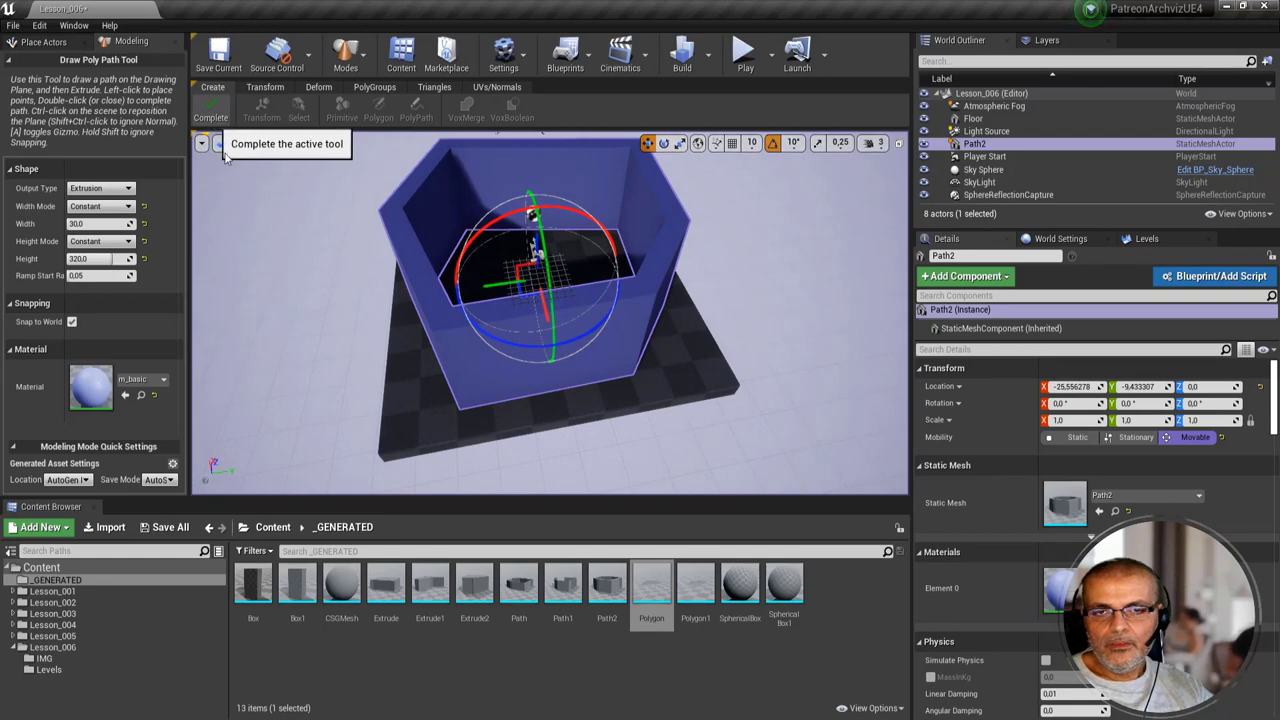
{"action": "key", "text": "Delete"}
- Draw a short three-point open path on the floor to build the L-shaped Path3 wall
{"action": "scroll", "coordinate": [603, 457], "scroll_direction": "up", "scroll_amount": 2}
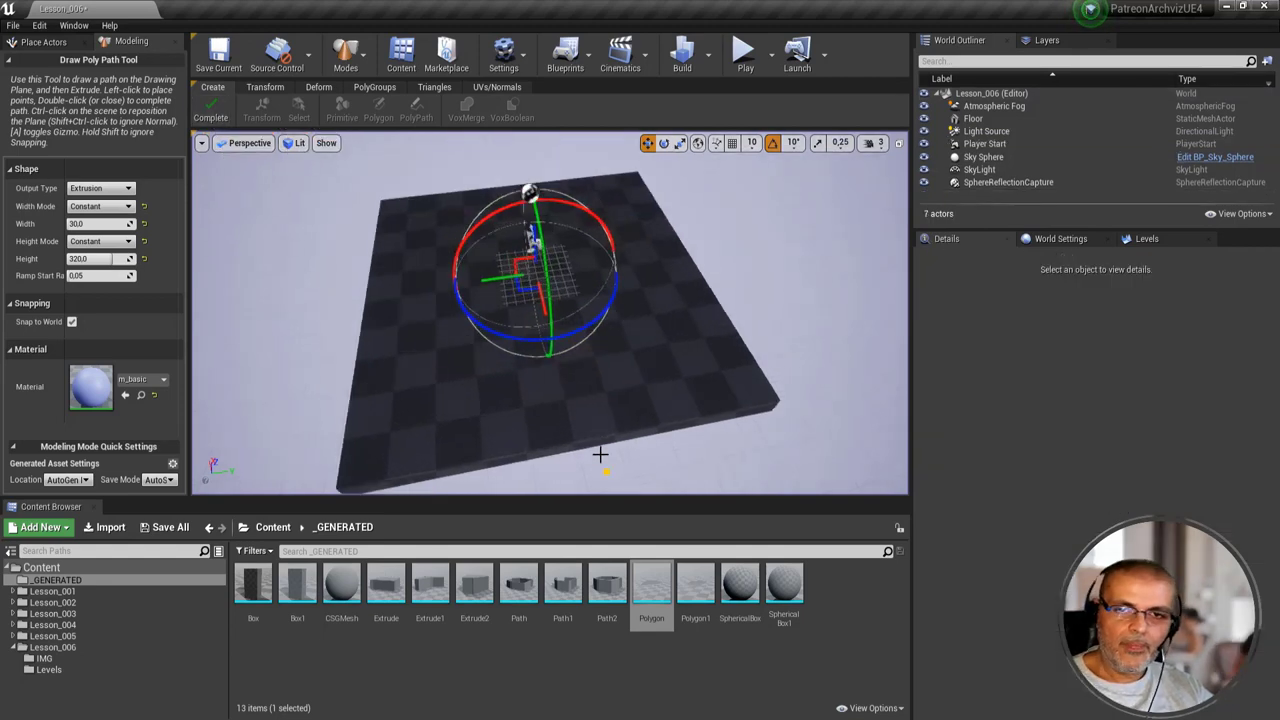
{"action": "scroll", "coordinate": [600, 455], "scroll_direction": "up", "scroll_amount": 2}
{"action": "left_click", "coordinate": [325, 345]}
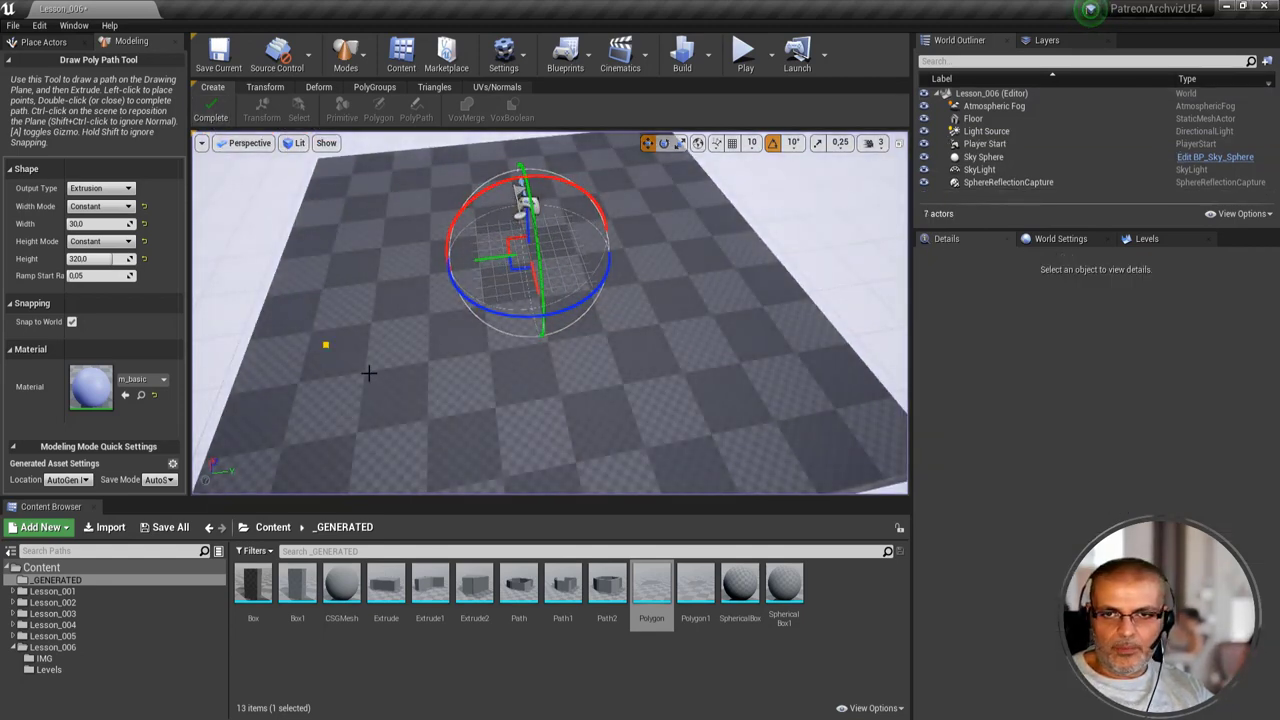
{"action": "left_click", "coordinate": [549, 471]}
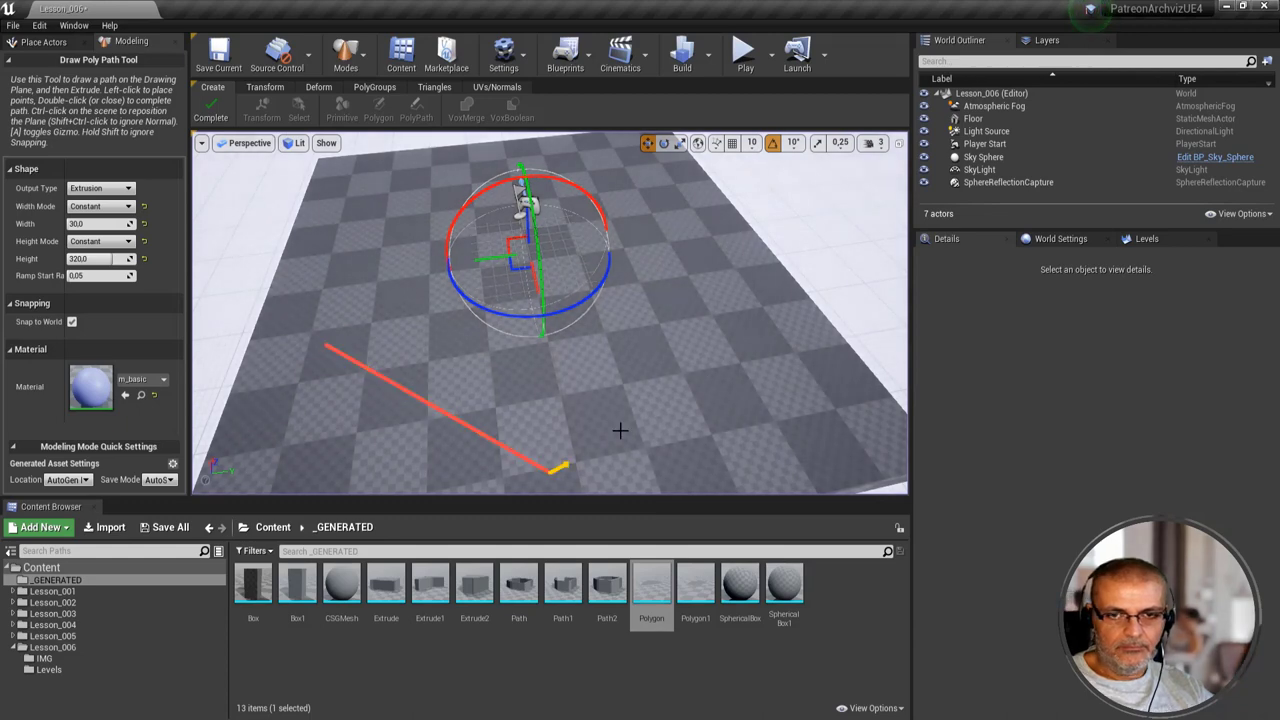
{"action": "left_click", "coordinate": [736, 334]}
{"action": "double_click", "coordinate": [653, 174]}
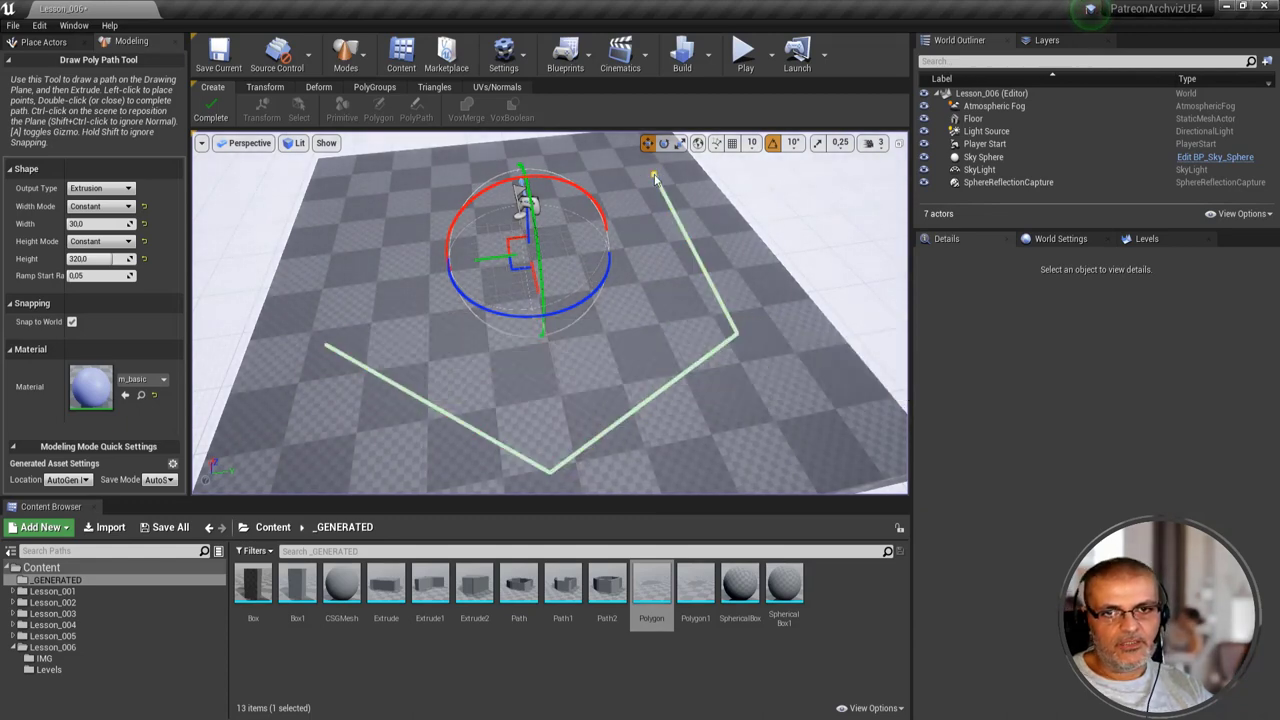
- Zoom out to review Path3, then delete it from the level
{"action": "scroll", "coordinate": [560, 420], "scroll_direction": "down", "scroll_amount": 3}
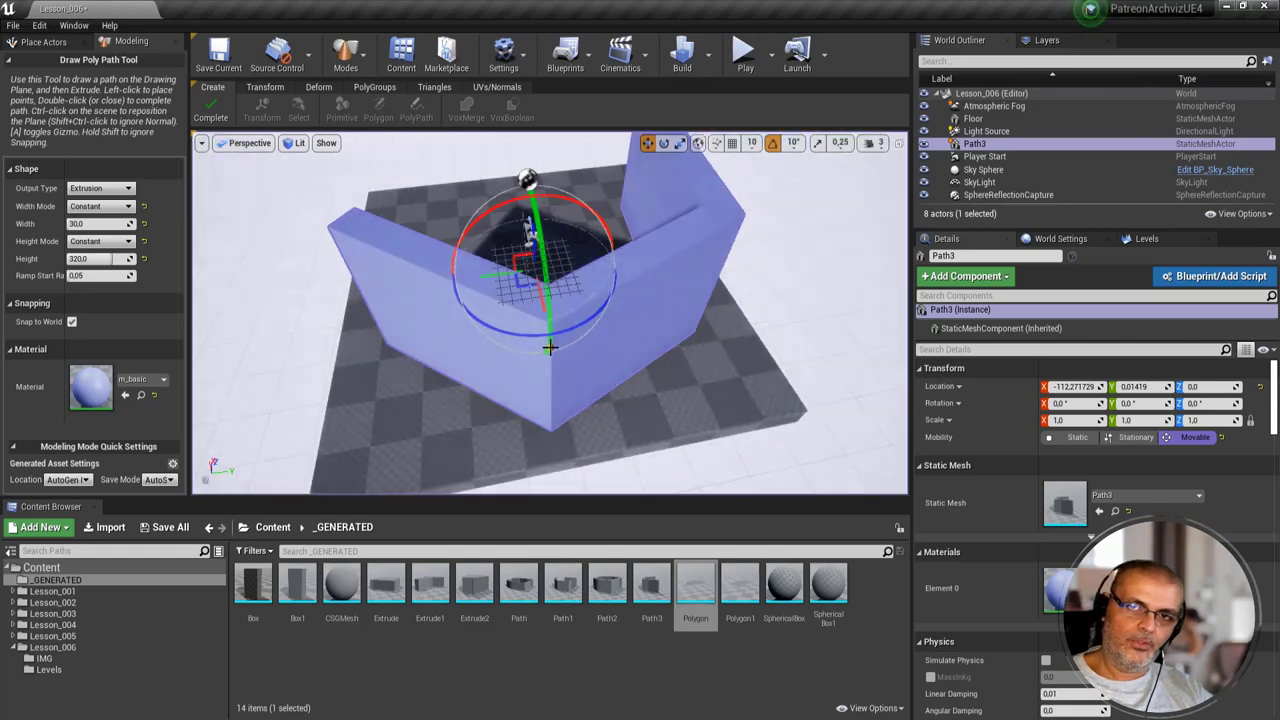
{"action": "scroll", "coordinate": [549, 349], "scroll_direction": "down", "scroll_amount": 3}
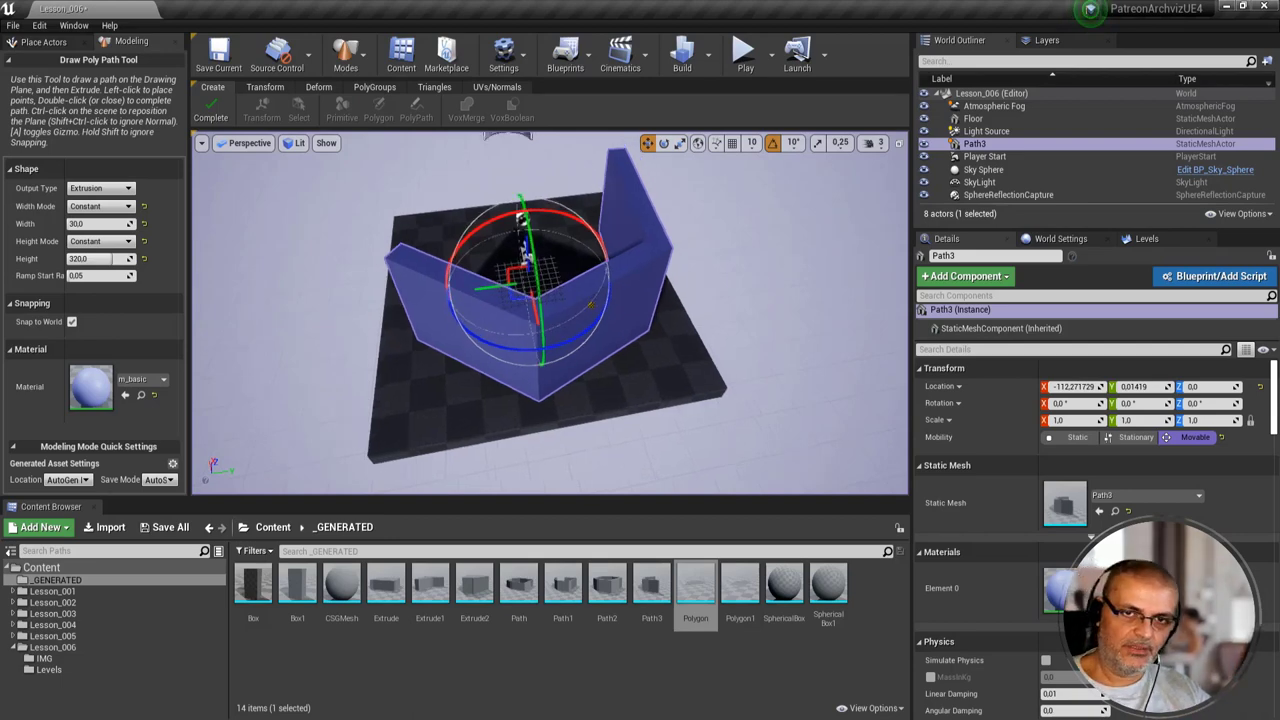
{"action": "key", "text": "Delete"}
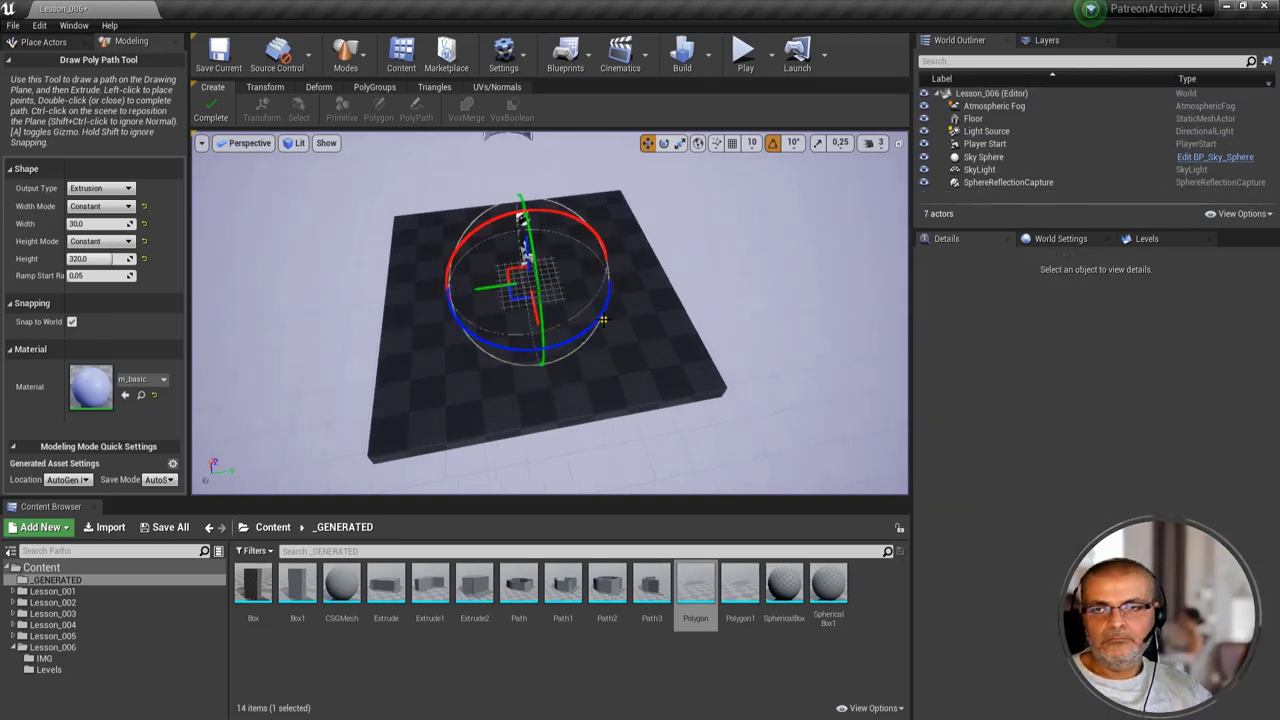
- Return Width and Height modes to Interactive and set Output Type to Ramp
{"action": "left_click", "coordinate": [112, 208]}
{"action": "left_click", "coordinate": [110, 218]}
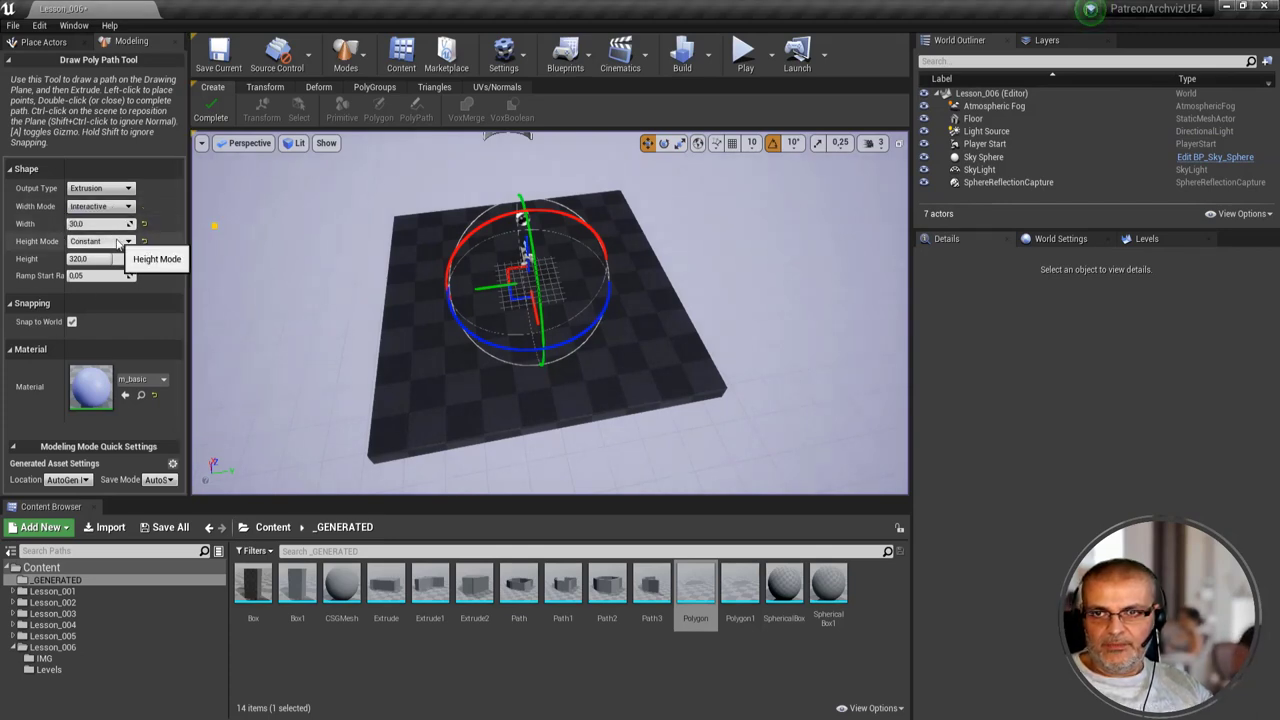
{"action": "left_click", "coordinate": [100, 242]}
{"action": "left_click", "coordinate": [88, 254]}
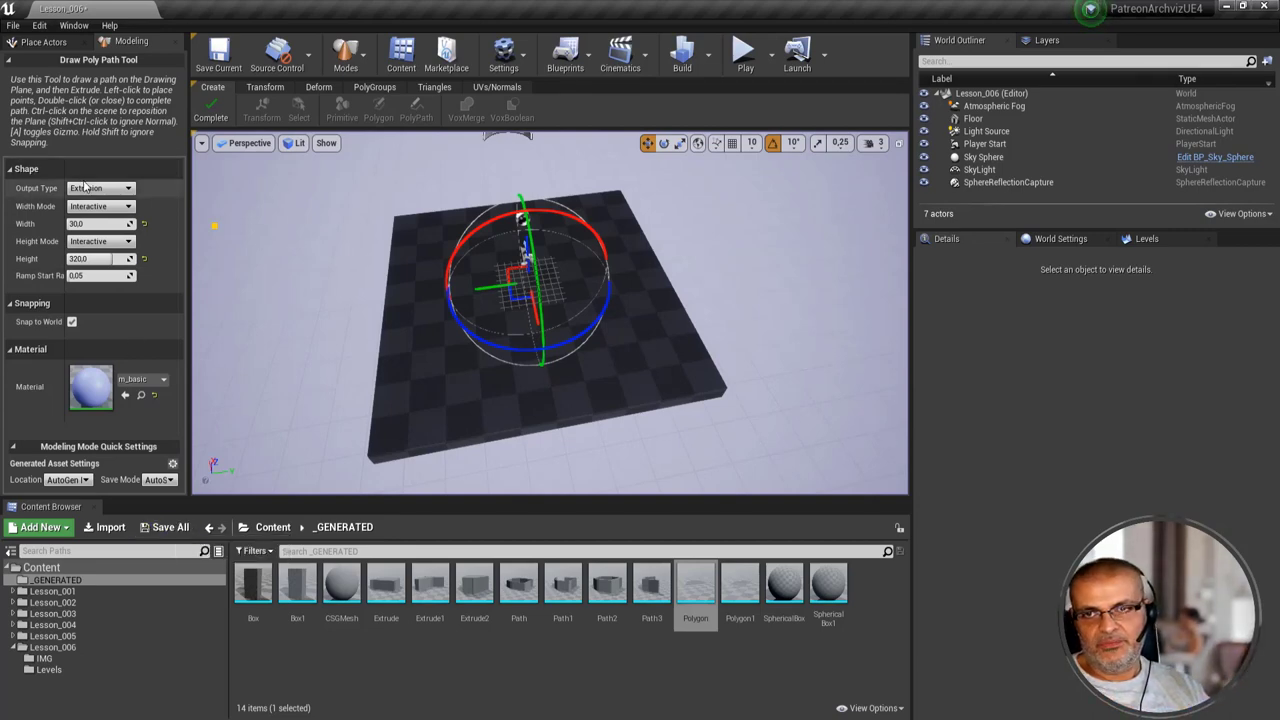
{"action": "left_click", "coordinate": [100, 188]}
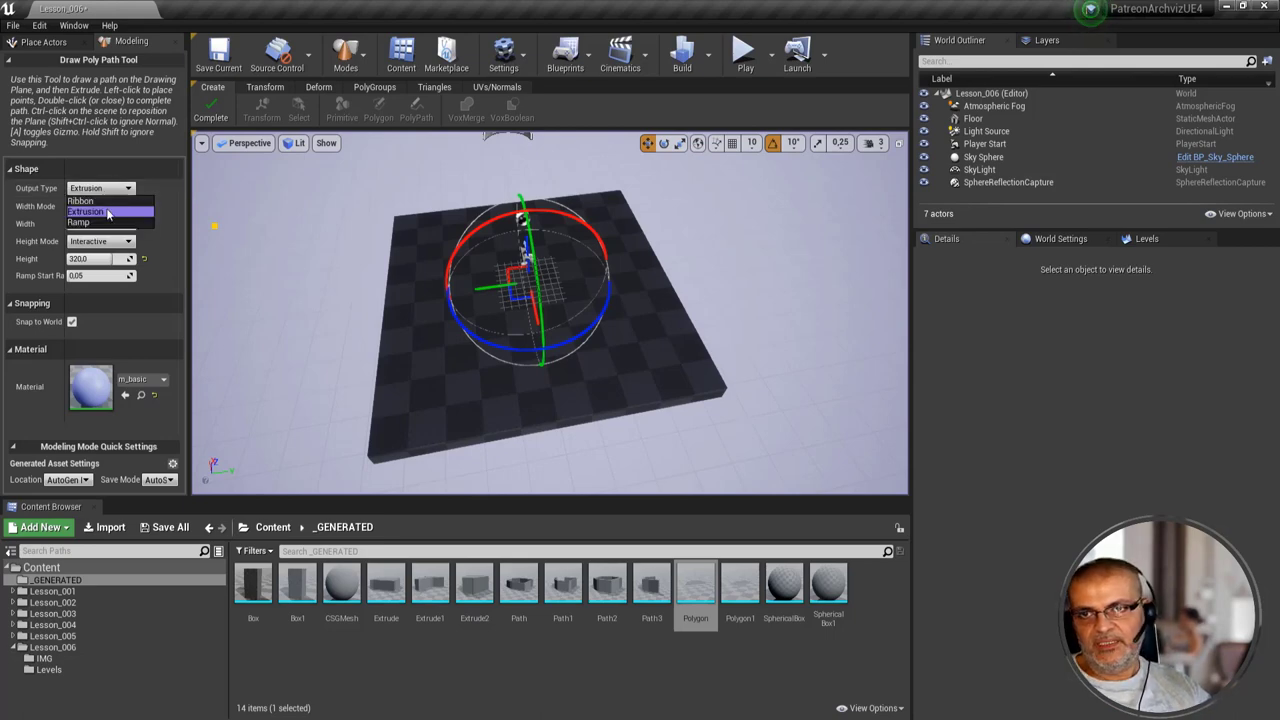
{"action": "left_click", "coordinate": [110, 223]}
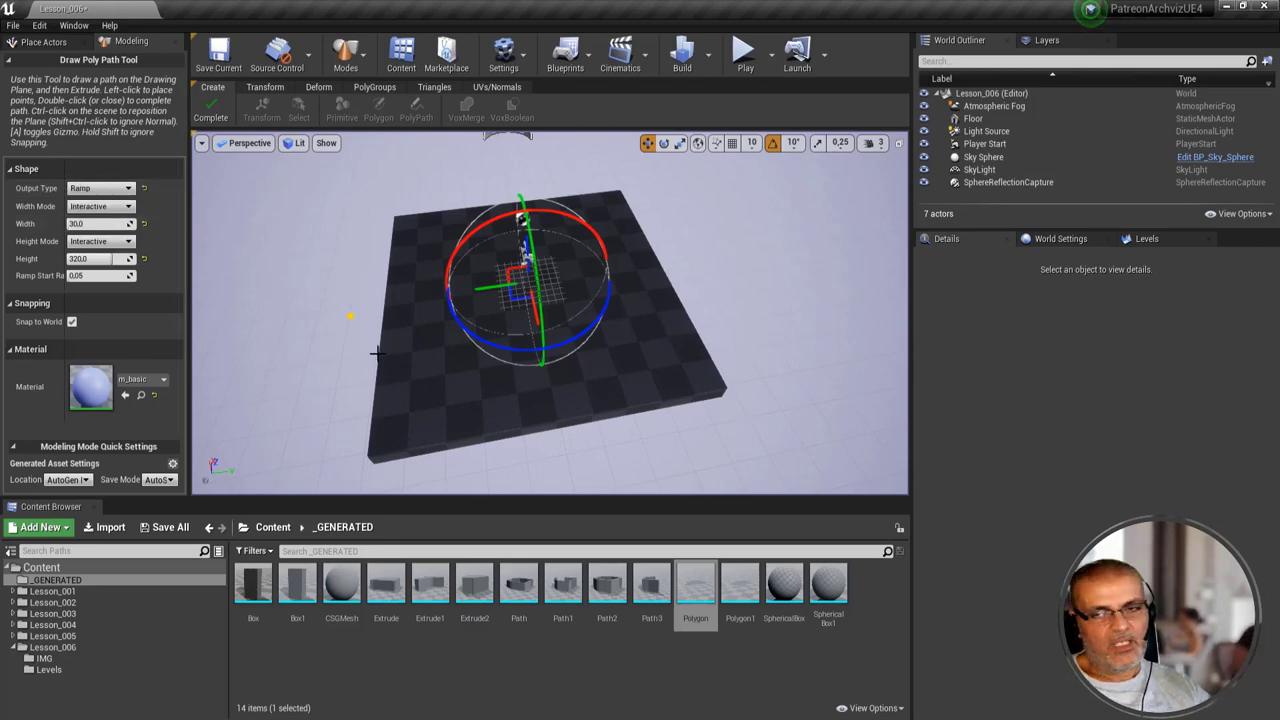
- Draw a zigzag path and fix width about 44.7 and height 400 to create ramp Path4
{"action": "left_click", "coordinate": [404, 424]}
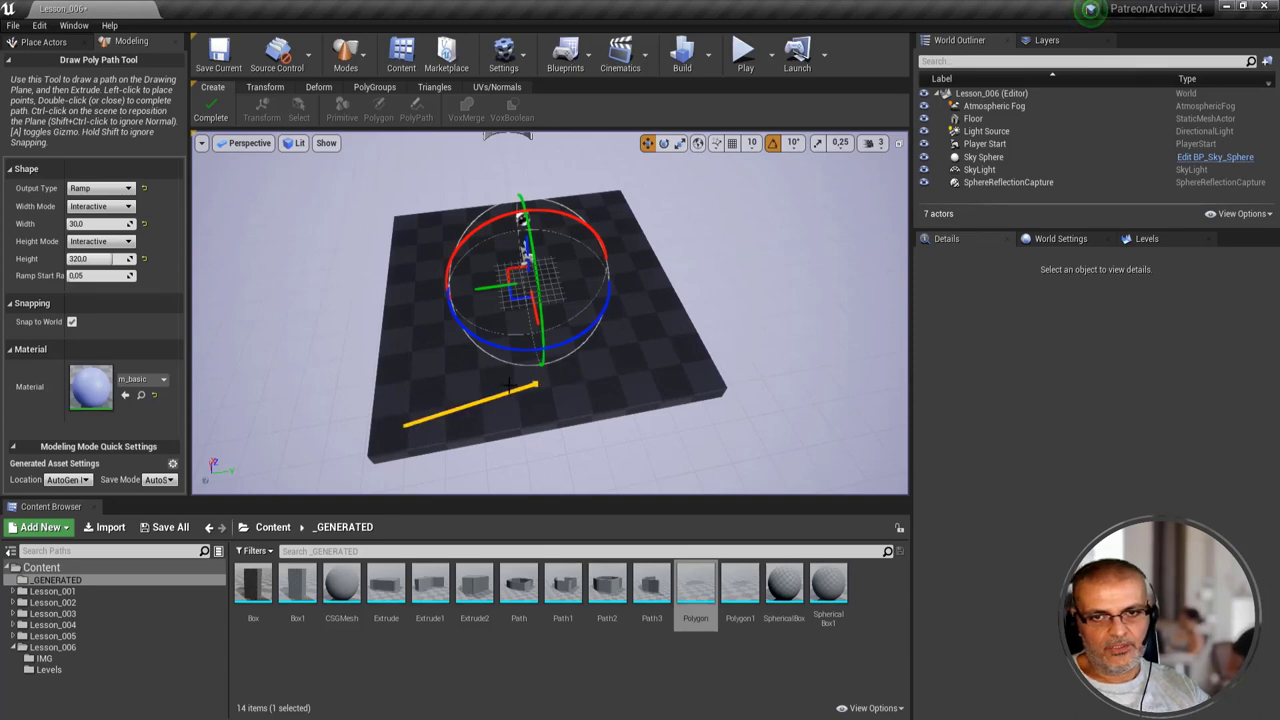
{"action": "left_click", "coordinate": [488, 386]}
{"action": "left_click", "coordinate": [478, 354]}
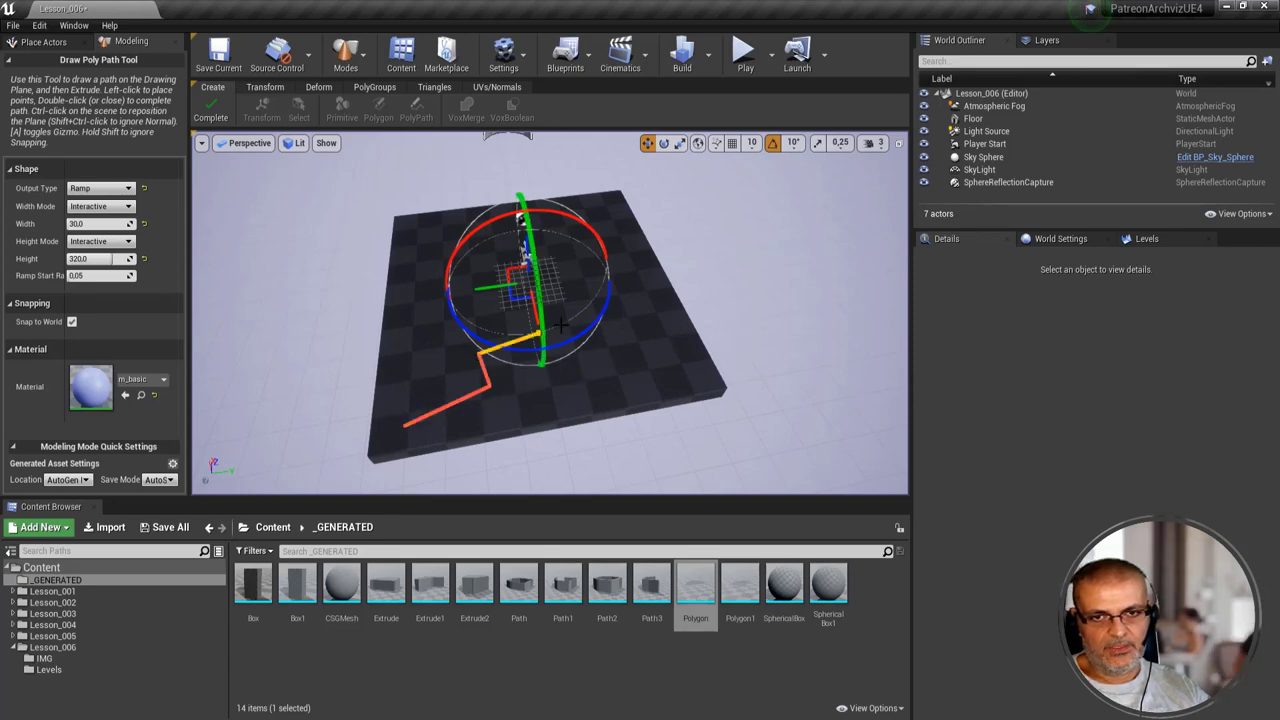
{"action": "double_click", "coordinate": [638, 290]}
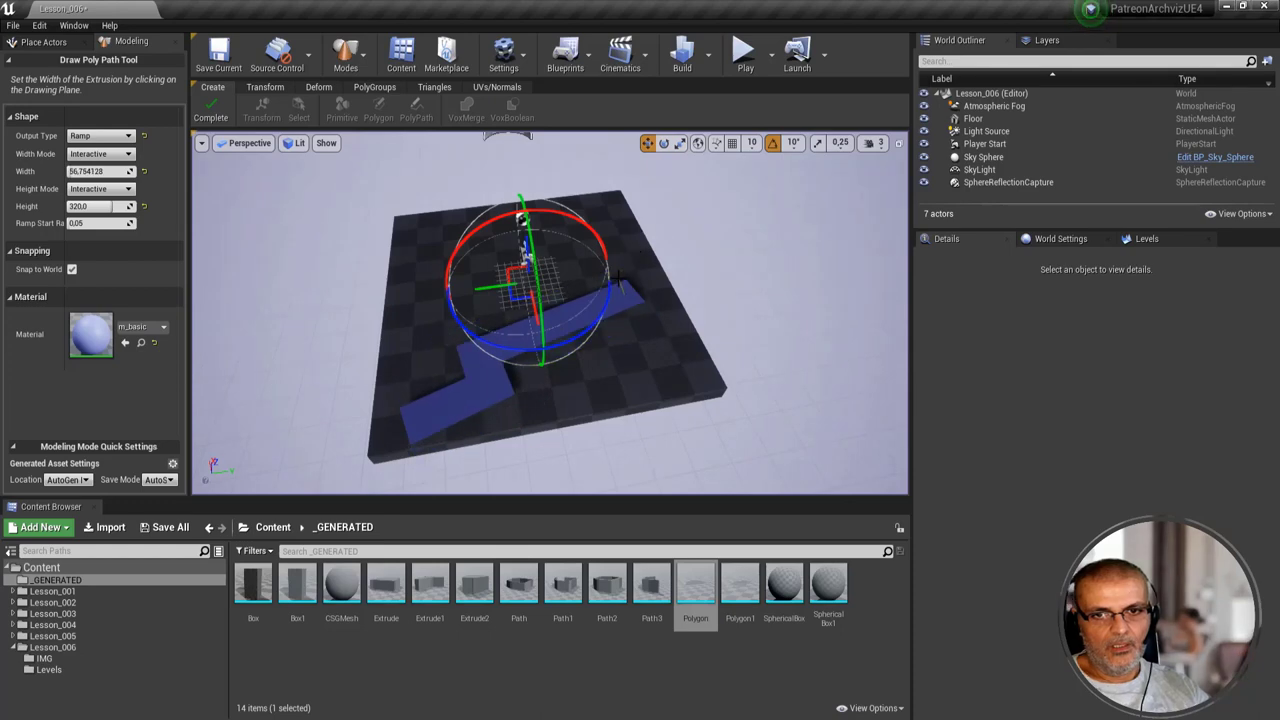
{"action": "left_click", "coordinate": [610, 255]}
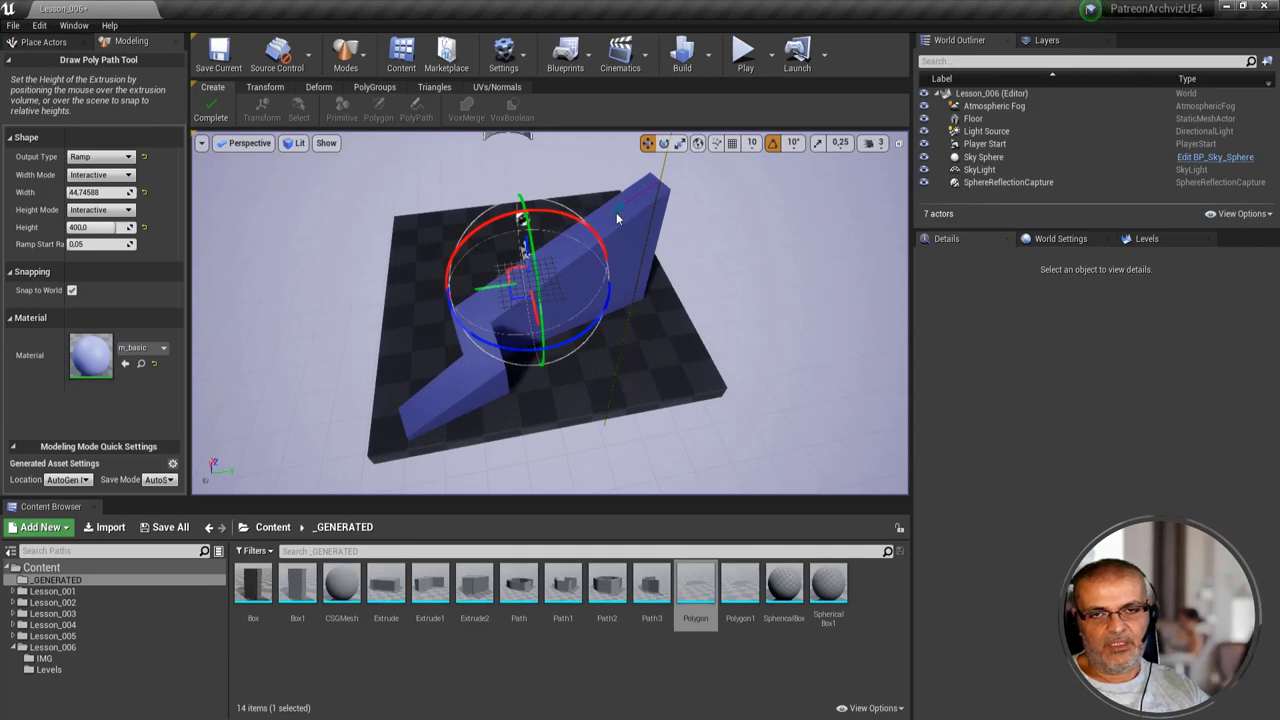
{"action": "left_click", "coordinate": [617, 218]}
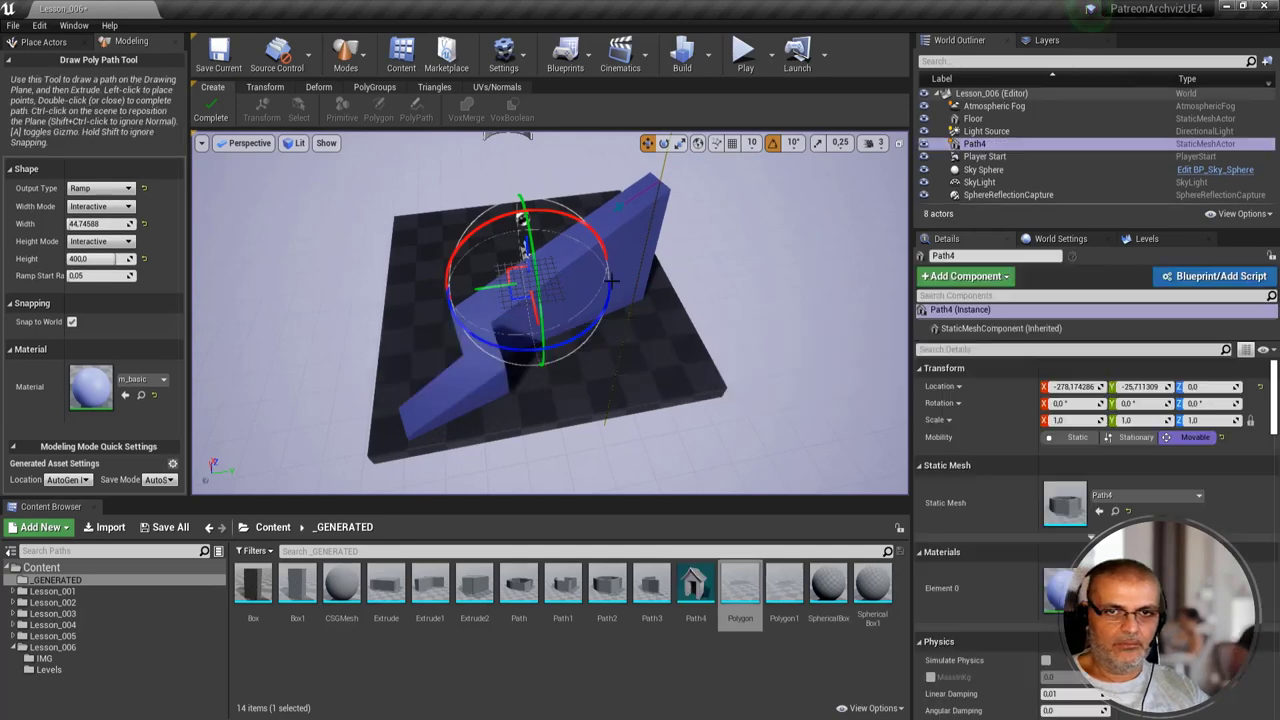
- Keep Height Mode Interactive and switch the Output Type to Ribbon
{"action": "left_click", "coordinate": [124, 242]}
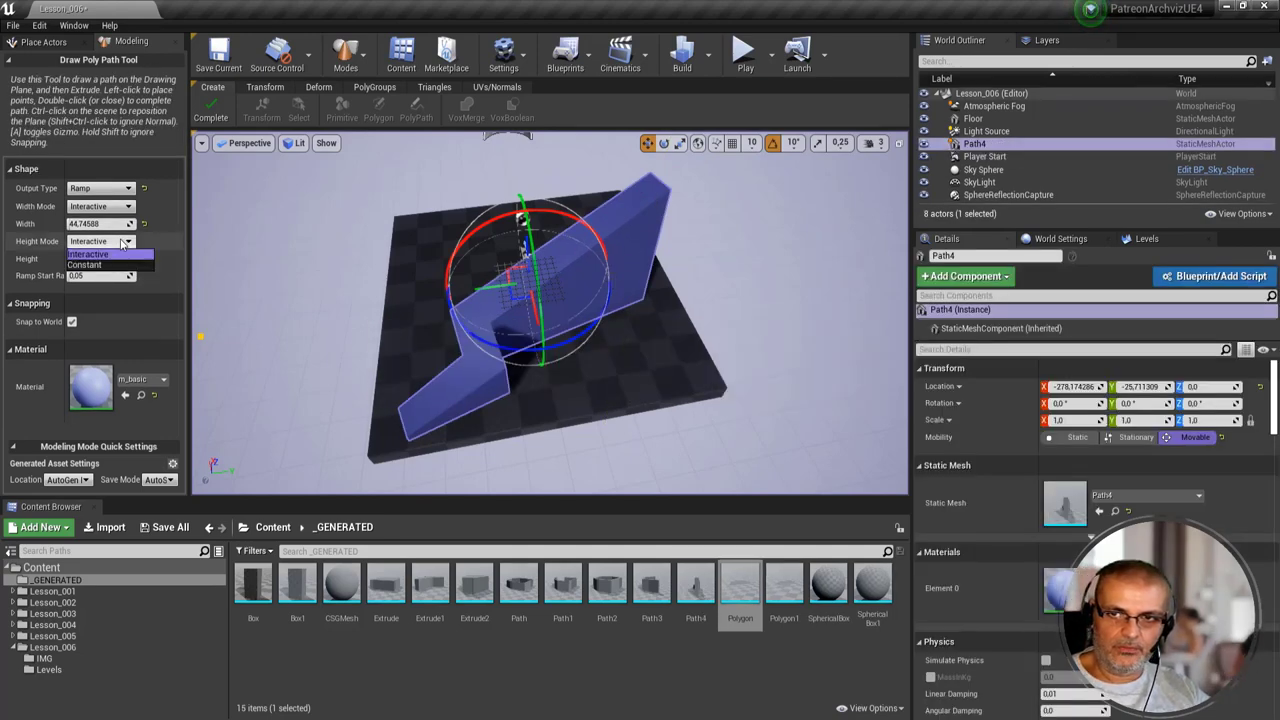
{"action": "left_click", "coordinate": [88, 254]}
{"action": "right_click_drag", "start_coordinate": [211, 224], "coordinate": [170, 226]}
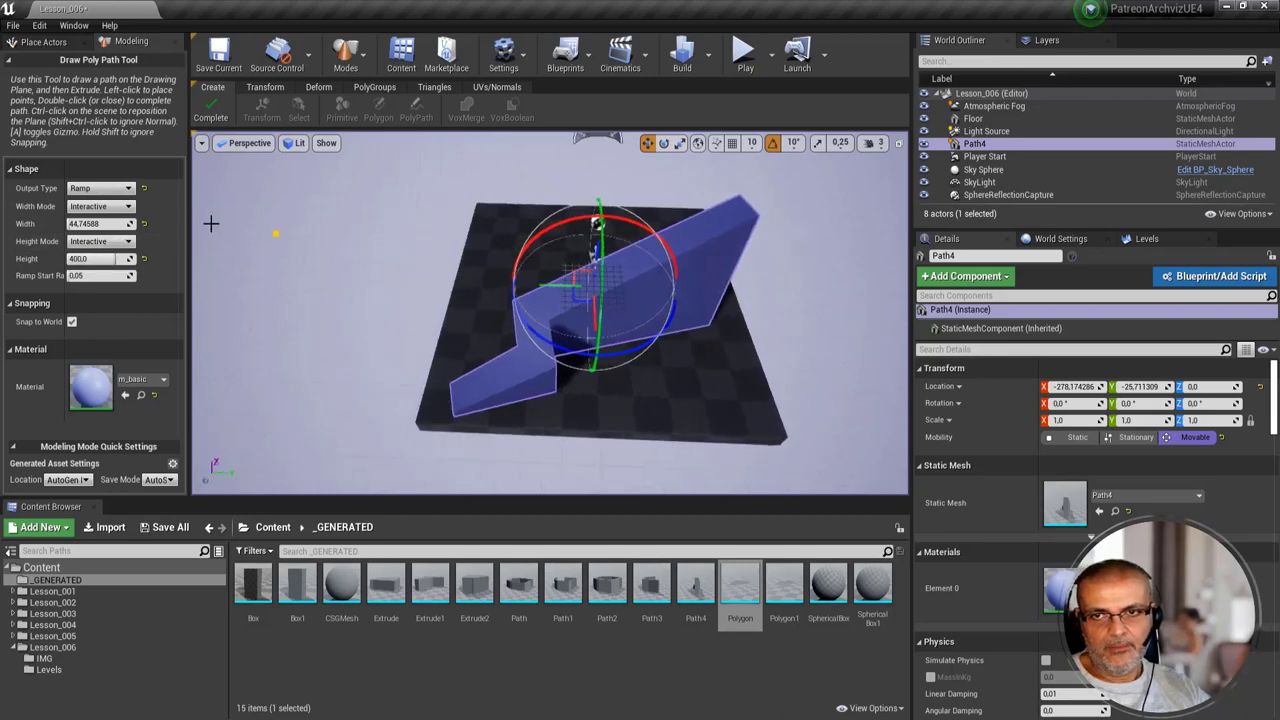
{"action": "left_click", "coordinate": [100, 188]}
{"action": "left_click", "coordinate": [96, 212]}
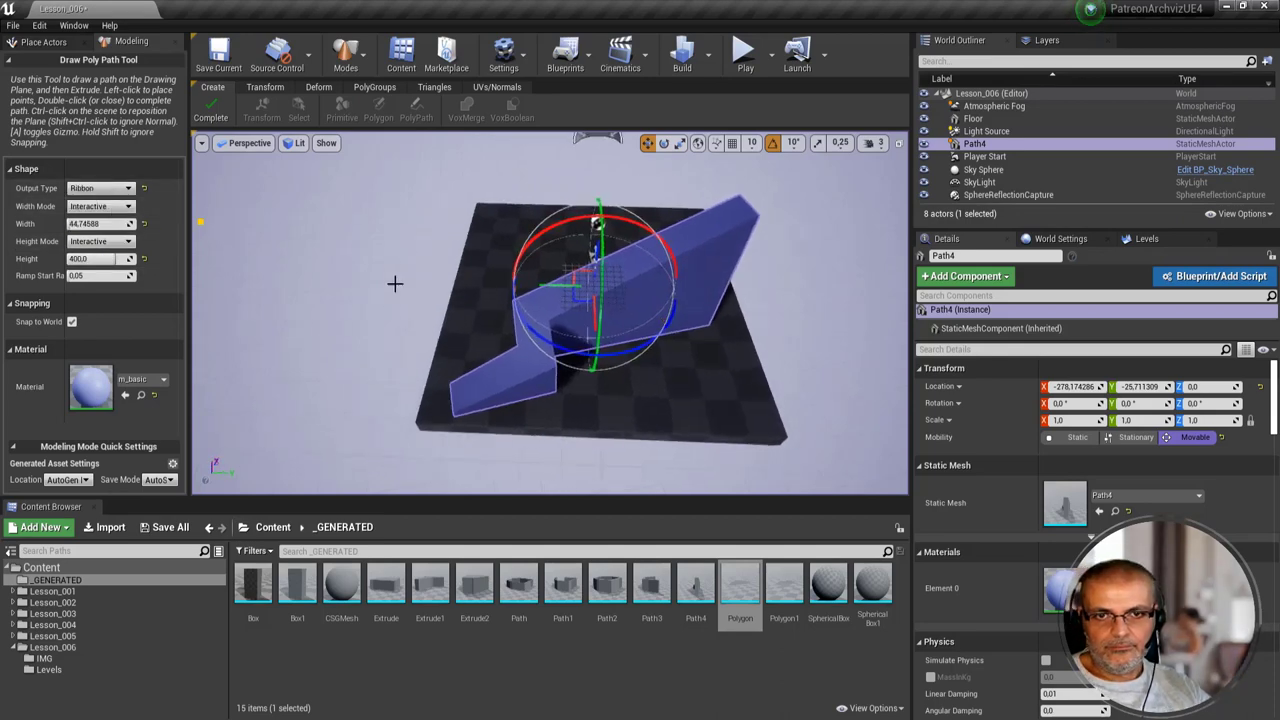
- Draw an L-shaped path and fix a width of about 19.2 to create ribbon Path5, then inspect it
{"action": "left_click", "coordinate": [537, 283]}
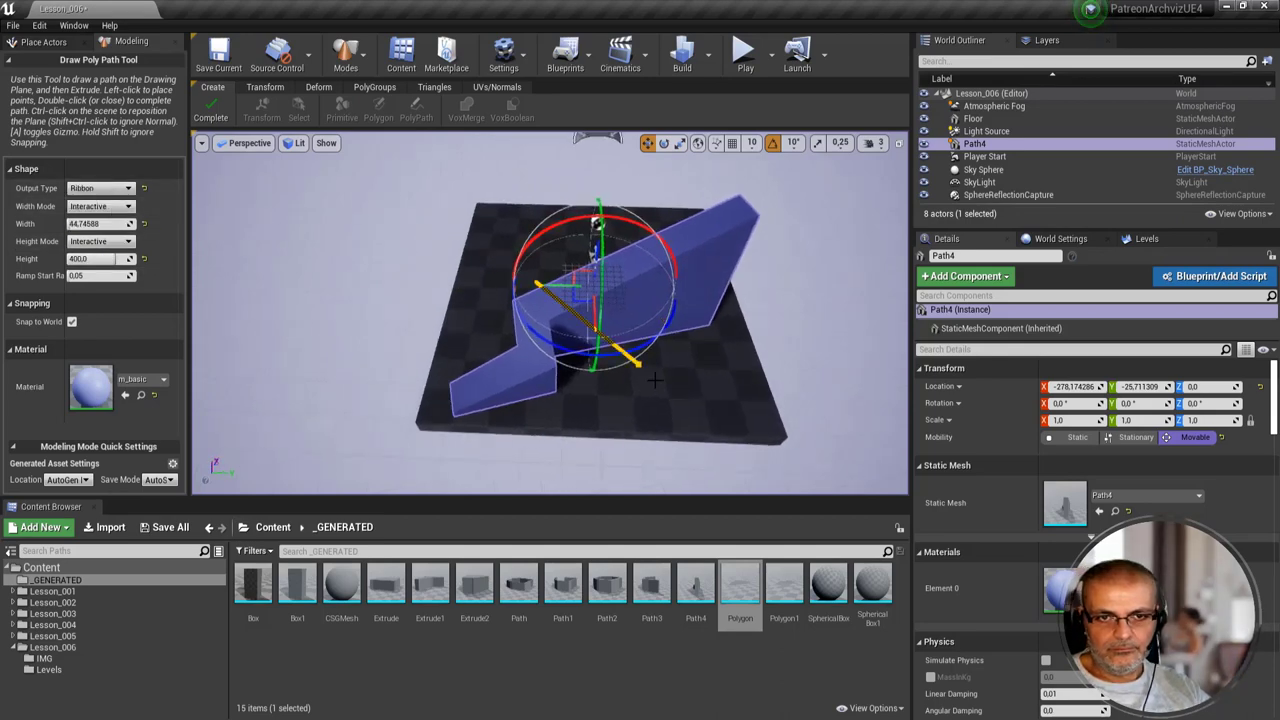
{"action": "double_click", "coordinate": [736, 383]}
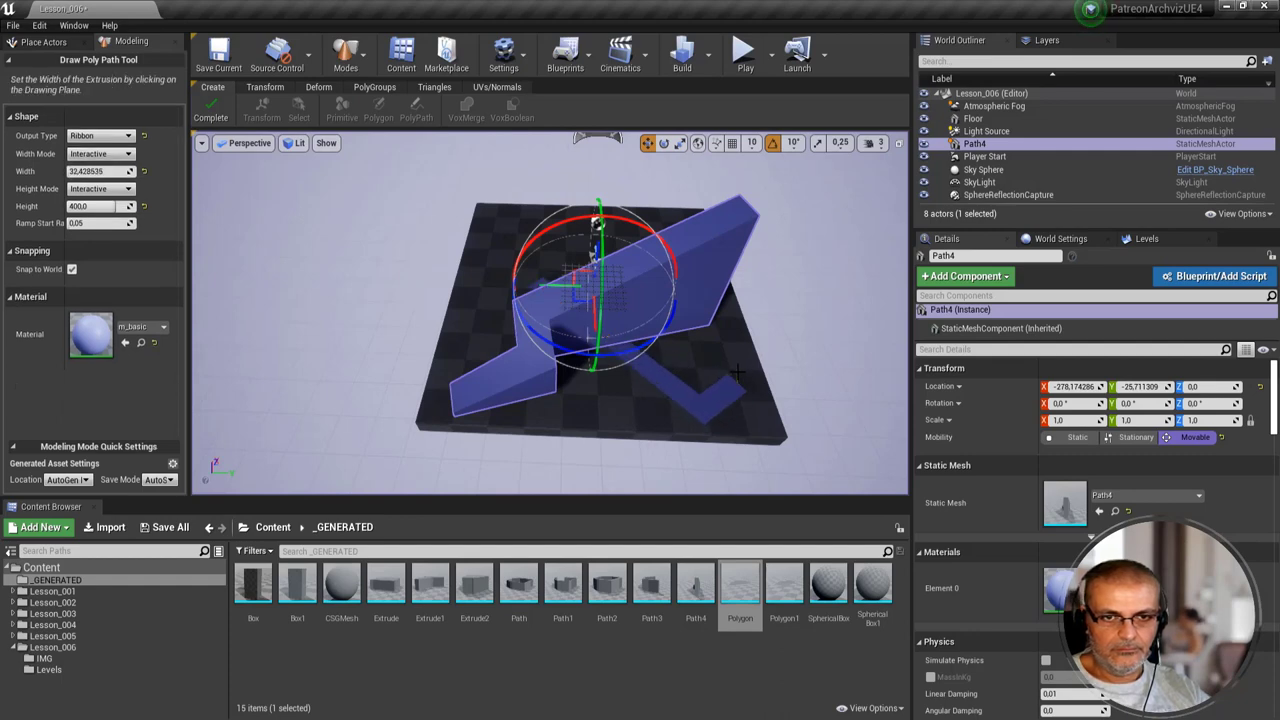
{"action": "left_click", "coordinate": [736, 376]}
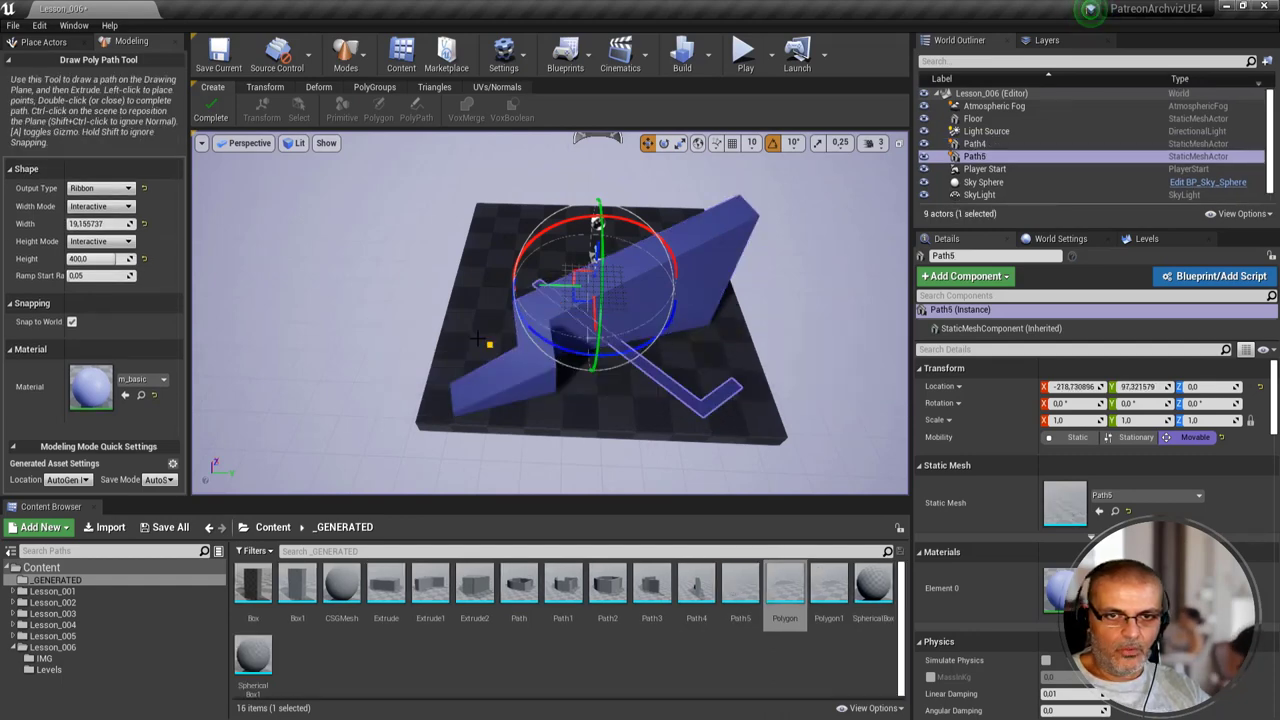
{"action": "left_click_drag", "start_coordinate": [467, 346], "coordinate": [480, 360], "text": "alt"}
{"action": "scroll", "coordinate": [485, 375], "scroll_direction": "up", "scroll_amount": 3}
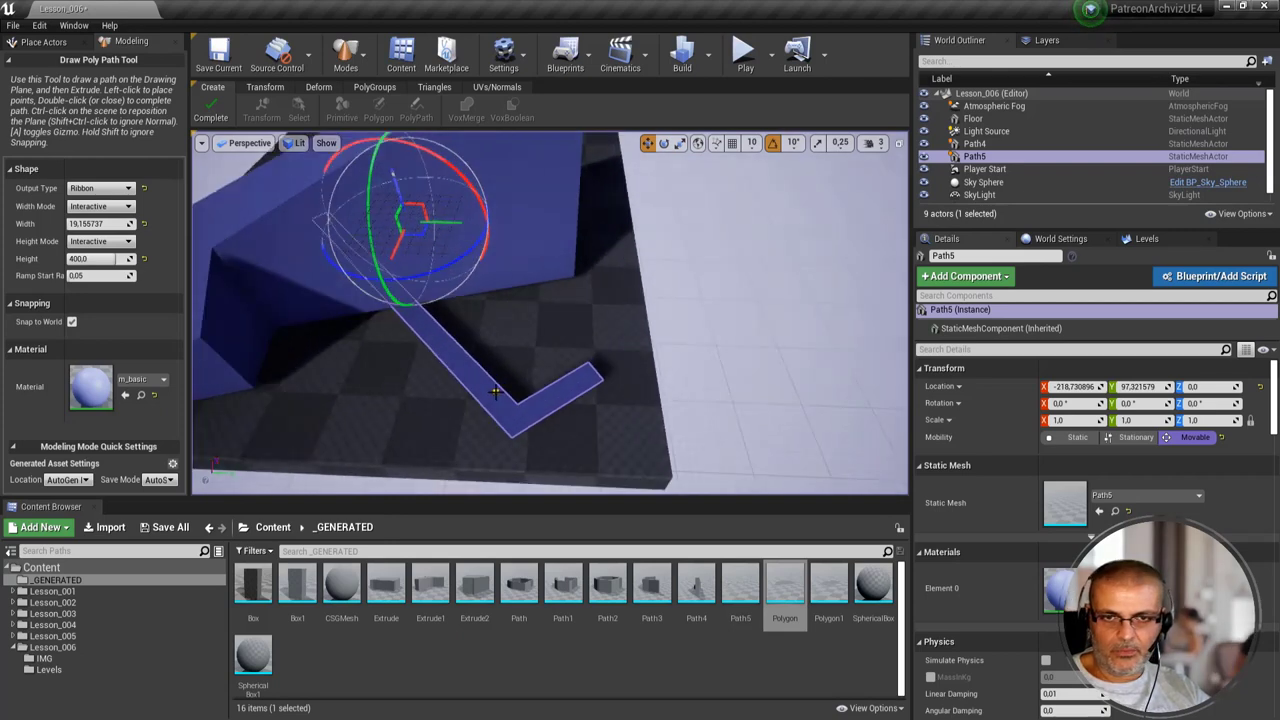
{"action": "scroll", "coordinate": [497, 392], "scroll_direction": "up", "scroll_amount": 3}
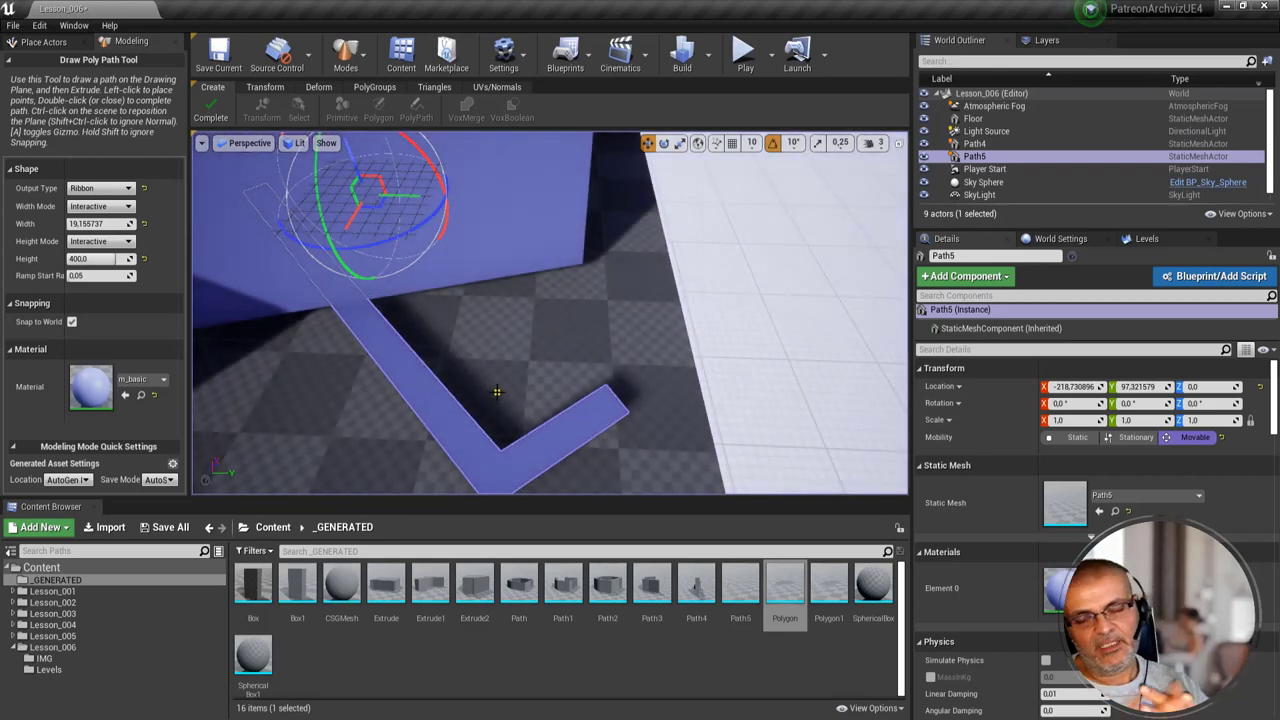
{"action": "scroll", "coordinate": [497, 392], "scroll_direction": "down", "scroll_amount": 3}
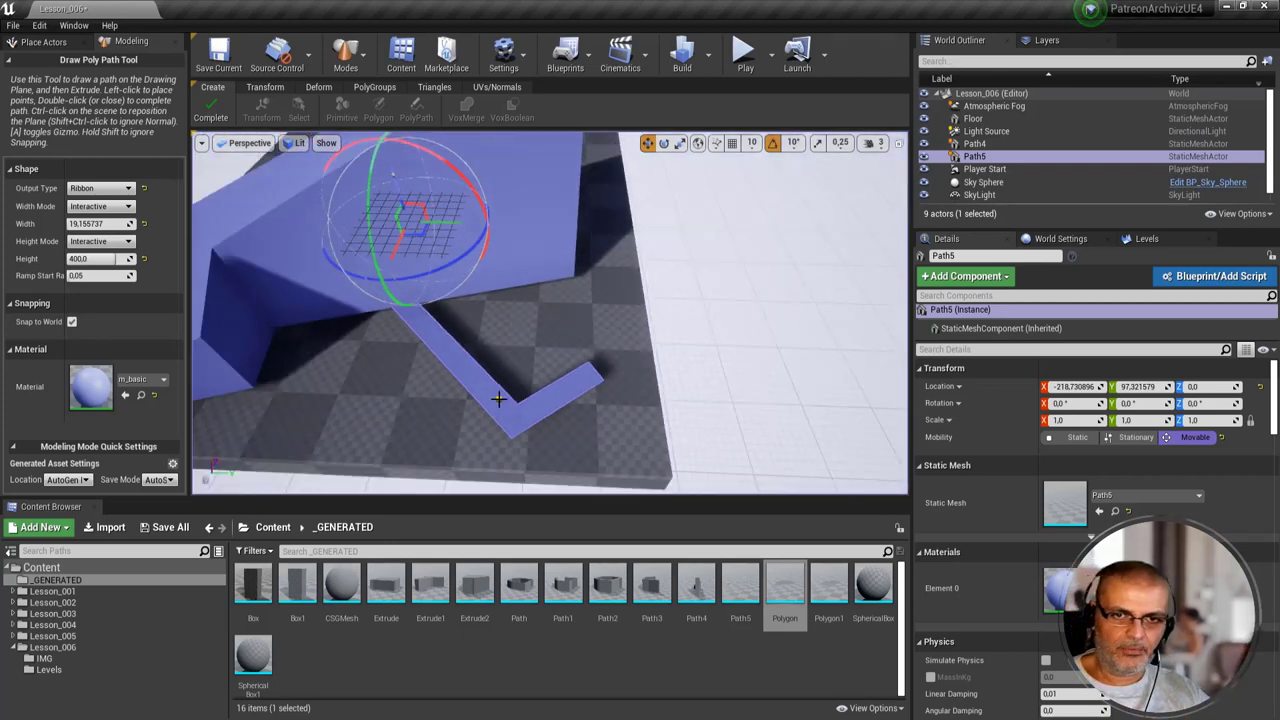
{"action": "scroll", "coordinate": [499, 396], "scroll_direction": "down", "scroll_amount": 4}
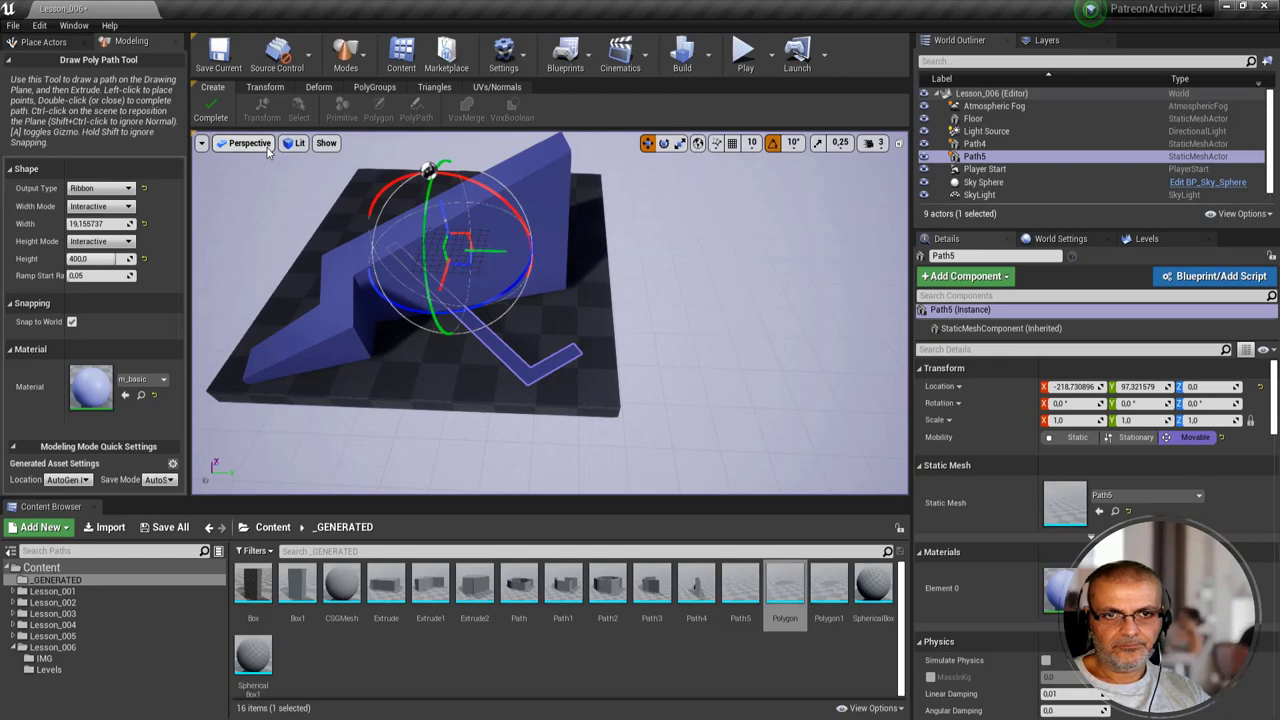
- Complete the PolyPath tool and view the now-empty checkered floor diagonally from above
{"action": "left_click", "coordinate": [211, 108]}
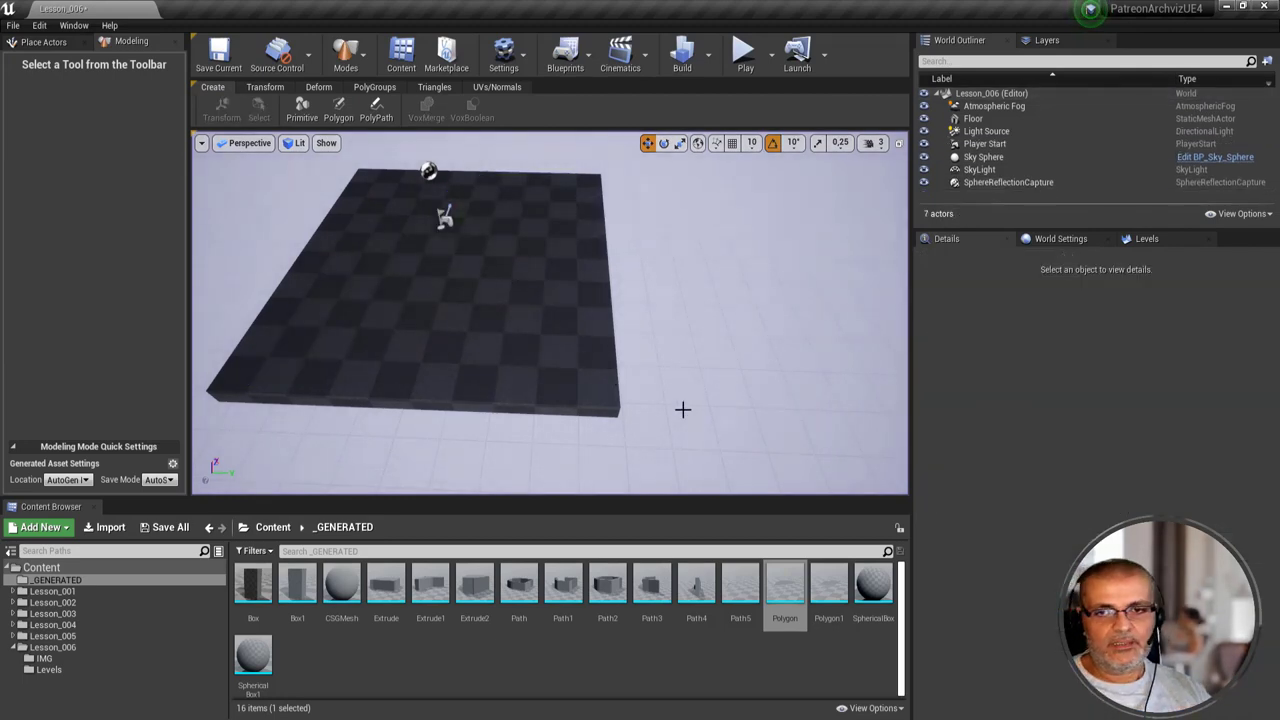
{"action": "scroll", "coordinate": [648, 369], "scroll_direction": "up", "scroll_amount": 2}
{"action": "scroll", "coordinate": [640, 365], "scroll_direction": "up", "scroll_amount": 2}
{"action": "scroll", "coordinate": [630, 360], "scroll_direction": "up", "scroll_amount": 3}
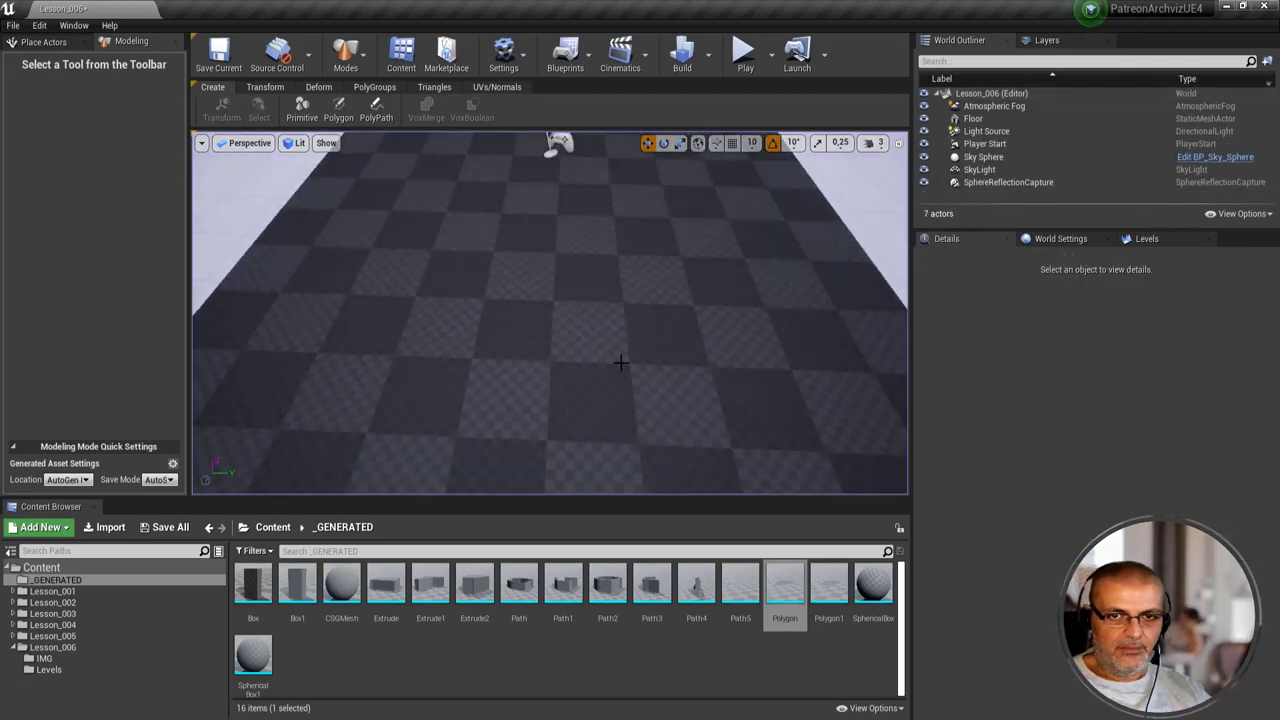
{"action": "scroll", "coordinate": [648, 300], "scroll_direction": "up", "scroll_amount": 3}
{"action": "left_click_drag", "start_coordinate": [648, 293], "coordinate": [648, 293], "text": "alt"}
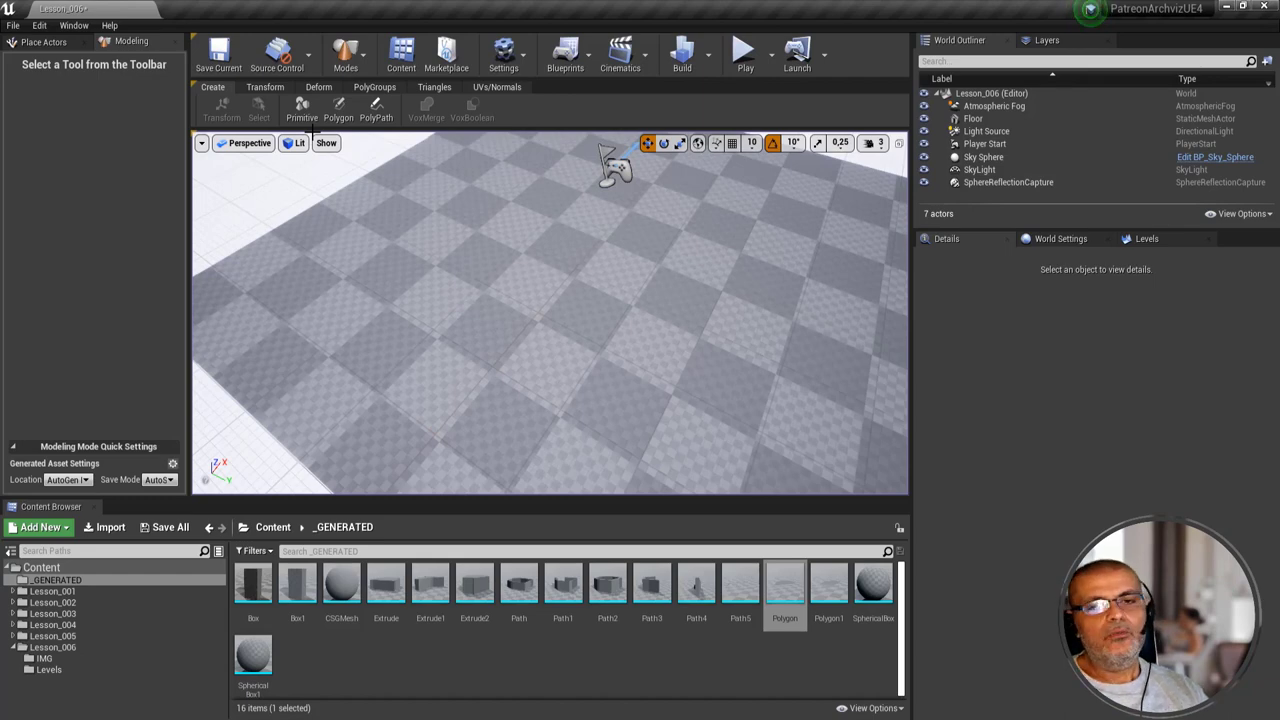
- Start a new PolyPath with Extrusion output, constant Width 1.0 and constant Height Mode (8.0)
{"action": "left_click", "coordinate": [376, 112]}
{"action": "left_click", "coordinate": [98, 188]}
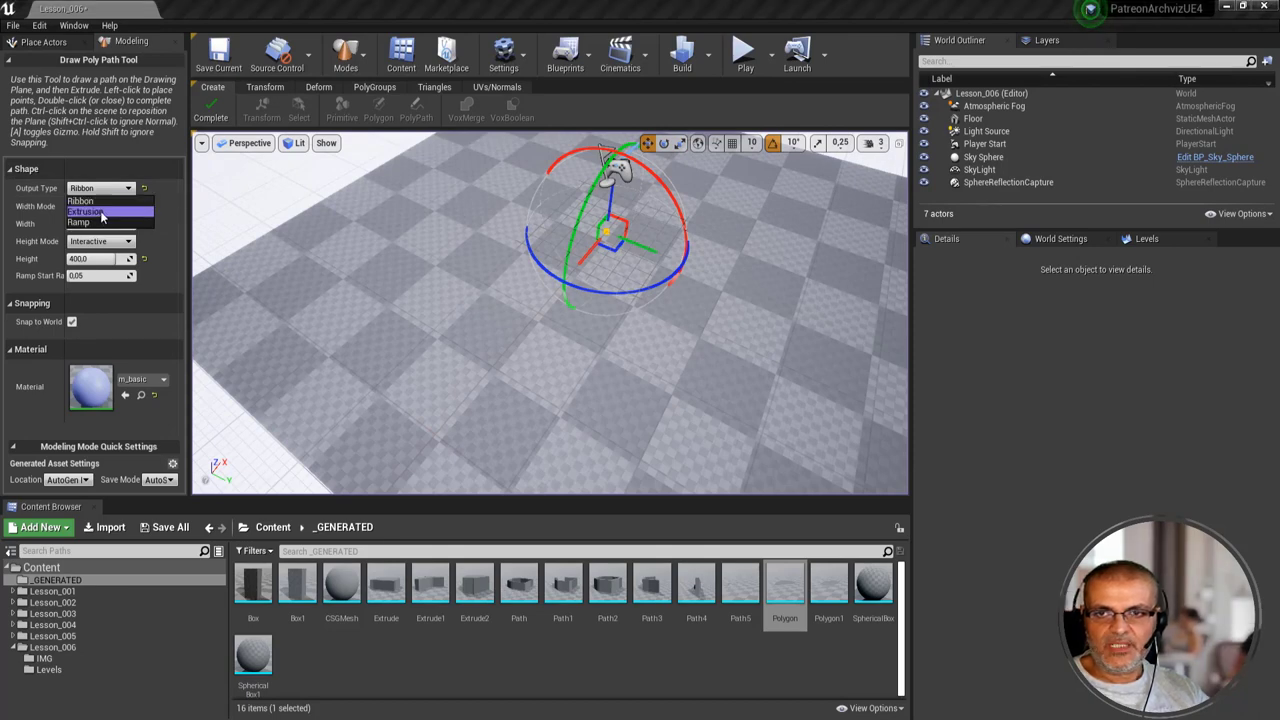
{"action": "left_click", "coordinate": [88, 212]}
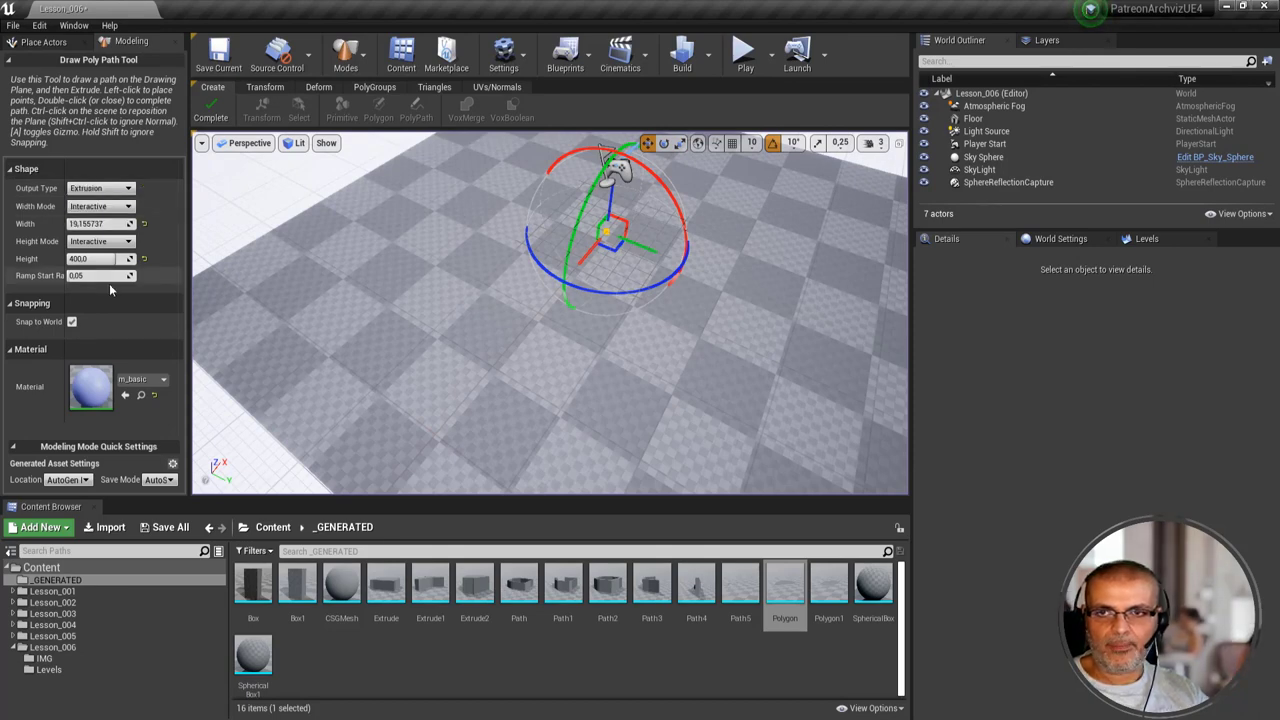
{"action": "left_click", "coordinate": [113, 207]}
{"action": "left_click", "coordinate": [85, 229]}
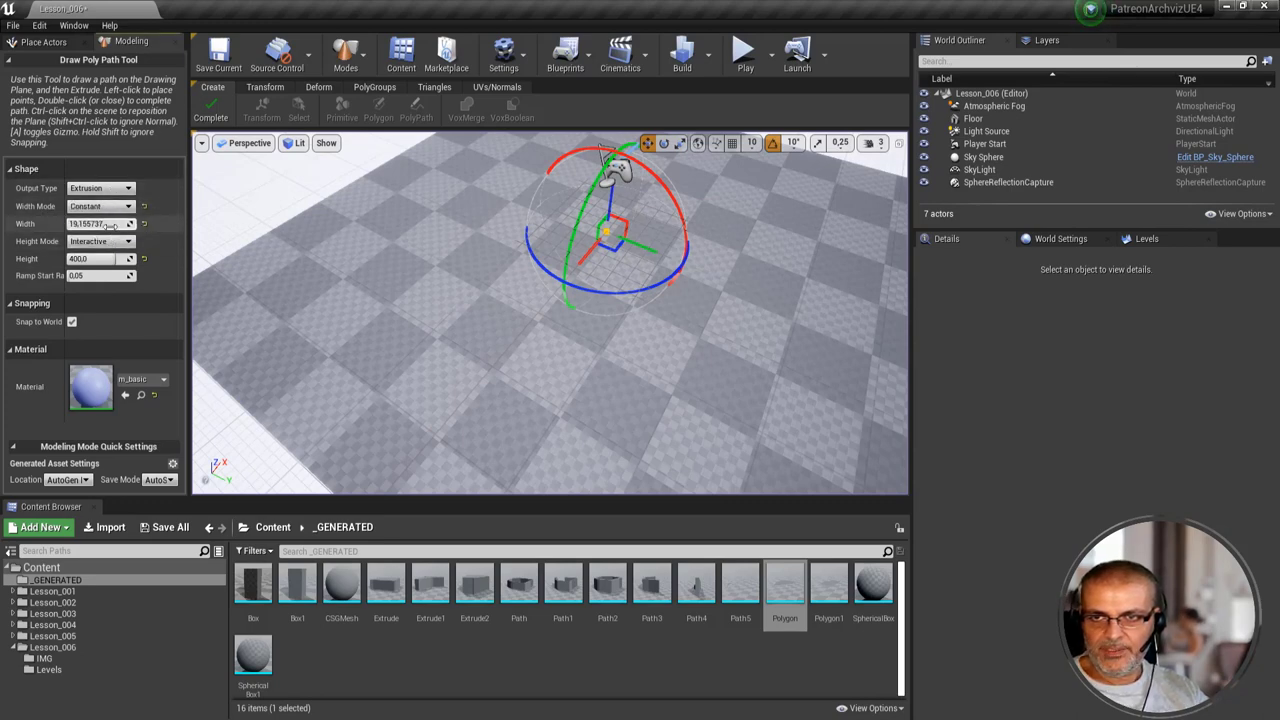
{"action": "type", "text": "1"}
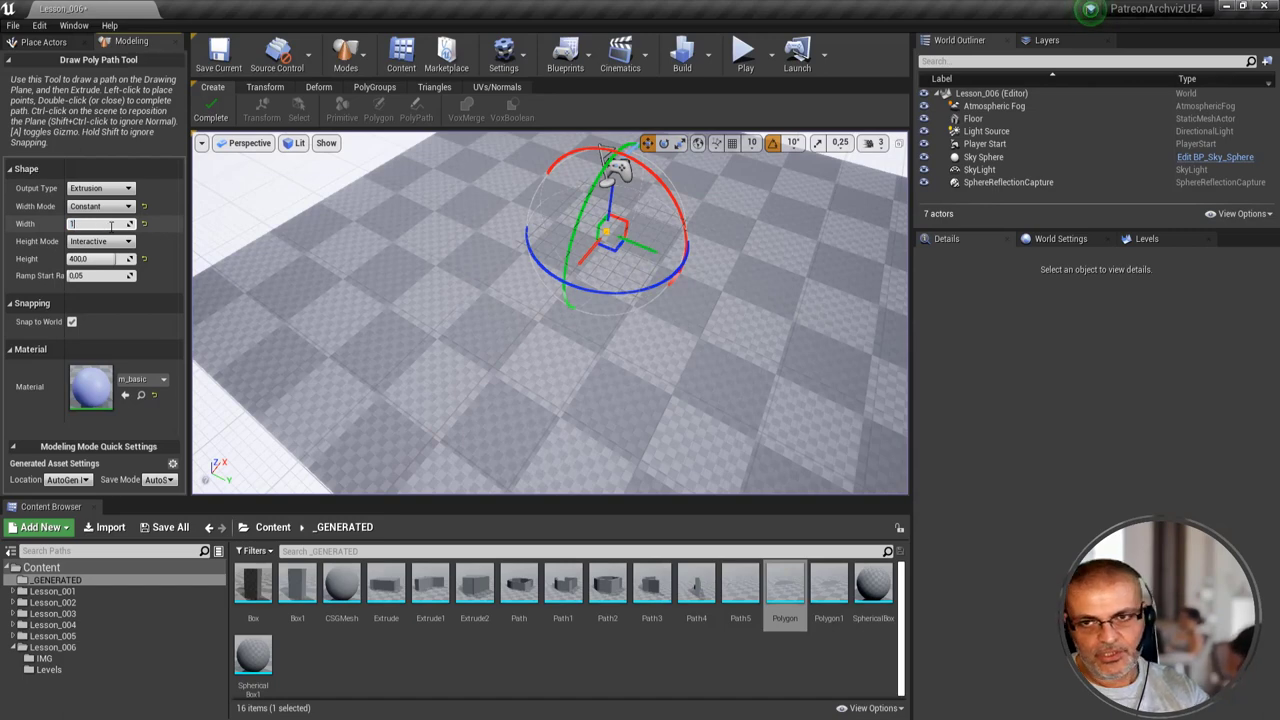
{"action": "type", "text": "0"}
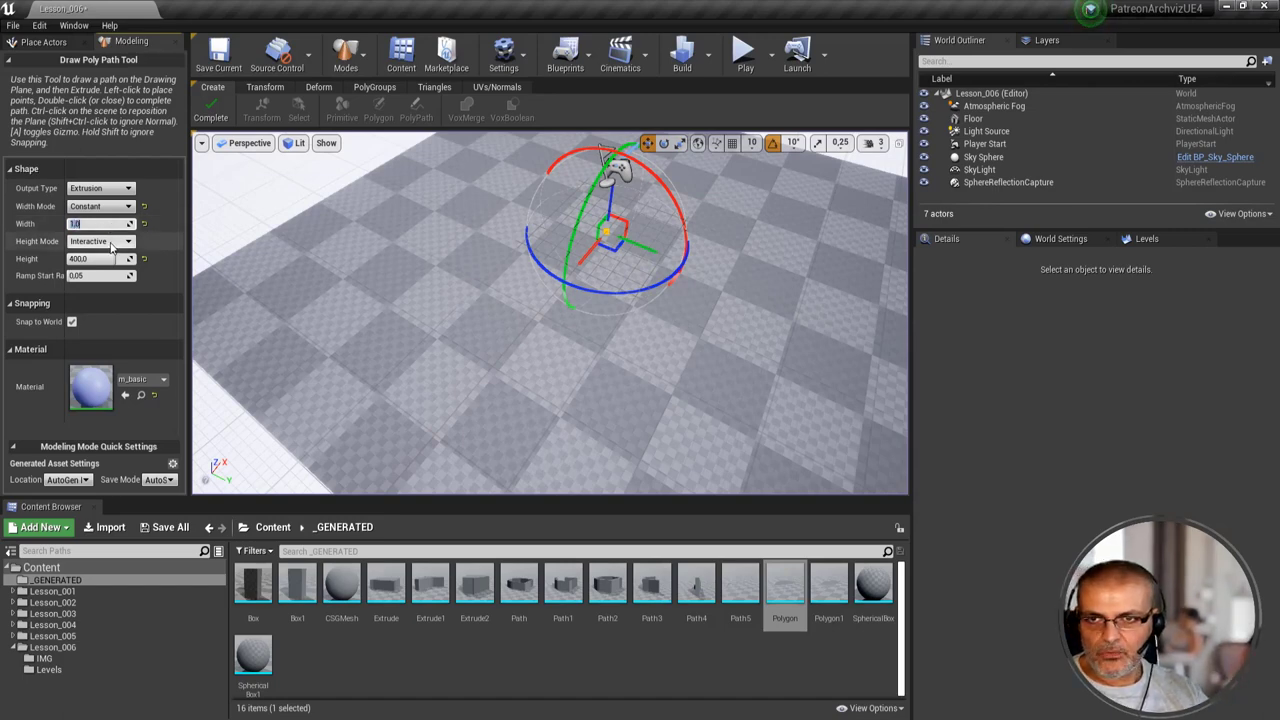
{"action": "left_click", "coordinate": [100, 241]}
{"action": "left_click", "coordinate": [97, 268]}
{"action": "type", "text": "8"}
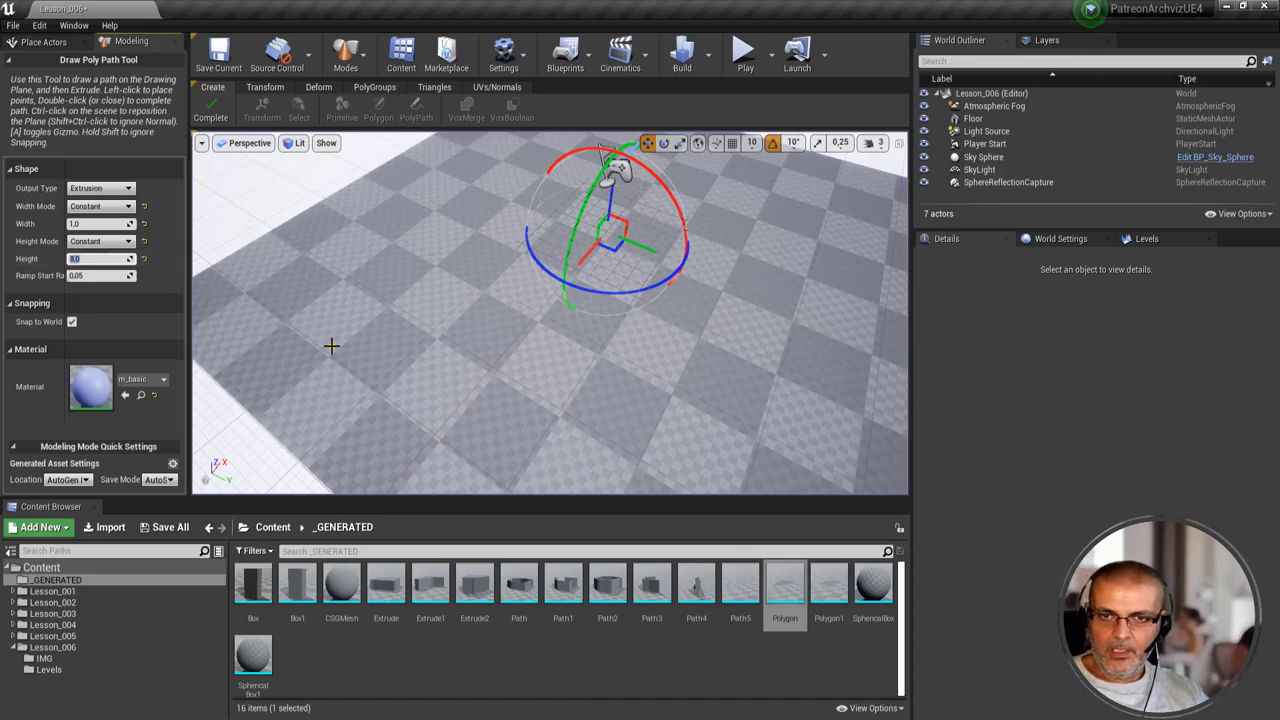
- Draw a four-point zigzag path on the floor to generate the thin Path6 rail
{"action": "left_click", "coordinate": [313, 318]}
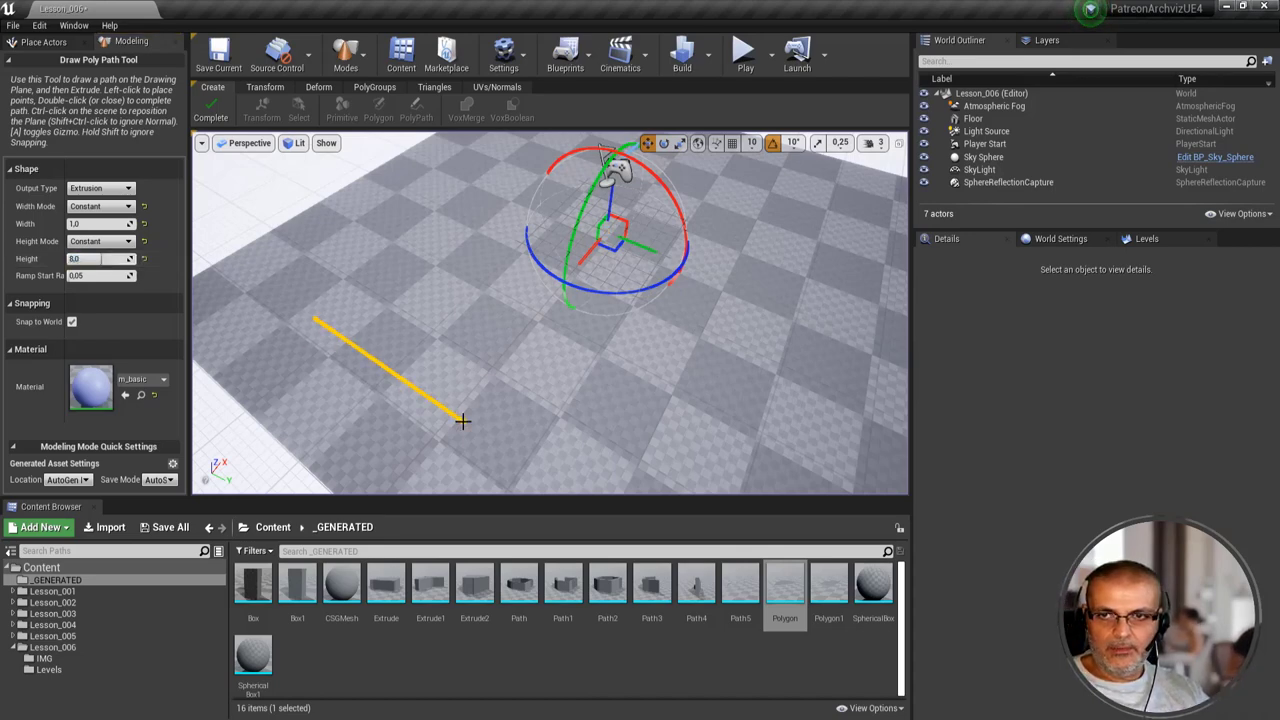
{"action": "left_click", "coordinate": [508, 452]}
{"action": "left_click", "coordinate": [588, 360]}
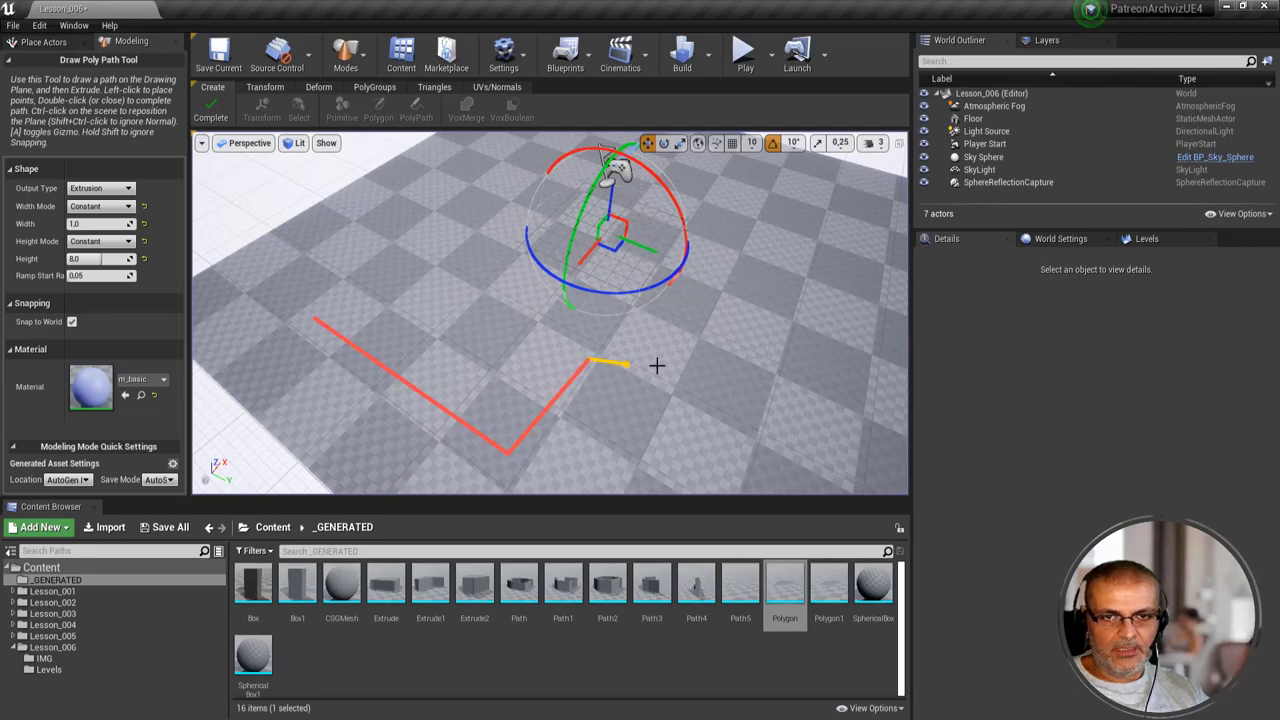
{"action": "double_click", "coordinate": [820, 354]}
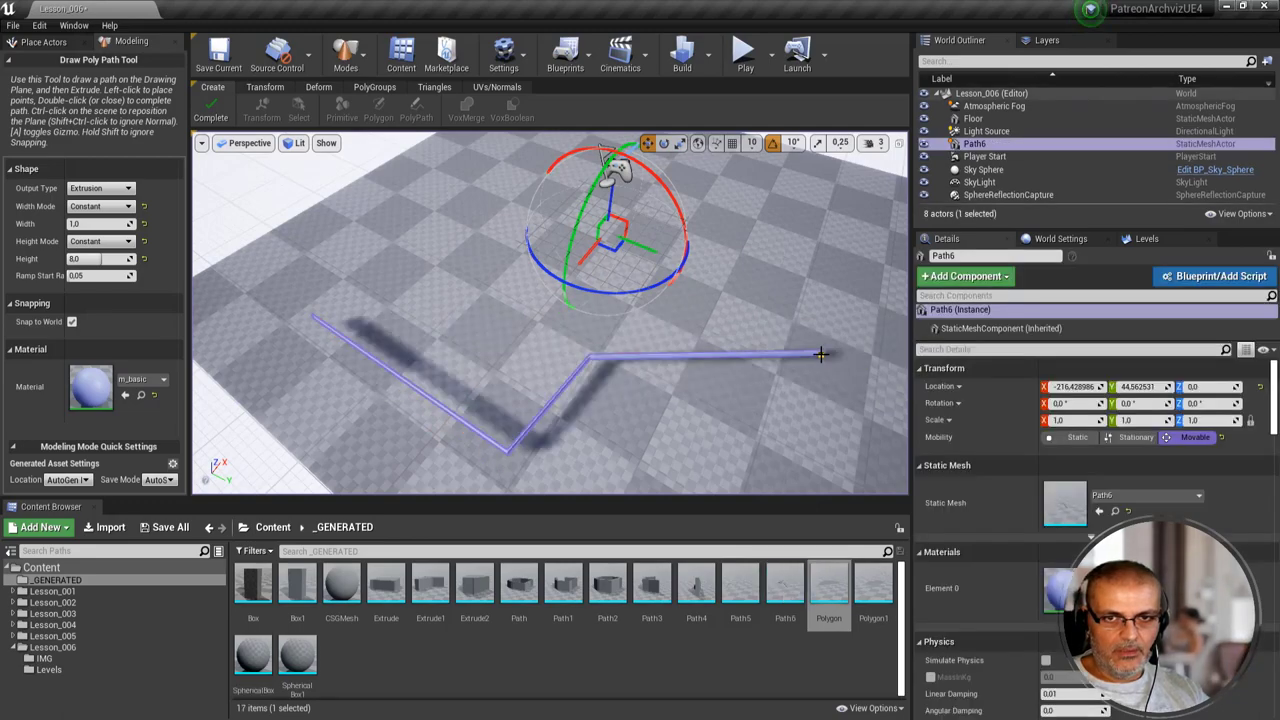
- Inspect the Path6 rail up close, complete the tool, and delete Path6 from the level
{"action": "scroll", "coordinate": [380, 421], "scroll_direction": "up", "scroll_amount": 5}
{"action": "scroll", "coordinate": [346, 394], "scroll_direction": "up", "scroll_amount": 3}
{"action": "mouse_move", "coordinate": [449, 389]}
{"action": "right_mouse_down"}
{"action": "mouse_move", "coordinate": [520, 380]}
{"action": "mouse_move", "coordinate": [520, 300]}
{"action": "mouse_move", "coordinate": [490, 405]}
{"action": "right_mouse_up"}
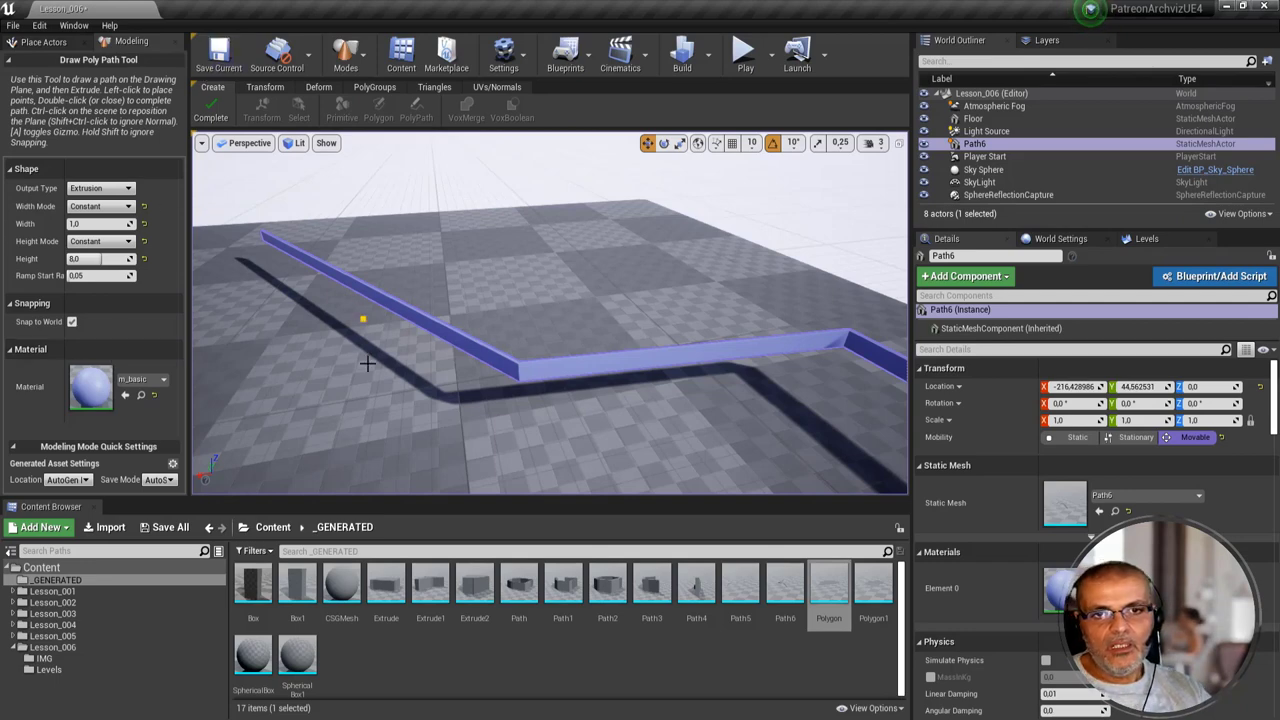
{"action": "scroll", "coordinate": [366, 357], "scroll_direction": "down", "scroll_amount": 5}
{"action": "left_click", "coordinate": [214, 114]}
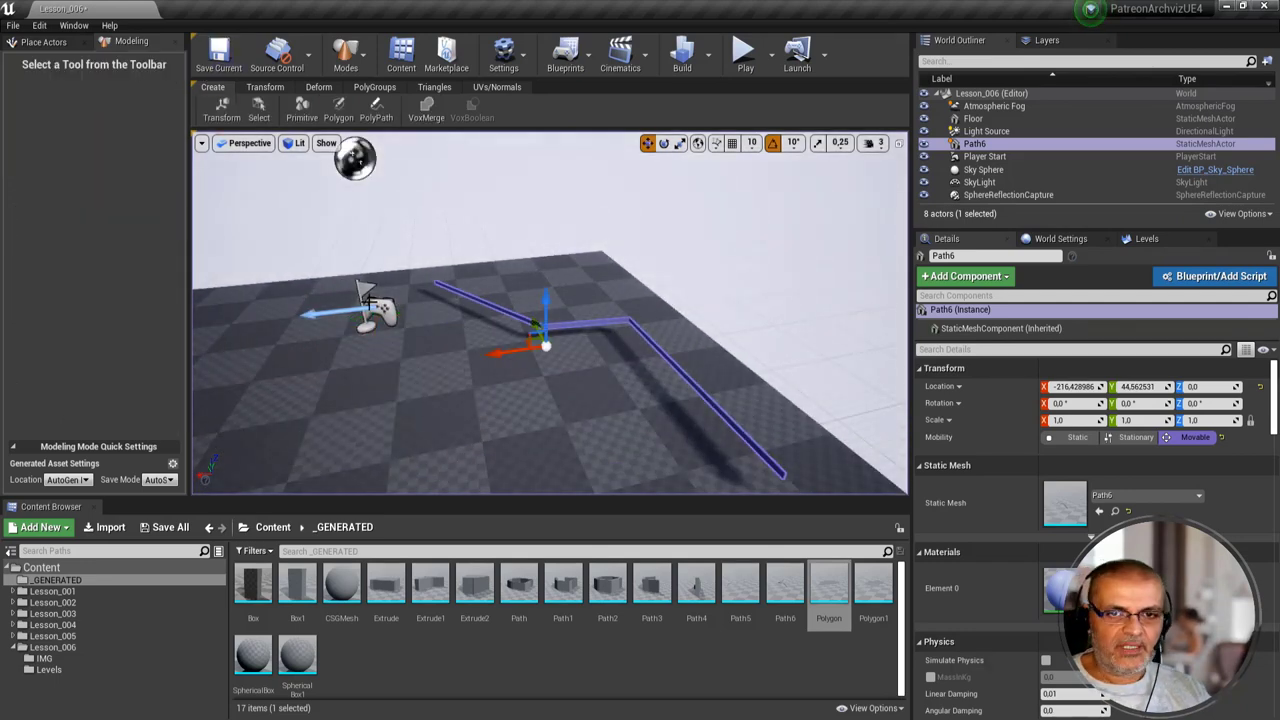
{"action": "key", "text": "Delete"}
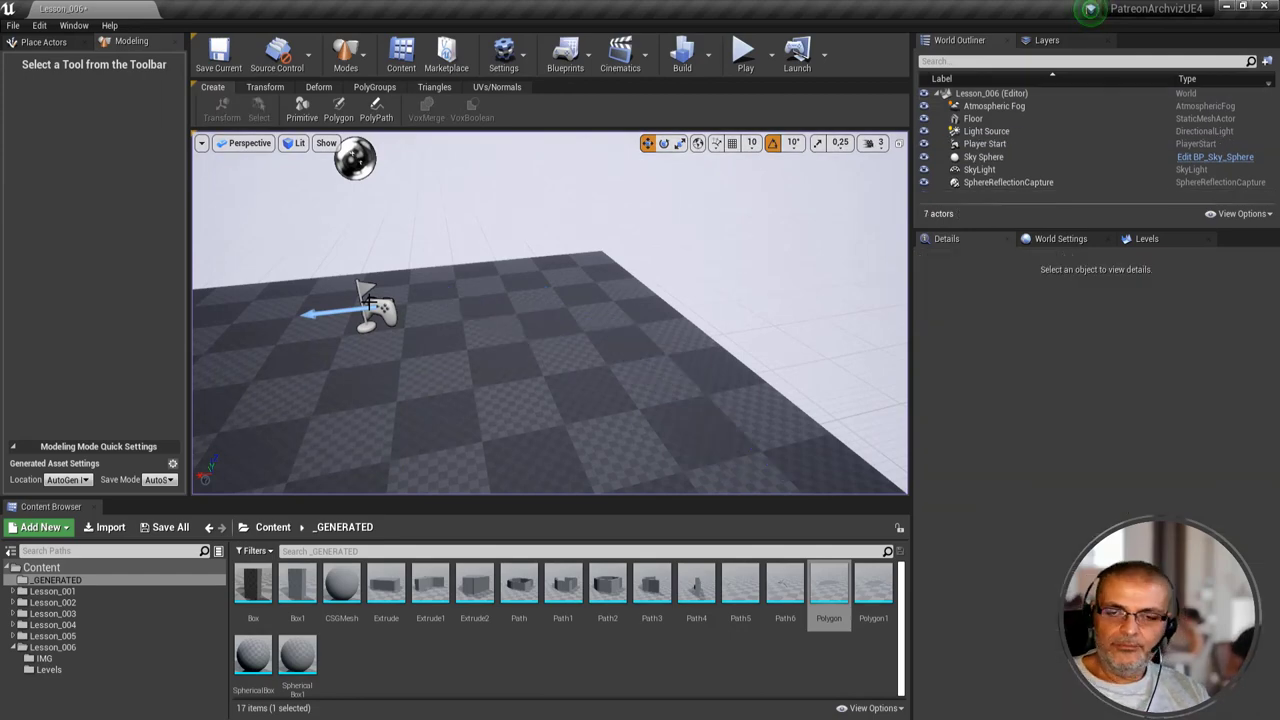